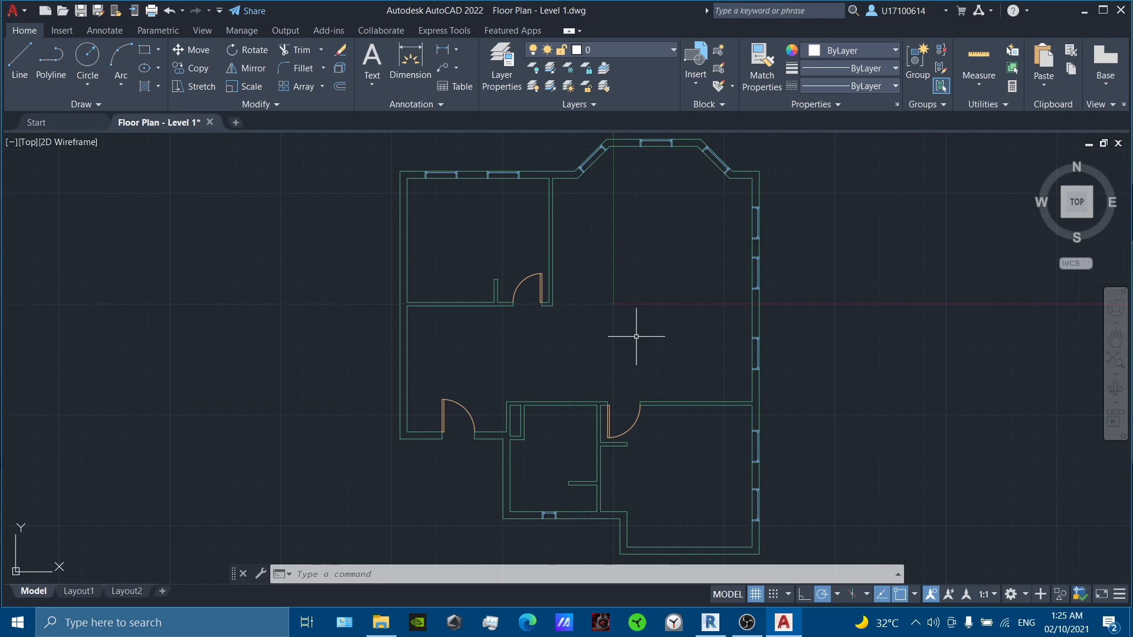
Switch to Revit and create a new project from the DefaultMetric template in the English templates folder.
{"action": "left_click", "coordinate": [712, 622]}
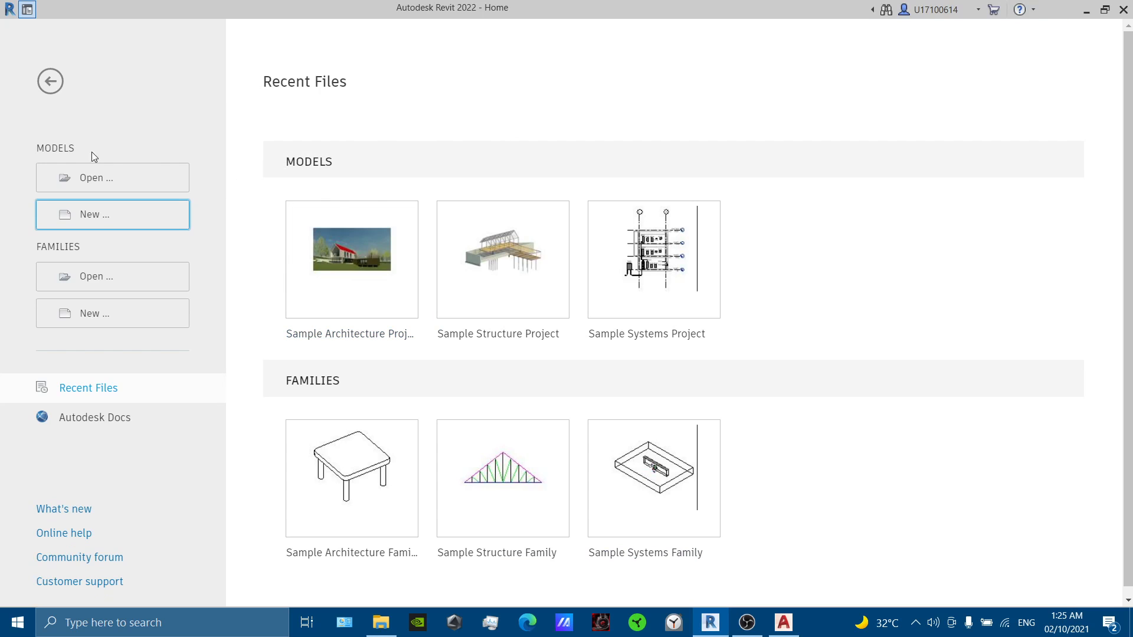
{"action": "left_click", "coordinate": [87, 216]}
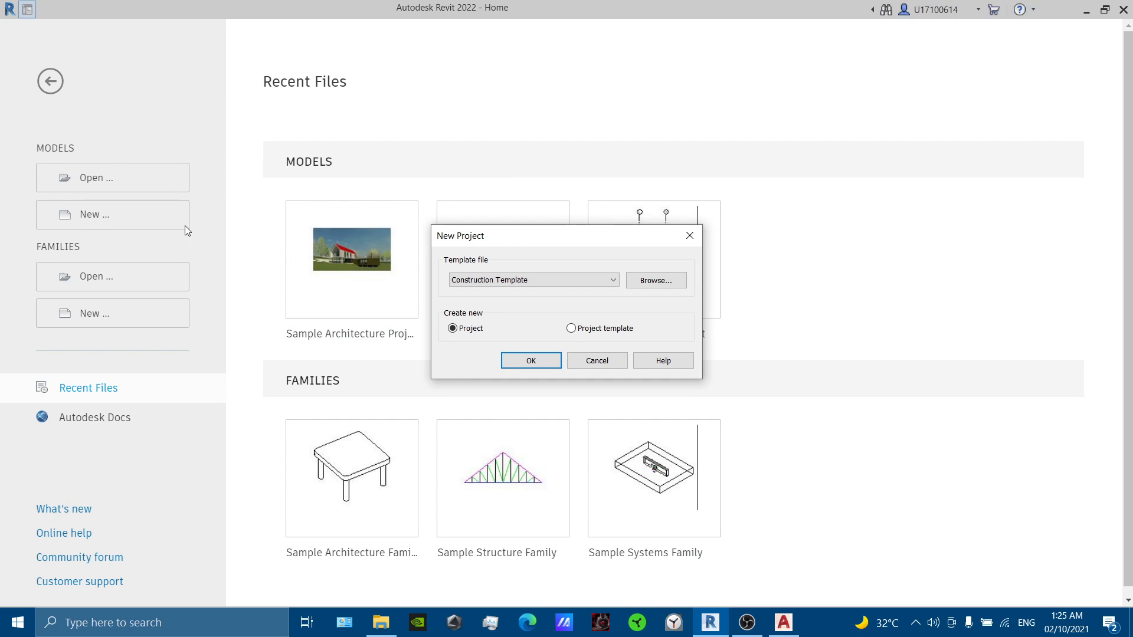
{"action": "left_click", "coordinate": [656, 281]}
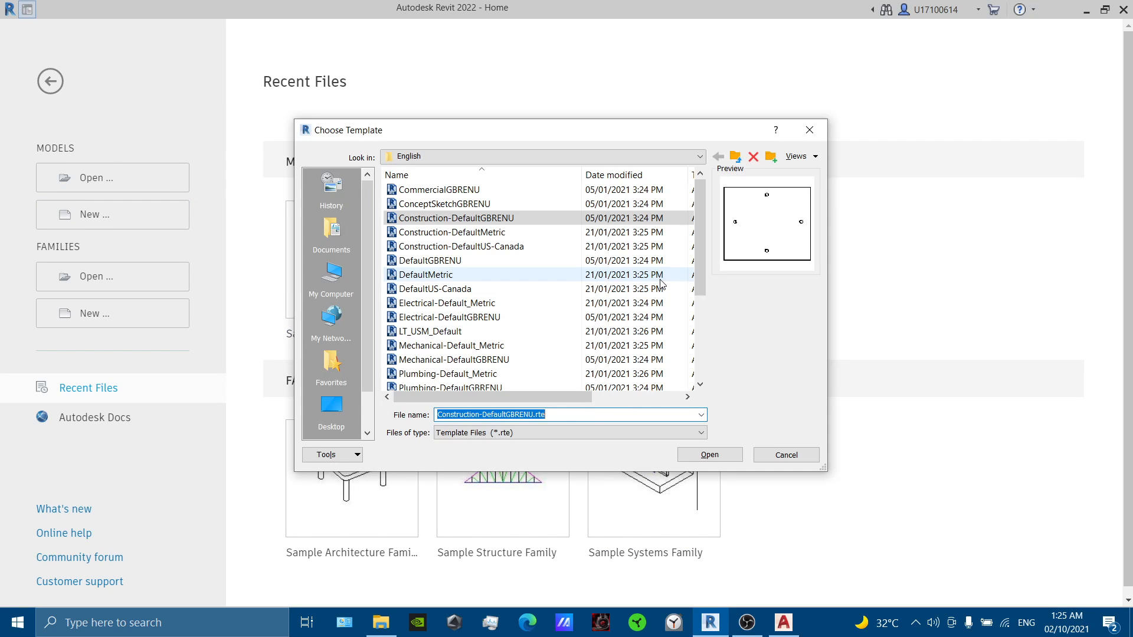
{"action": "left_click", "coordinate": [679, 157]}
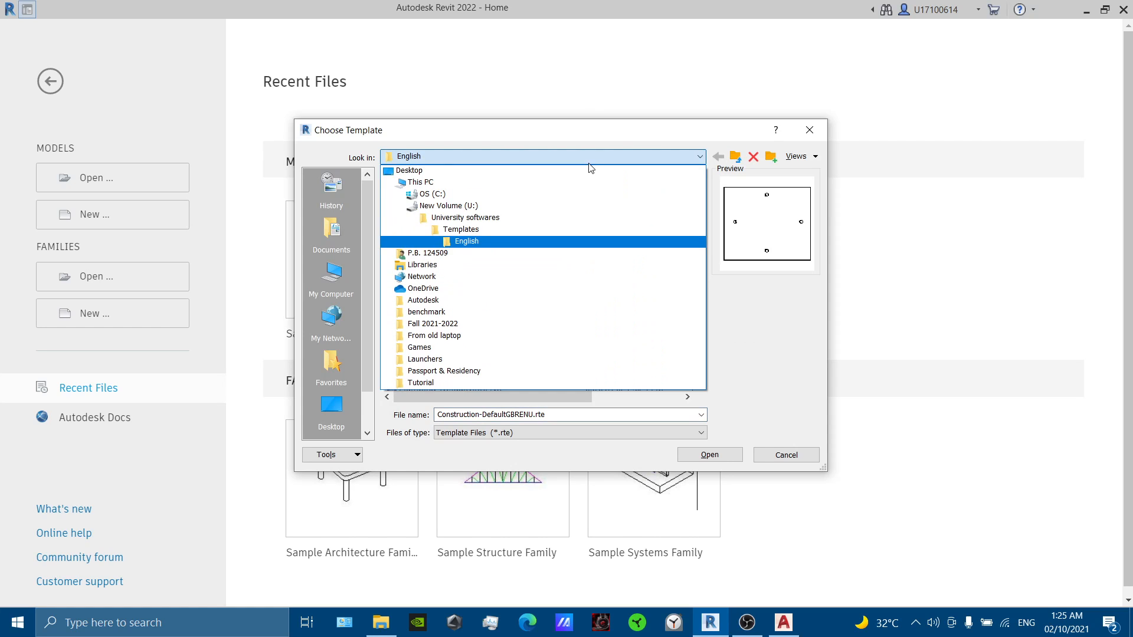
{"action": "left_click", "coordinate": [512, 232]}
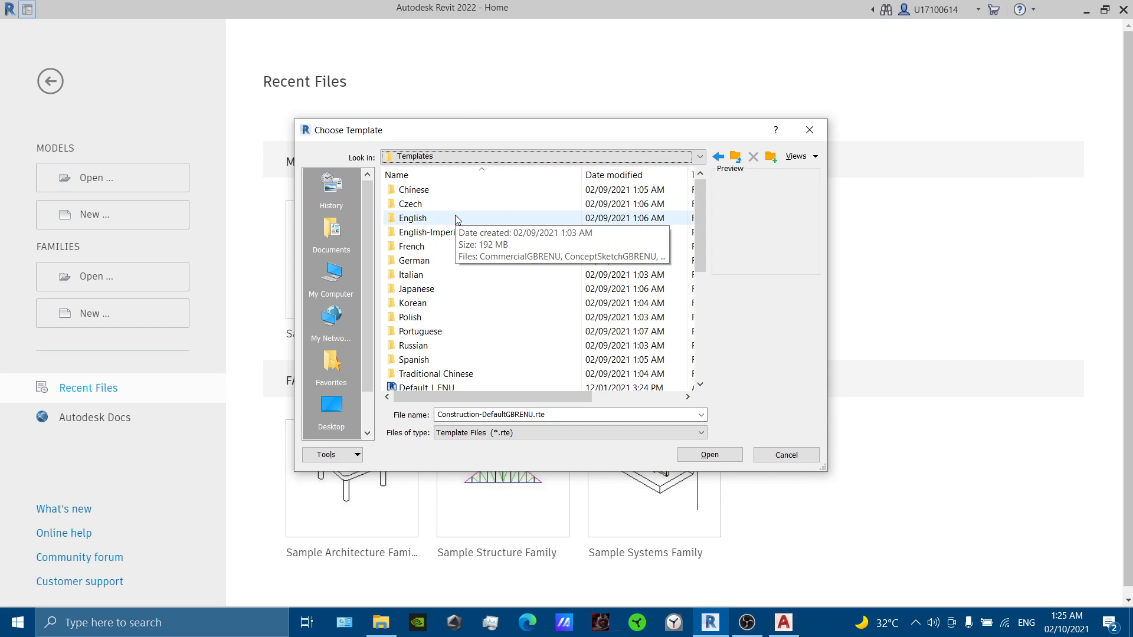
{"action": "double_click", "coordinate": [502, 219]}
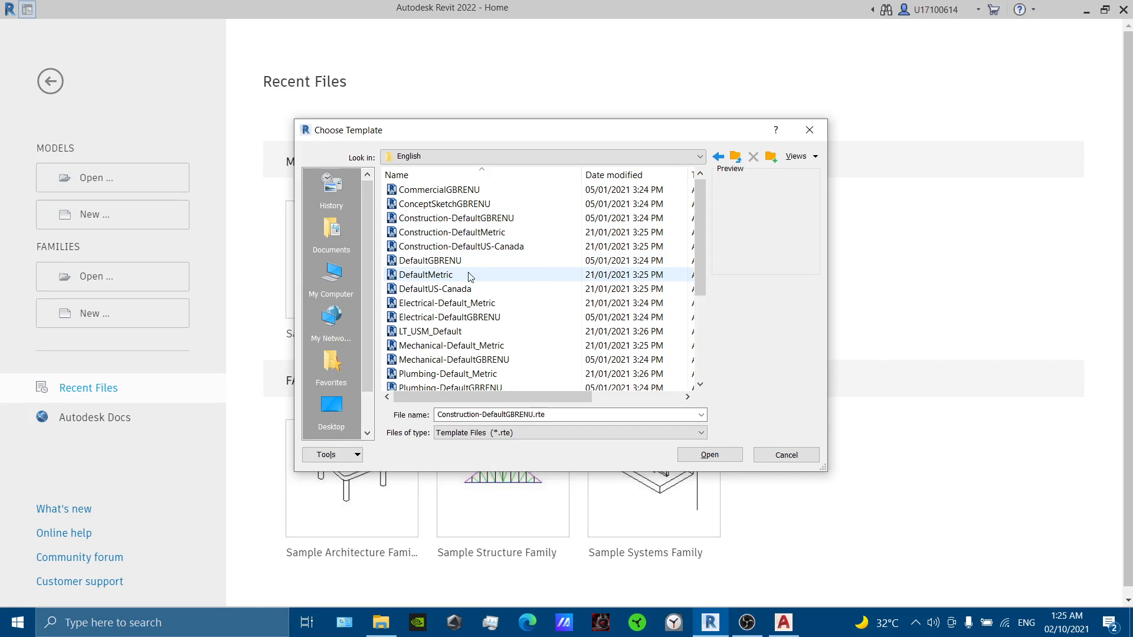
{"action": "double_click", "coordinate": [438, 277]}
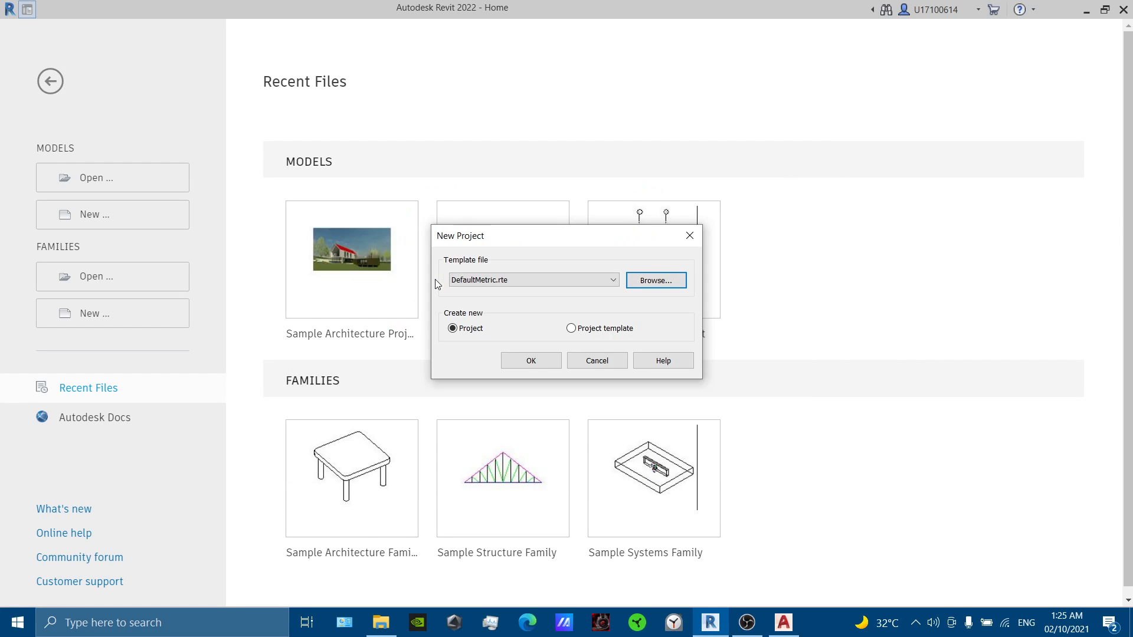
{"action": "left_click", "coordinate": [522, 361]}
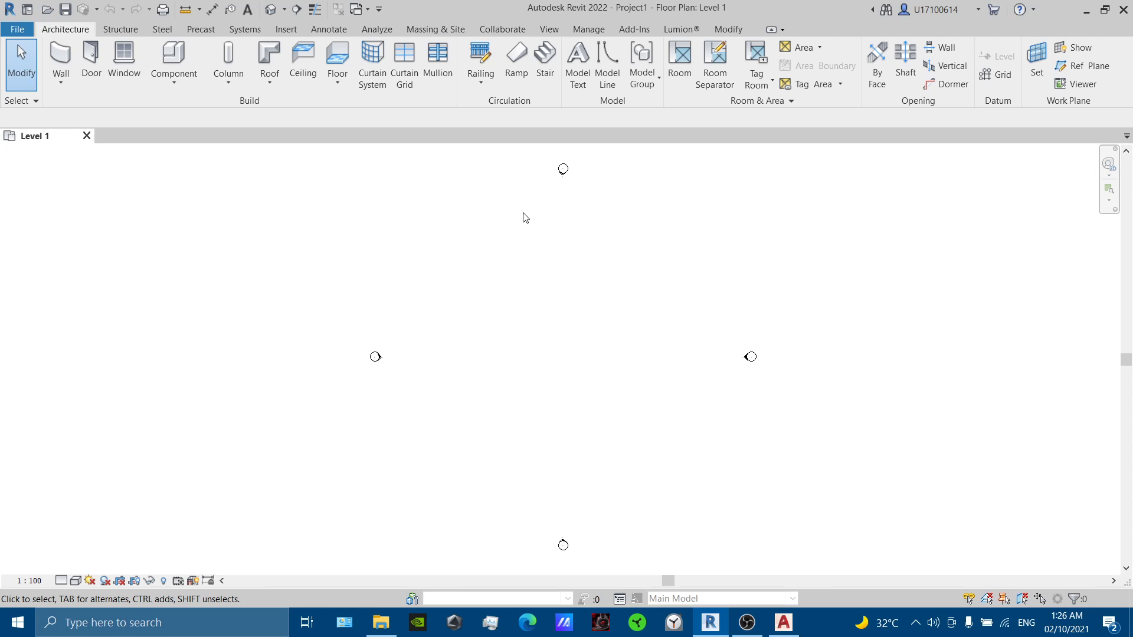
Turn on the display of the Properties palette and the Project Browser.
{"action": "key", "text": "p"}
{"action": "key", "text": "p"}
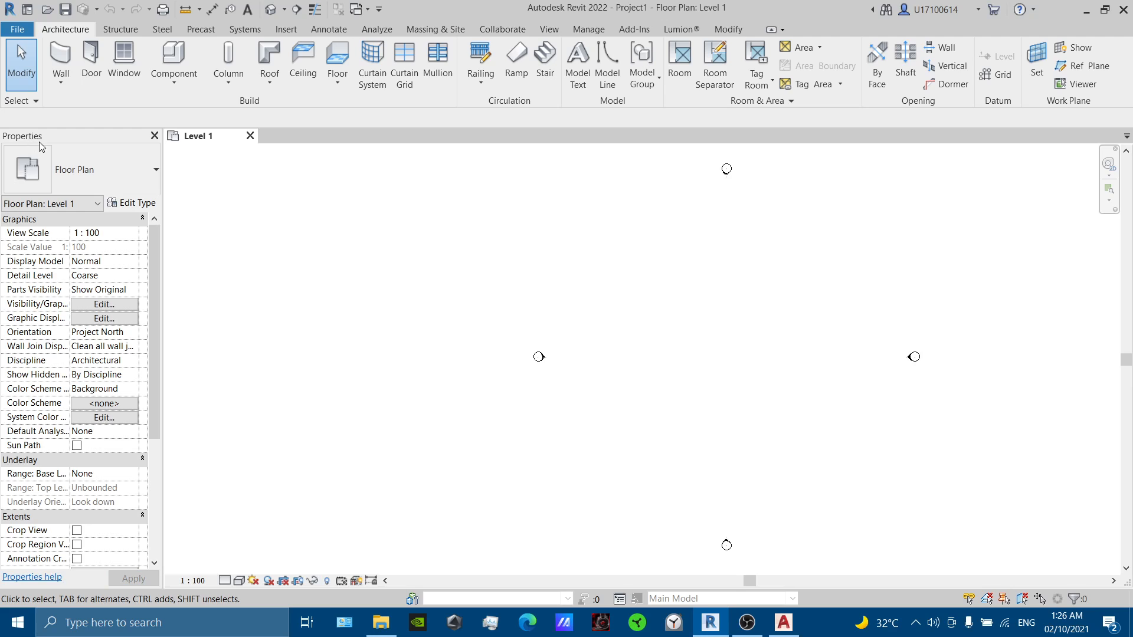
{"action": "scroll", "coordinate": [620, 294], "scroll_direction": "down", "scroll_amount": 2}
{"action": "middle_click_drag", "start_coordinate": [620, 294], "coordinate": [506, 312]}
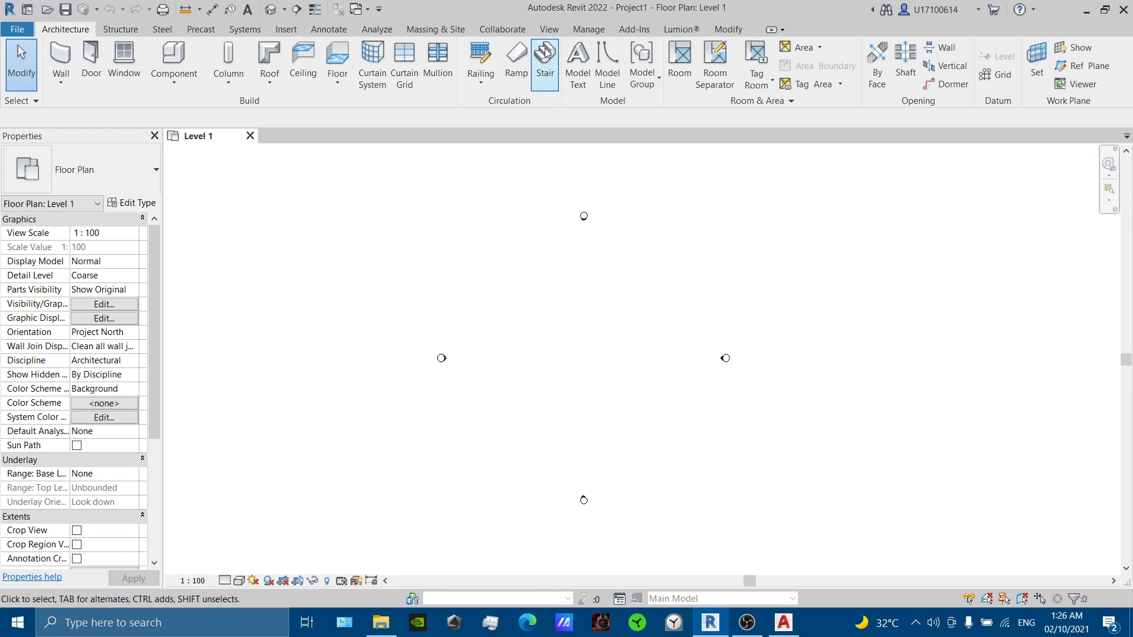
{"action": "left_click", "coordinate": [555, 31]}
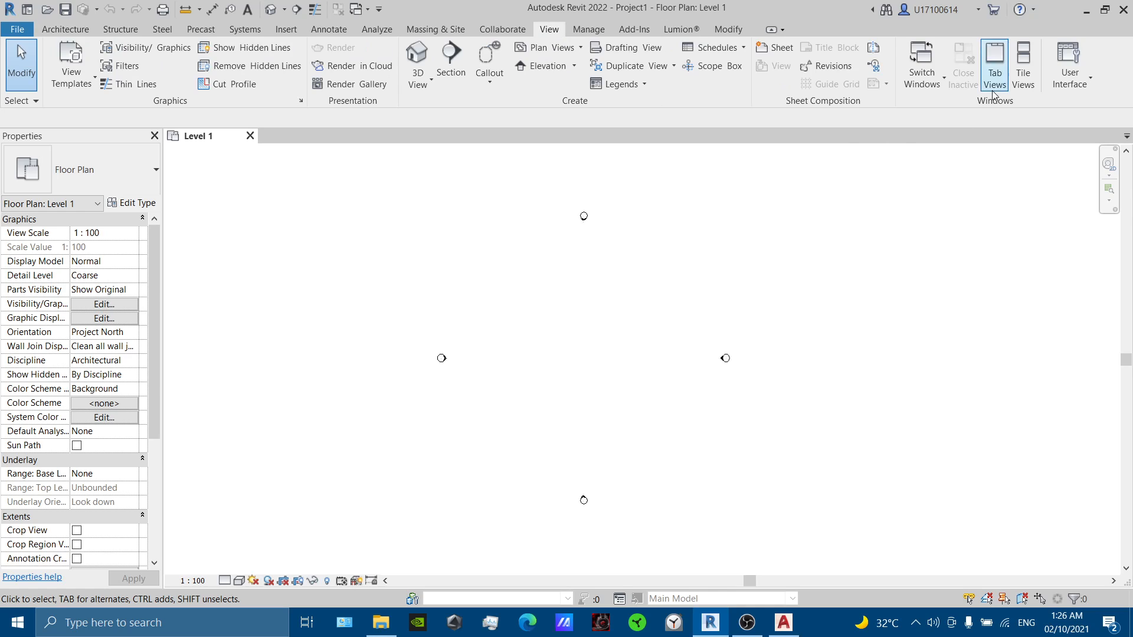
{"action": "left_click", "coordinate": [1085, 87]}
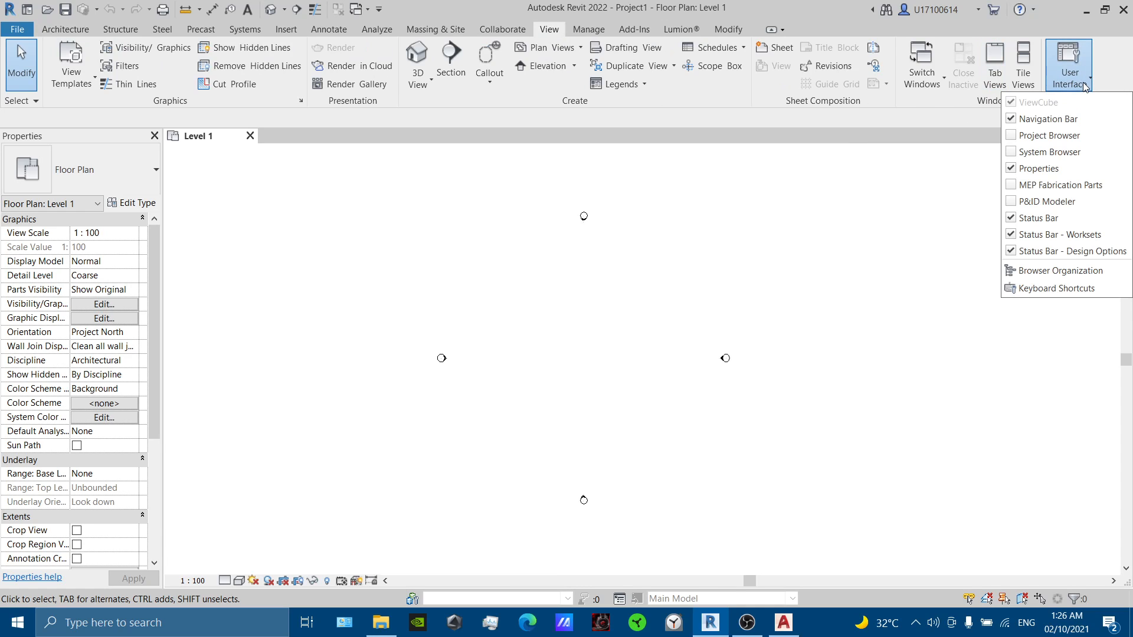
{"action": "left_click", "coordinate": [1037, 140]}
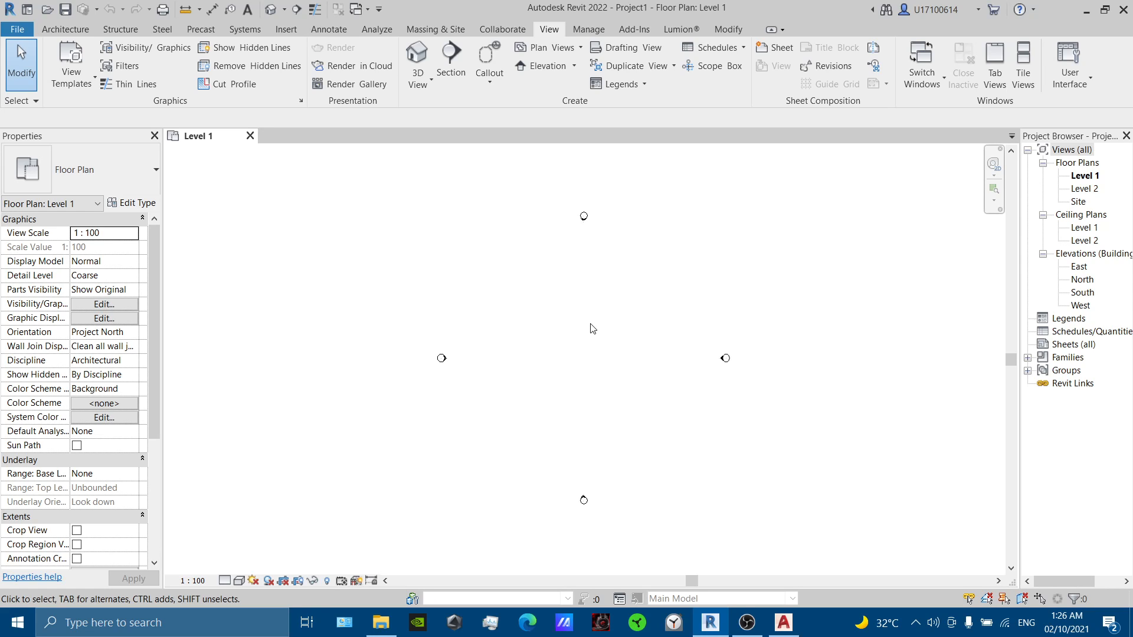
Set the project's length units to meters with 1 decimal place.
{"action": "key", "text": "u"}
{"action": "key", "text": "n"}
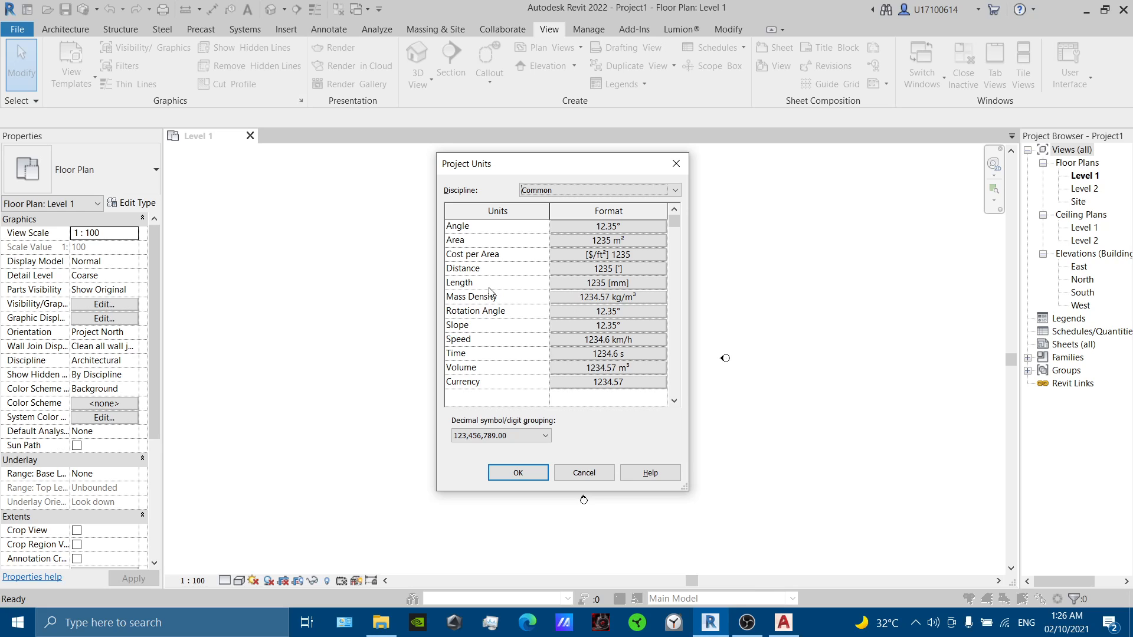
{"action": "left_click", "coordinate": [614, 284]}
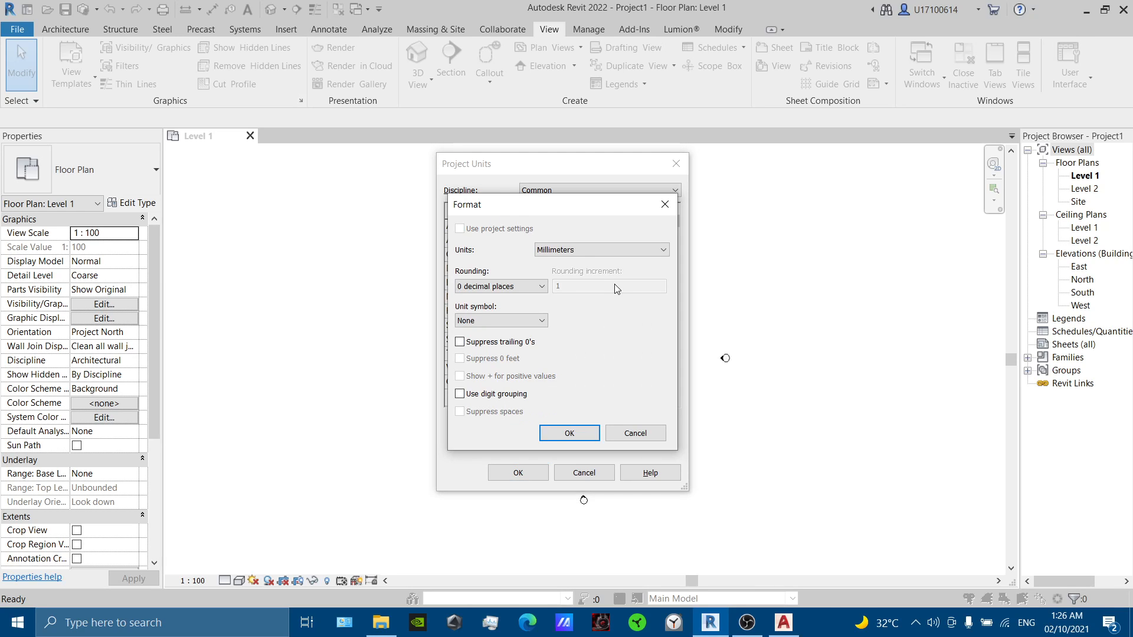
{"action": "left_click", "coordinate": [560, 252]}
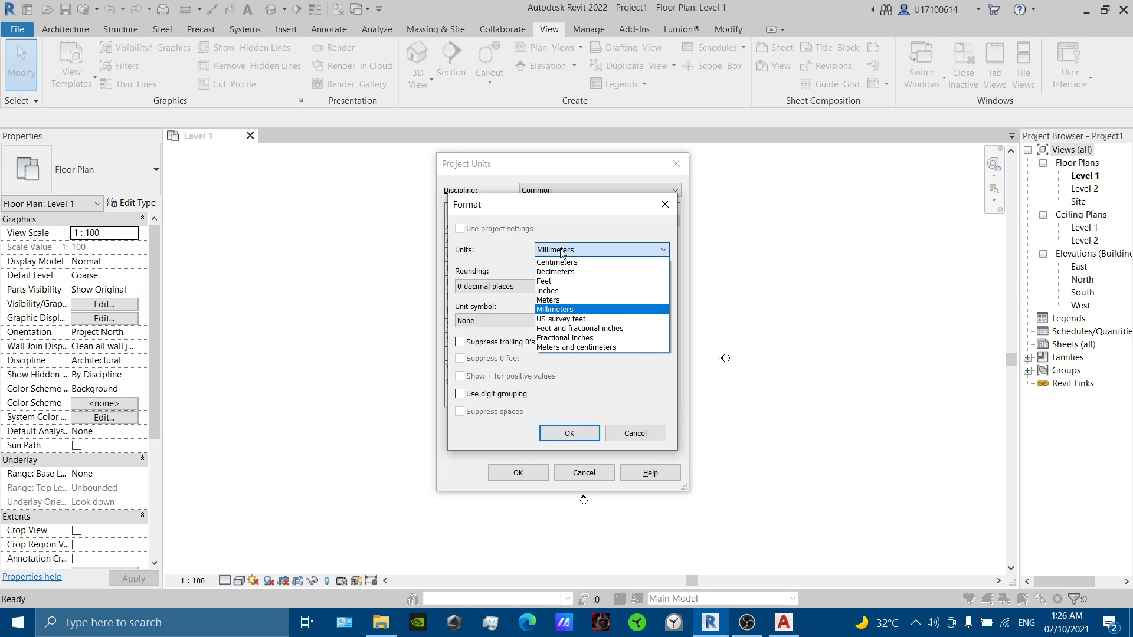
{"action": "left_click", "coordinate": [555, 299]}
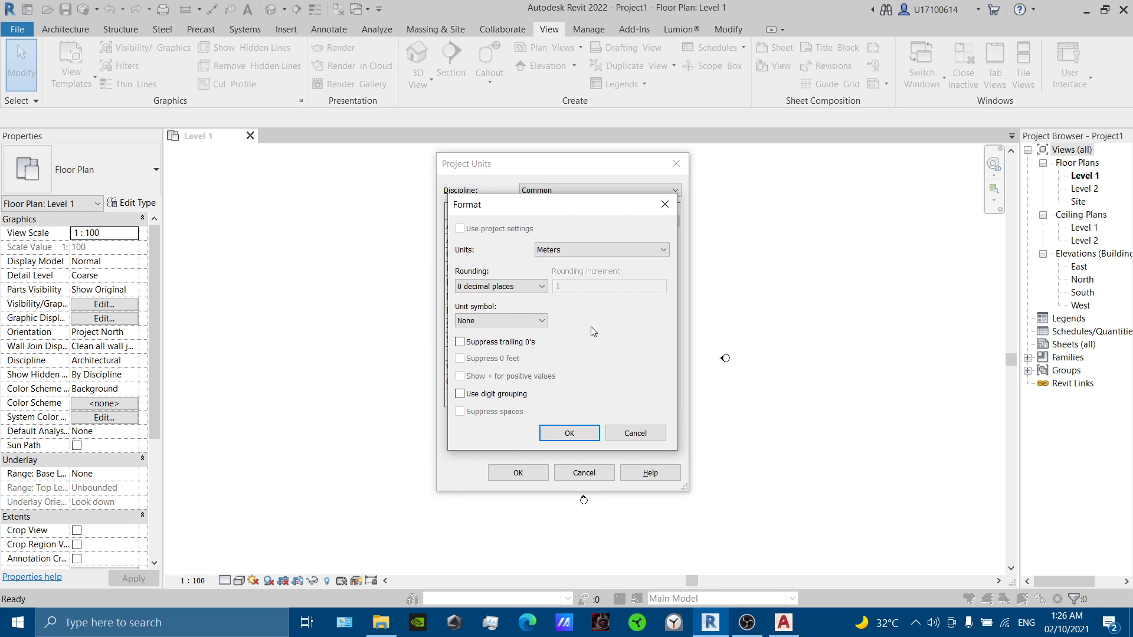
{"action": "left_click", "coordinate": [481, 287]}
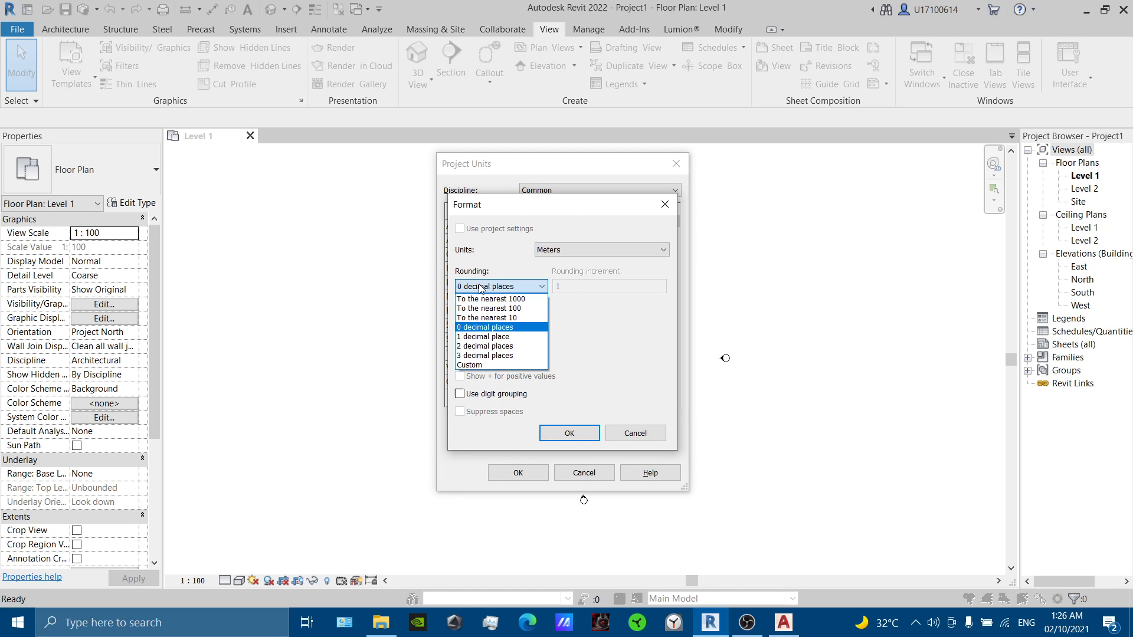
{"action": "left_click", "coordinate": [490, 337]}
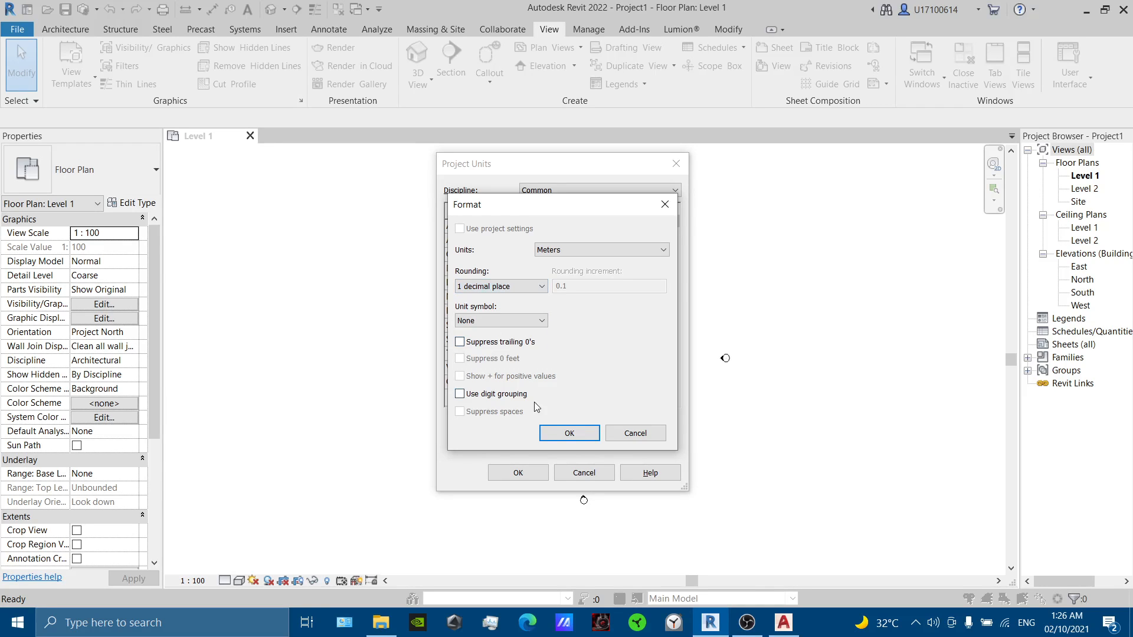
{"action": "left_click", "coordinate": [546, 432]}
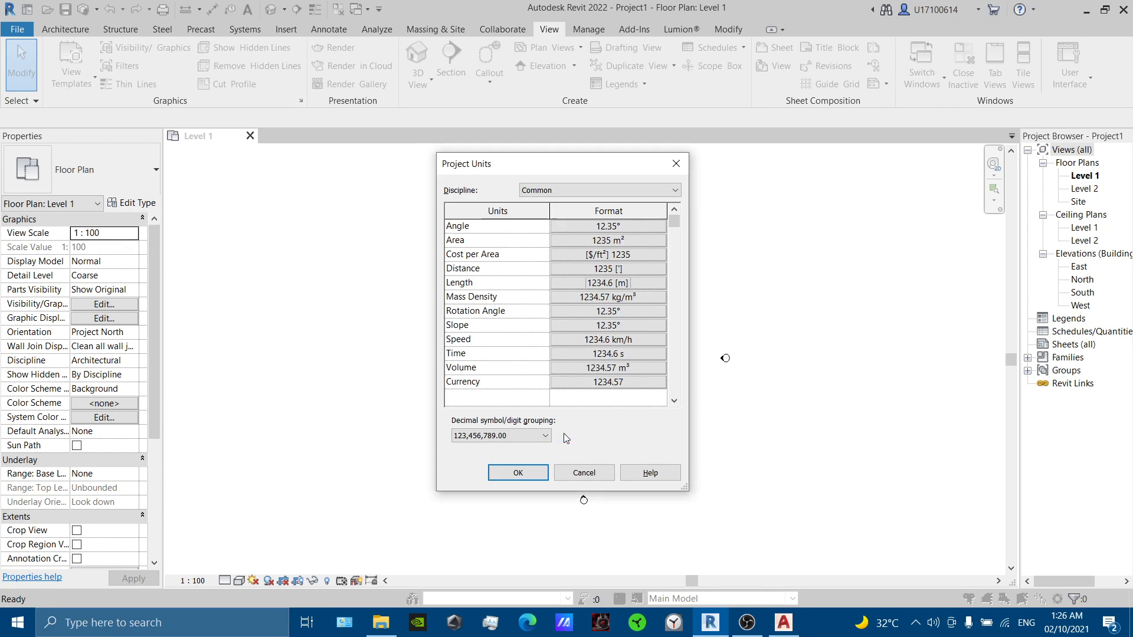
{"action": "left_click", "coordinate": [519, 472]}
Import the CAD file Floor Plan - Level 1.dwg from the Tutorial folder into the Level 1 floor plan.
{"action": "scroll", "coordinate": [581, 371], "scroll_direction": "down", "scroll_amount": 1}
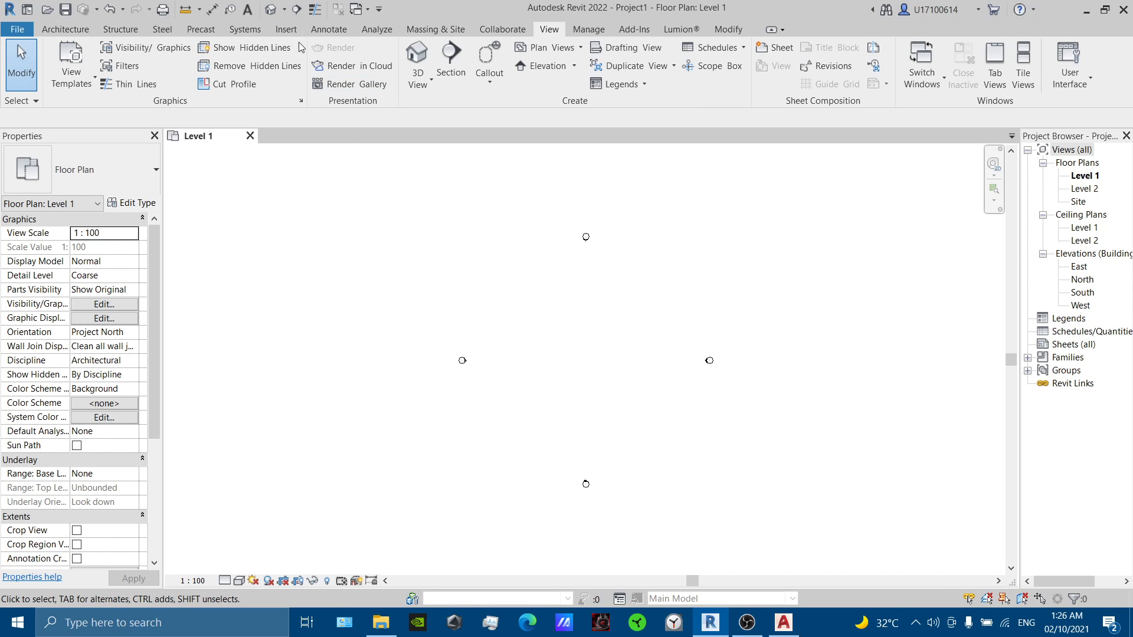
{"action": "left_click", "coordinate": [287, 32]}
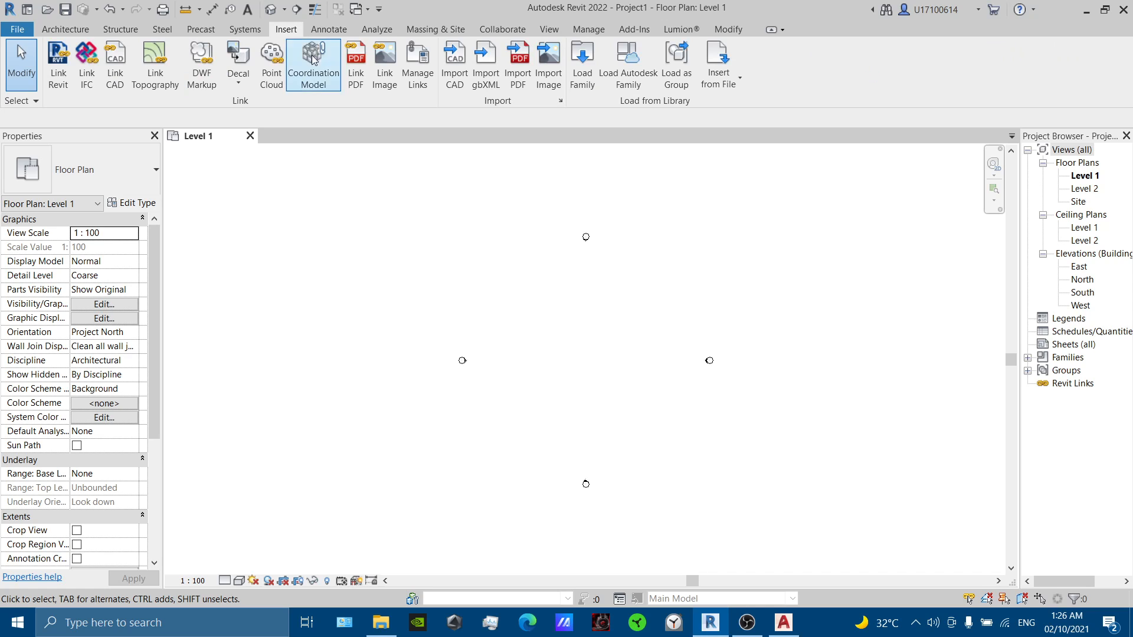
{"action": "left_click", "coordinate": [455, 82]}
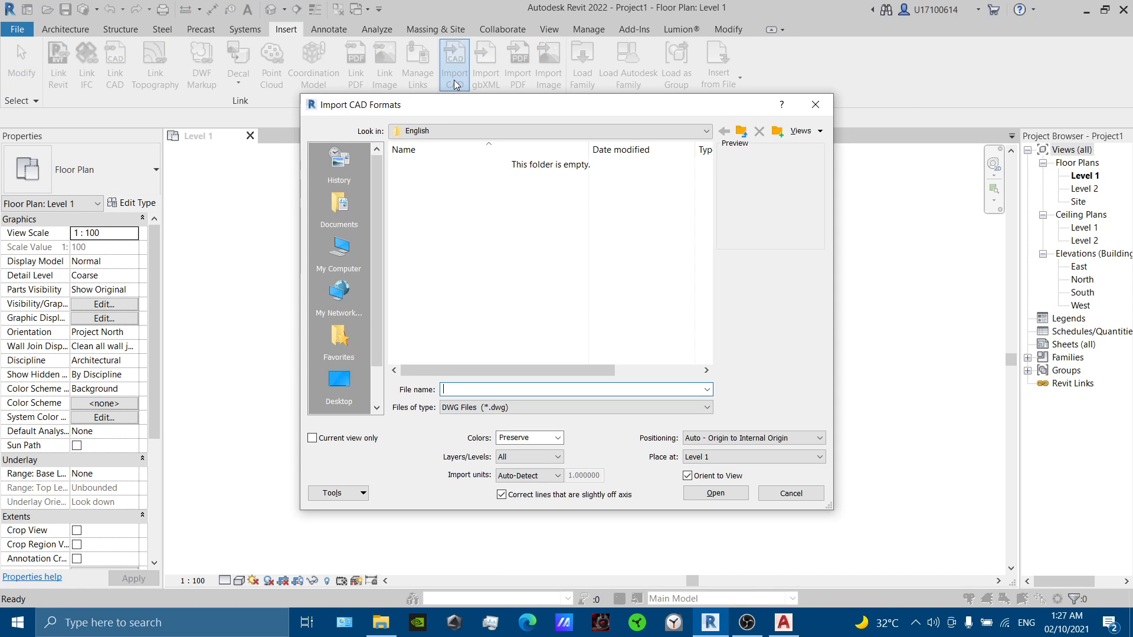
{"action": "left_click", "coordinate": [345, 385]}
{"action": "double_click", "coordinate": [437, 335]}
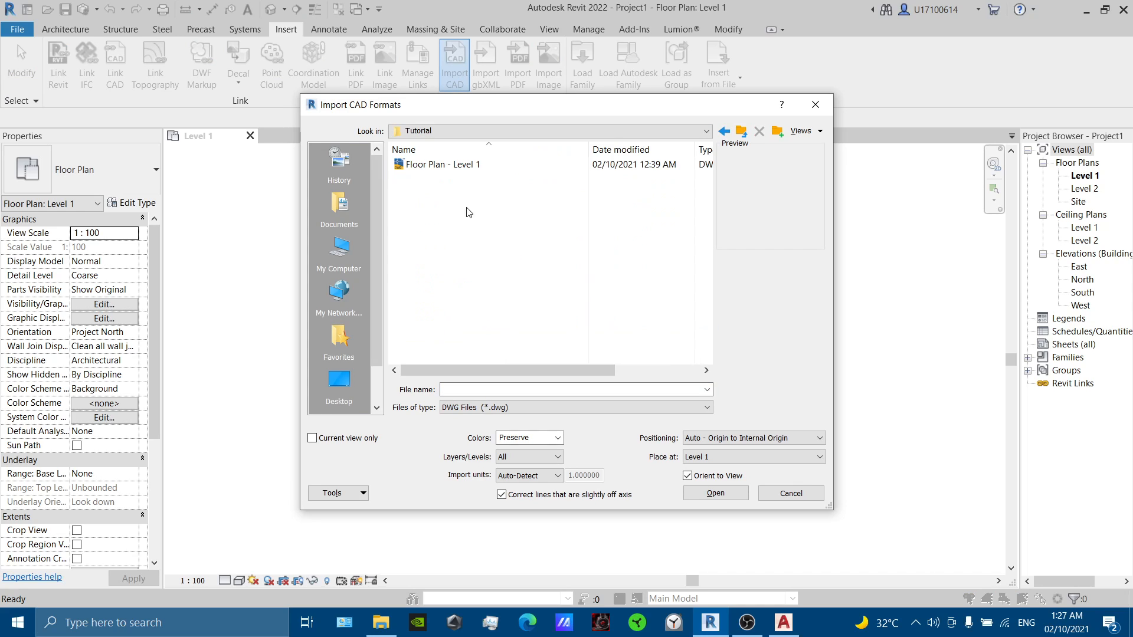
{"action": "left_click", "coordinate": [456, 166]}
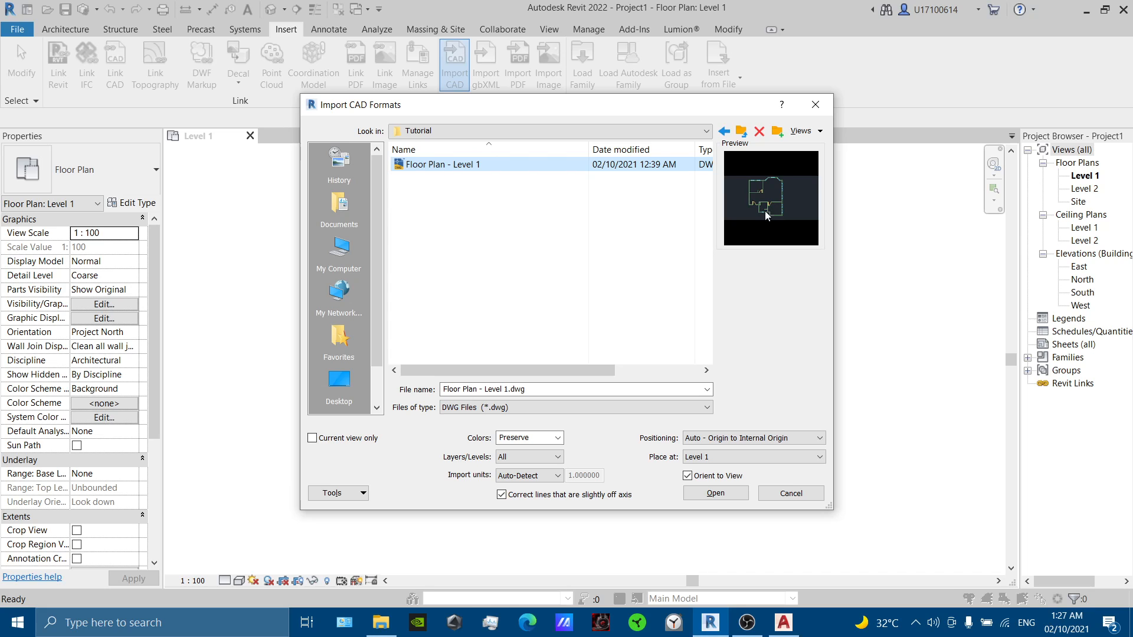
{"action": "left_click", "coordinate": [715, 493]}
{"action": "scroll", "coordinate": [556, 338], "scroll_direction": "up", "scroll_amount": 3}
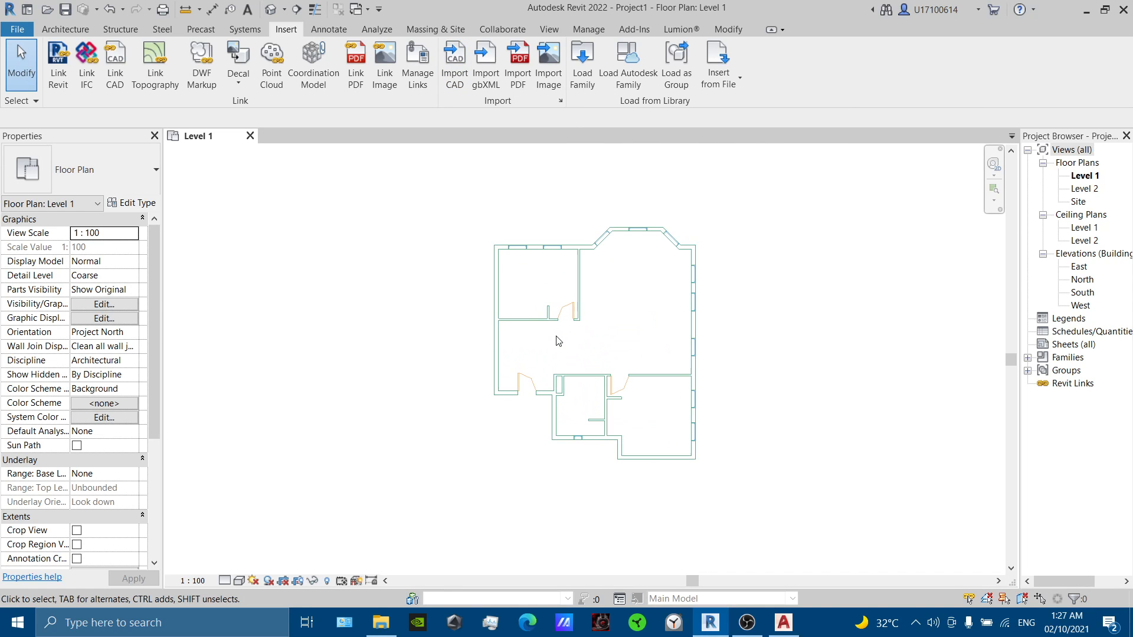
{"action": "scroll", "coordinate": [630, 335], "scroll_direction": "up", "scroll_amount": 3}
{"action": "mouse_move", "coordinate": [630, 336]}
{"action": "middle_mouse_down"}
{"action": "mouse_move", "coordinate": [635, 357]}
{"action": "mouse_move", "coordinate": [614, 349]}
{"action": "middle_mouse_up"}
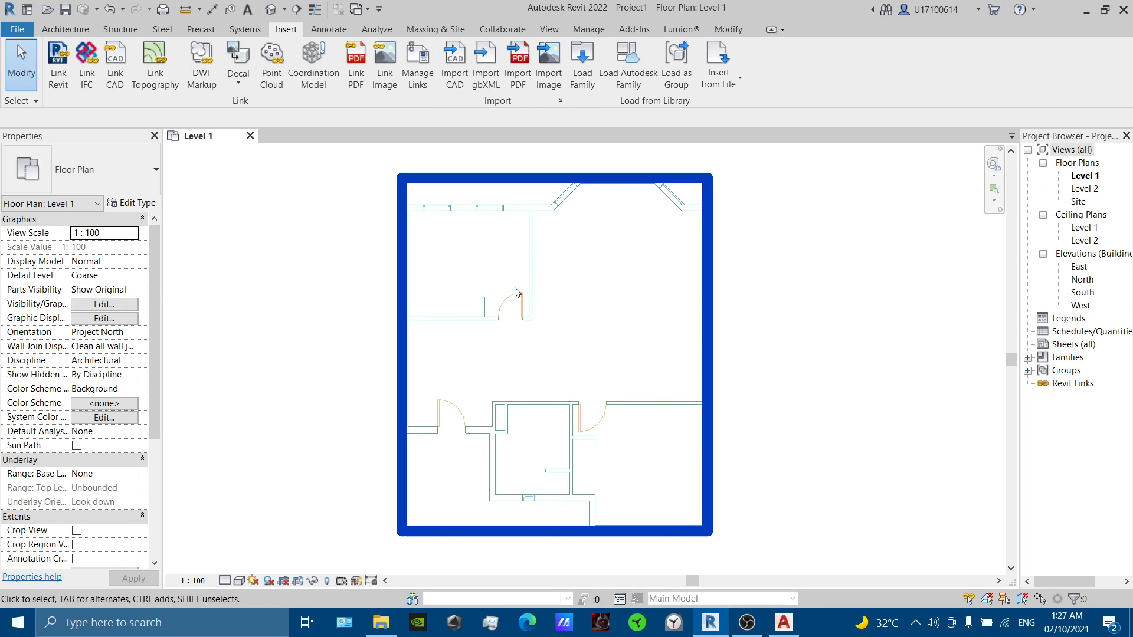
{"action": "middle_click_drag", "start_coordinate": [565, 261], "coordinate": [577, 263]}
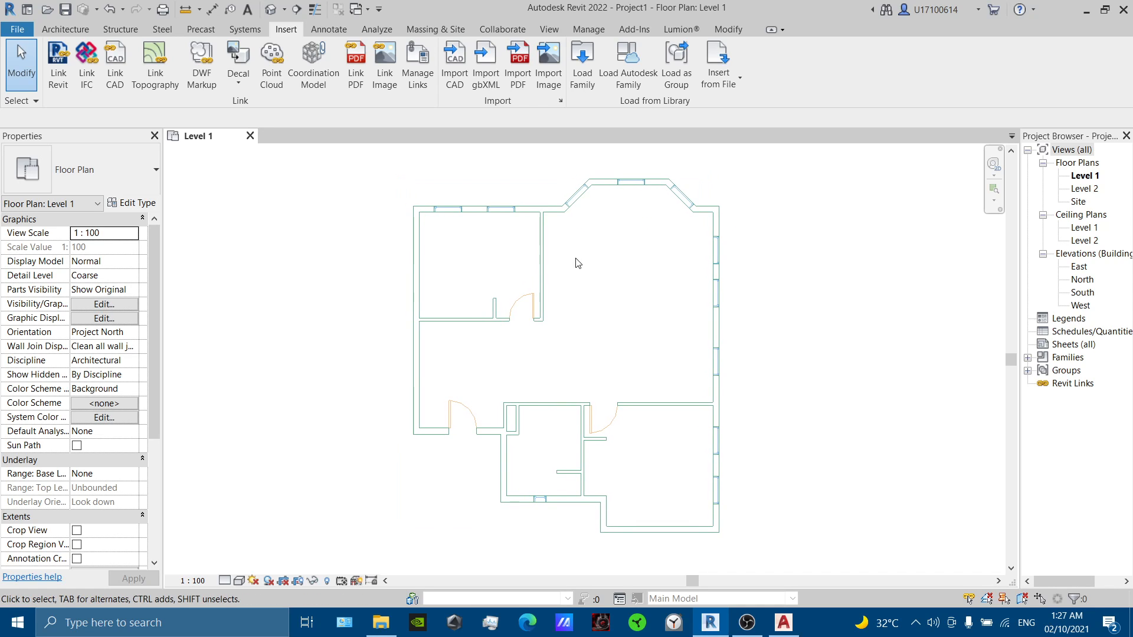
{"action": "scroll", "coordinate": [578, 263], "scroll_direction": "up", "scroll_amount": 1}
Try to move the pinned imported floor plan a short distance to the right.
{"action": "left_click", "coordinate": [541, 263]}
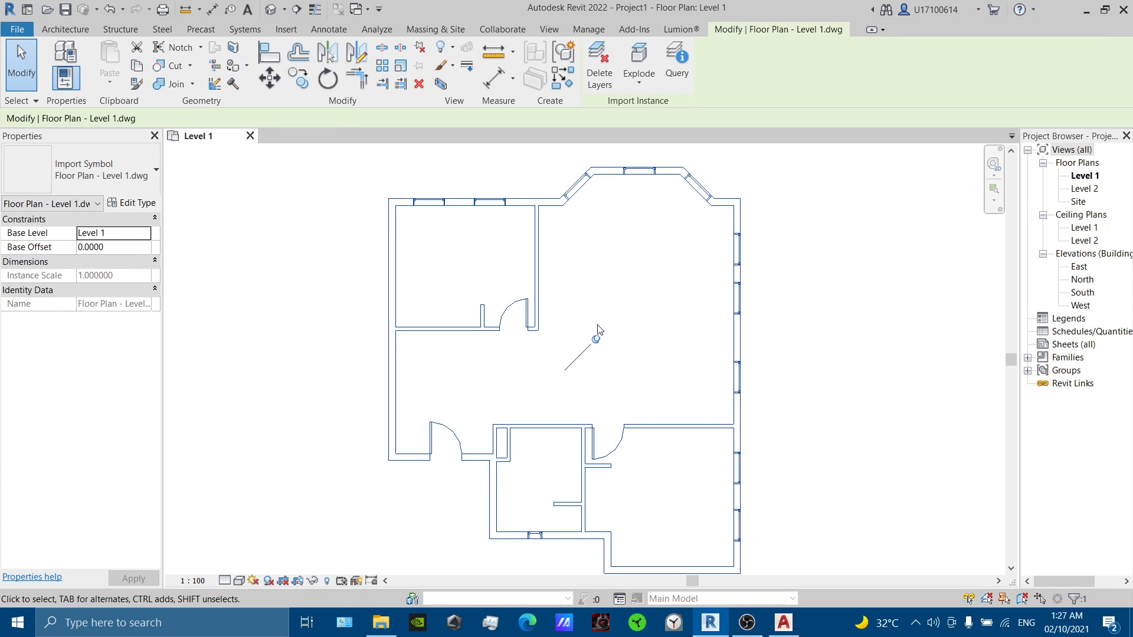
{"action": "middle_click_drag", "start_coordinate": [596, 339], "coordinate": [602, 325]}
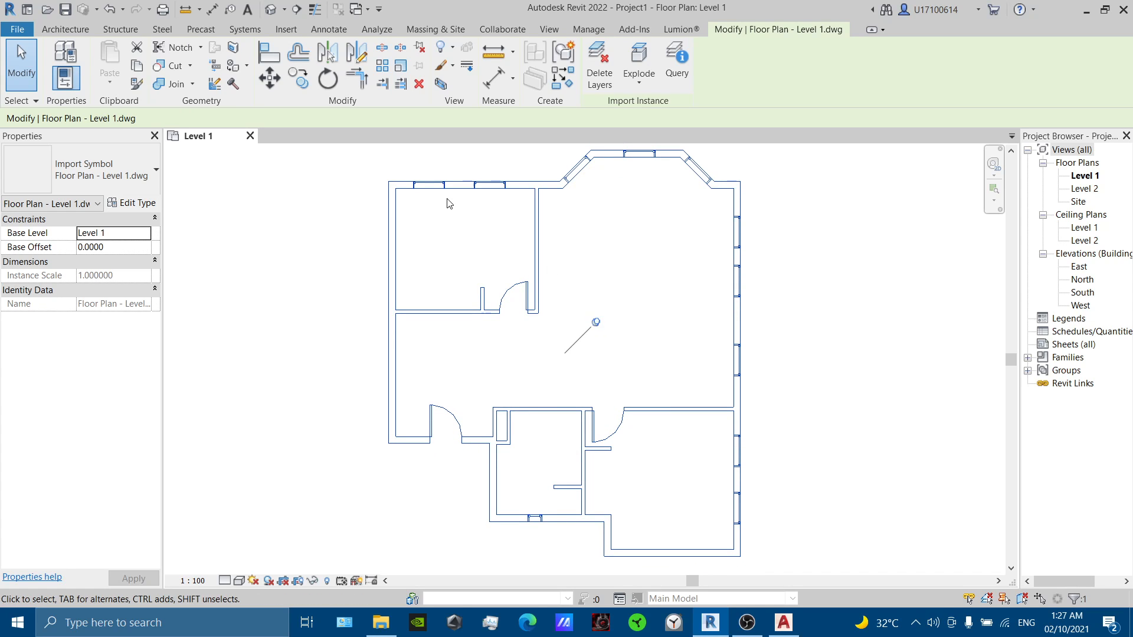
{"action": "left_click", "coordinate": [270, 78]}
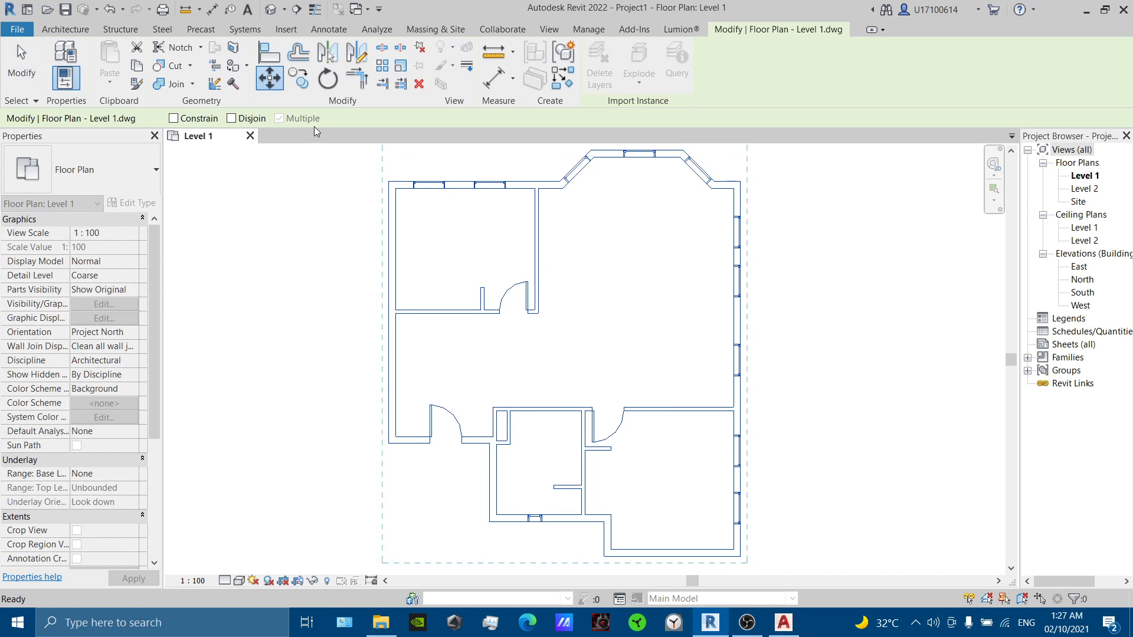
{"action": "left_click", "coordinate": [537, 232]}
{"action": "left_click", "coordinate": [576, 231]}
{"action": "left_click_drag", "start_coordinate": [877, 499], "coordinate": [928, 498]}
{"action": "left_click", "coordinate": [1091, 588]}
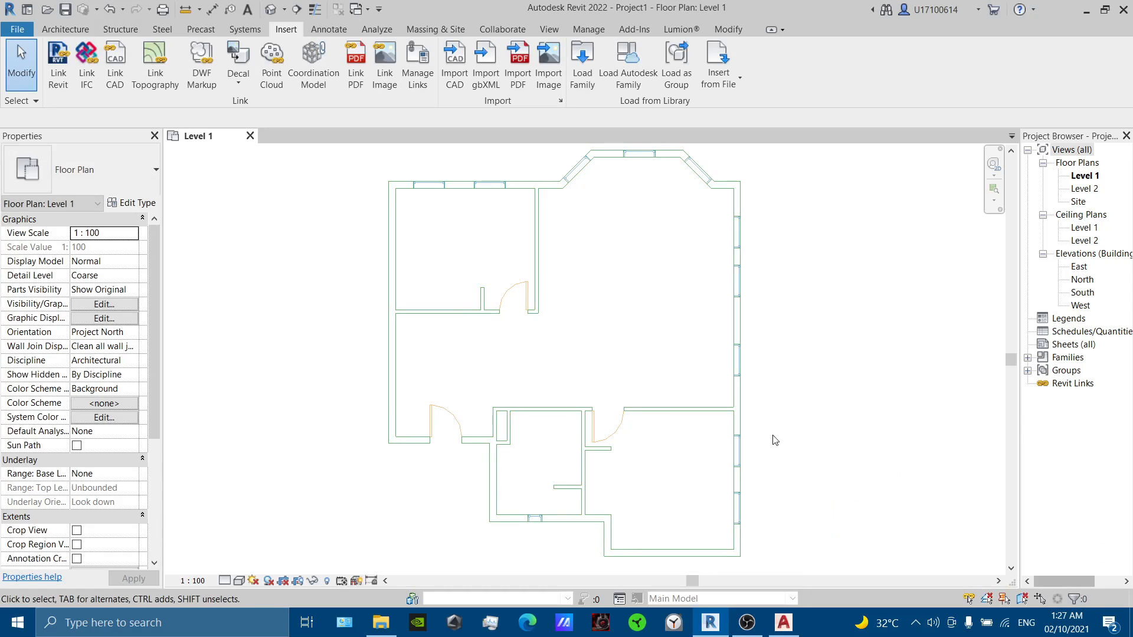
Unpin the imported floor plan so that it can be moved.
{"action": "left_click", "coordinate": [596, 325]}
{"action": "left_click", "coordinate": [596, 323]}
Test moving the unpinned floor plan to the right and back, then undo the displacement.
{"action": "key", "text": "m"}
{"action": "key", "text": "v"}
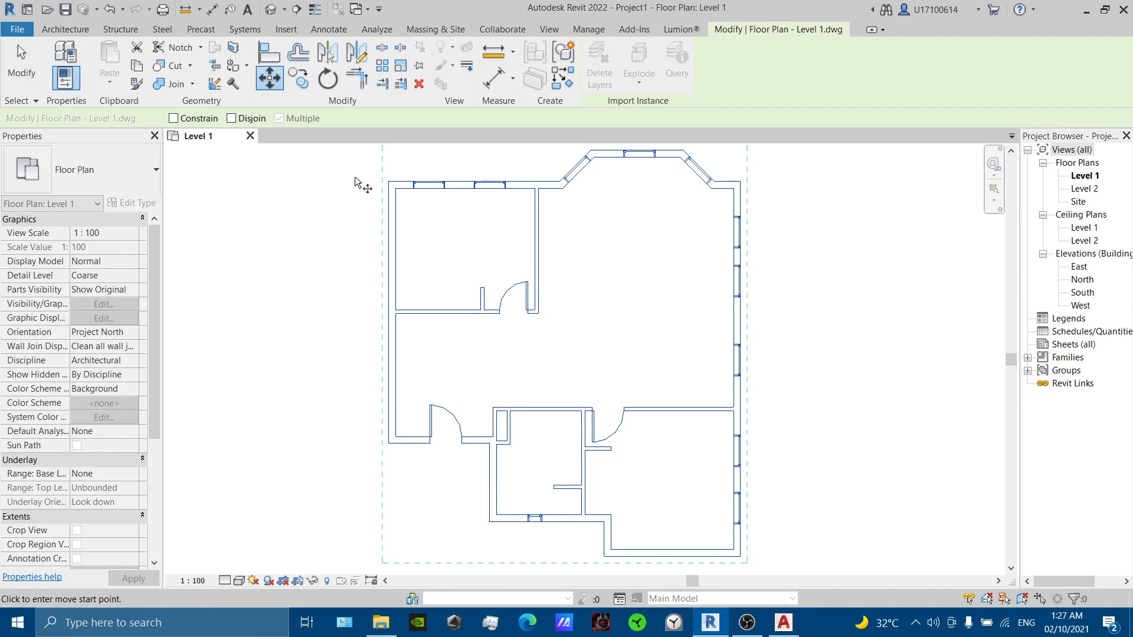
{"action": "left_click", "coordinate": [538, 252]}
{"action": "left_click", "coordinate": [594, 253]}
{"action": "left_click_drag", "start_coordinate": [593, 252], "coordinate": [528, 263]}
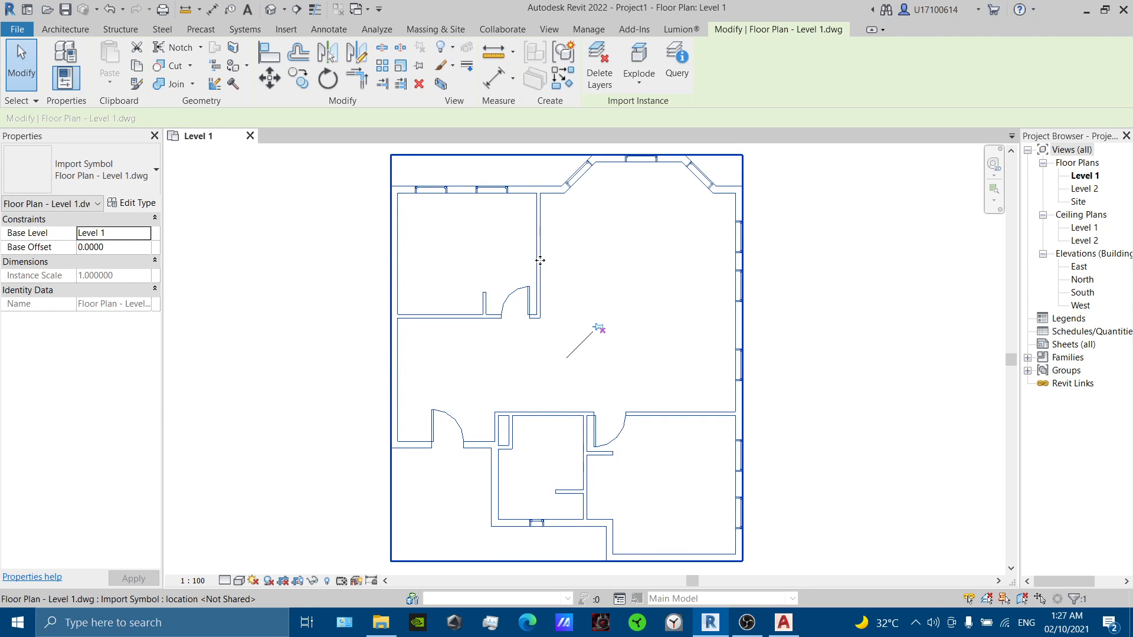
{"action": "key", "text": "Delete"}
{"action": "key", "text": "ctrl+z"}
{"action": "left_click", "coordinate": [538, 262]}
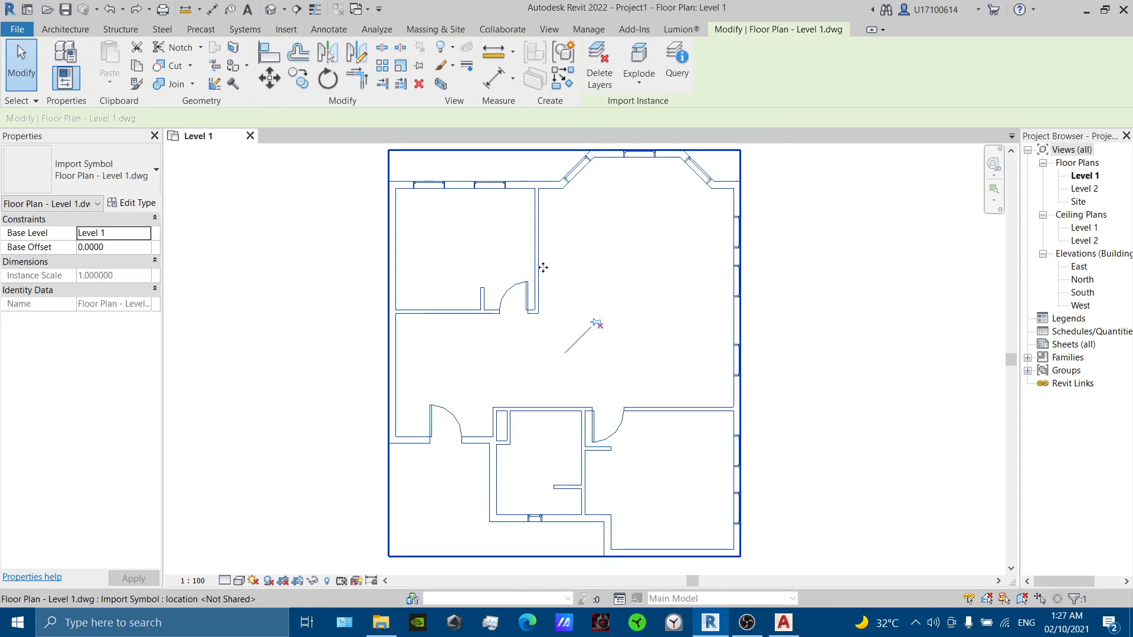
Pin the imported floor plan in place again and deselect it.
{"action": "left_click", "coordinate": [596, 323]}
{"action": "left_click", "coordinate": [591, 269]}
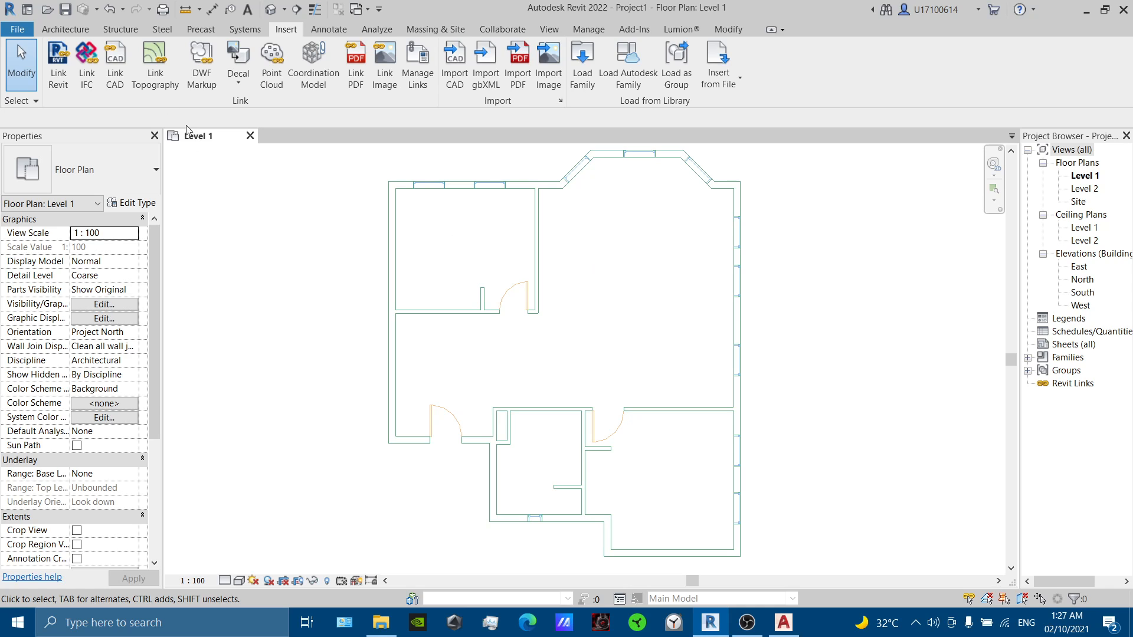
Measure the thickness of the exterior wall and of an interior wall on the imported plan.
{"action": "left_click", "coordinate": [65, 29]}
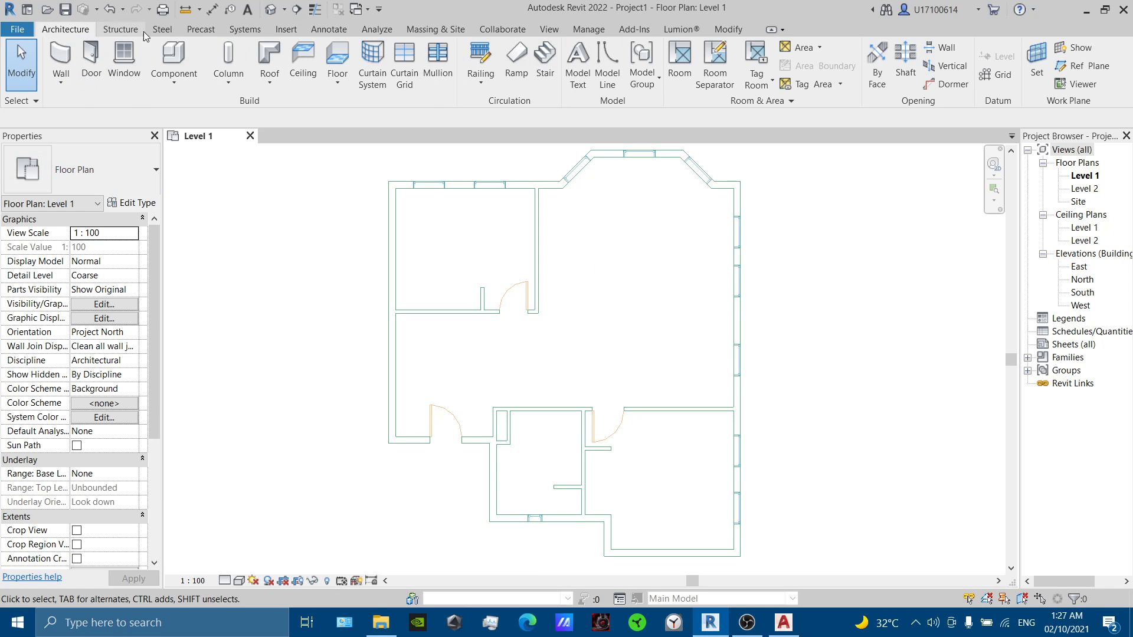
{"action": "left_click", "coordinate": [185, 8]}
{"action": "scroll", "coordinate": [380, 230], "scroll_direction": "up", "scroll_amount": 3}
{"action": "left_click", "coordinate": [403, 232]}
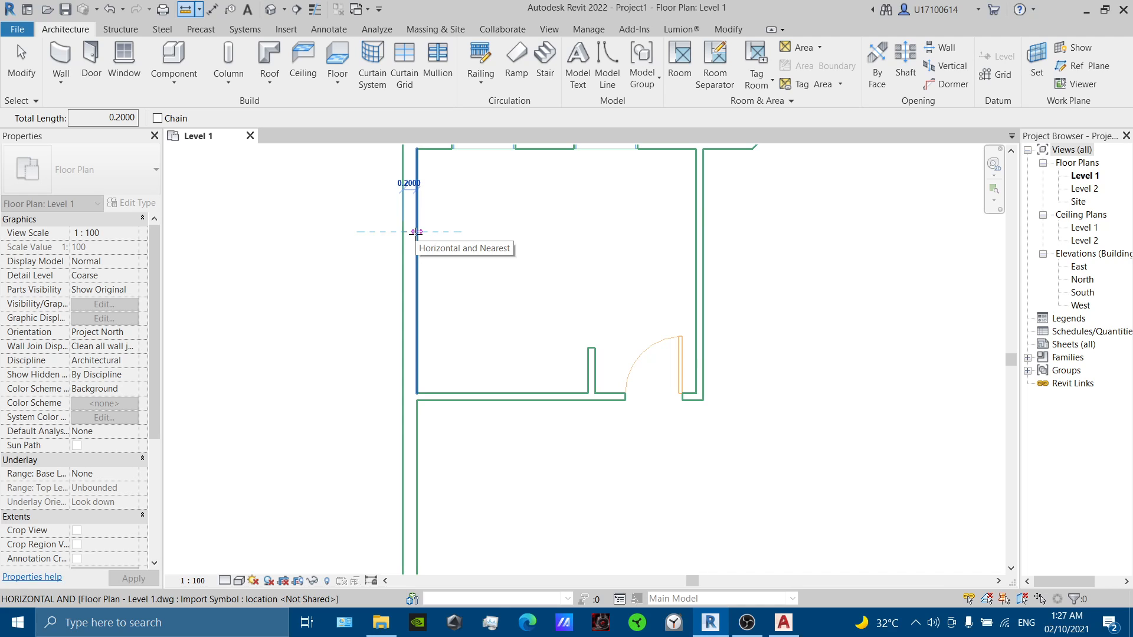
{"action": "left_click", "coordinate": [416, 232]}
{"action": "left_click", "coordinate": [458, 394]}
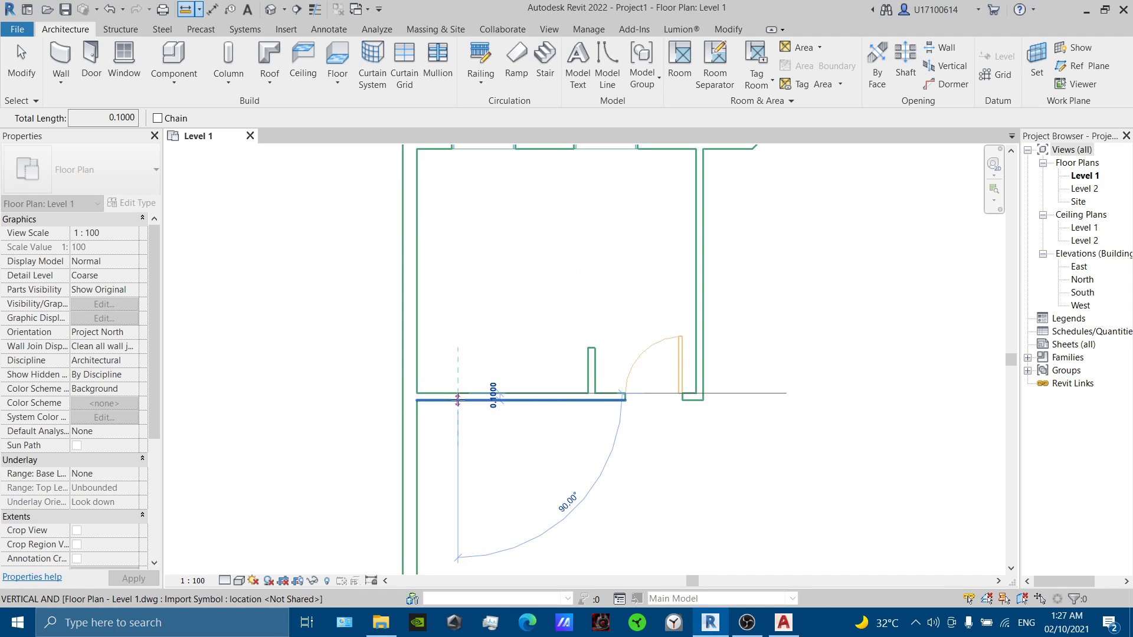
{"action": "scroll", "coordinate": [458, 354], "scroll_direction": "down", "scroll_amount": 2}
{"action": "middle_click_drag", "start_coordinate": [458, 309], "coordinate": [416, 309]}
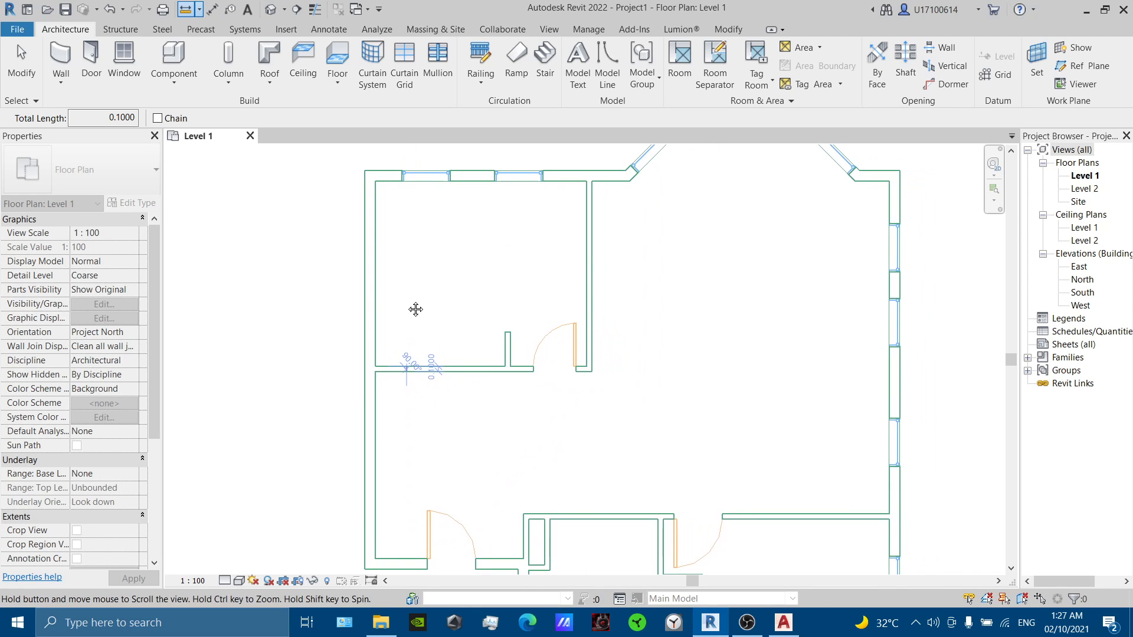
Trace the plan's left and stepped lower exterior walls with chained Generic - 200mm walls, from the upper-left corner to the lower-right corner.
{"action": "left_click", "coordinate": [61, 58]}
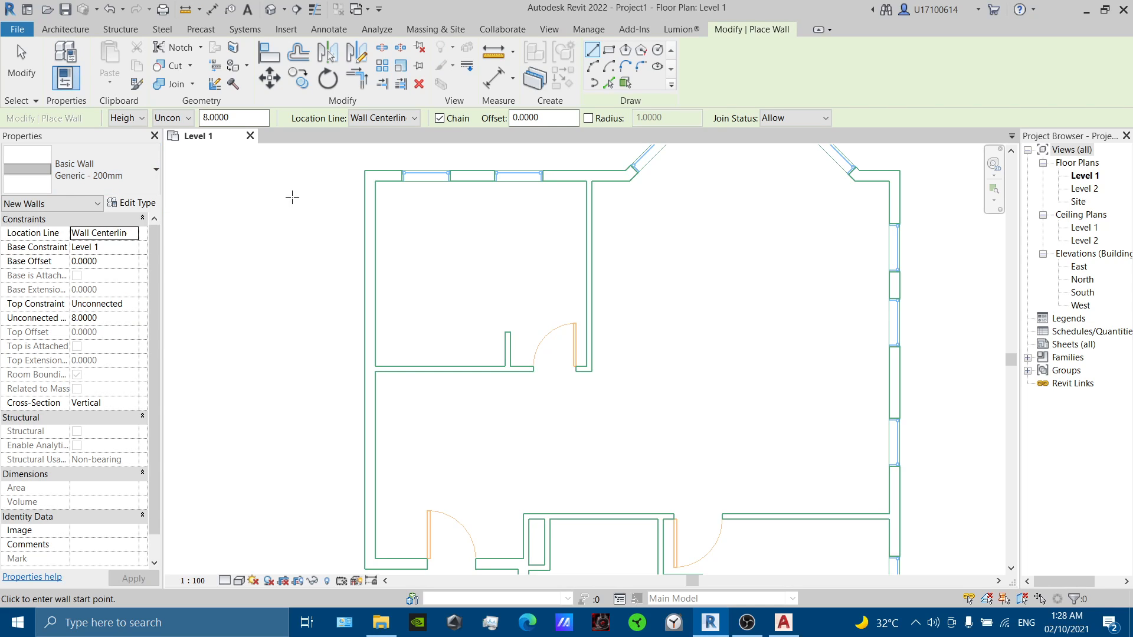
{"action": "scroll", "coordinate": [319, 187], "scroll_direction": "down", "scroll_amount": 2}
{"action": "middle_click_drag", "start_coordinate": [319, 187], "coordinate": [348, 202]}
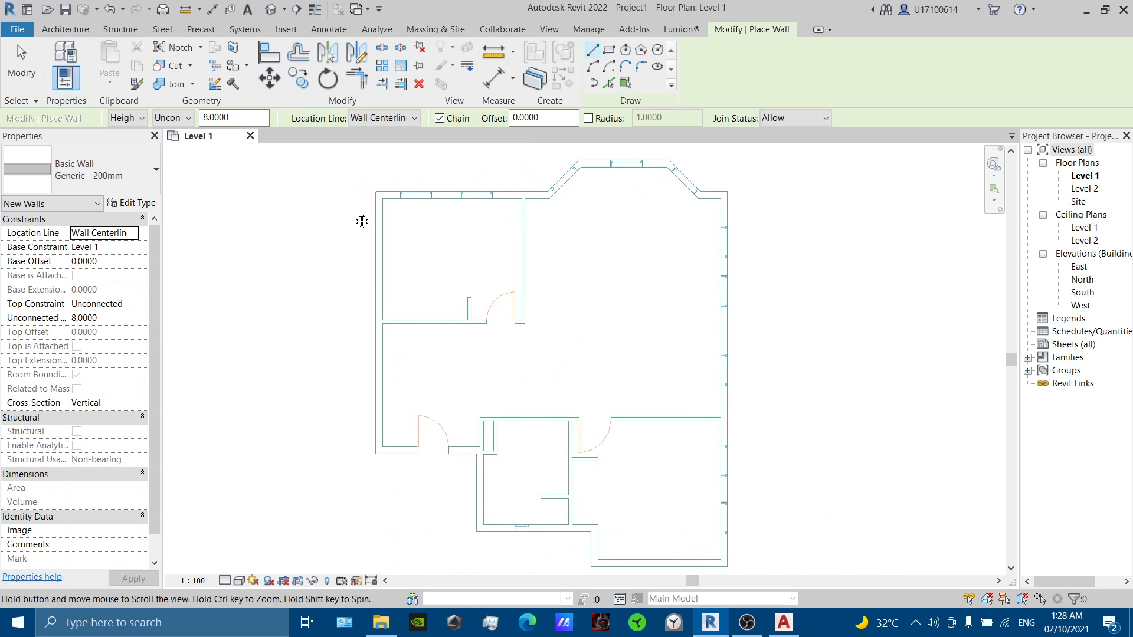
{"action": "left_click", "coordinate": [381, 194]}
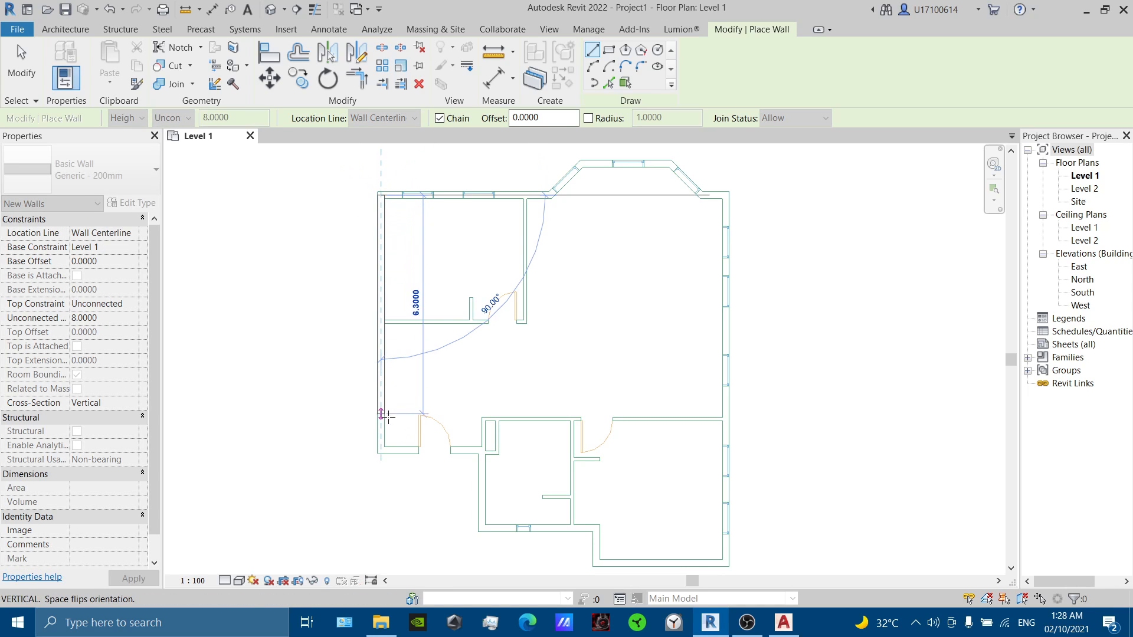
{"action": "left_click", "coordinate": [380, 451]}
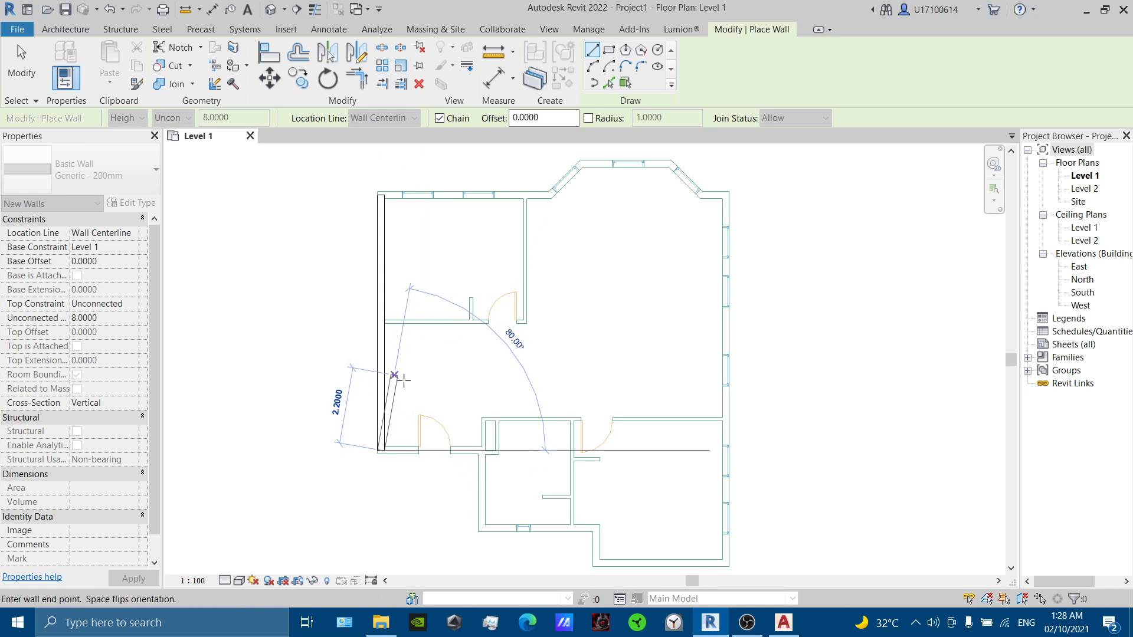
{"action": "left_click", "coordinate": [482, 452]}
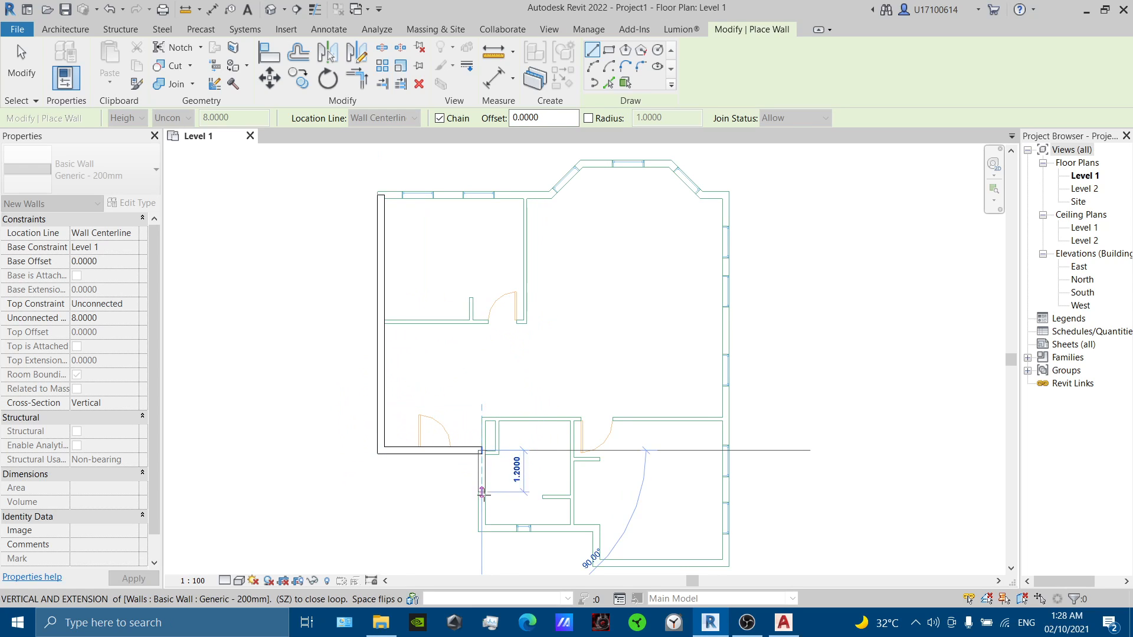
{"action": "left_click", "coordinate": [481, 529]}
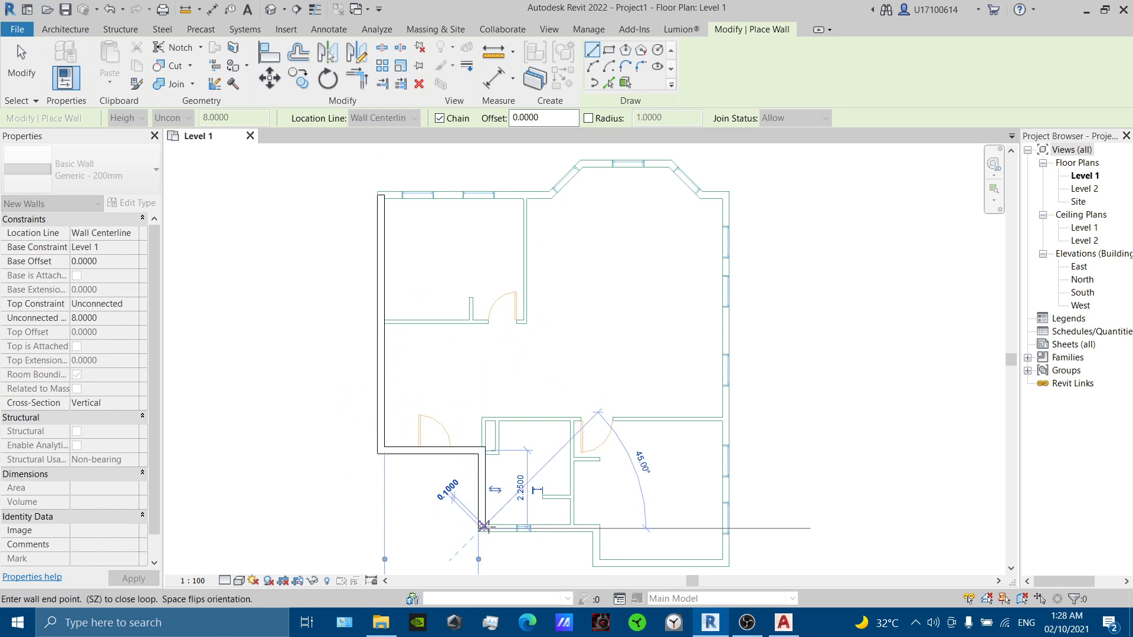
{"action": "left_click", "coordinate": [596, 528]}
{"action": "left_click", "coordinate": [596, 563]}
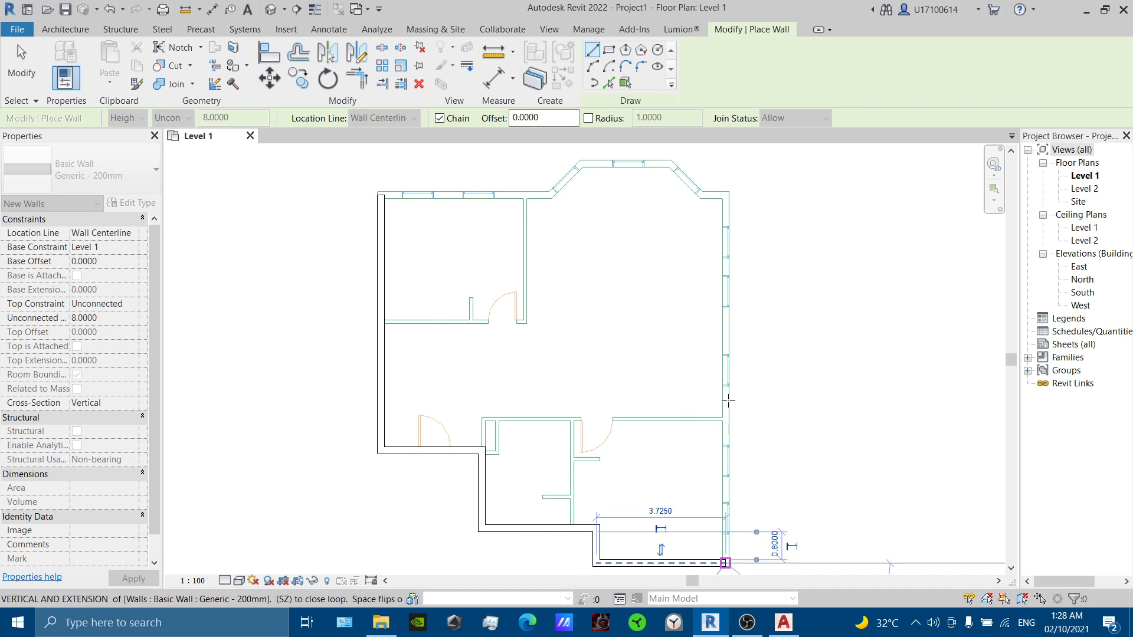
{"action": "left_click", "coordinate": [727, 563]}
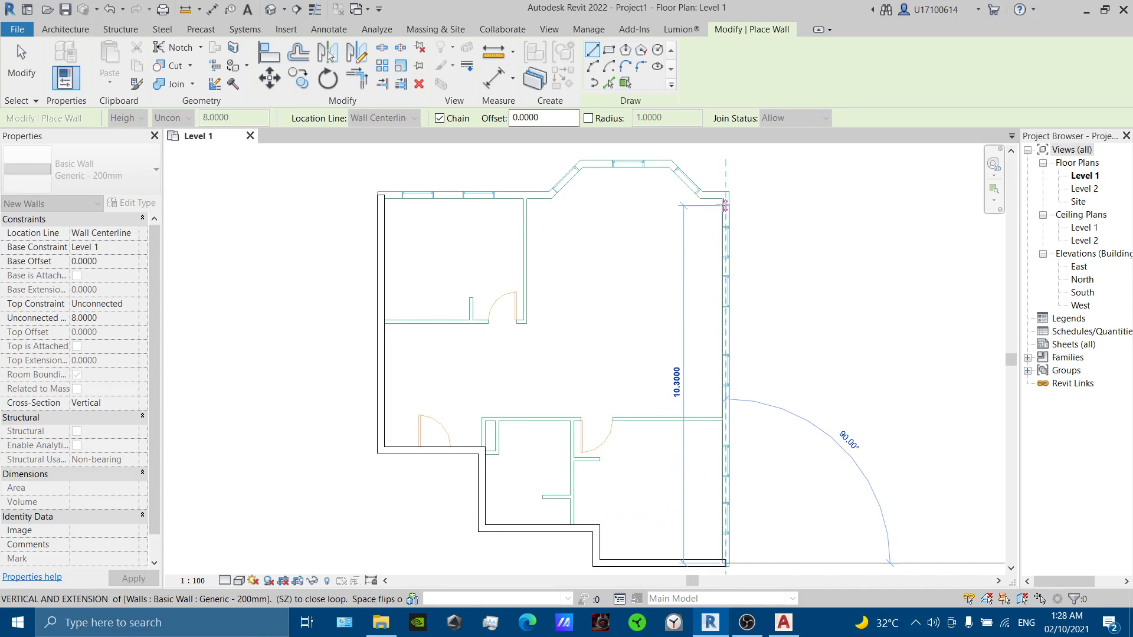
Continue the exterior walls up the right side and straight across the upper side, back to the upper-left starting corner.
{"action": "scroll", "coordinate": [726, 194], "scroll_direction": "up", "scroll_amount": 2}
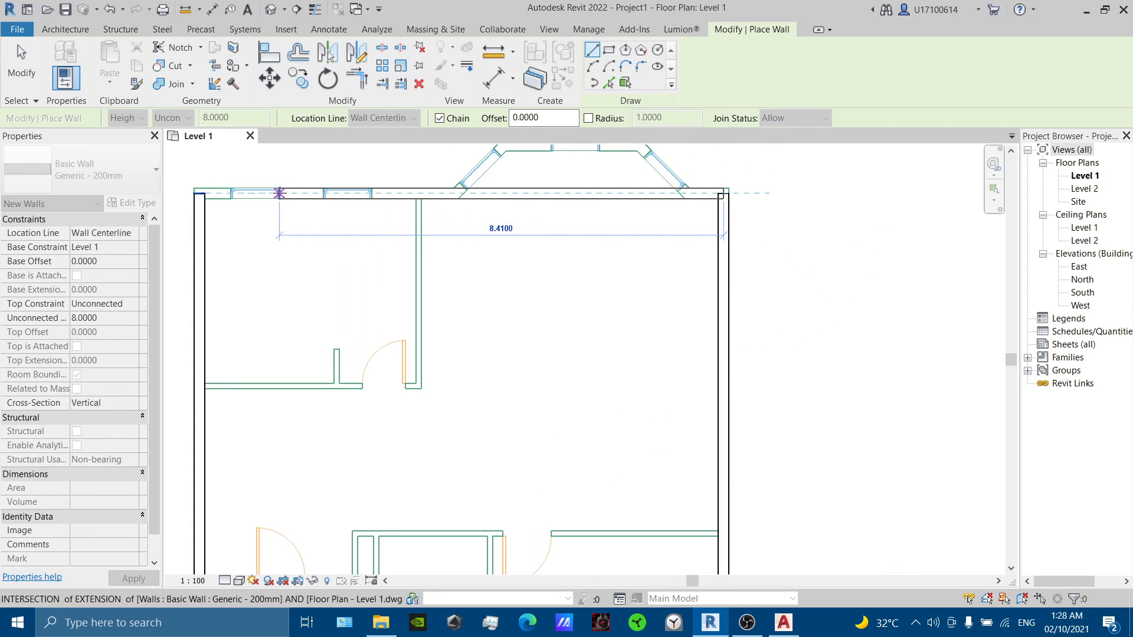
{"action": "left_click", "coordinate": [199, 194]}
{"action": "key", "text": "Escape"}
Draw Generic - 200mm walls along the bay's left diagonal, upper straight and right diagonal sides, tracing the imported plan.
{"action": "scroll", "coordinate": [320, 244], "scroll_direction": "down", "scroll_amount": 1}
{"action": "scroll", "coordinate": [320, 243], "scroll_direction": "down", "scroll_amount": 1}
{"action": "middle_click_drag", "start_coordinate": [326, 248], "coordinate": [364, 312]}
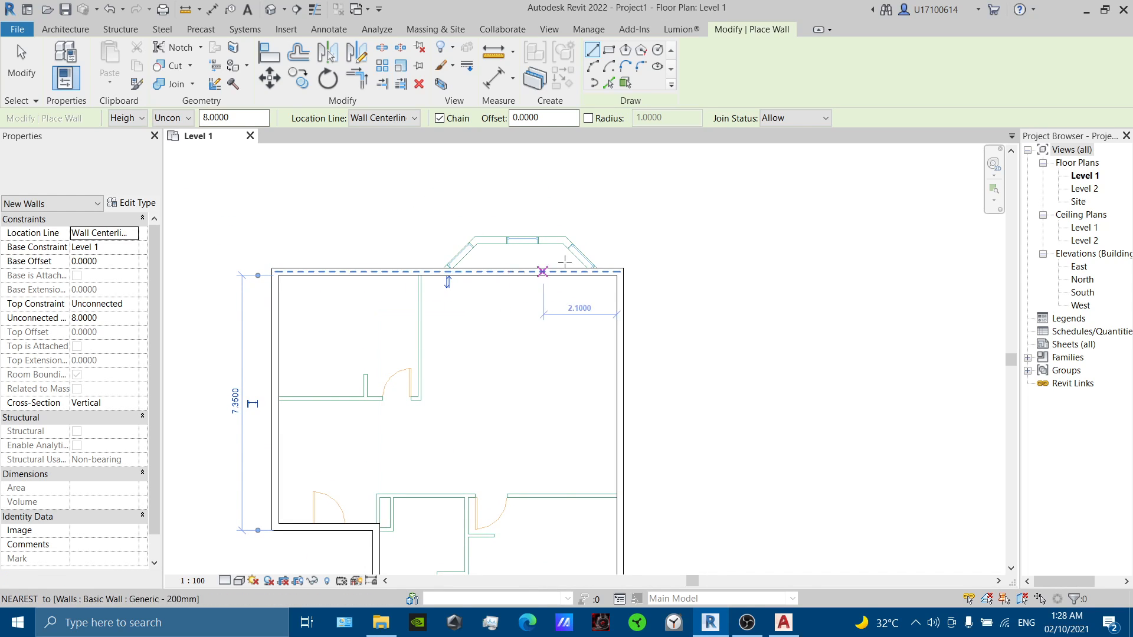
{"action": "scroll", "coordinate": [499, 241], "scroll_direction": "up", "scroll_amount": 3}
{"action": "scroll", "coordinate": [499, 241], "scroll_direction": "up", "scroll_amount": 2}
{"action": "middle_click_drag", "start_coordinate": [489, 275], "coordinate": [518, 352]}
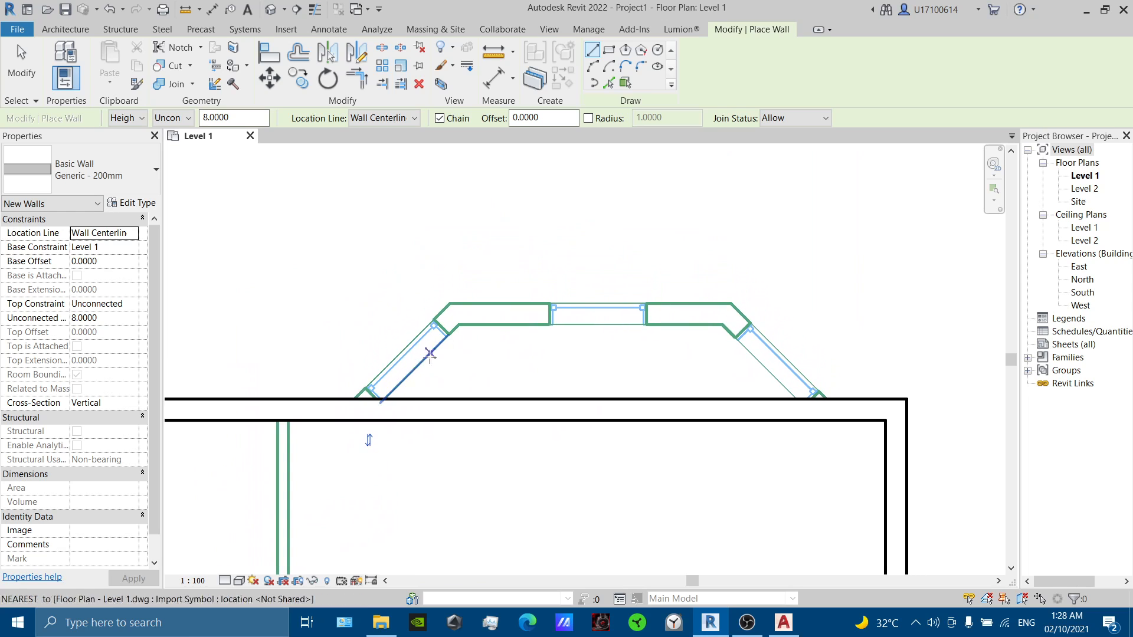
{"action": "left_click", "coordinate": [394, 373]}
{"action": "left_click", "coordinate": [616, 315]}
{"action": "left_click", "coordinate": [727, 314]}
{"action": "left_click", "coordinate": [786, 375]}
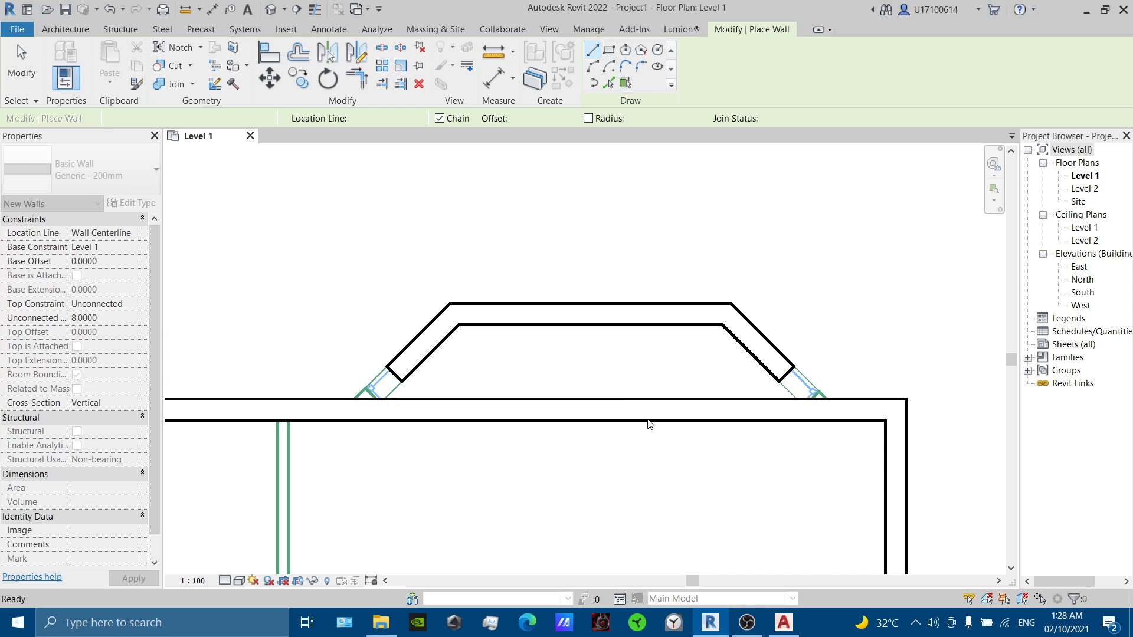
{"action": "key", "text": "Escape"}
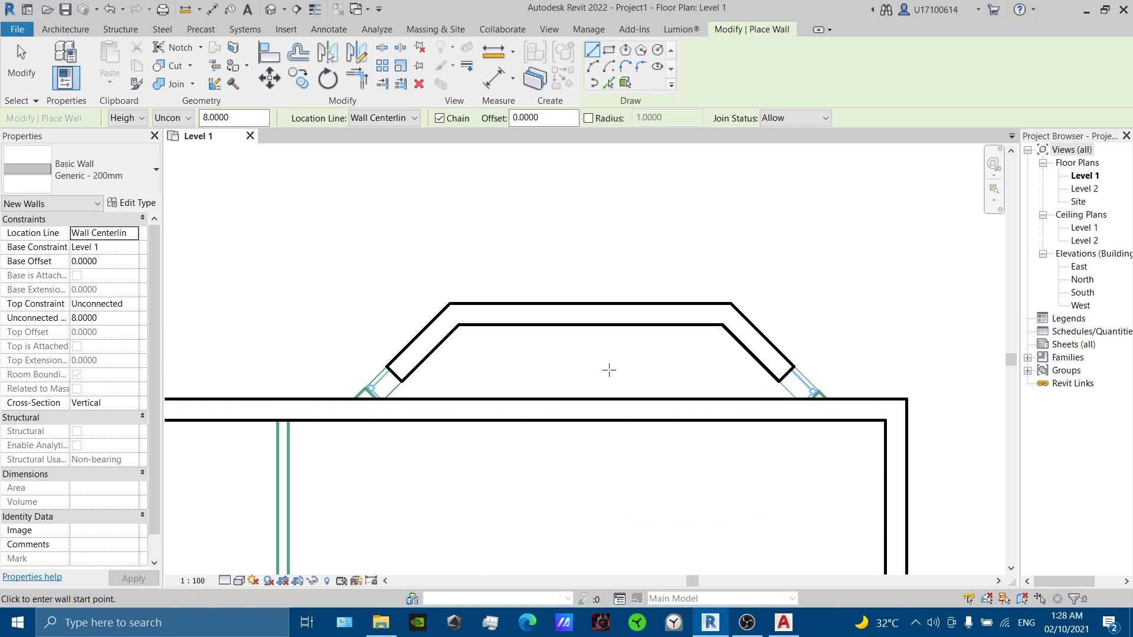
{"action": "key", "text": "Escape"}
Split the upper exterior wall at a point beneath the bay with the Split Element tool.
{"action": "left_click", "coordinate": [730, 31]}
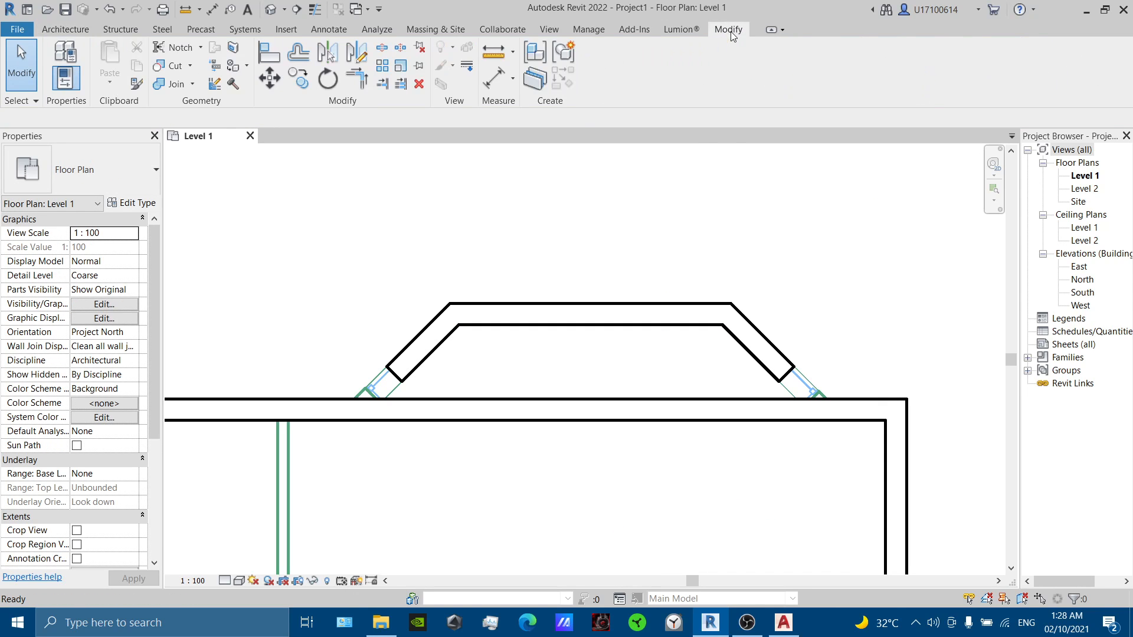
{"action": "left_click", "coordinate": [388, 53]}
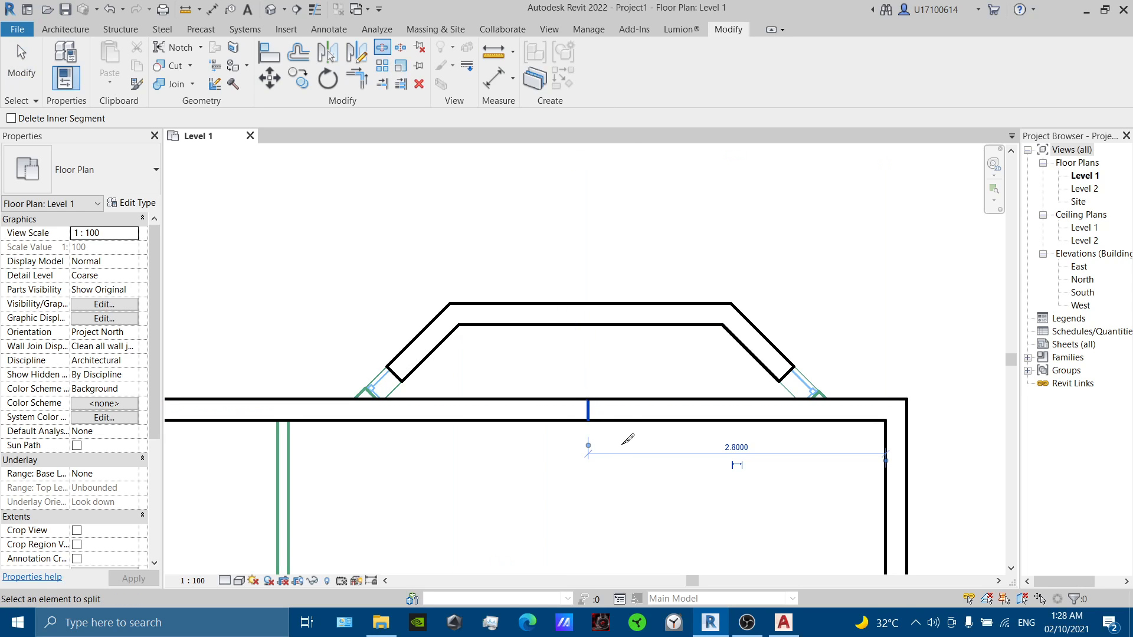
{"action": "scroll", "coordinate": [628, 439], "scroll_direction": "down", "scroll_amount": 3}
{"action": "left_click", "coordinate": [618, 371]}
{"action": "key", "text": "Escape"}
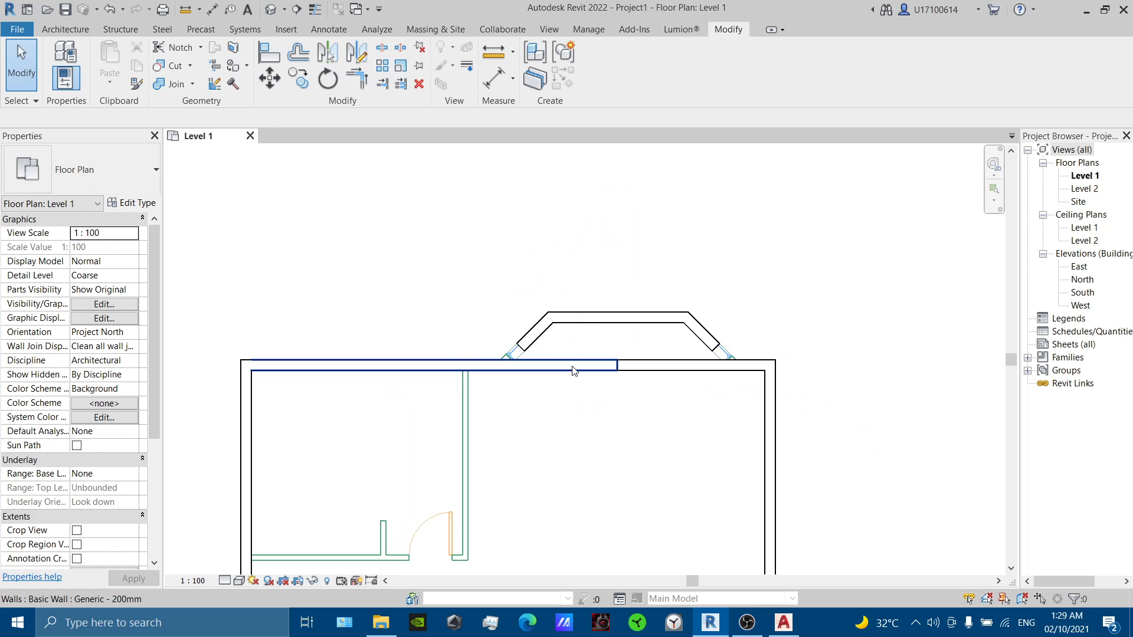
Shorten the left segment of the split wall to the bay's left base and extend the left diagonal wall to meet it.
{"action": "left_click", "coordinate": [574, 371]}
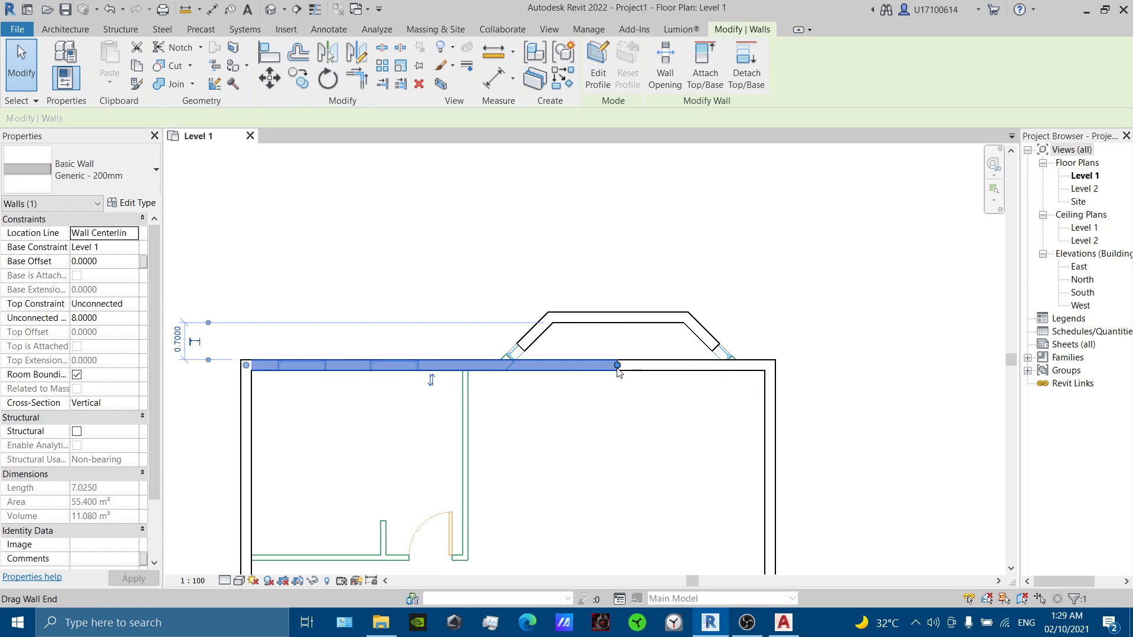
{"action": "mouse_move", "coordinate": [525, 363]}
{"action": "left_mouse_down"}
{"action": "mouse_move", "coordinate": [600, 365]}
{"action": "mouse_move", "coordinate": [504, 365]}
{"action": "left_mouse_up"}
{"action": "left_click", "coordinate": [520, 348]}
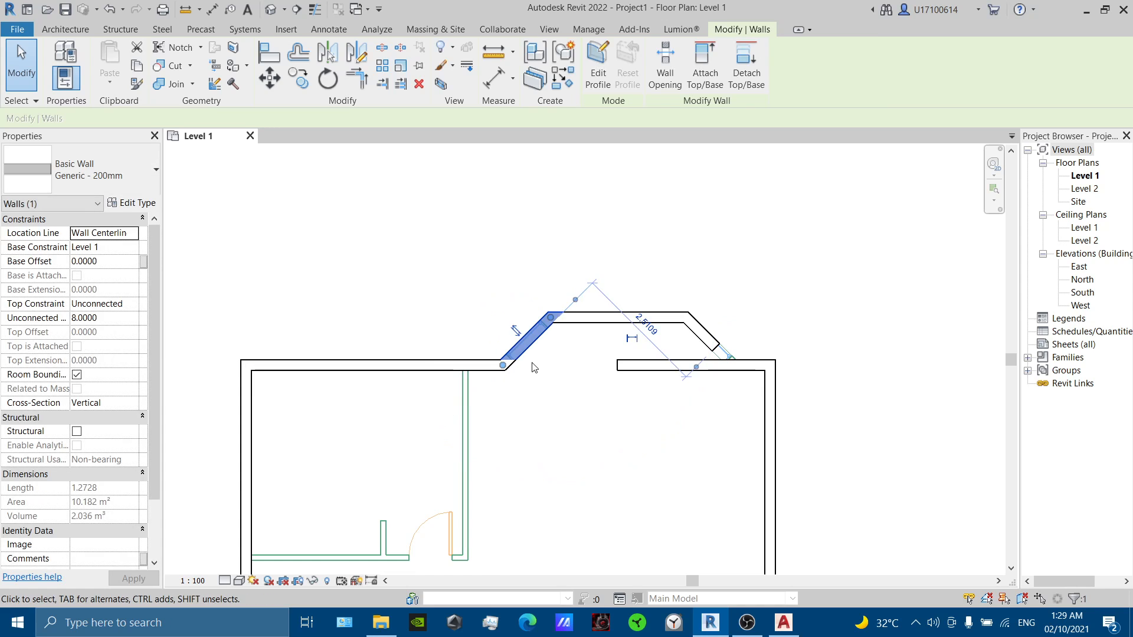
{"action": "left_click", "coordinate": [558, 382]}
{"action": "middle_click_drag", "start_coordinate": [593, 382], "coordinate": [533, 325]}
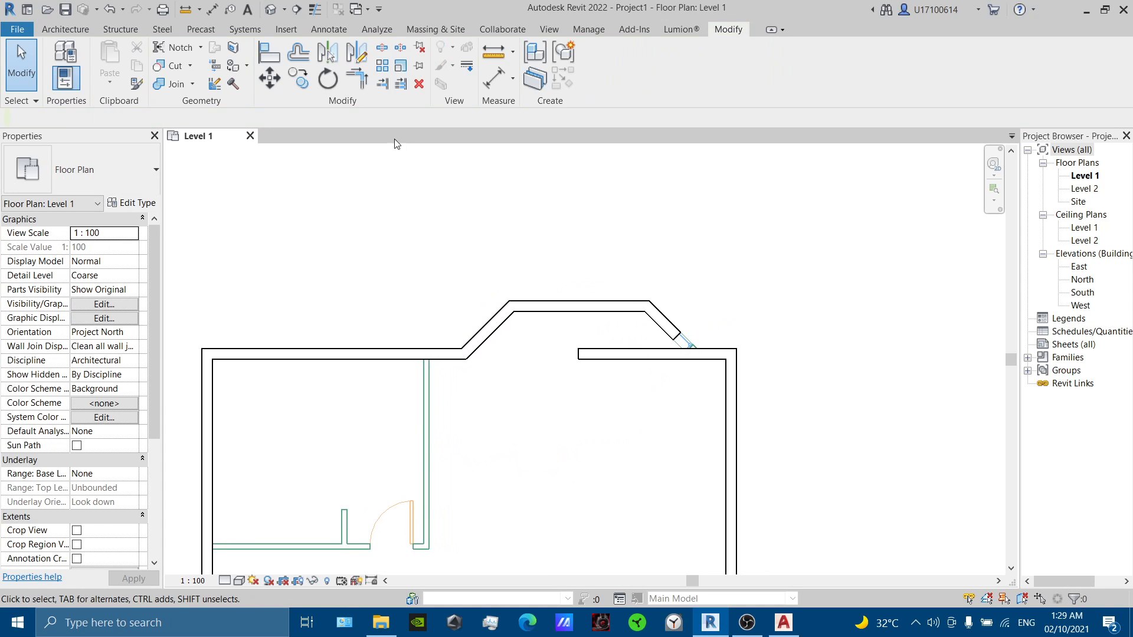
Join the bay's right diagonal wall and the right upper wall segment into a corner with Trim/Extend to Corner.
{"action": "left_click", "coordinate": [358, 78]}
{"action": "left_click", "coordinate": [669, 319]}
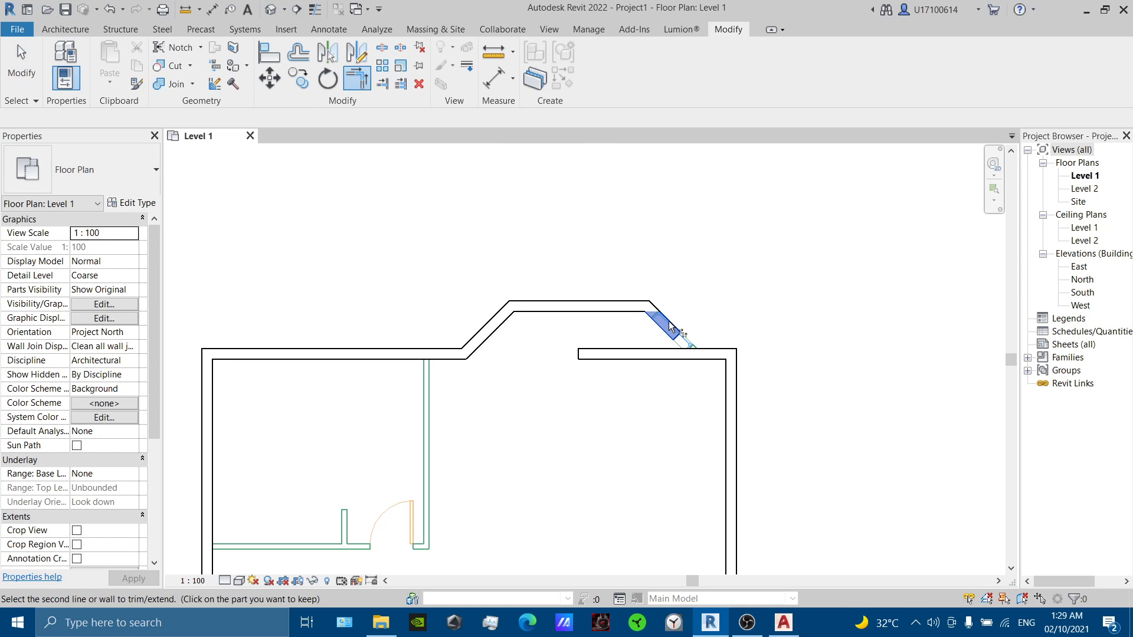
{"action": "left_click", "coordinate": [710, 349]}
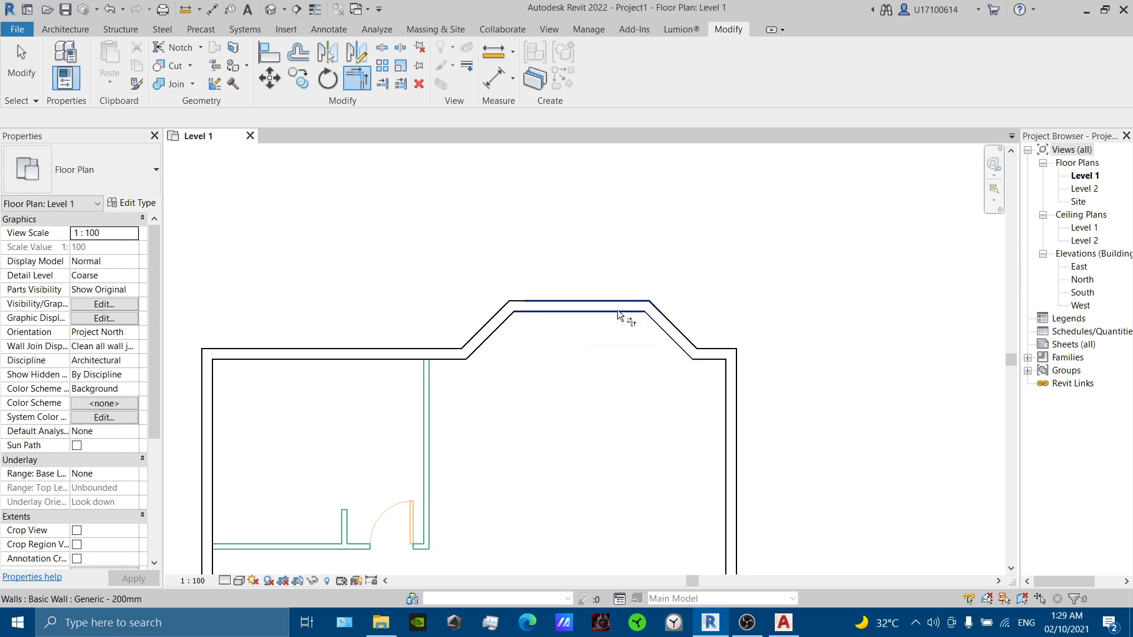
{"action": "key", "text": "Escape"}
{"action": "scroll", "coordinate": [614, 331], "scroll_direction": "down", "scroll_amount": 3}
{"action": "key", "text": "Escape"}
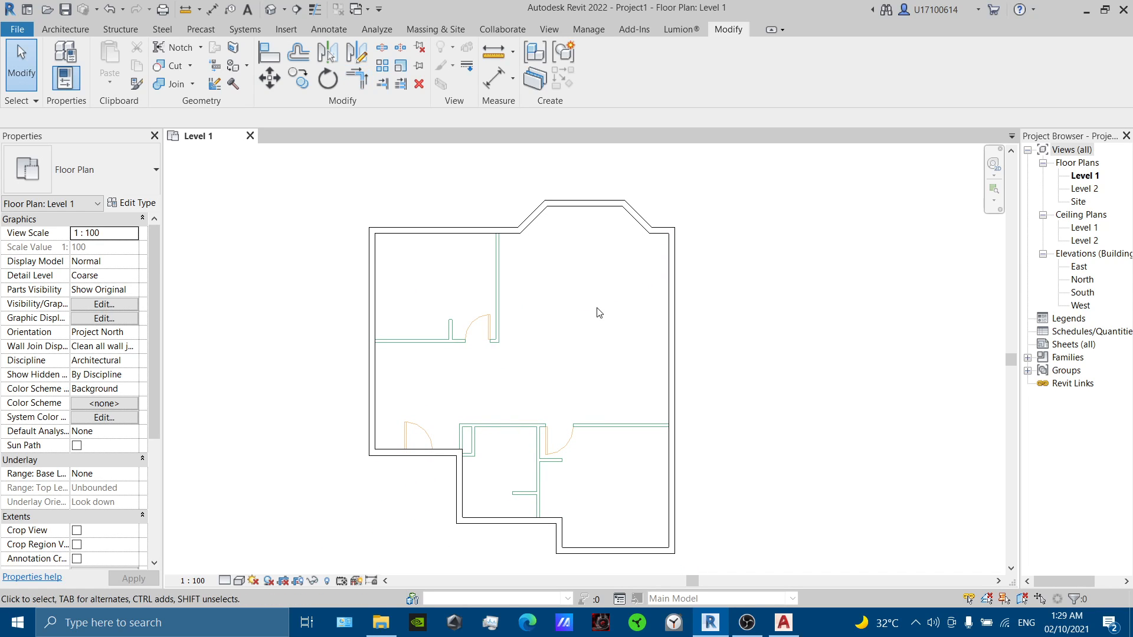
Start a new wall and duplicate the Generic - 200mm wall type under the name Generic - 100mm 2.
{"action": "left_click", "coordinate": [66, 30]}
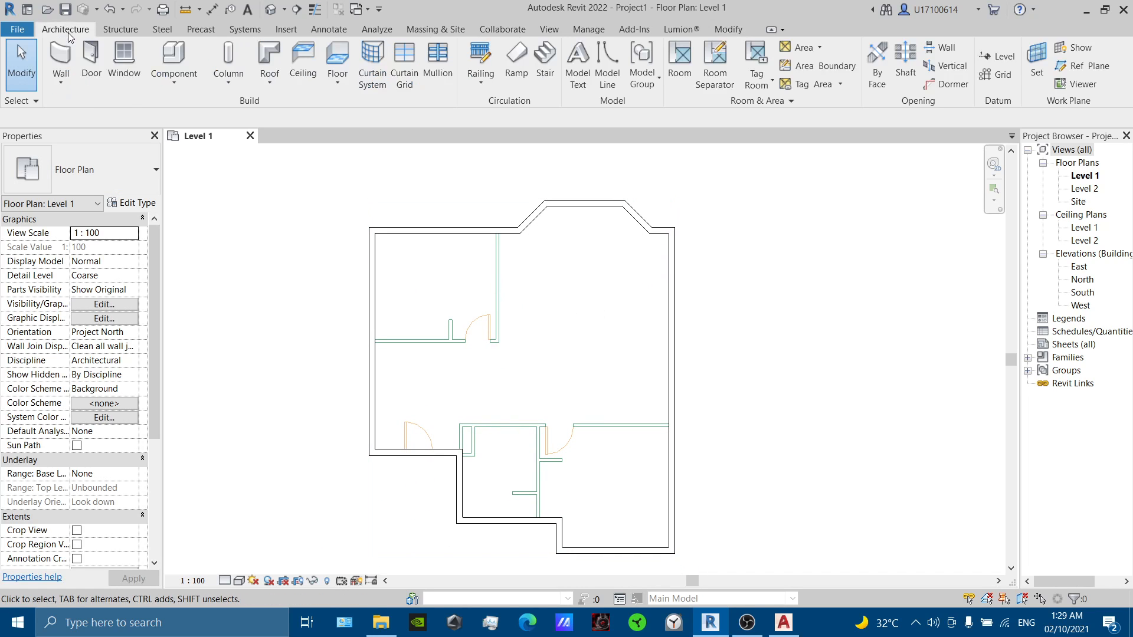
{"action": "left_click", "coordinate": [69, 55]}
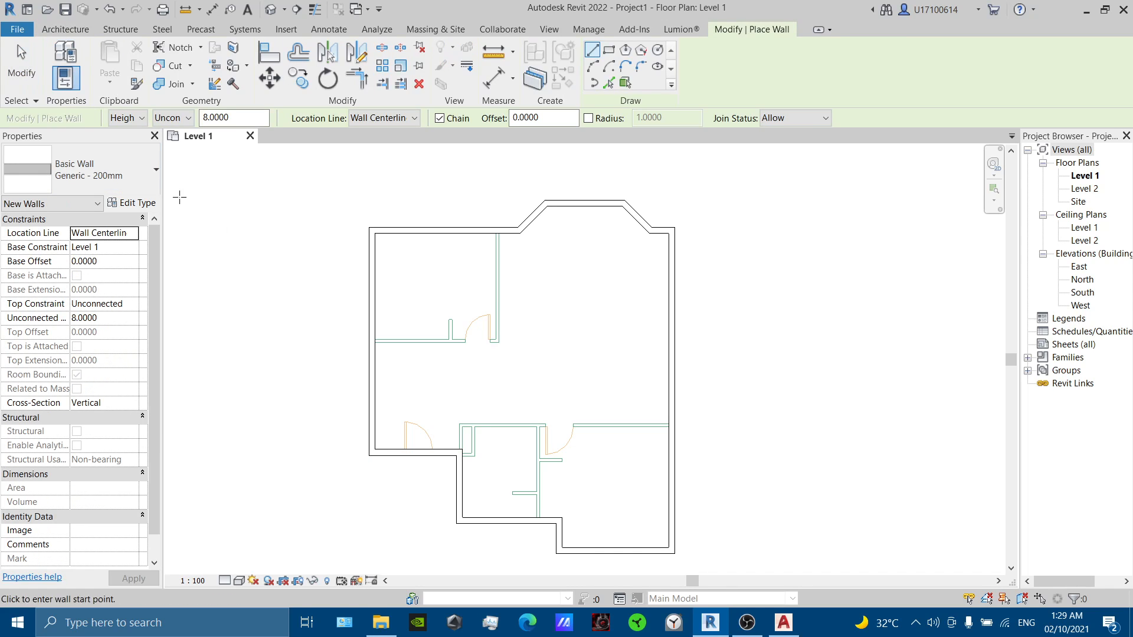
{"action": "left_click", "coordinate": [101, 176]}
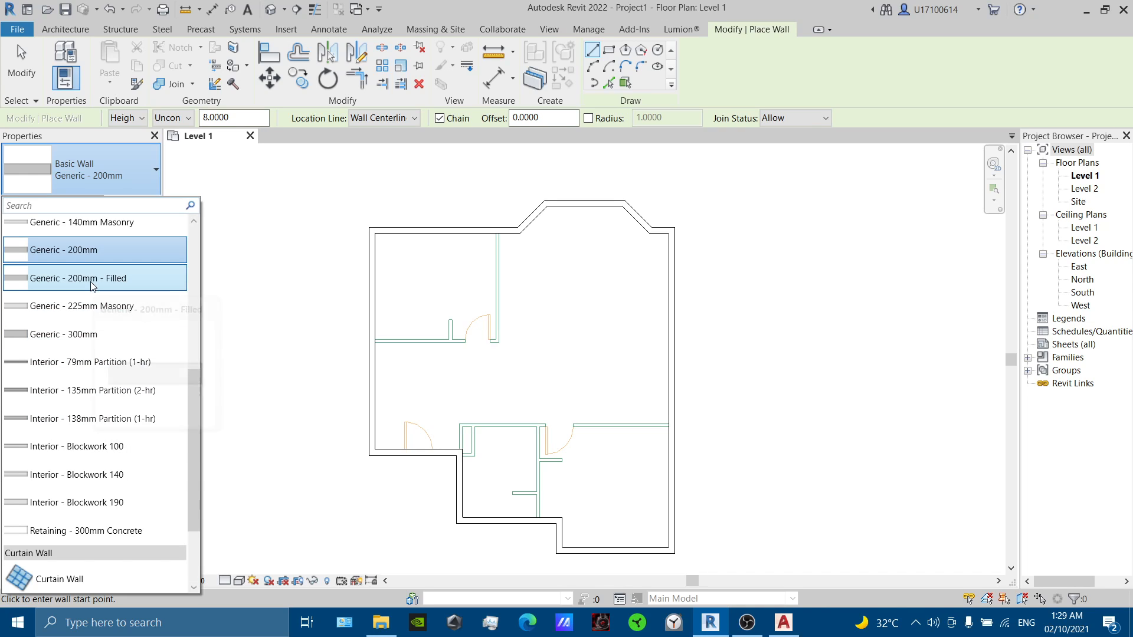
{"action": "scroll", "coordinate": [119, 287], "scroll_direction": "up", "scroll_amount": 1}
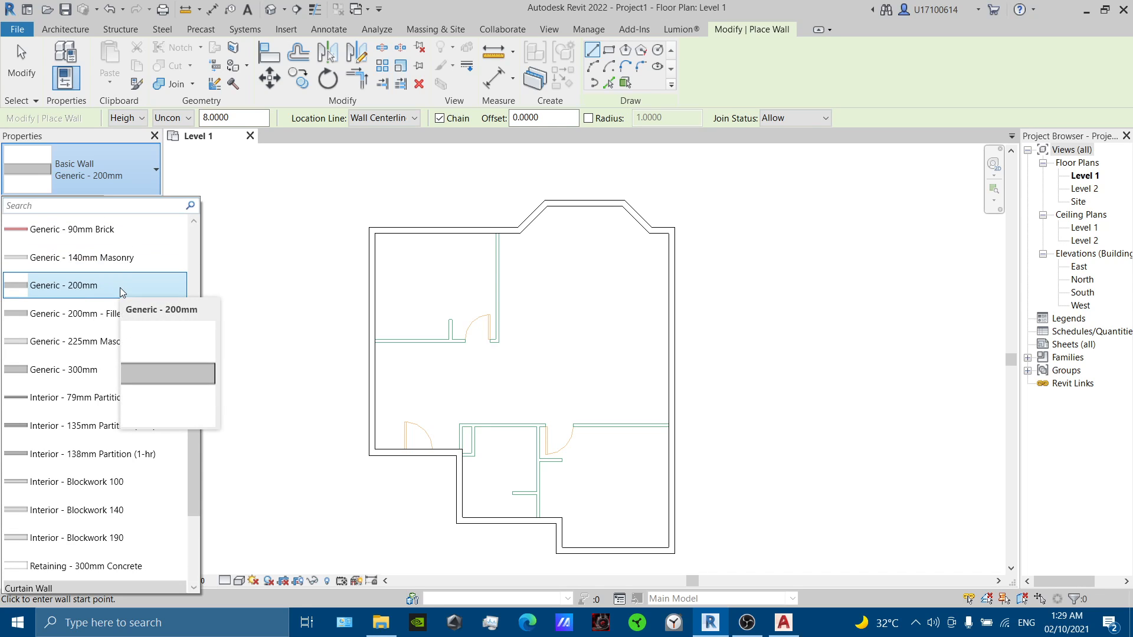
{"action": "left_click", "coordinate": [132, 188]}
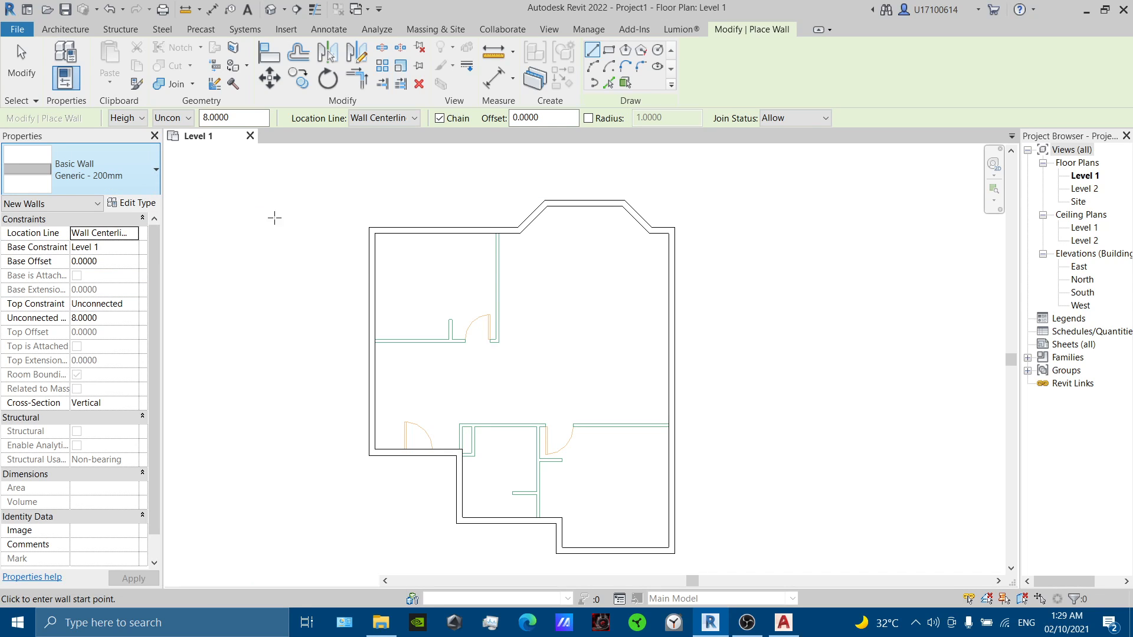
{"action": "left_click", "coordinate": [147, 207]}
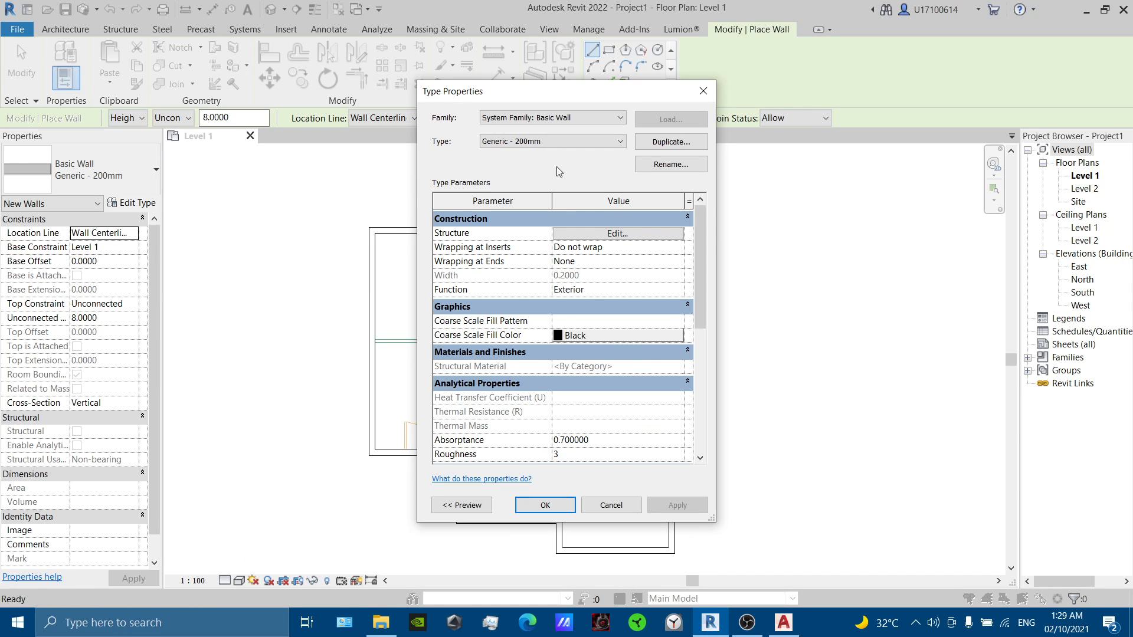
{"action": "left_click", "coordinate": [659, 143]}
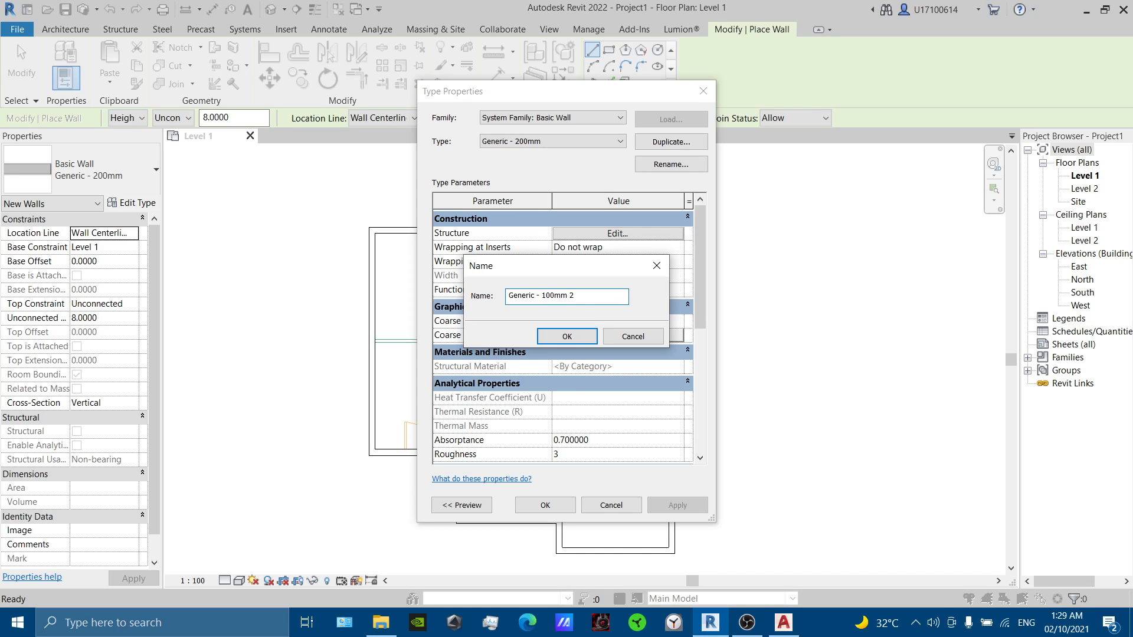
{"action": "left_click", "coordinate": [584, 336]}
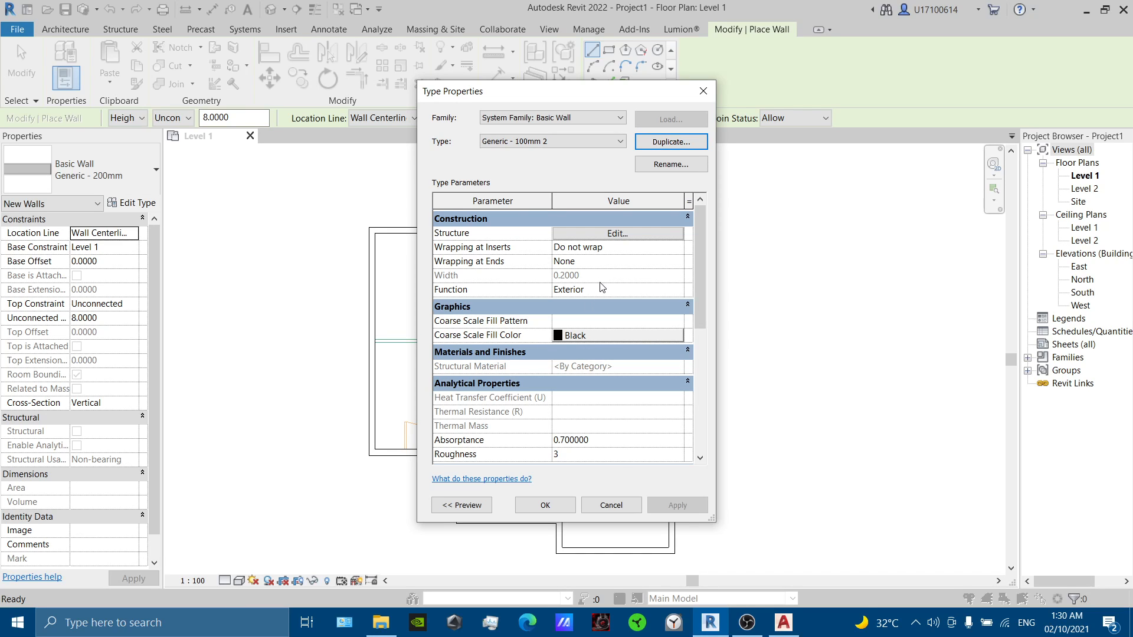
Set the structure layer thickness of the Generic - 100mm 2 wall type to 0.1 m and accept the new type.
{"action": "left_click", "coordinate": [606, 235]}
{"action": "left_click", "coordinate": [548, 242]}
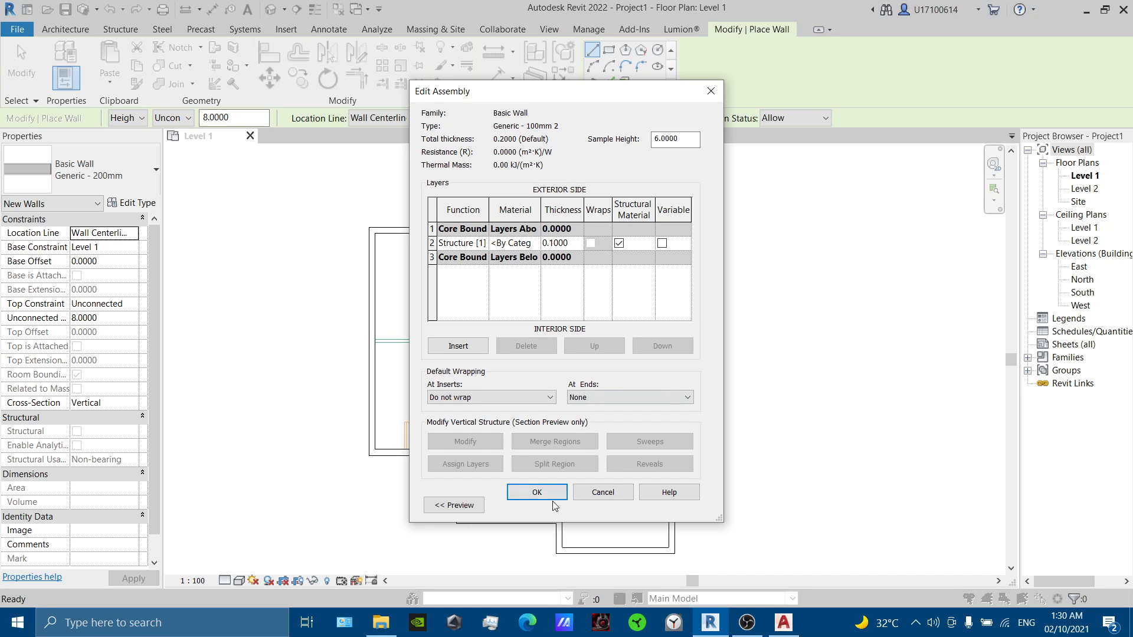
{"action": "left_click", "coordinate": [547, 495]}
{"action": "left_click", "coordinate": [615, 432]}
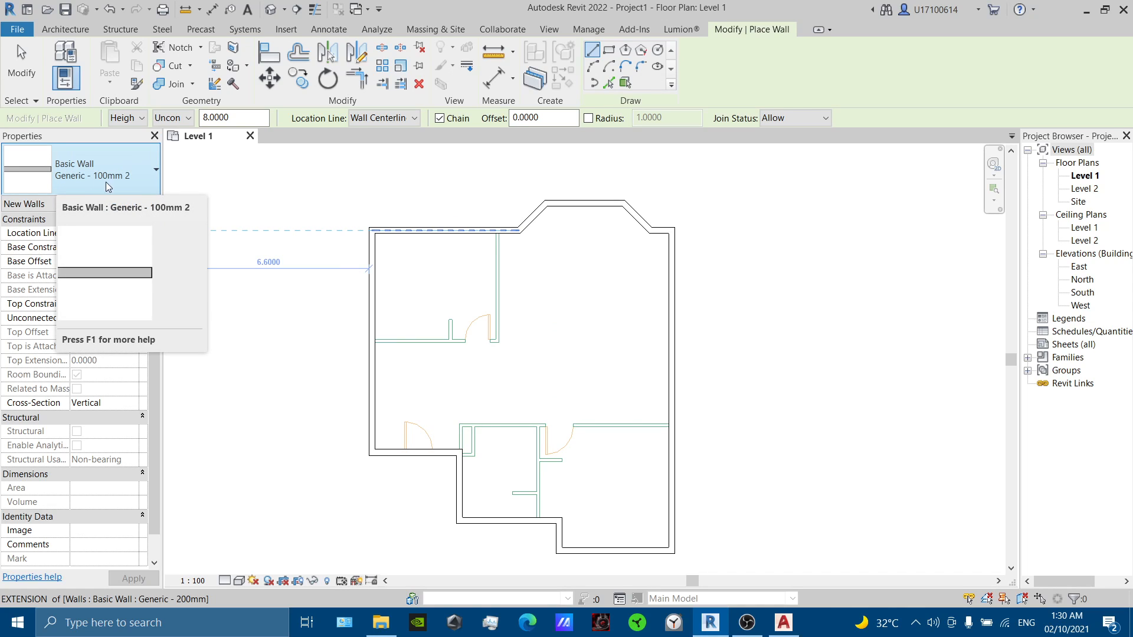
Trace the upper-left room's interior walls from the left exterior wall across the door opening to the corner and up to the upper exterior wall.
{"action": "scroll", "coordinate": [390, 334], "scroll_direction": "up", "scroll_amount": 3}
{"action": "scroll", "coordinate": [390, 334], "scroll_direction": "up", "scroll_amount": 2}
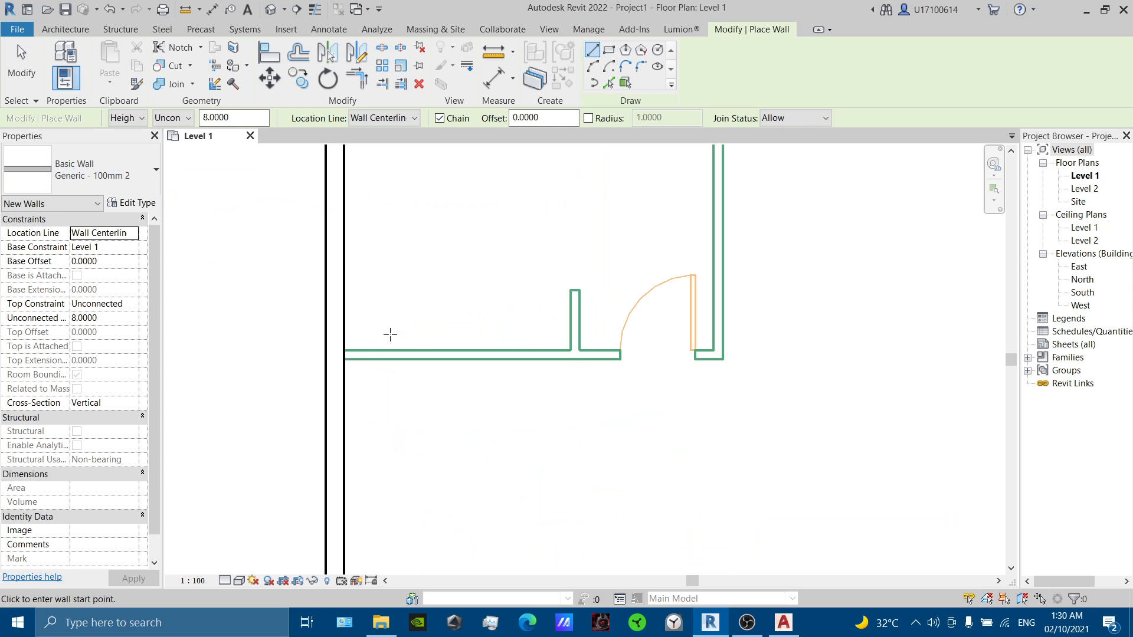
{"action": "scroll", "coordinate": [344, 356], "scroll_direction": "up", "scroll_amount": 2}
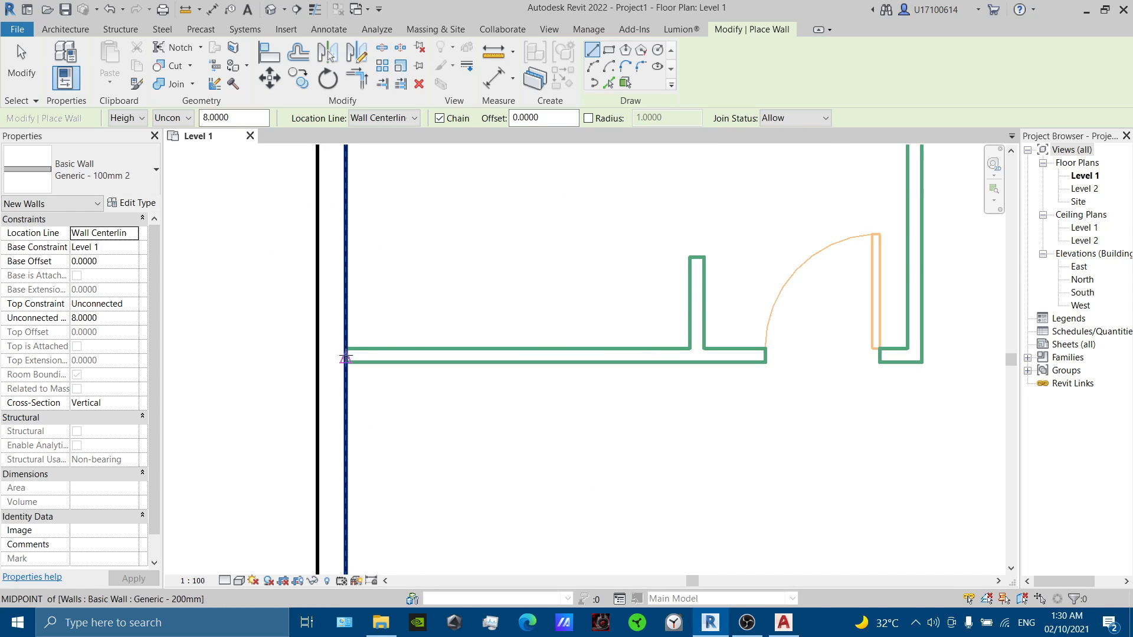
{"action": "scroll", "coordinate": [345, 359], "scroll_direction": "up", "scroll_amount": 2}
{"action": "left_click", "coordinate": [345, 355]}
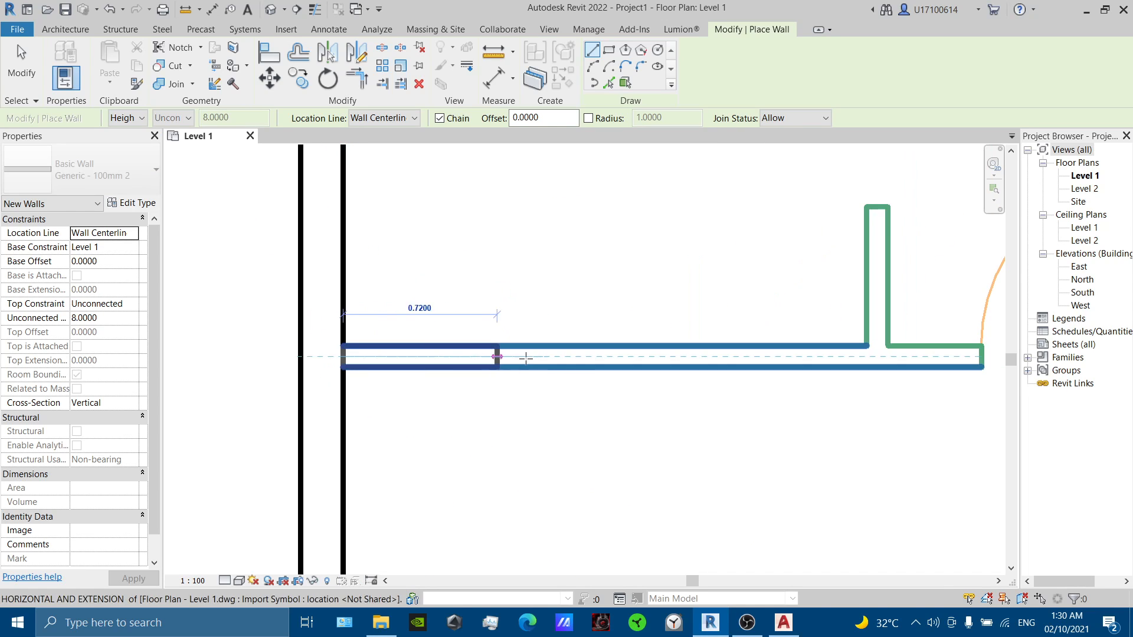
{"action": "scroll", "coordinate": [615, 369], "scroll_direction": "down", "scroll_amount": 2}
{"action": "scroll", "coordinate": [615, 371], "scroll_direction": "down", "scroll_amount": 1}
{"action": "middle_click_drag", "start_coordinate": [616, 373], "coordinate": [437, 391]}
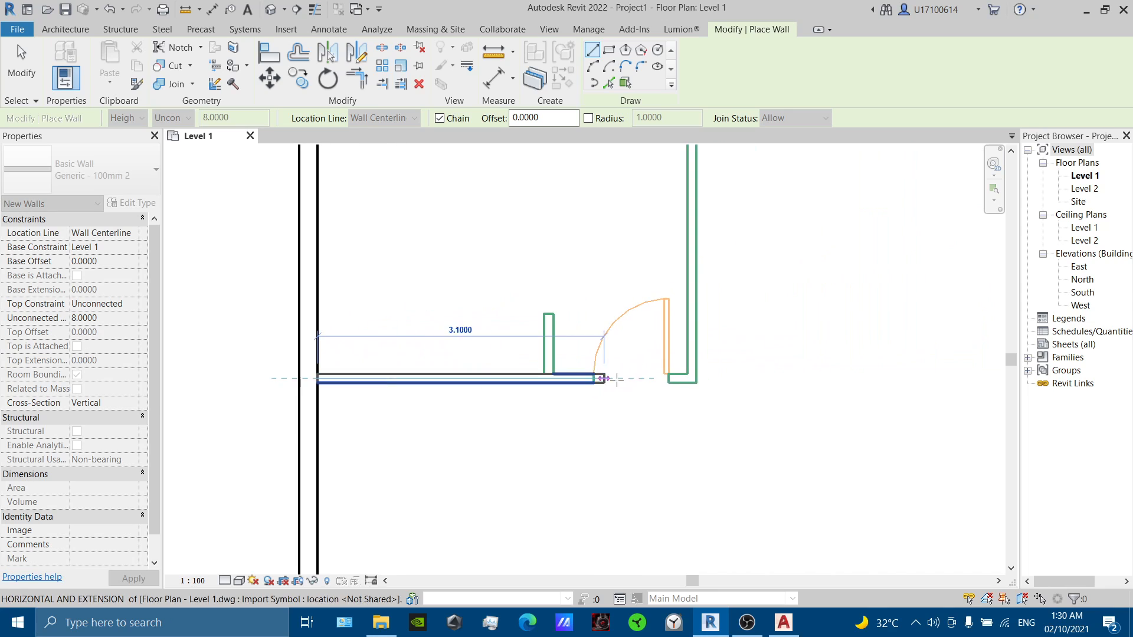
{"action": "left_click", "coordinate": [689, 381]}
{"action": "middle_click_drag", "start_coordinate": [691, 246], "coordinate": [640, 416]}
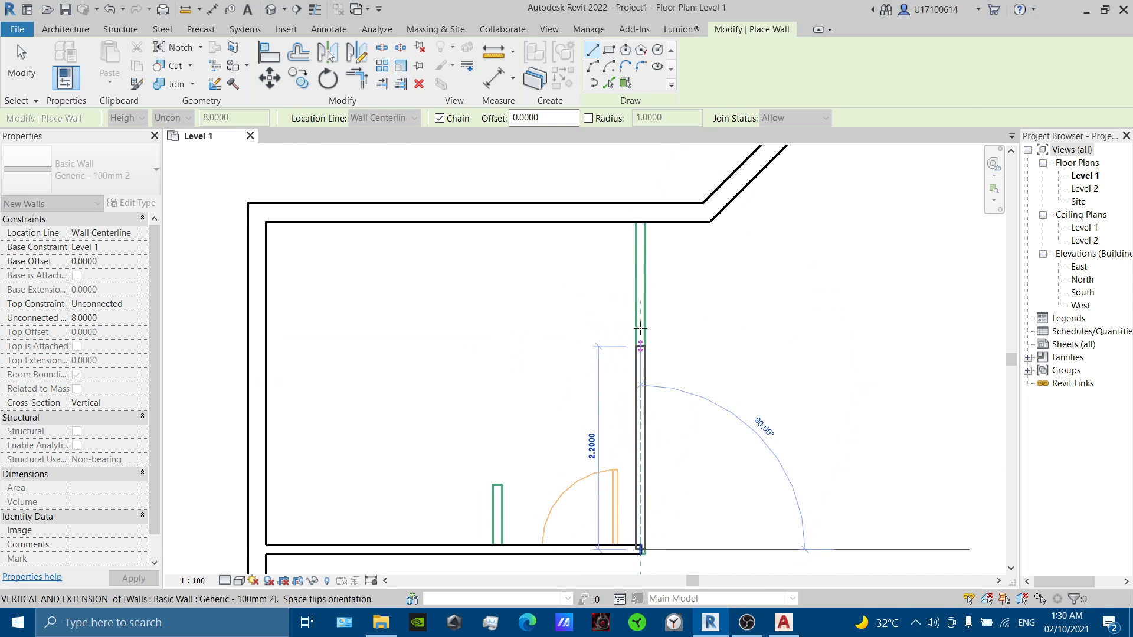
{"action": "left_click", "coordinate": [640, 224]}
{"action": "key", "text": "Escape"}
{"action": "scroll", "coordinate": [558, 331], "scroll_direction": "down", "scroll_amount": 2}
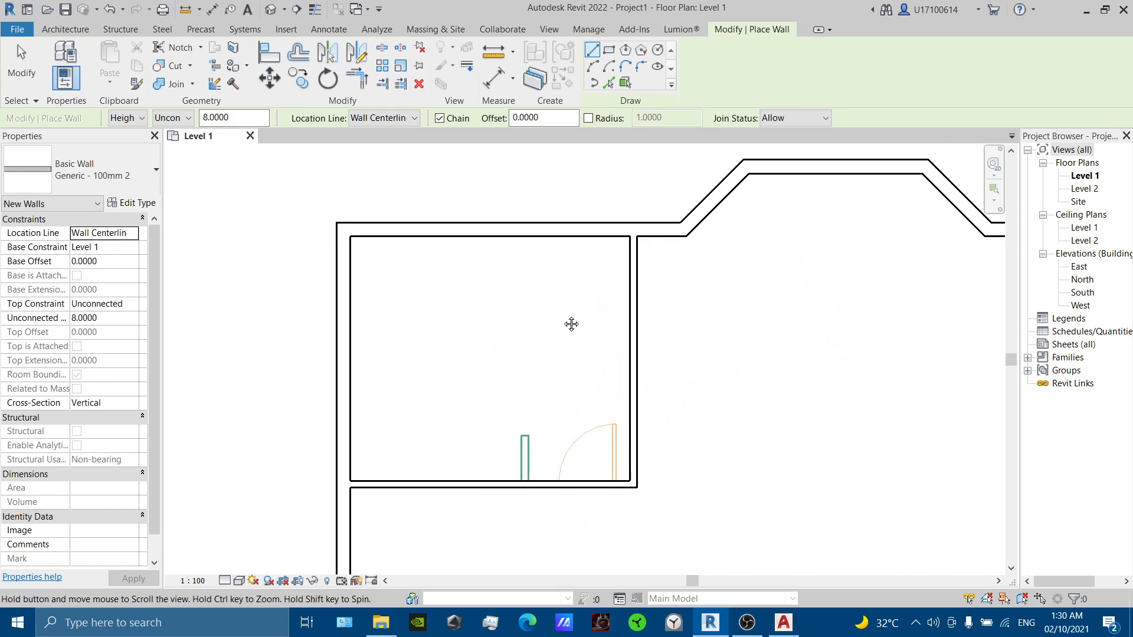
Draw a vertical stub wall about 0.5 m long up from the upper-left room's lower wall, left of the CAD stub outline.
{"action": "scroll", "coordinate": [555, 411], "scroll_direction": "up", "scroll_amount": 2}
{"action": "left_click", "coordinate": [506, 468]}
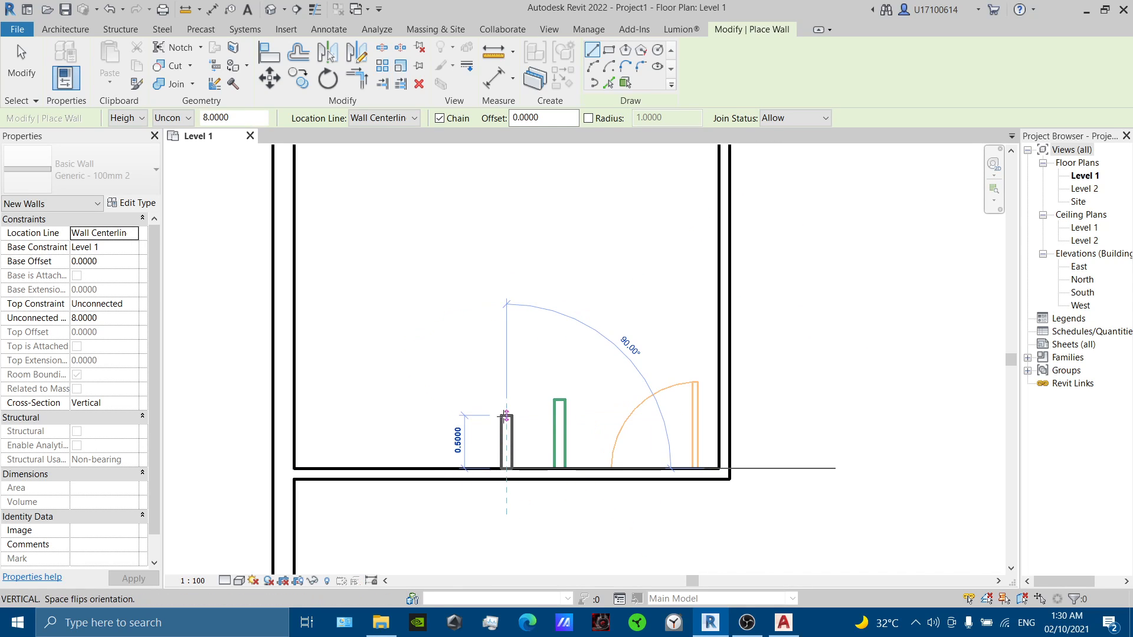
{"action": "left_click", "coordinate": [506, 416]}
{"action": "key", "text": "Escape"}
{"action": "key", "text": "Escape"}
{"action": "scroll", "coordinate": [527, 420], "scroll_direction": "down", "scroll_amount": 2}
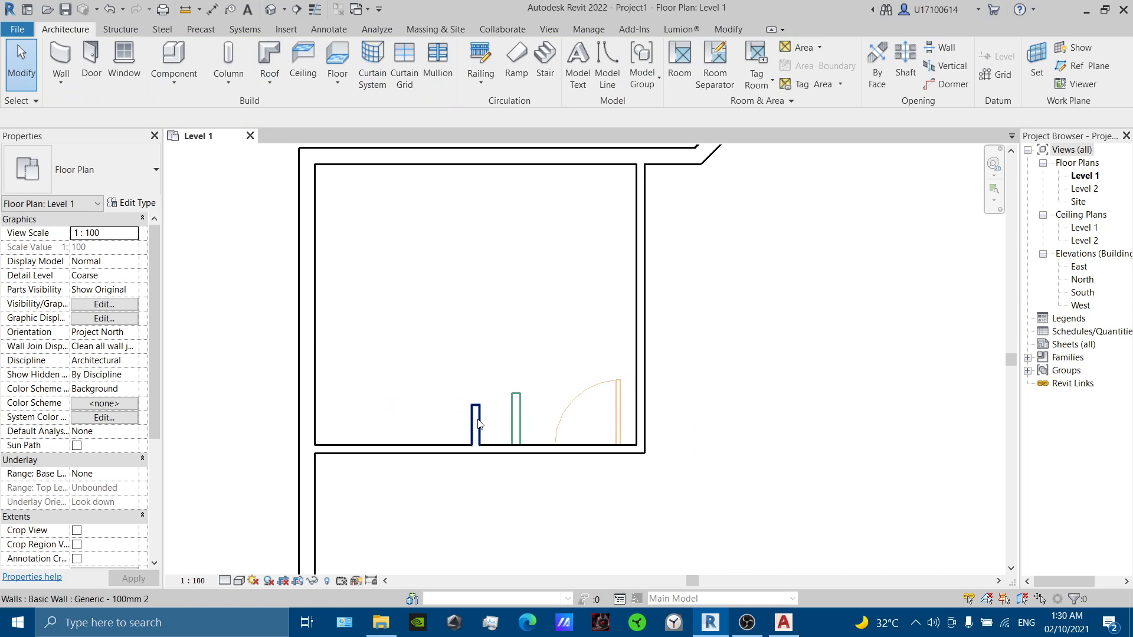
Try to move the stub wall freehand onto its CAD outline and undo the move.
{"action": "left_click", "coordinate": [476, 425]}
{"action": "left_click_drag", "start_coordinate": [489, 420], "coordinate": [513, 421]}
{"action": "left_click", "coordinate": [490, 421]}
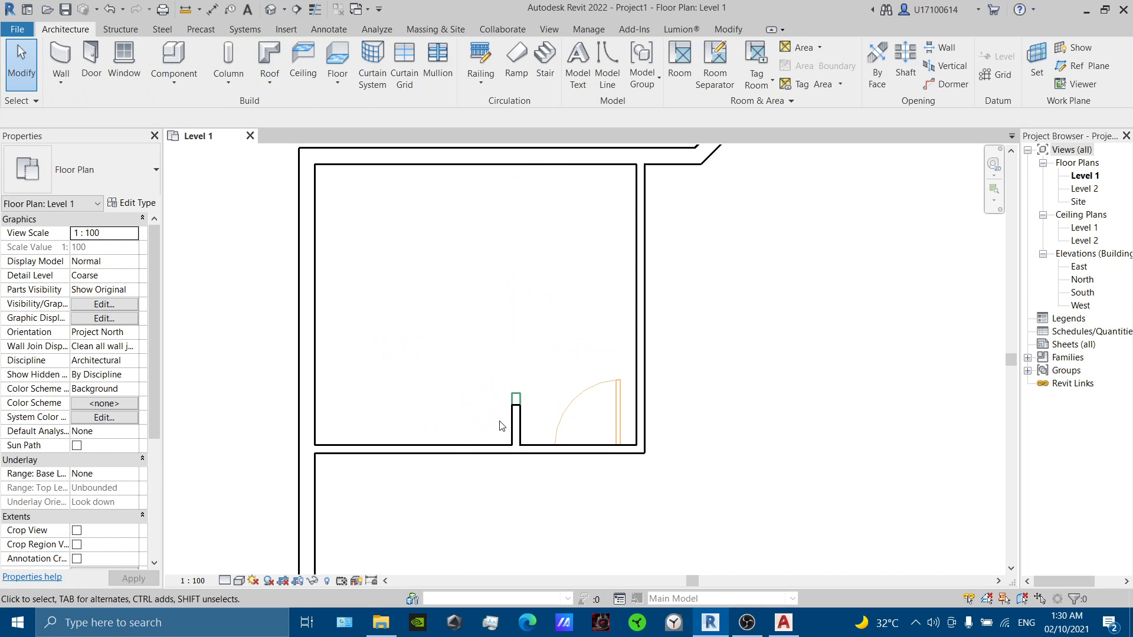
{"action": "key", "text": "ctrl+z"}
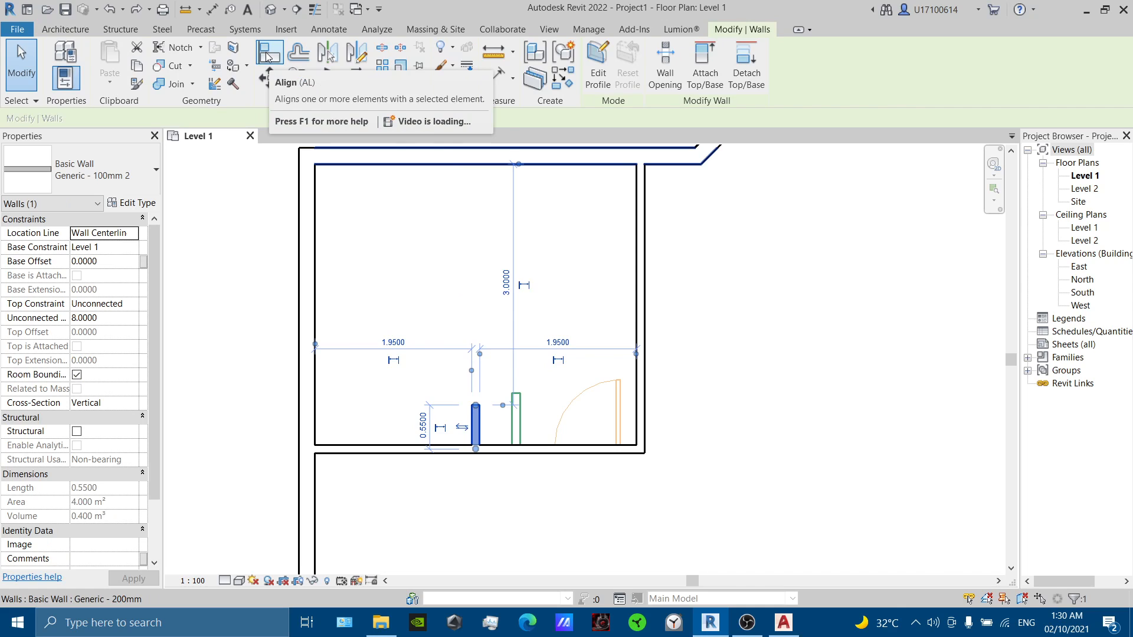
Align the stub wall's right face and its upper end with the CAD stub outline using the Align tool.
{"action": "left_click", "coordinate": [269, 58]}
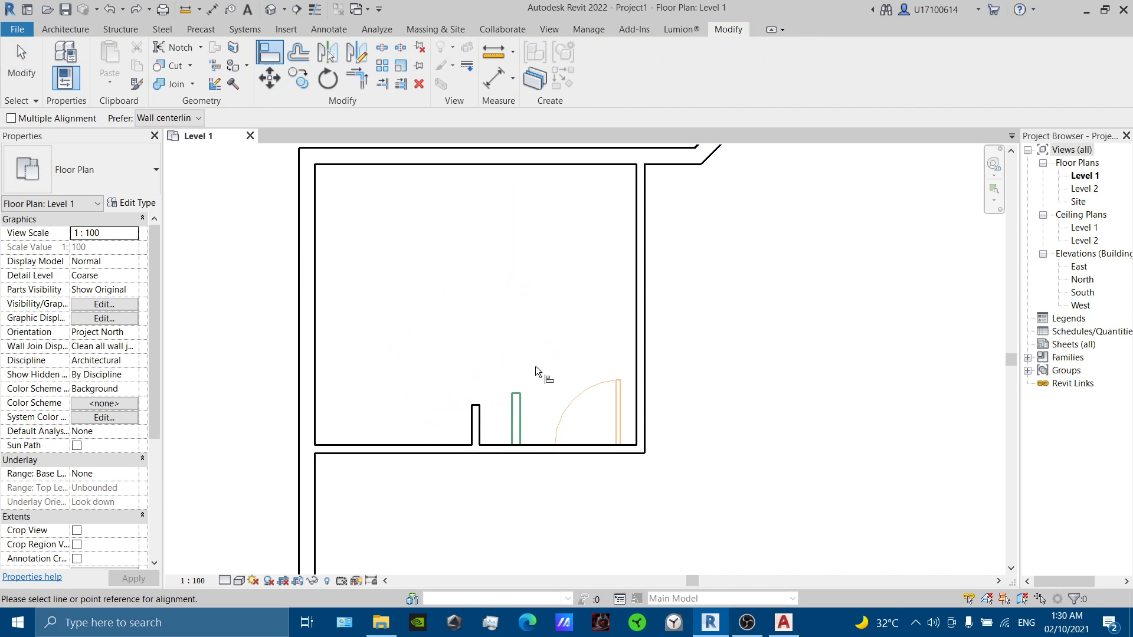
{"action": "left_click", "coordinate": [525, 403]}
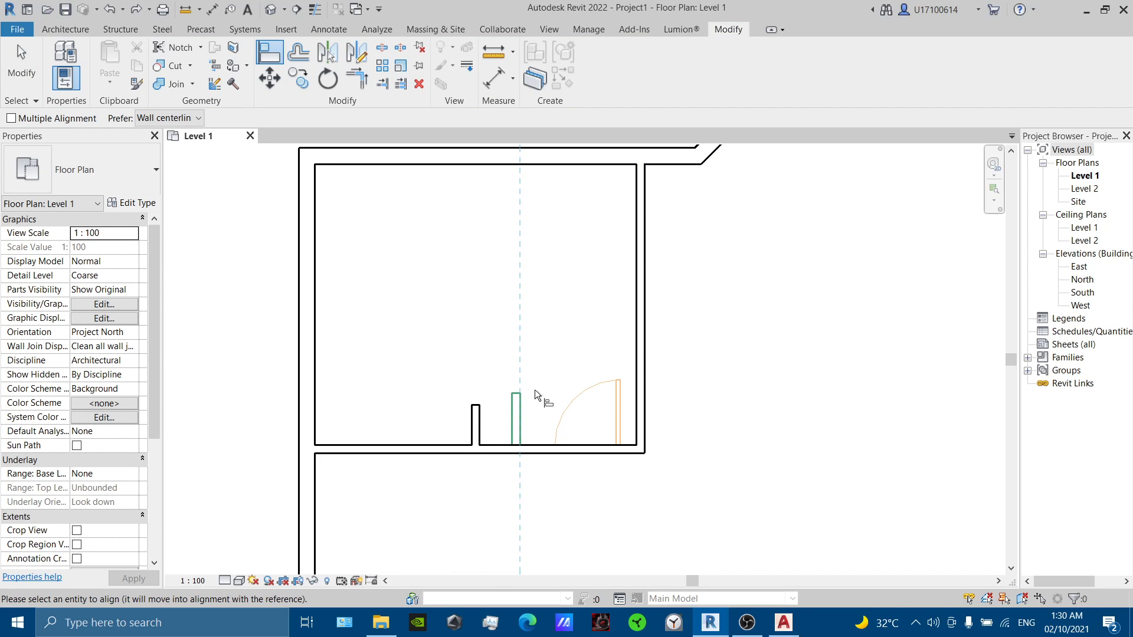
{"action": "scroll", "coordinate": [535, 392], "scroll_direction": "up", "scroll_amount": 2}
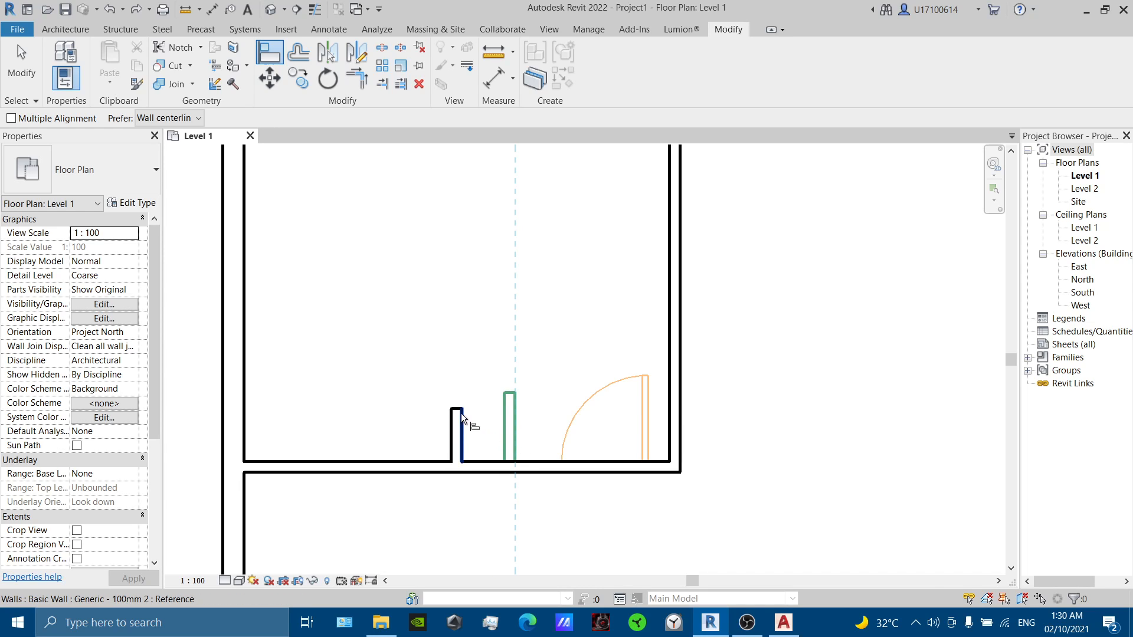
{"action": "left_click", "coordinate": [463, 430]}
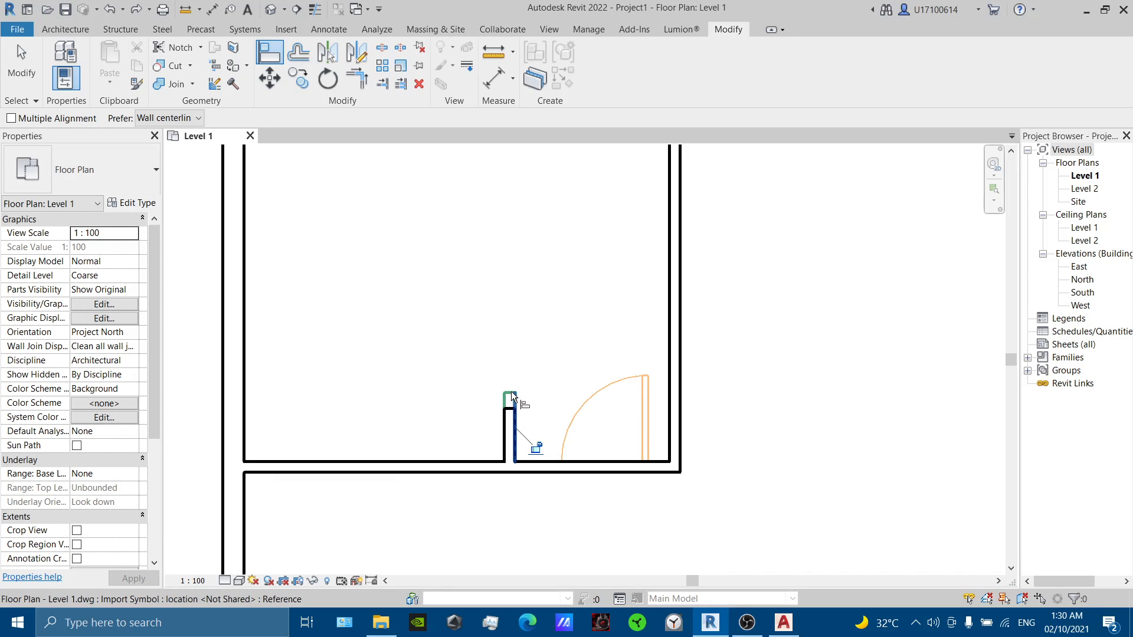
{"action": "scroll", "coordinate": [509, 394], "scroll_direction": "up", "scroll_amount": 2}
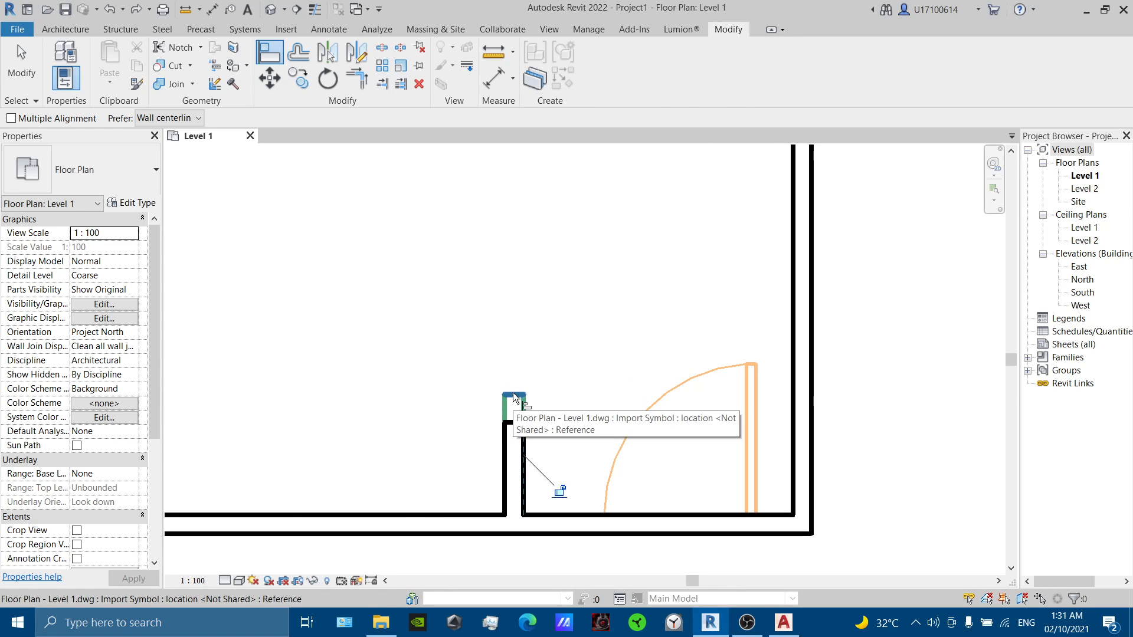
{"action": "left_click", "coordinate": [513, 396]}
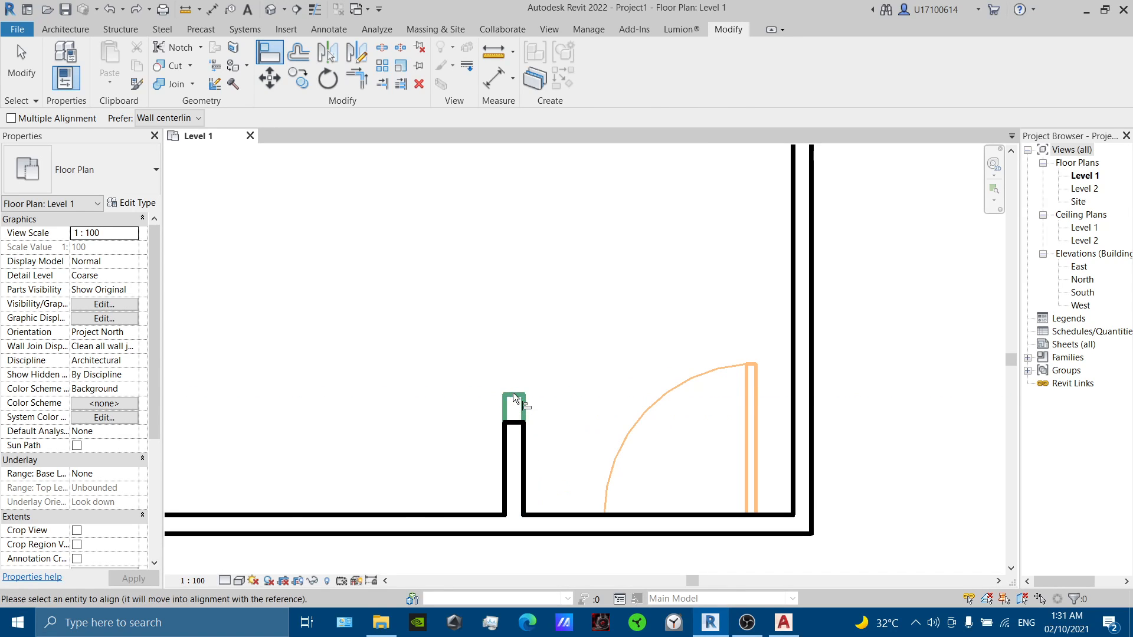
{"action": "left_click", "coordinate": [516, 431]}
Draw a Generic - 100mm 2 wall from the right exterior wall along the CAD lines to the left corner and down to the stepped exterior wall.
{"action": "scroll", "coordinate": [529, 403], "scroll_direction": "down", "scroll_amount": 5}
{"action": "middle_click_drag", "start_coordinate": [537, 408], "coordinate": [455, 222]}
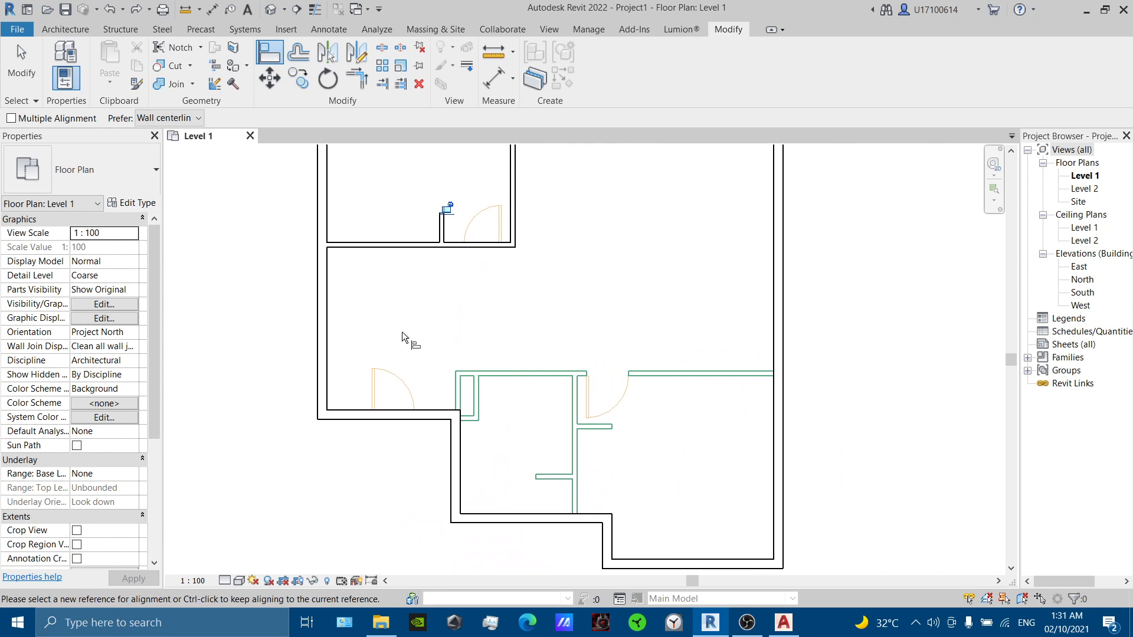
{"action": "left_click", "coordinate": [64, 29]}
{"action": "left_click", "coordinate": [56, 52]}
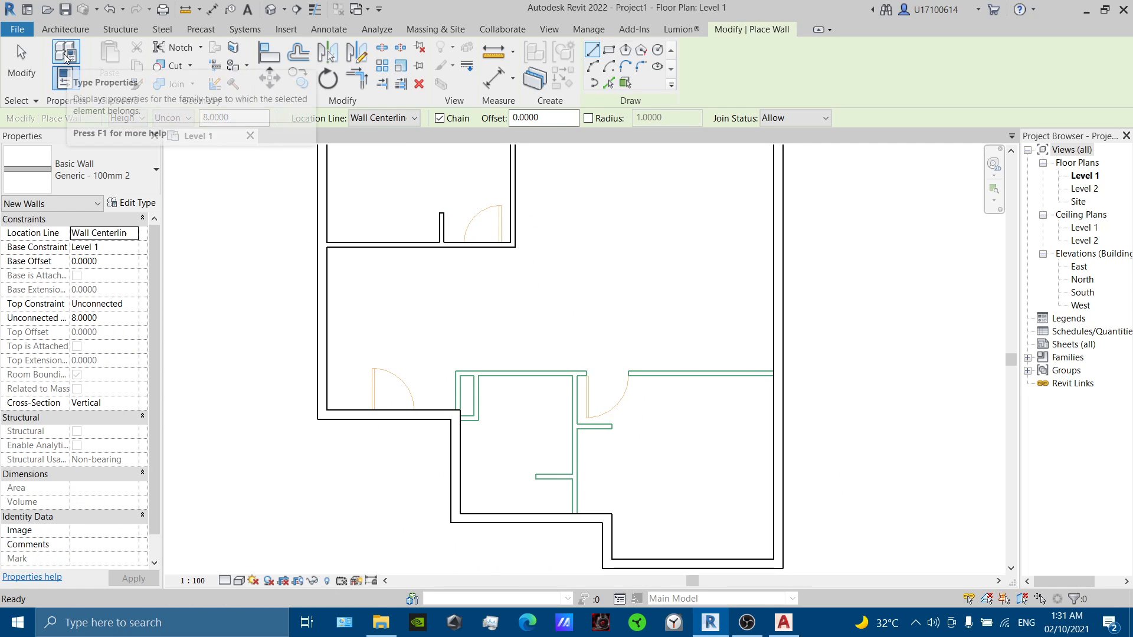
{"action": "left_click", "coordinate": [65, 29]}
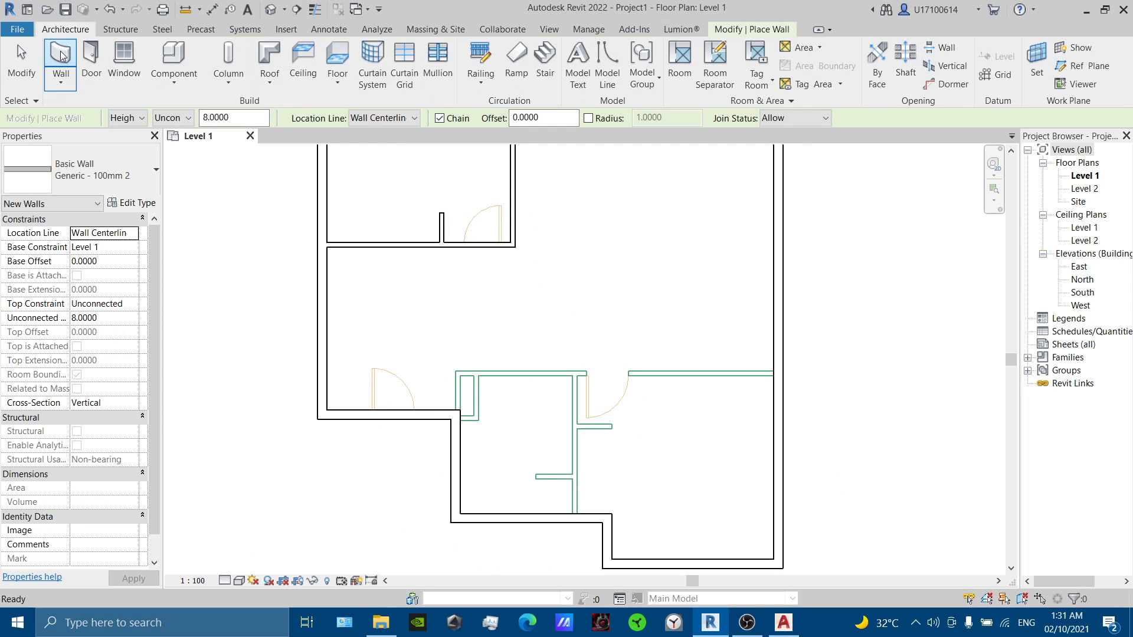
{"action": "left_click", "coordinate": [121, 177]}
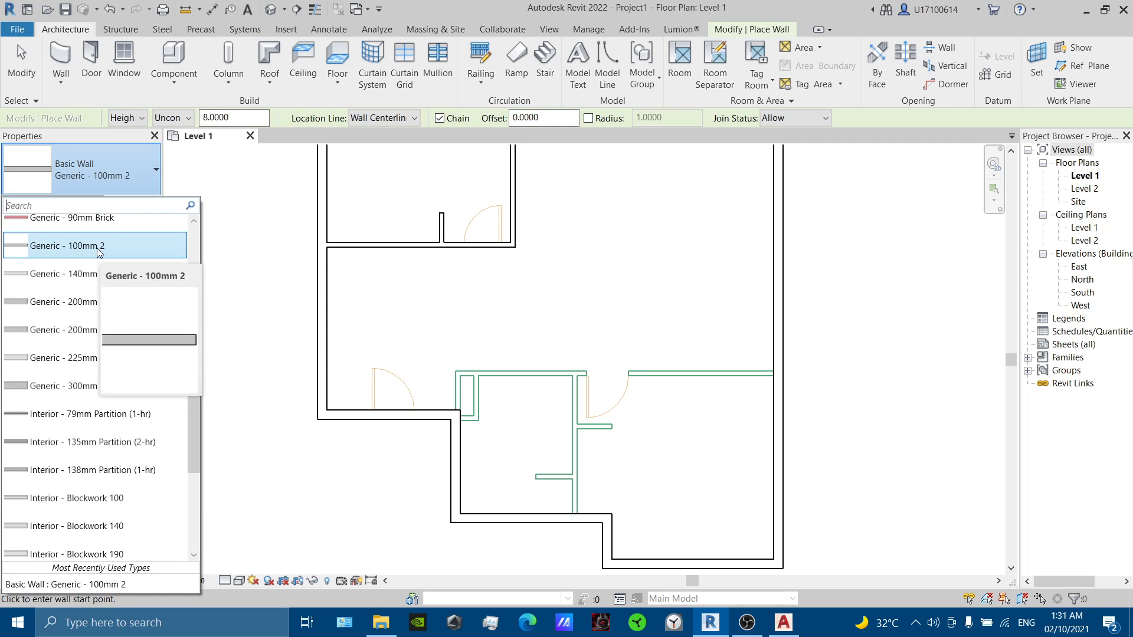
{"action": "scroll", "coordinate": [745, 380], "scroll_direction": "up", "scroll_amount": 4}
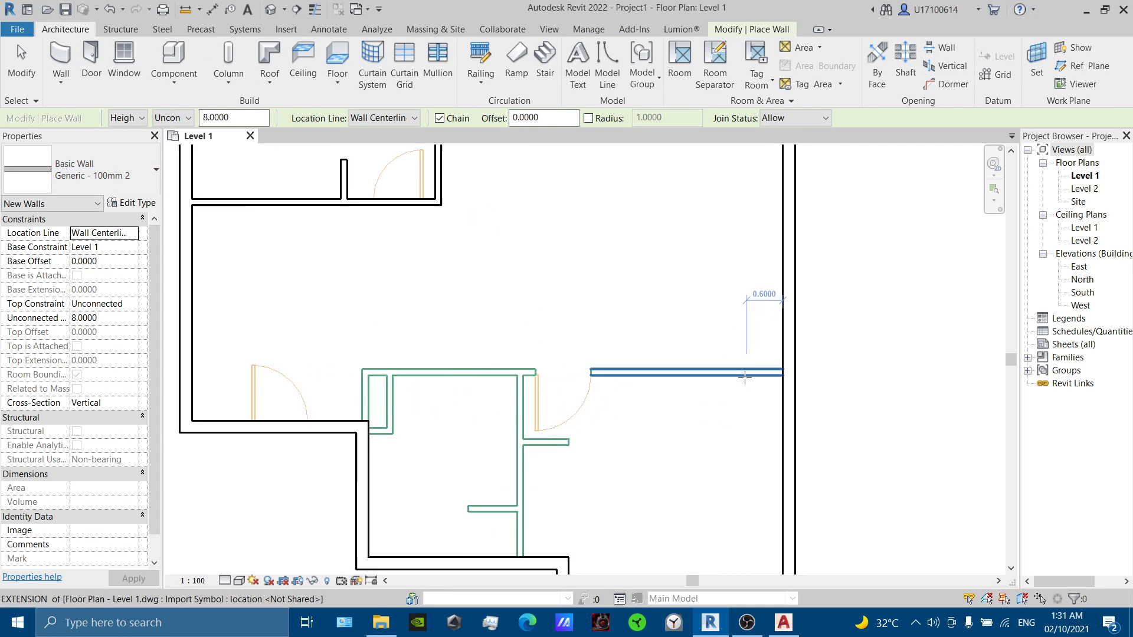
{"action": "left_click", "coordinate": [774, 374]}
{"action": "middle_click_drag", "start_coordinate": [466, 387], "coordinate": [632, 363]}
{"action": "left_click", "coordinate": [333, 345]}
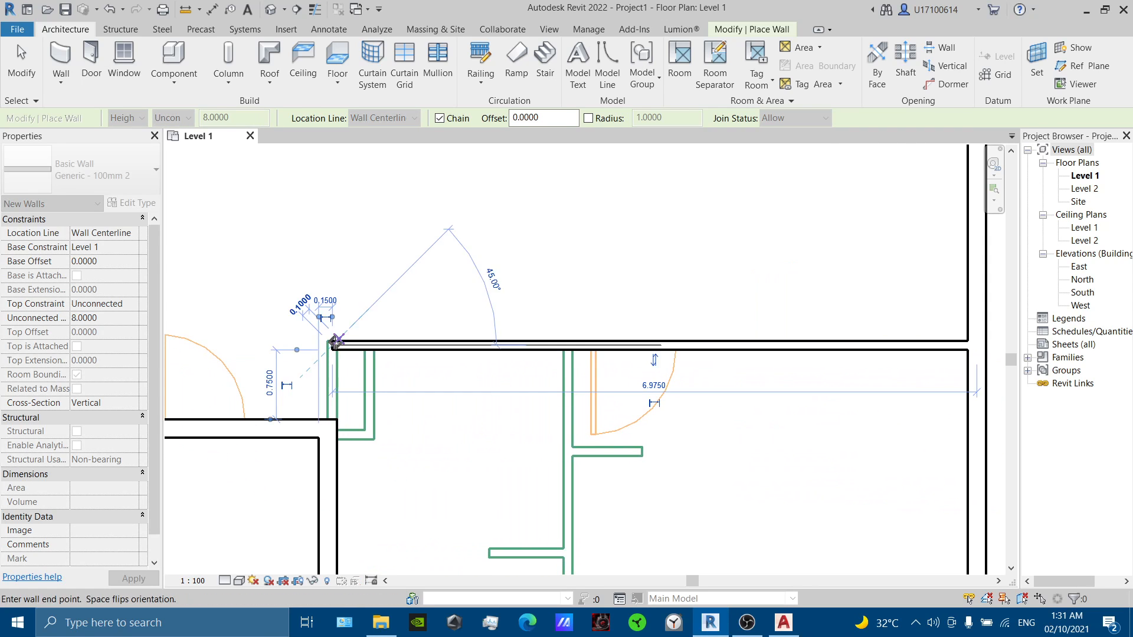
{"action": "key", "text": "Escape"}
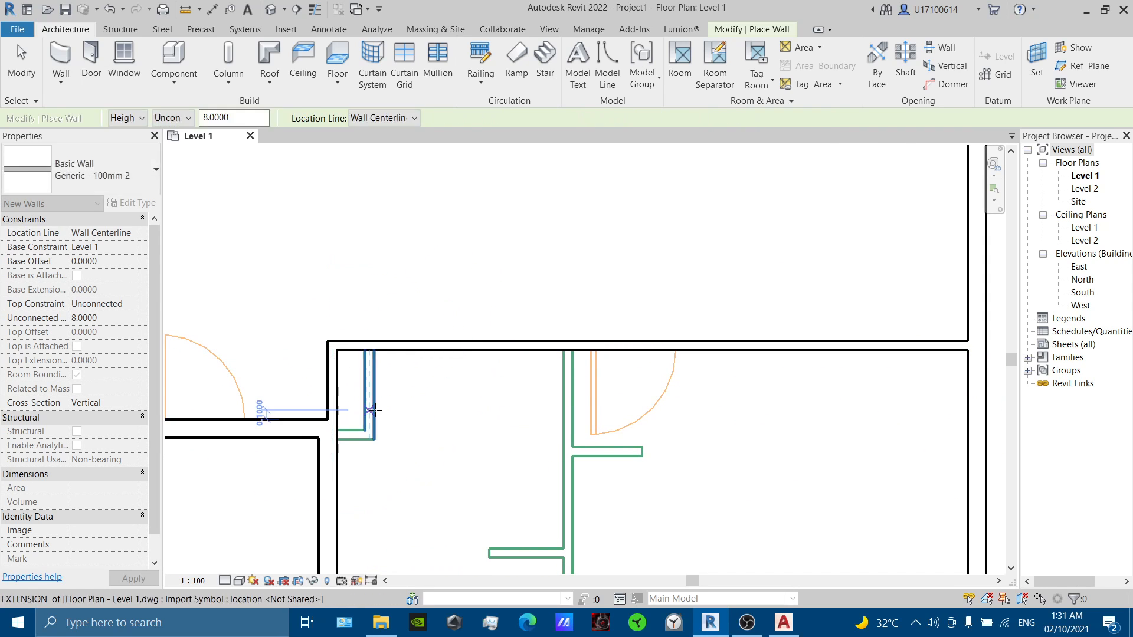
Trace the two walls enclosing the small shaft at the left end of the new horizontal interior wall.
{"action": "left_click", "coordinate": [369, 345]}
{"action": "left_click", "coordinate": [369, 435]}
{"action": "left_click", "coordinate": [332, 435]}
{"action": "key", "text": "Escape"}
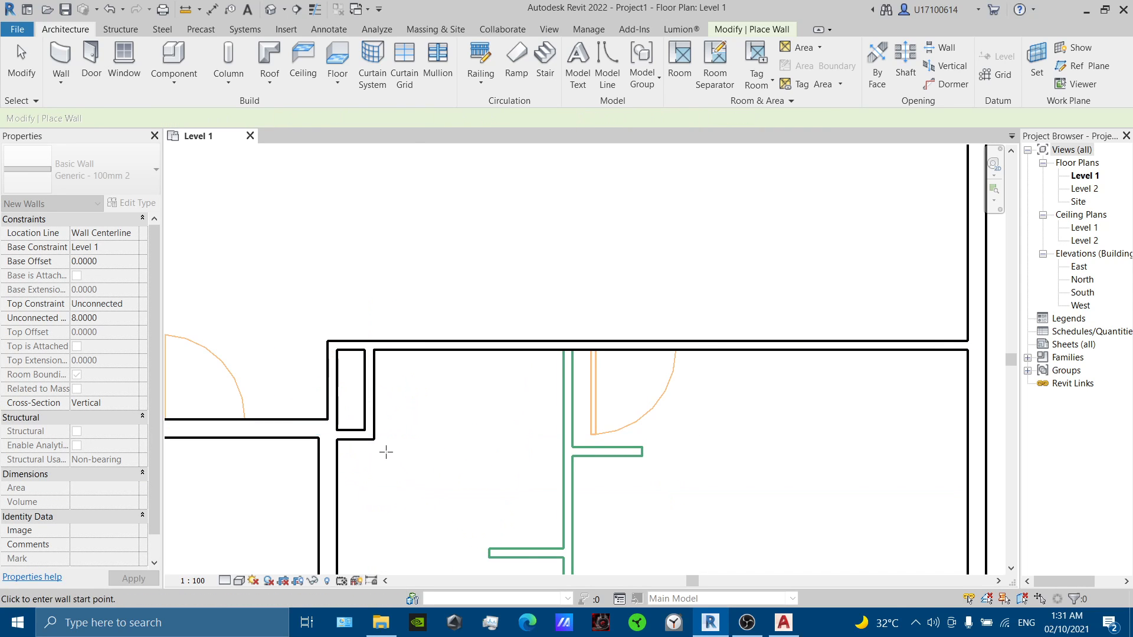
Draw the vertical partition from the horizontal interior wall down to the lower exterior wall along the CAD lines.
{"action": "scroll", "coordinate": [402, 410], "scroll_direction": "down", "scroll_amount": 3}
{"action": "left_click", "coordinate": [483, 293]}
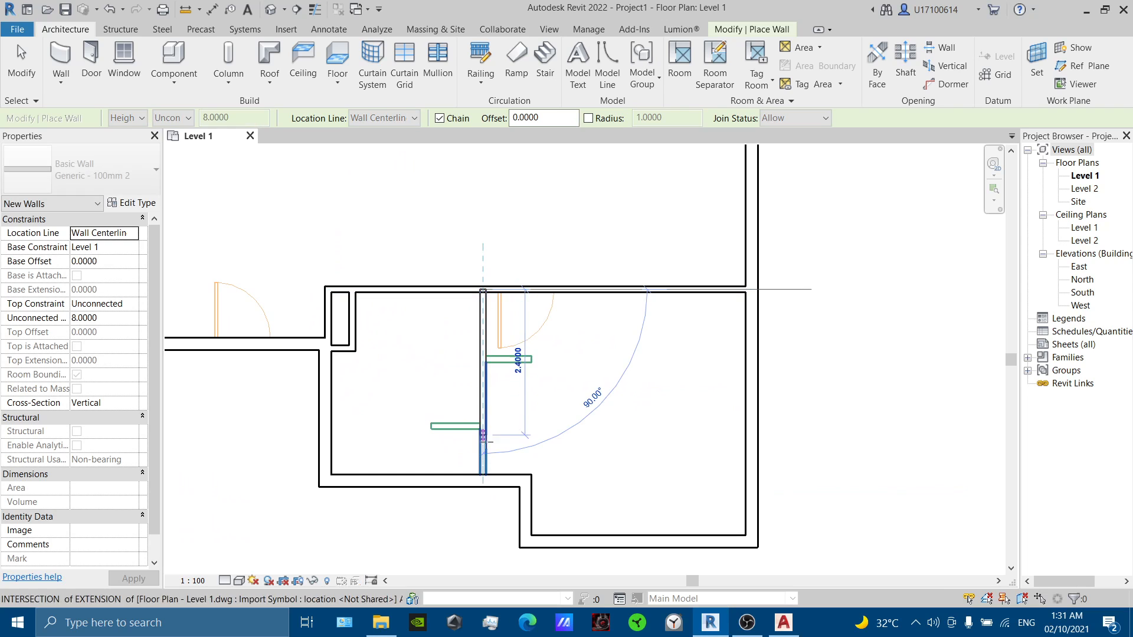
{"action": "left_click", "coordinate": [482, 475]}
{"action": "key", "text": "Escape"}
Trace the two short stub walls off the vertical partition, one to its left and one about 0.8 m long to its right.
{"action": "left_click", "coordinate": [482, 426]}
{"action": "left_click", "coordinate": [432, 426]}
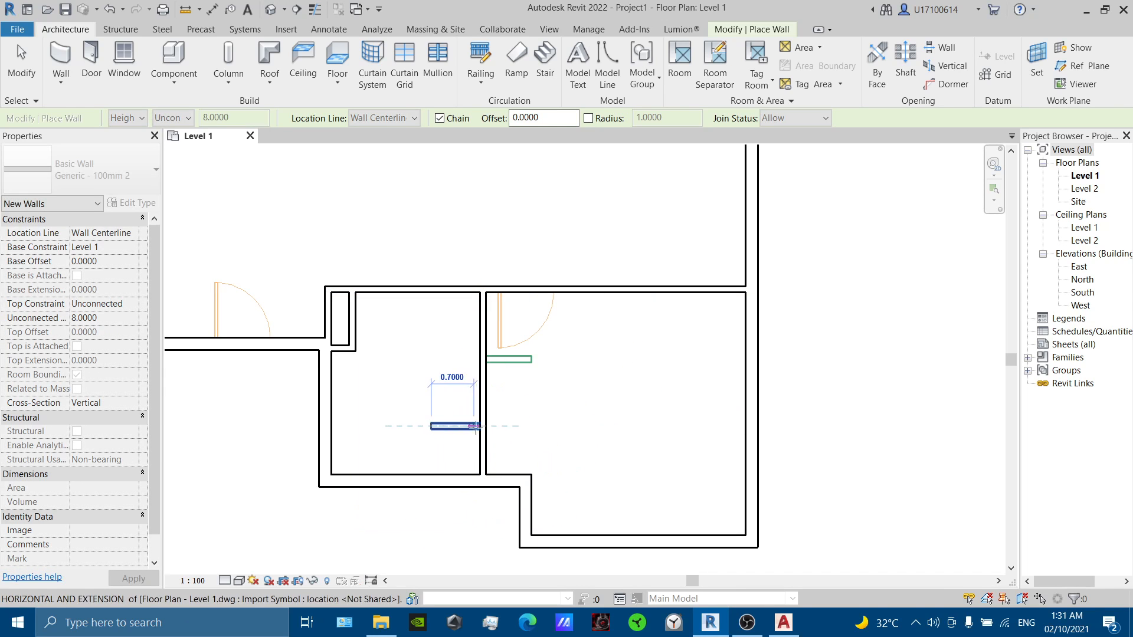
{"action": "key", "text": "Escape"}
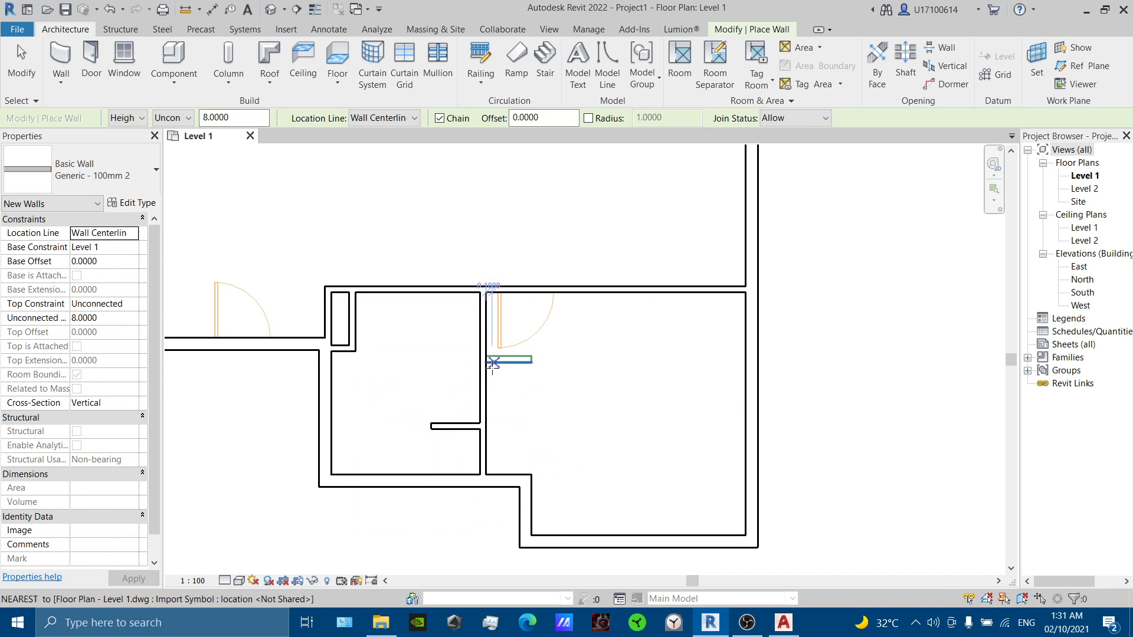
{"action": "left_click", "coordinate": [531, 359]}
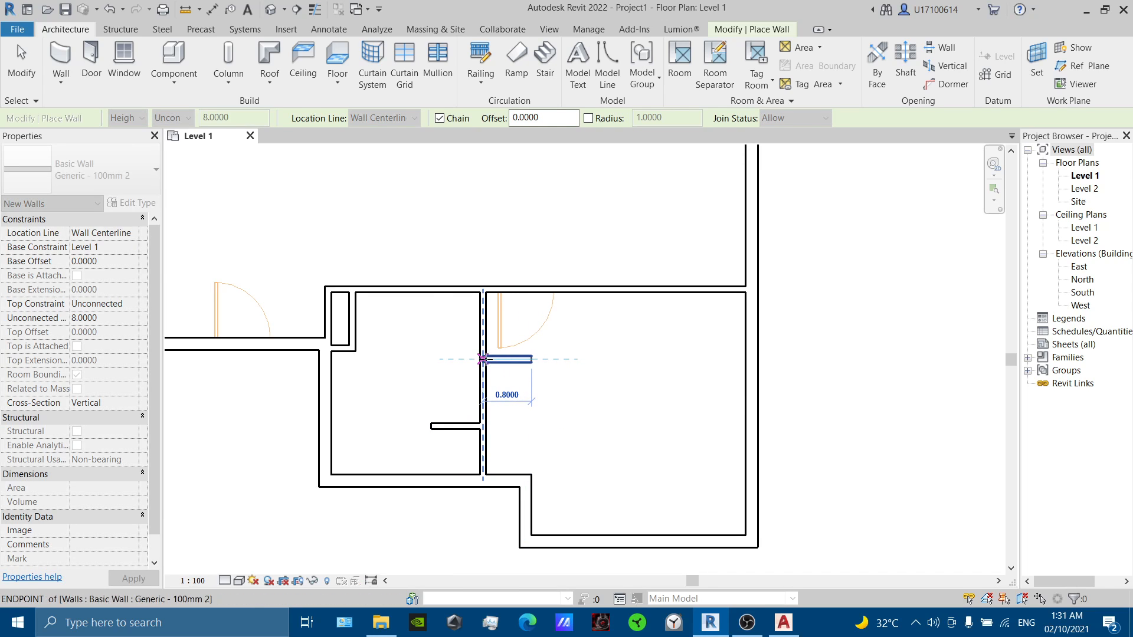
{"action": "scroll", "coordinate": [524, 364], "scroll_direction": "down", "scroll_amount": 5}
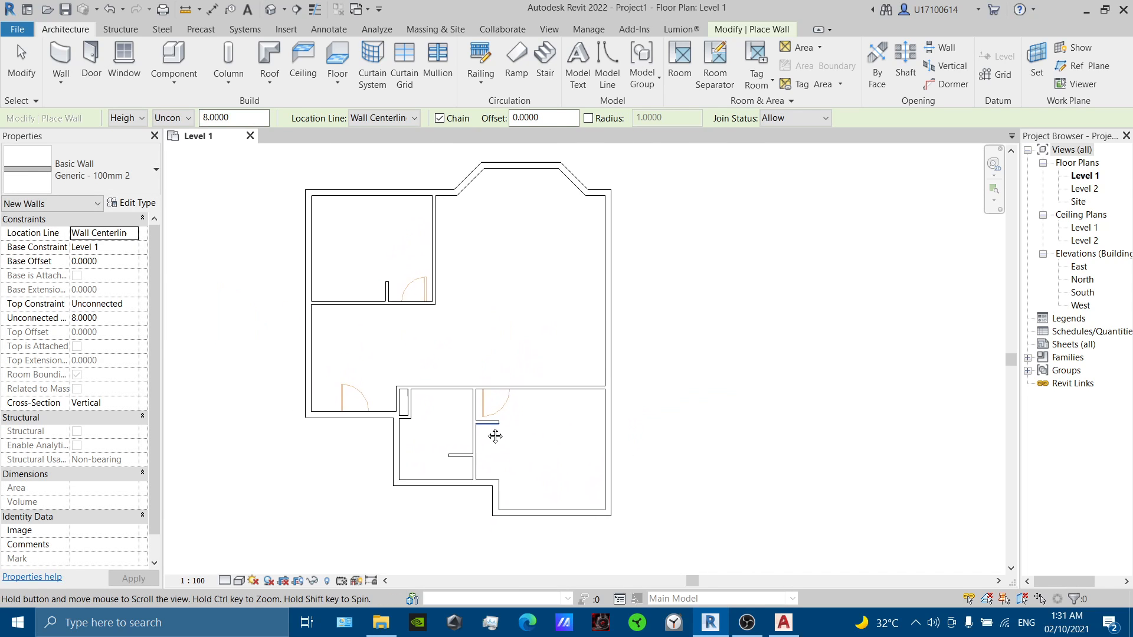
{"action": "middle_click_drag", "start_coordinate": [569, 413], "coordinate": [622, 428]}
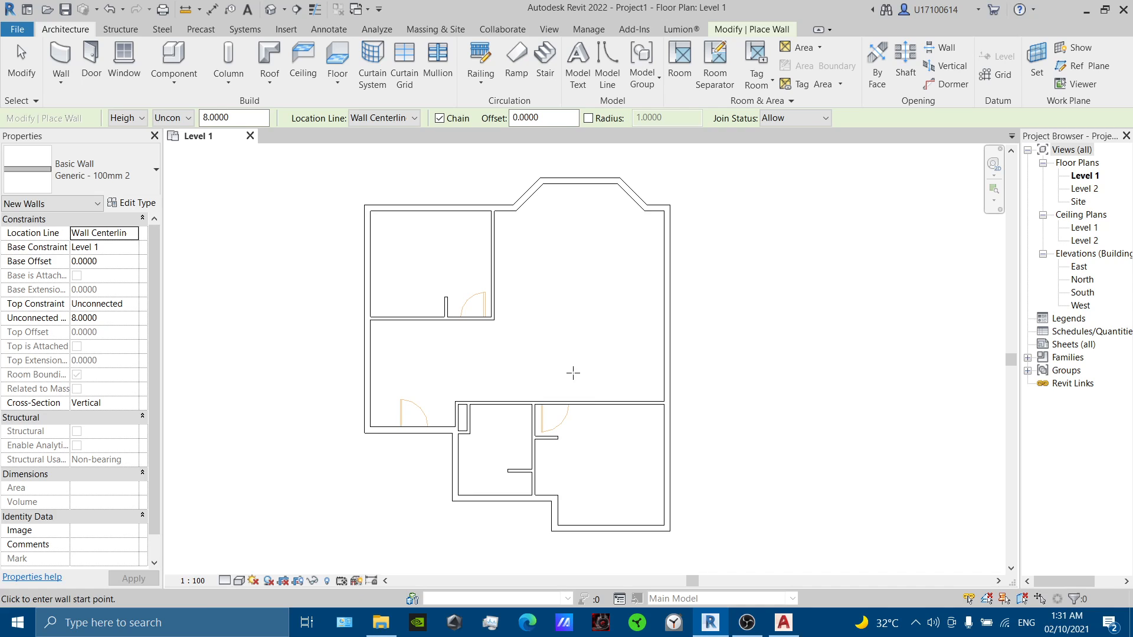
{"action": "key", "text": "Escape"}
{"action": "key", "text": "Escape"}
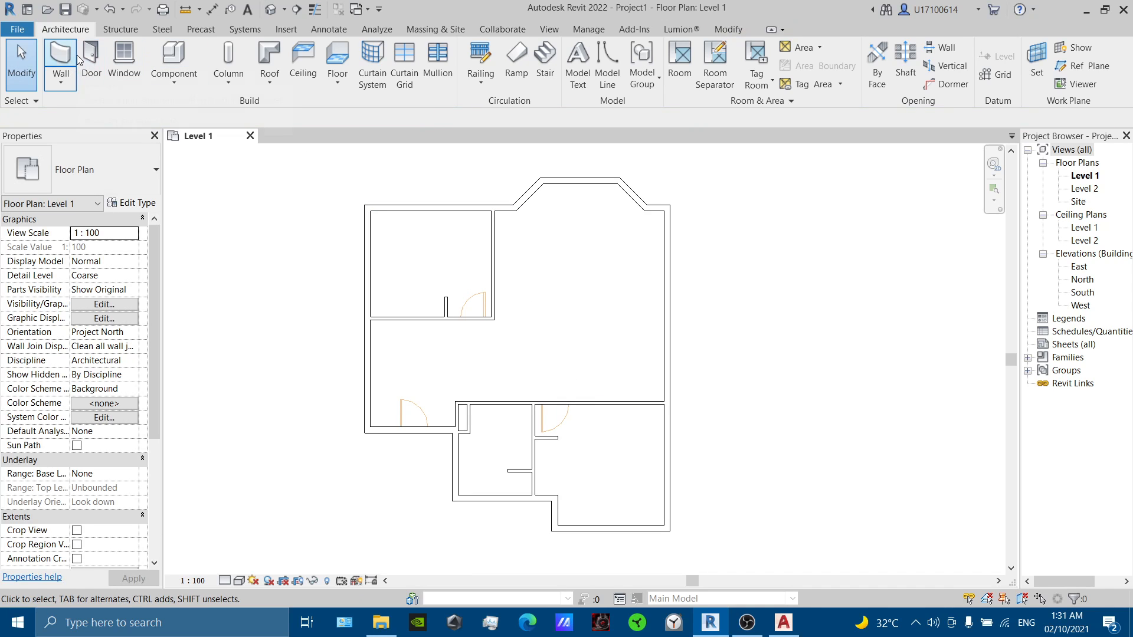
Place M_Single-Flush 0915 x 2134mm doors over the CAD doors in the lower-left exterior wall and the lower-right room's upper wall.
{"action": "left_click", "coordinate": [91, 60]}
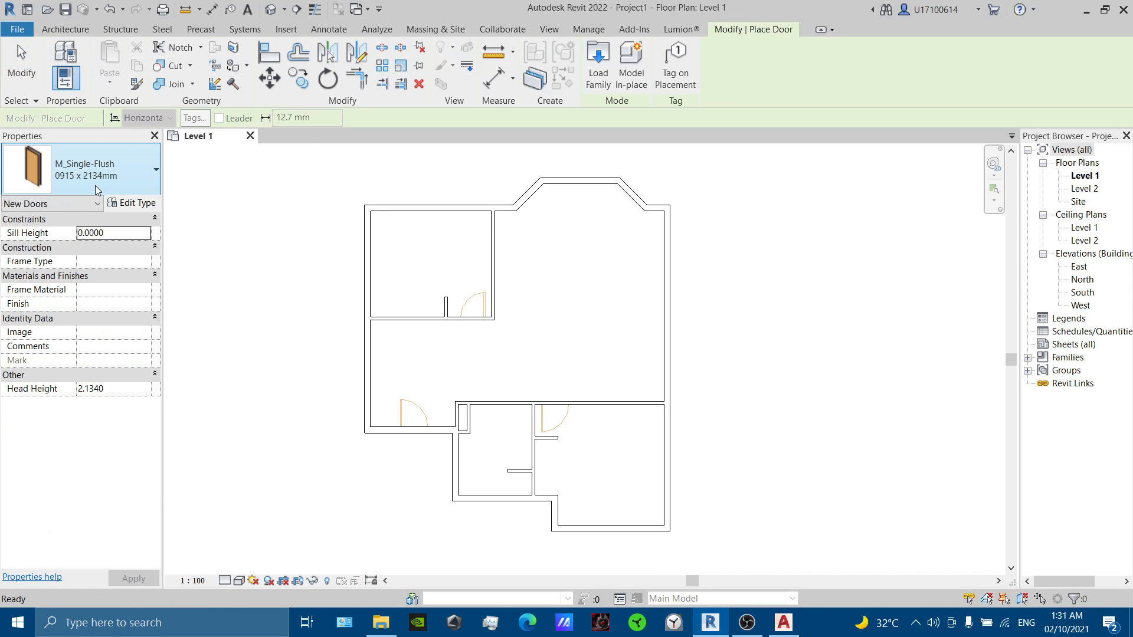
{"action": "left_click", "coordinate": [92, 166]}
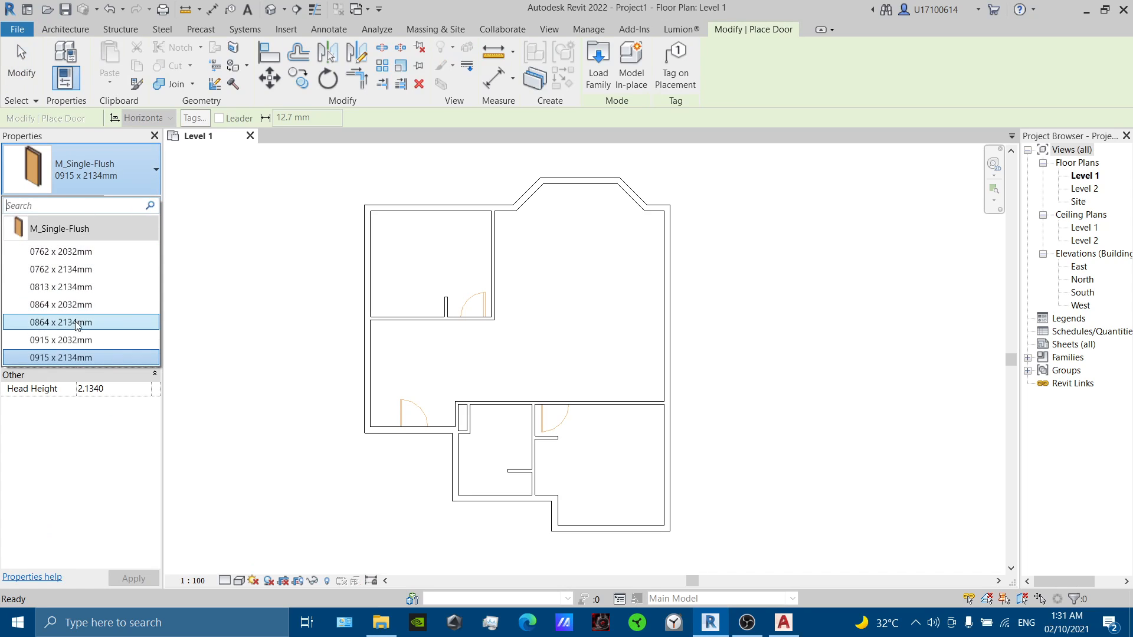
{"action": "left_click", "coordinate": [82, 359]}
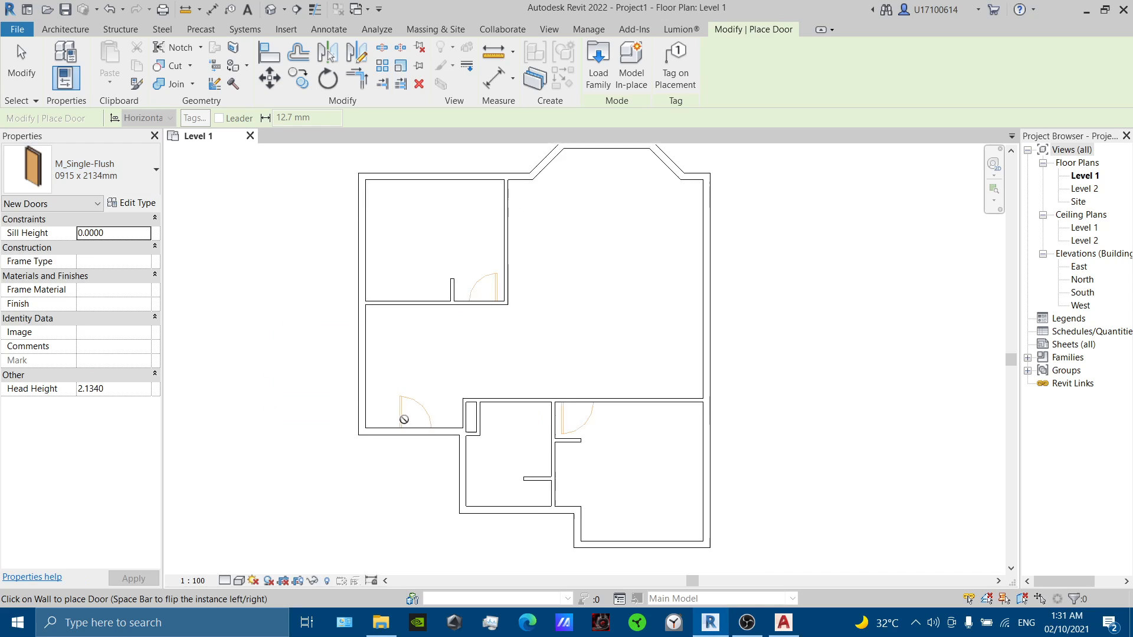
{"action": "scroll", "coordinate": [407, 419], "scroll_direction": "up", "scroll_amount": 3}
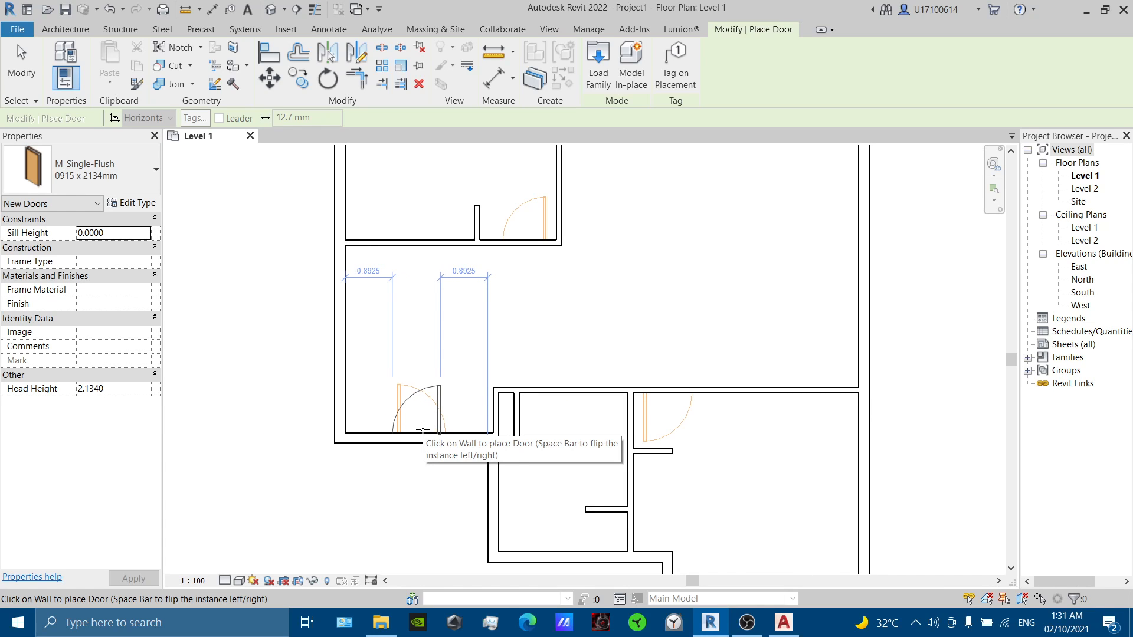
{"action": "key", "text": "space"}
{"action": "left_click", "coordinate": [424, 430]}
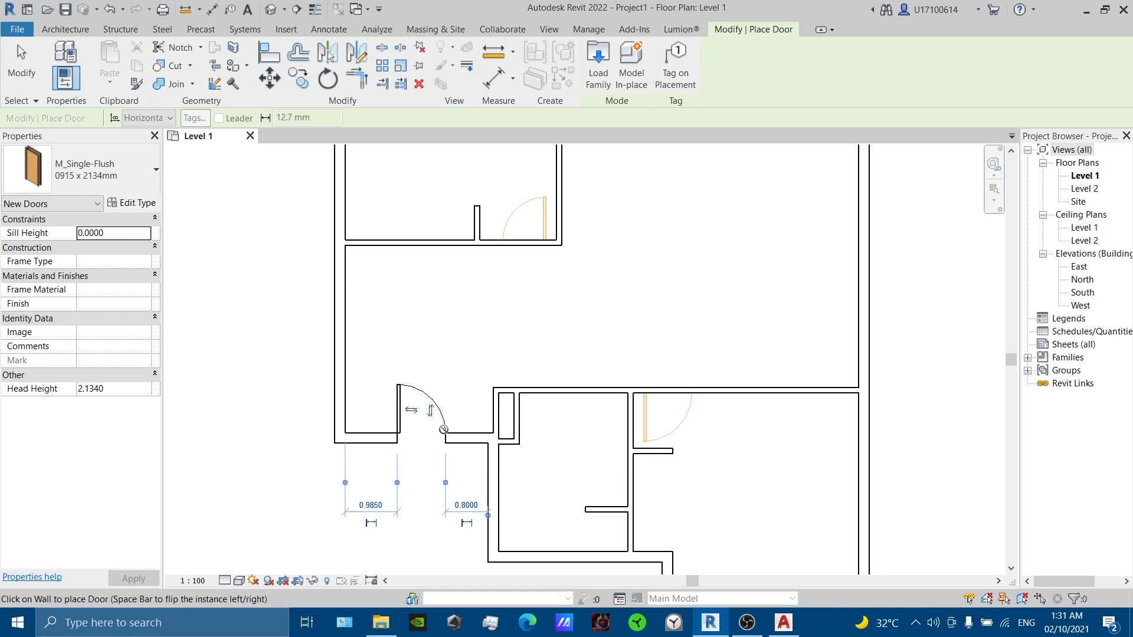
{"action": "left_click", "coordinate": [669, 395]}
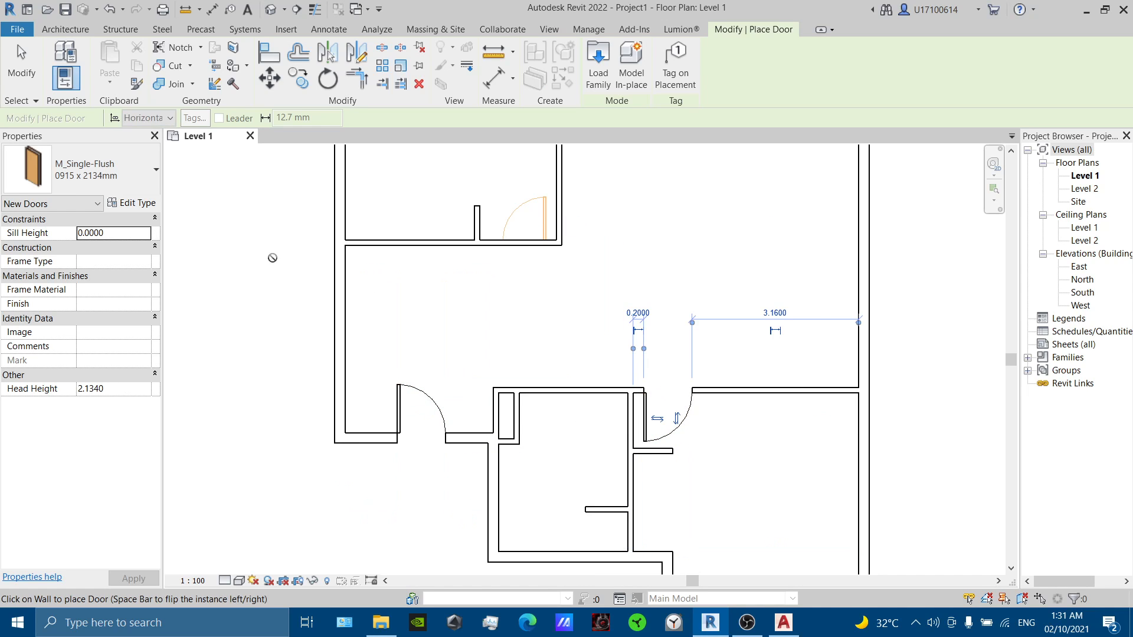
Place an M_Single-Flush 0813 x 2134mm door over the CAD door in the upper-left room's lower wall.
{"action": "left_click", "coordinate": [130, 179]}
{"action": "left_click", "coordinate": [107, 285]}
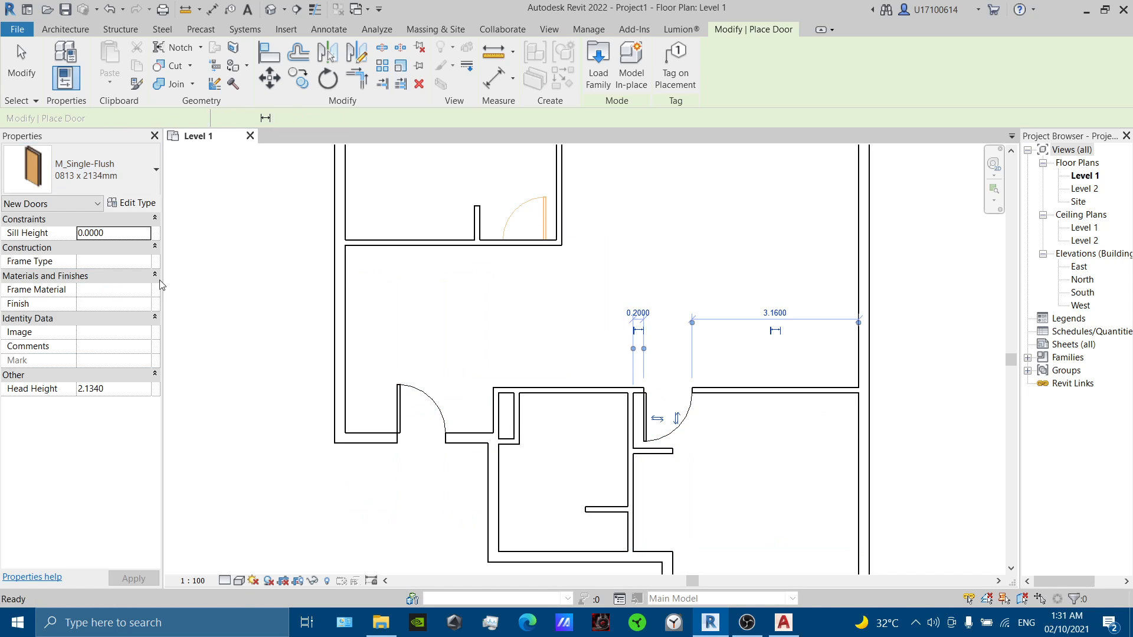
{"action": "left_click", "coordinate": [527, 237]}
Place an M_Single-Flush 0762 x 2134mm door in the small lower room's upper wall, 0.2 m from the vertical partition.
{"action": "left_click", "coordinate": [156, 170]}
{"action": "scroll", "coordinate": [89, 266], "scroll_direction": "up", "scroll_amount": 2}
{"action": "left_click", "coordinate": [89, 269]}
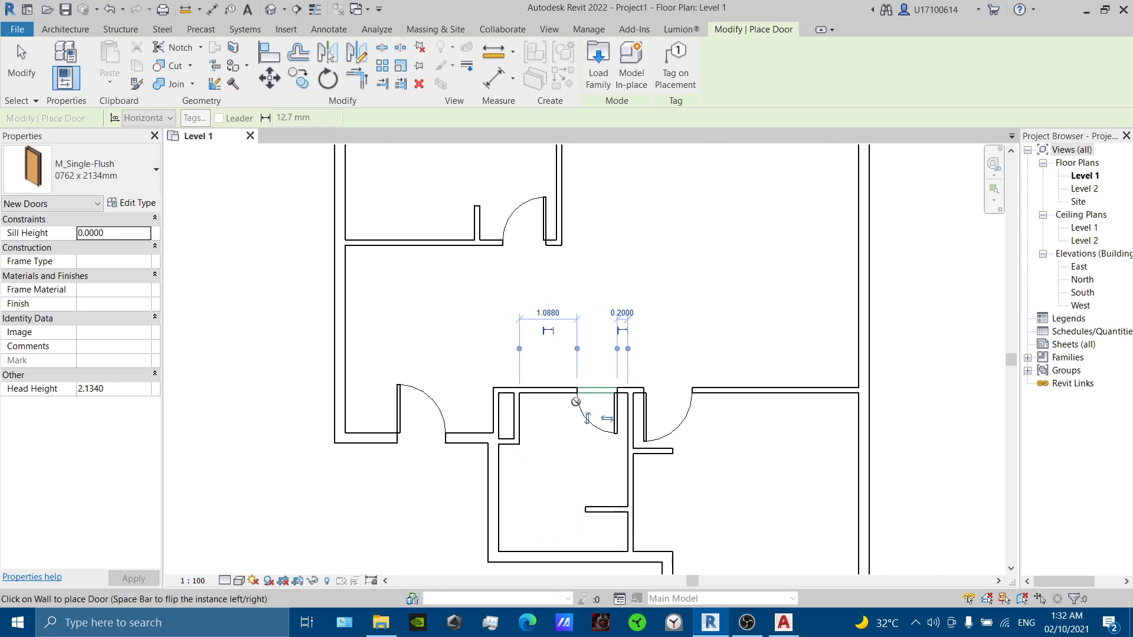
{"action": "scroll", "coordinate": [596, 395], "scroll_direction": "down", "scroll_amount": 3}
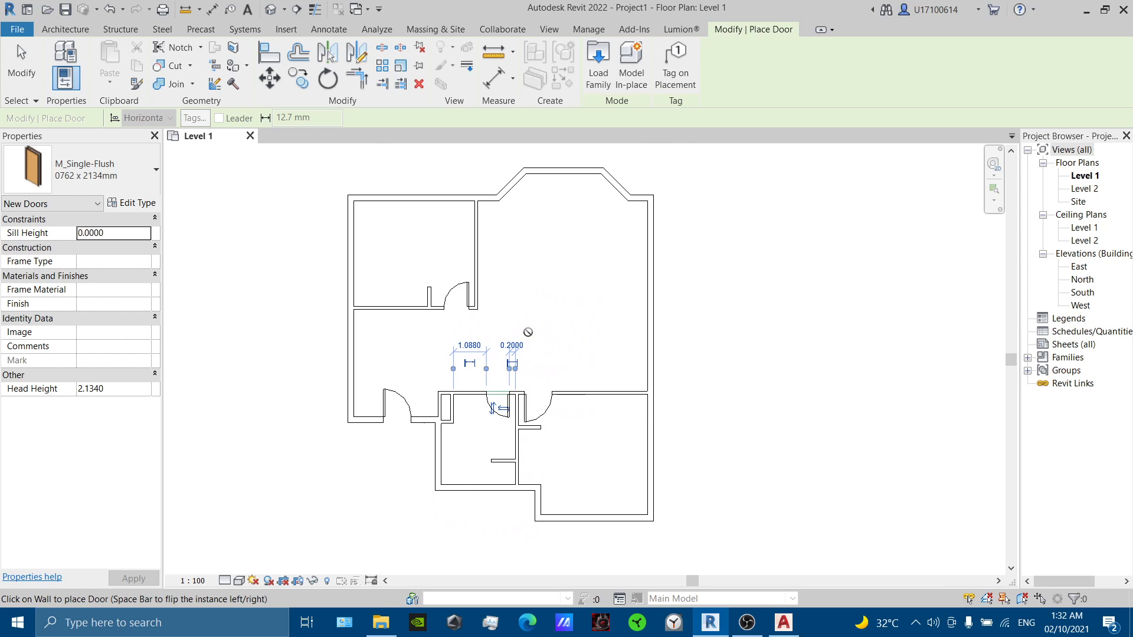
{"action": "key", "text": "Escape"}
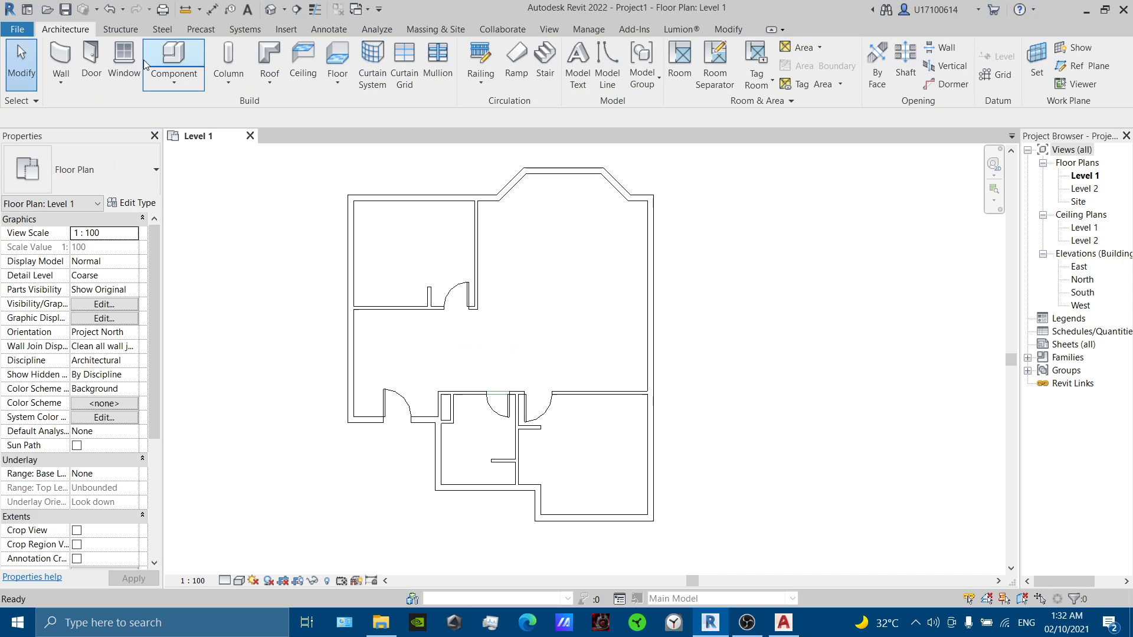
Place a centred M_Fixed 0406 x 0610mm window in the small lower room's bottom wall and two 0915 x 1220mm windows in the upper-left room's top wall.
{"action": "left_click", "coordinate": [134, 65]}
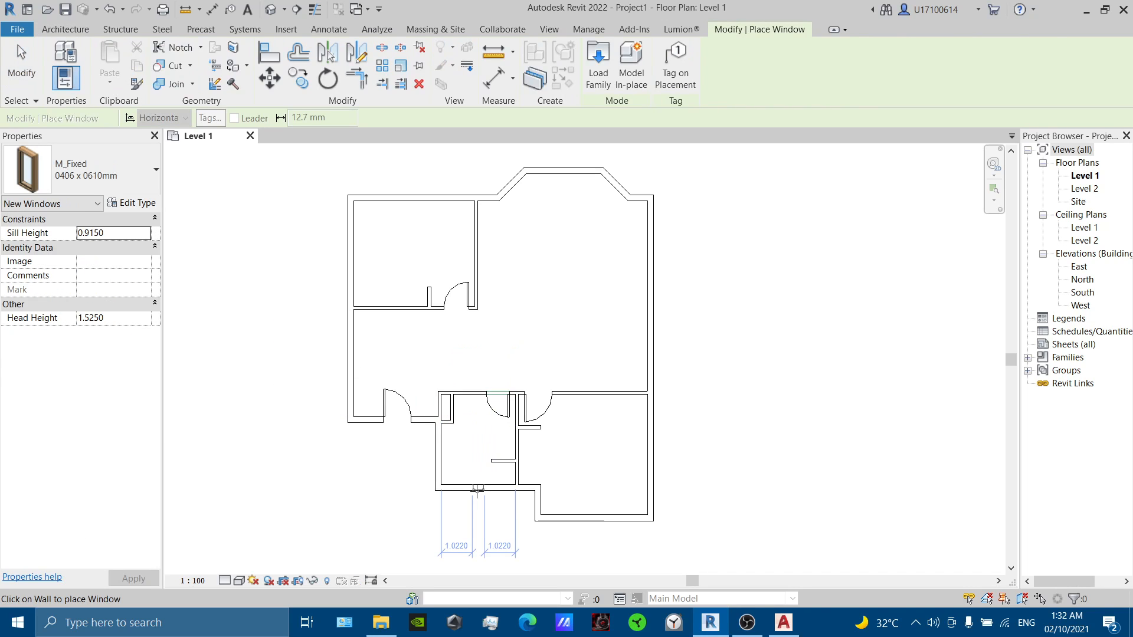
{"action": "left_click", "coordinate": [88, 171]}
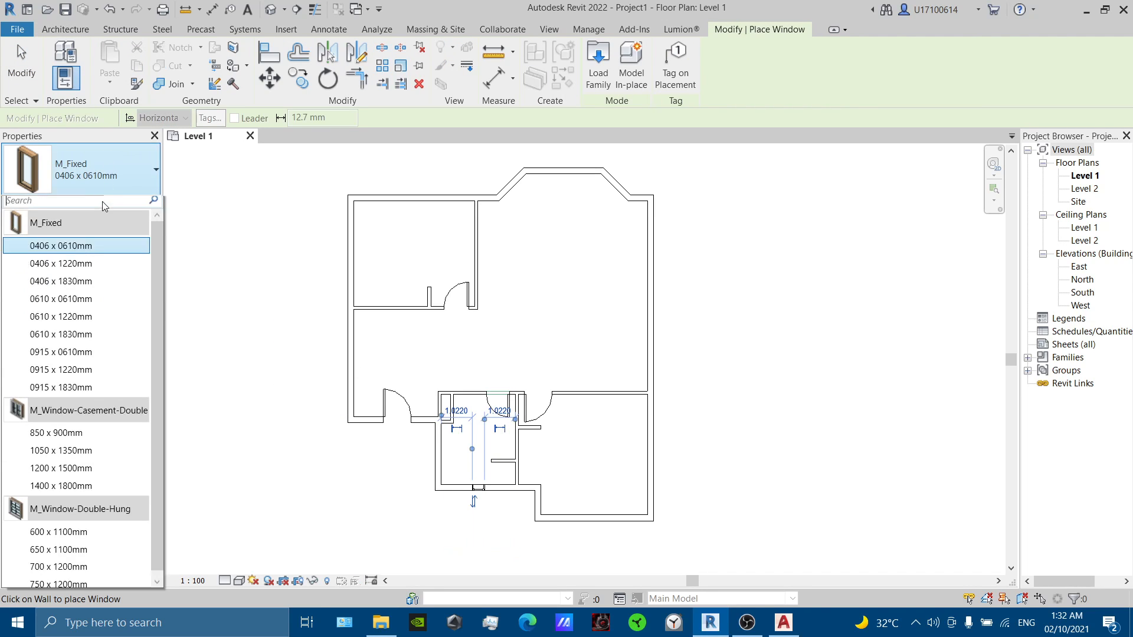
{"action": "left_click", "coordinate": [90, 376]}
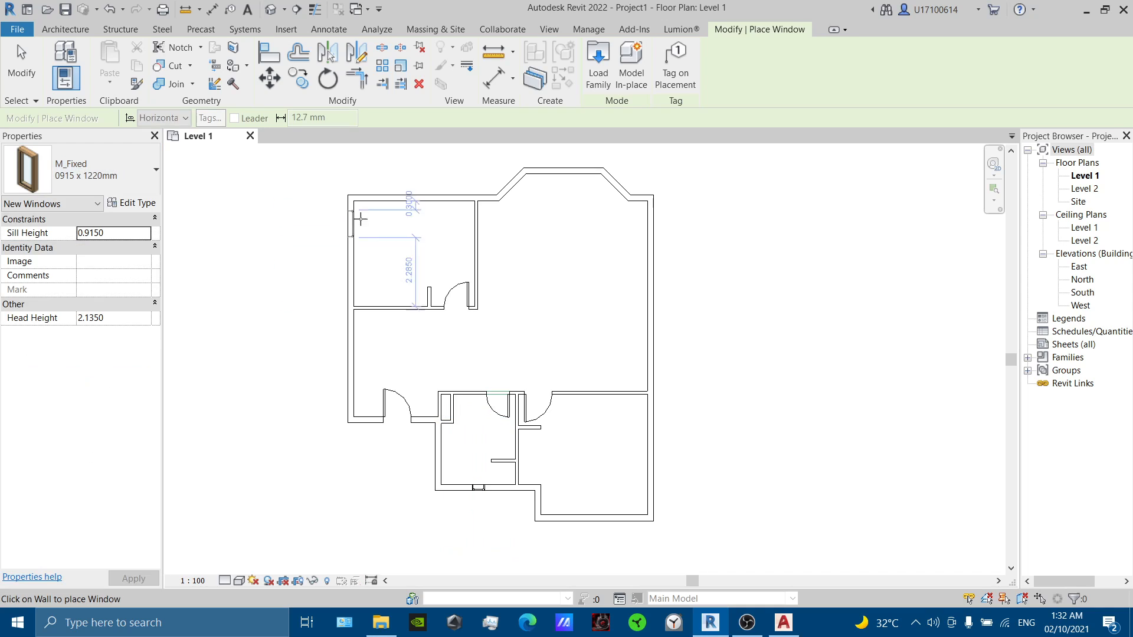
{"action": "middle_click_drag", "start_coordinate": [377, 195], "coordinate": [412, 258]}
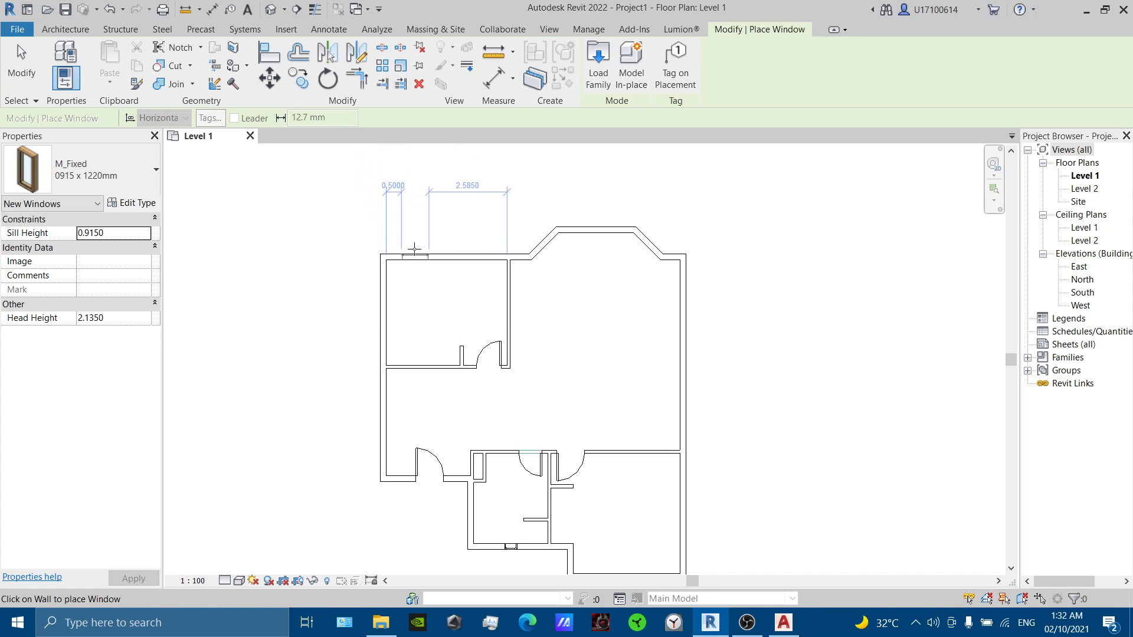
{"action": "left_click", "coordinate": [414, 249]}
{"action": "left_click", "coordinate": [472, 250]}
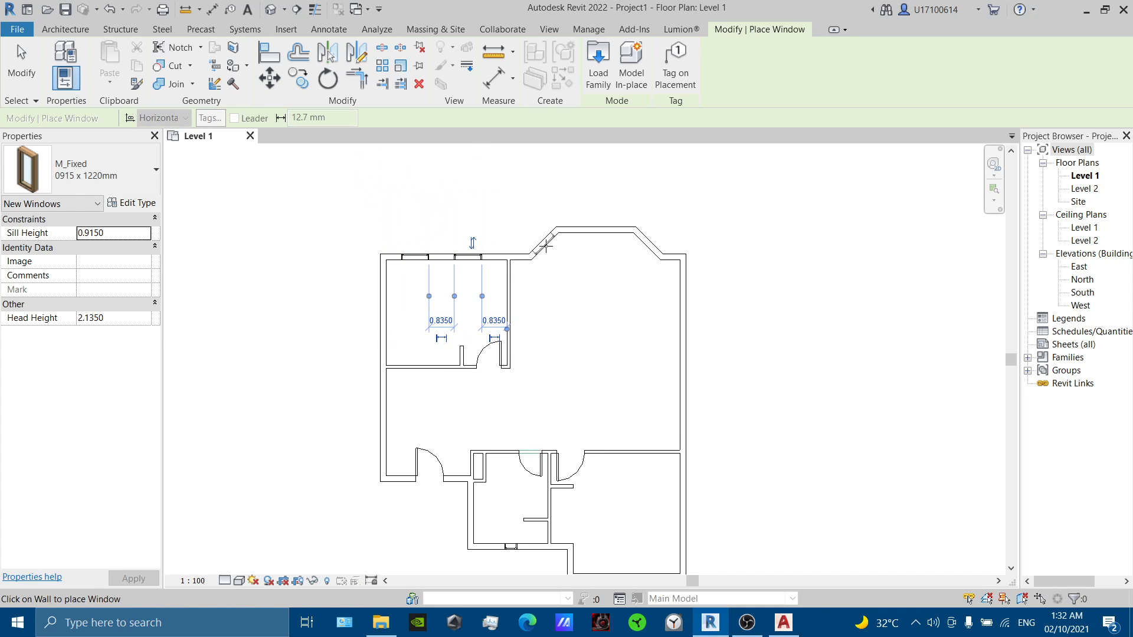
Place M_Fixed 0915 x 1220mm windows in the three bay wall segments and three along the main room's right exterior wall.
{"action": "left_click", "coordinate": [596, 226]}
{"action": "left_click", "coordinate": [683, 289]}
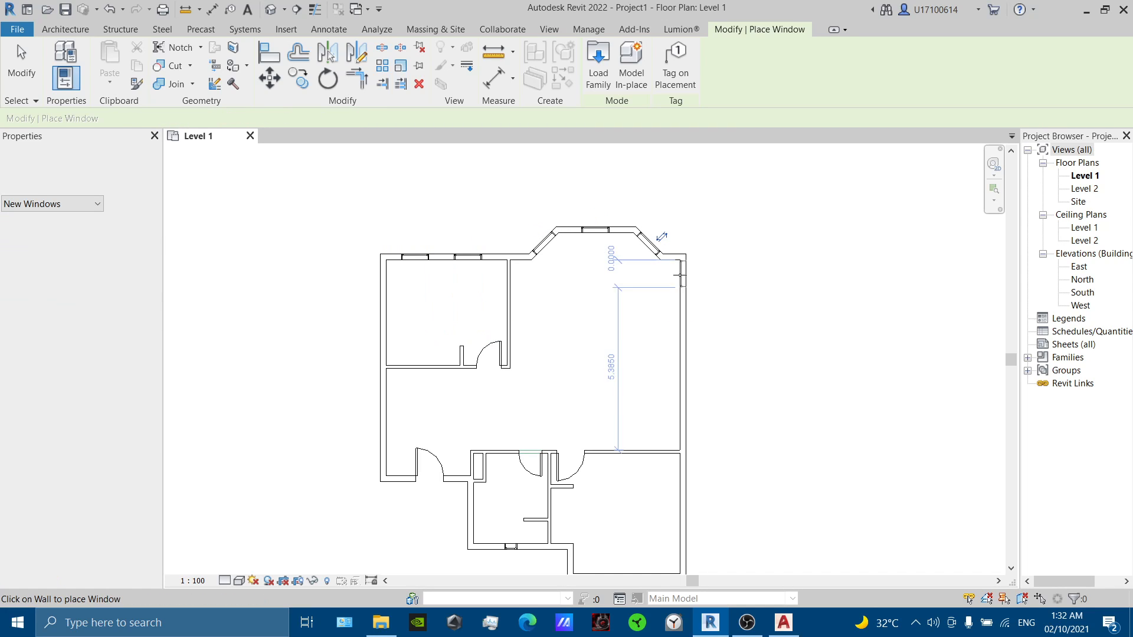
{"action": "left_click", "coordinate": [690, 332]}
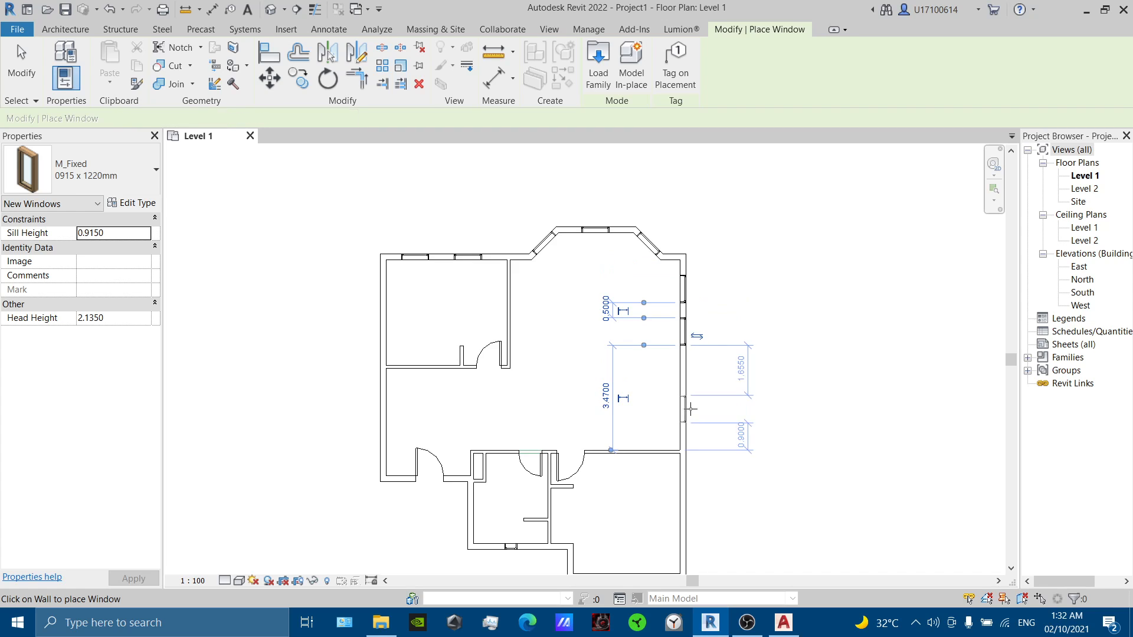
{"action": "left_click", "coordinate": [688, 409]}
Place two M_Fixed 0915 x 1220mm windows in the right exterior wall of the lower-right room.
{"action": "middle_click_drag", "start_coordinate": [676, 449], "coordinate": [615, 367]}
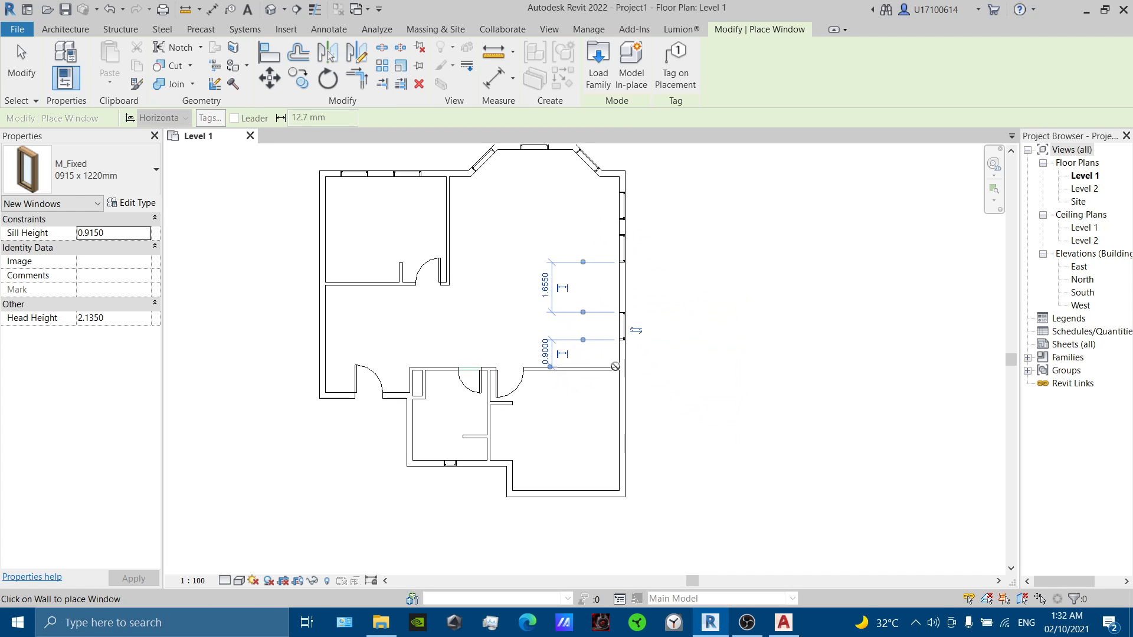
{"action": "left_click", "coordinate": [629, 401]}
{"action": "left_click", "coordinate": [628, 453]}
{"action": "scroll", "coordinate": [542, 378], "scroll_direction": "down", "scroll_amount": 1}
{"action": "scroll", "coordinate": [542, 377], "scroll_direction": "down", "scroll_amount": 1}
{"action": "middle_click_drag", "start_coordinate": [509, 334], "coordinate": [545, 353]}
{"action": "scroll", "coordinate": [538, 349], "scroll_direction": "up", "scroll_amount": 3}
{"action": "key", "text": "Escape"}
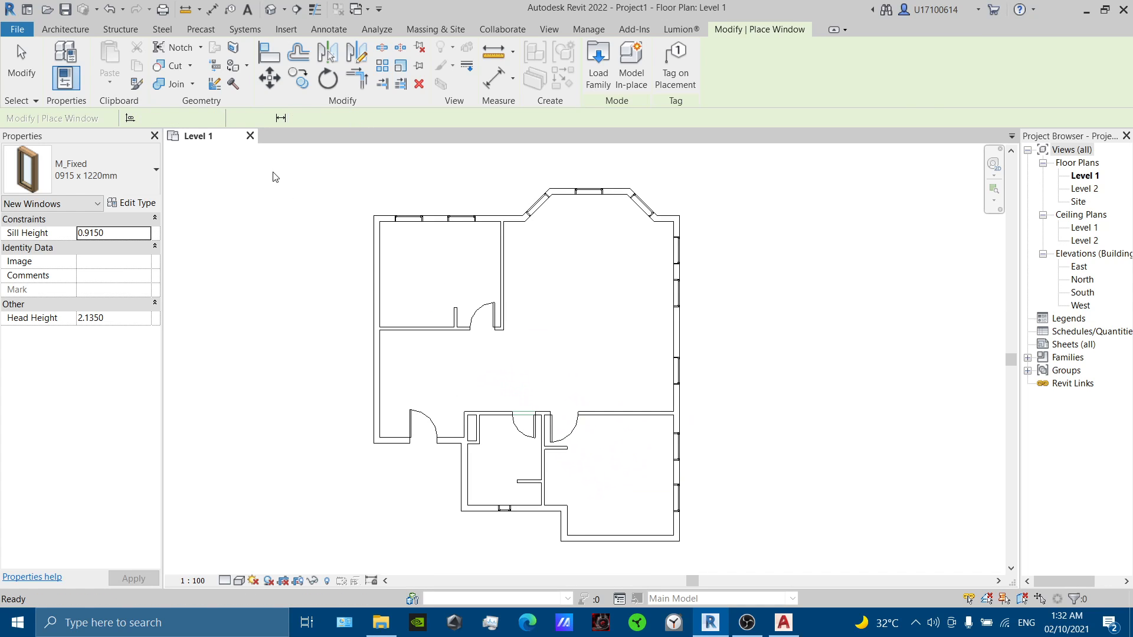
{"action": "key", "text": "Escape"}
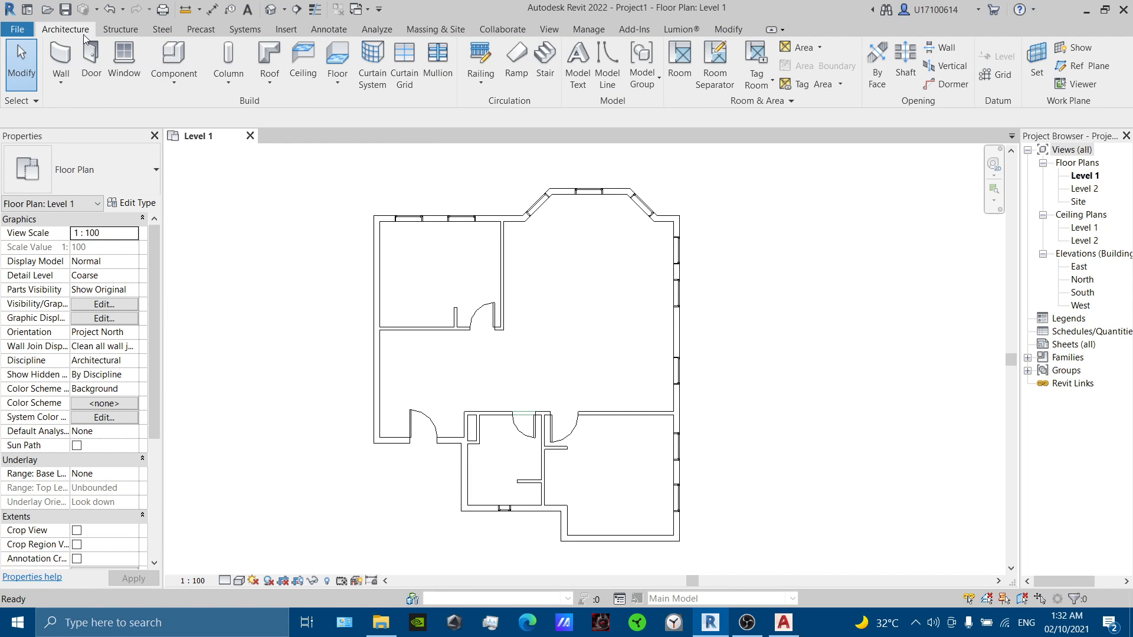
Place an M_Desk 1525 x 762mm component in the upper-left room, about 0.8 m below its top wall.
{"action": "left_click", "coordinate": [163, 52]}
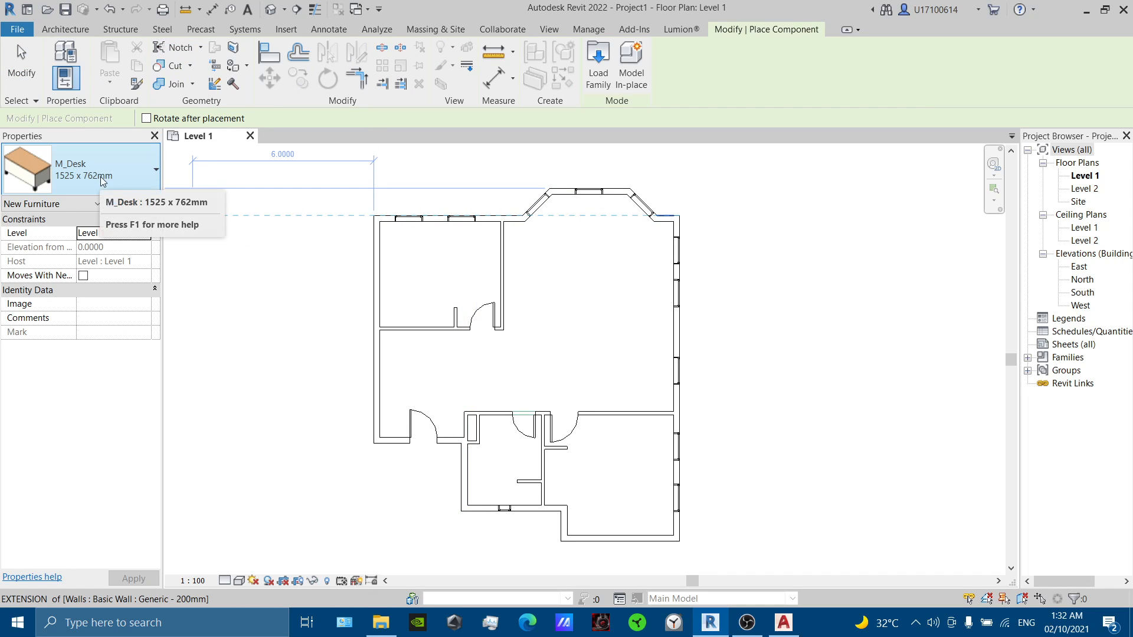
{"action": "scroll", "coordinate": [360, 251], "scroll_direction": "up", "scroll_amount": 1}
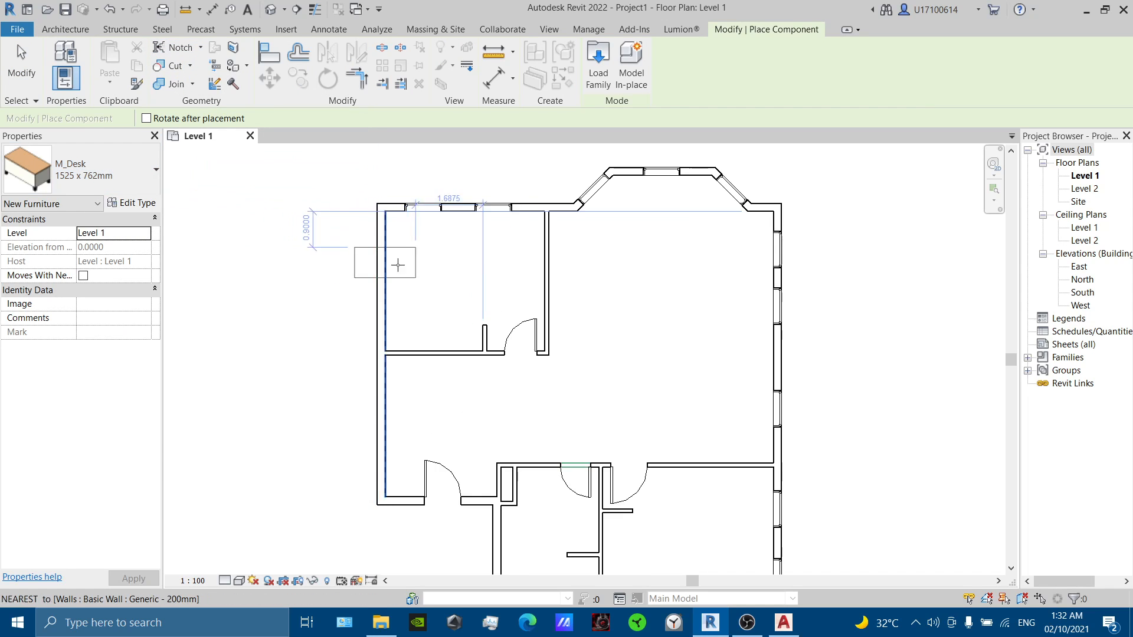
{"action": "left_click", "coordinate": [454, 258]}
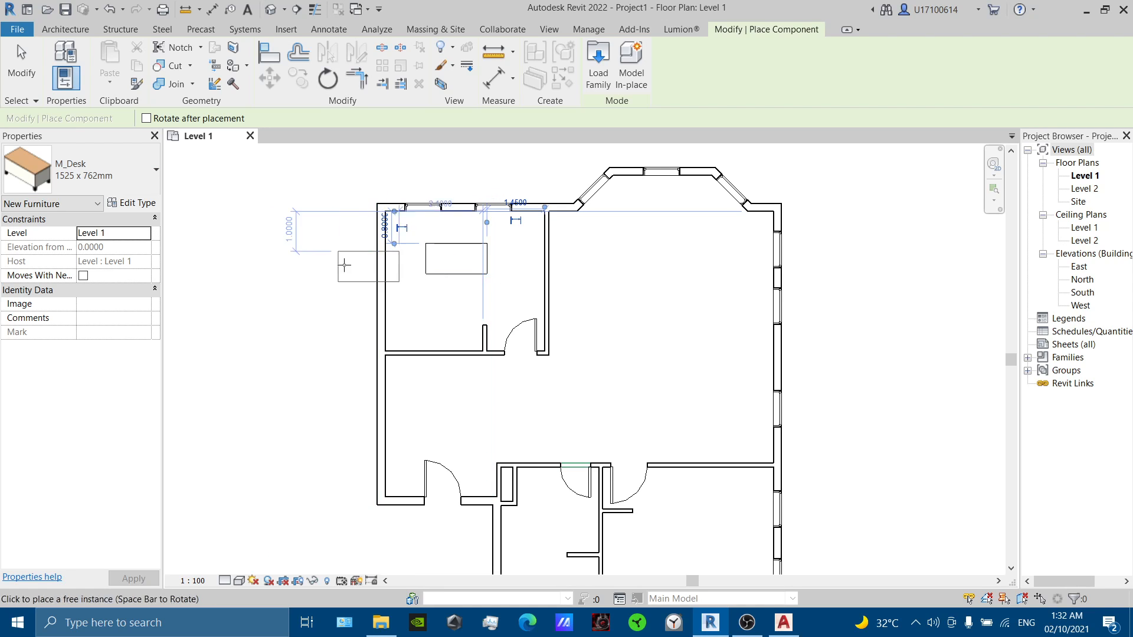
{"action": "key", "text": "Escape"}
{"action": "key", "text": "Escape"}
Start loading another component family and browse from Libraries to the English > US library folder.
{"action": "left_click", "coordinate": [177, 66]}
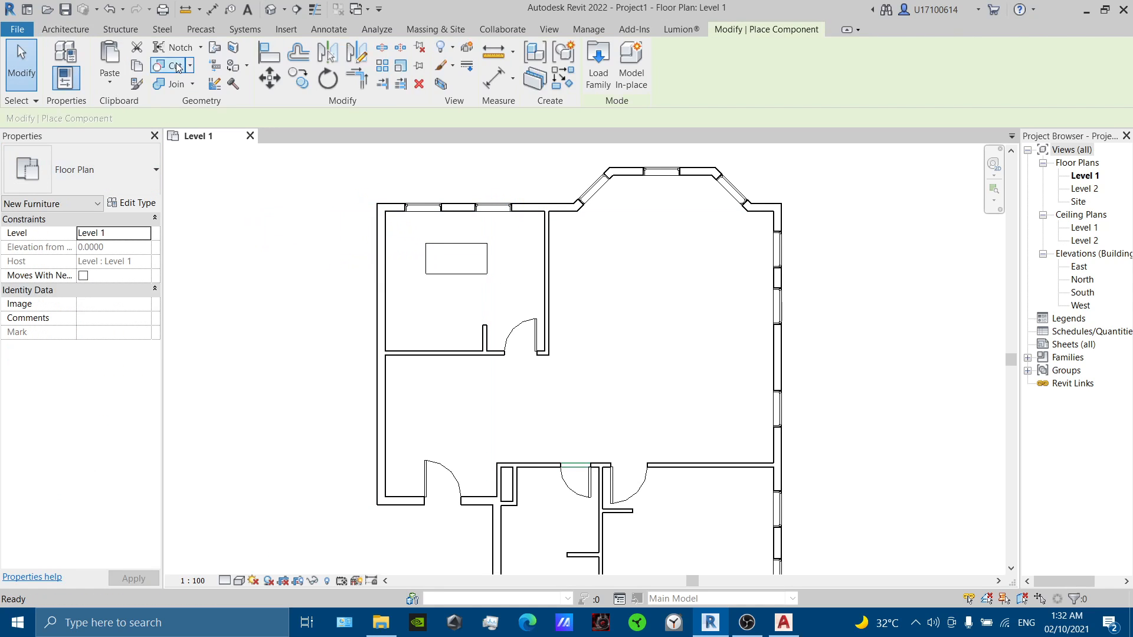
{"action": "left_click", "coordinate": [121, 203]}
{"action": "left_click", "coordinate": [649, 122]}
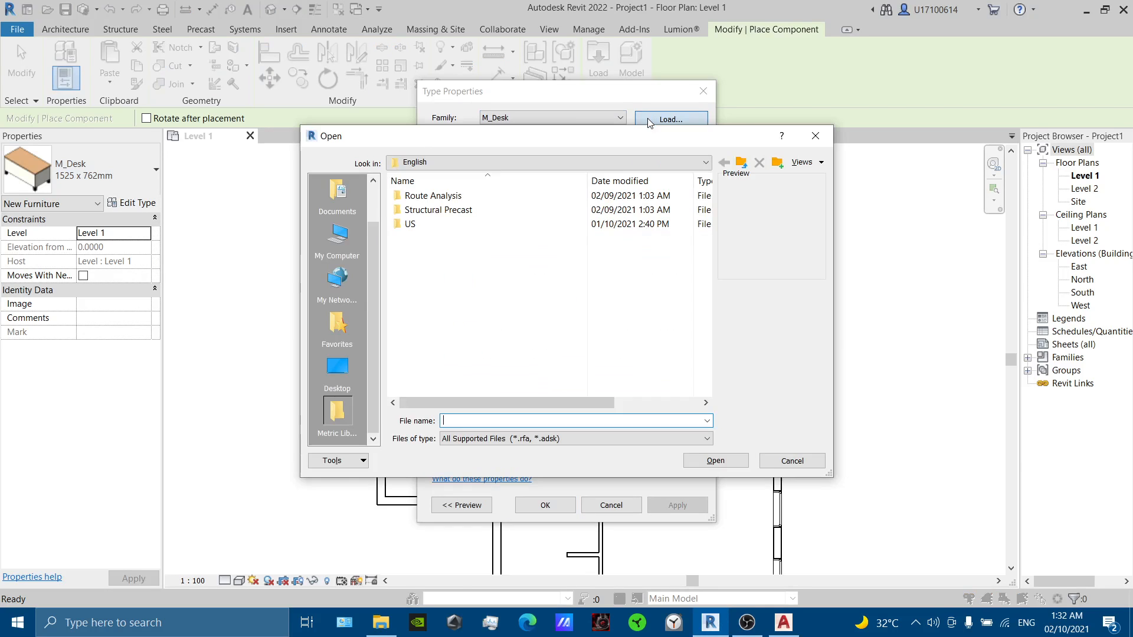
{"action": "left_click", "coordinate": [533, 164]}
{"action": "left_click", "coordinate": [505, 237]}
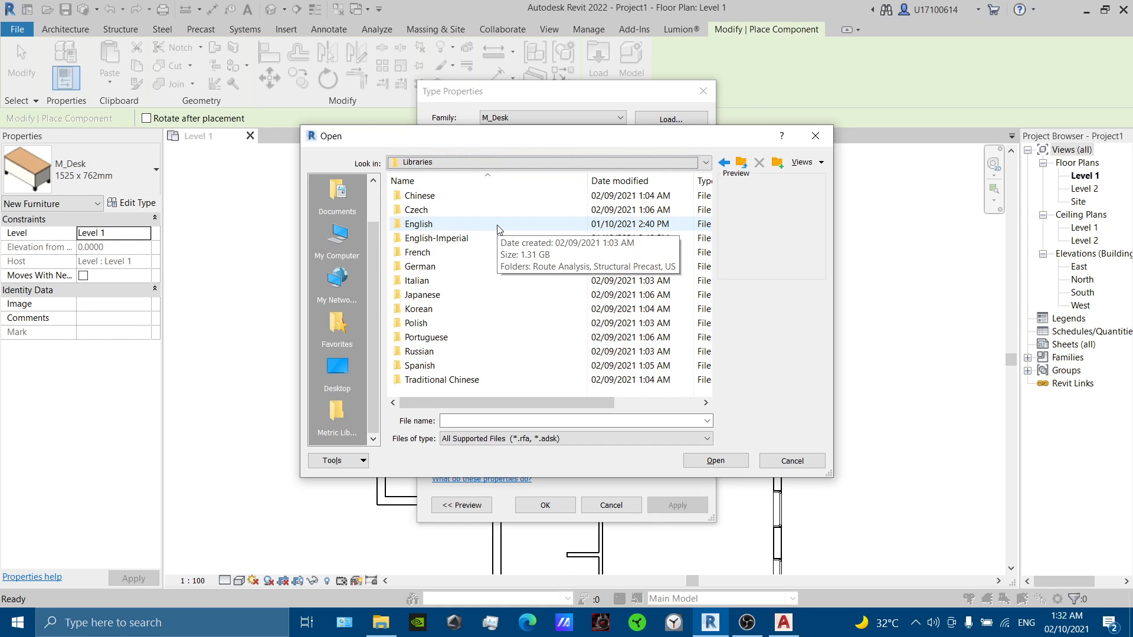
{"action": "left_click_drag", "start_coordinate": [498, 225], "coordinate": [493, 238]}
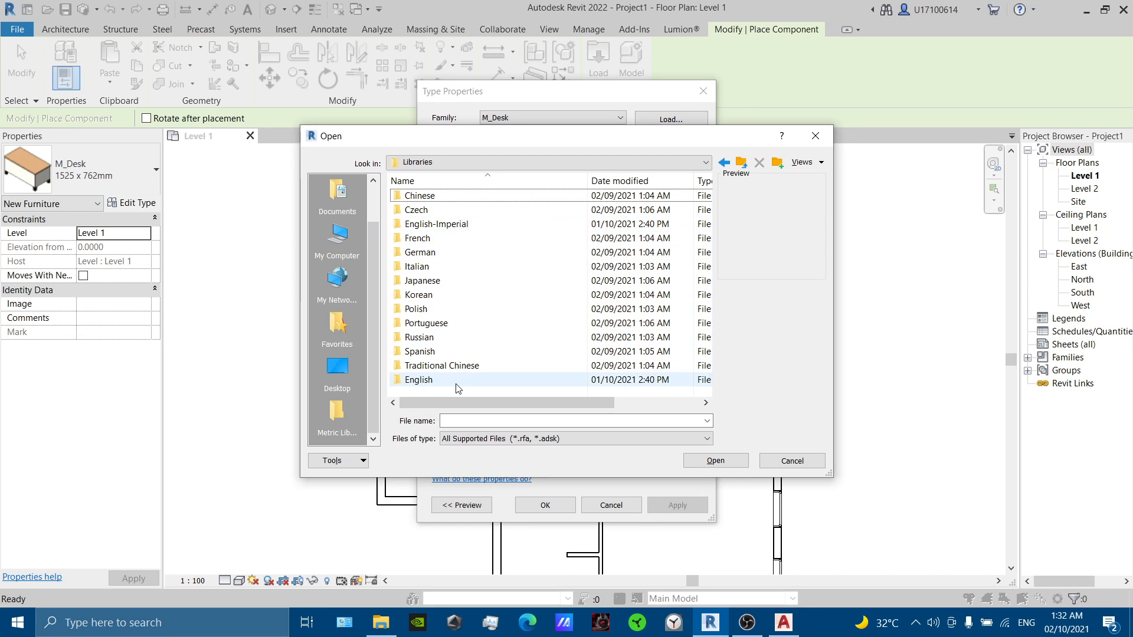
{"action": "double_click", "coordinate": [466, 380]}
{"action": "double_click", "coordinate": [472, 224]}
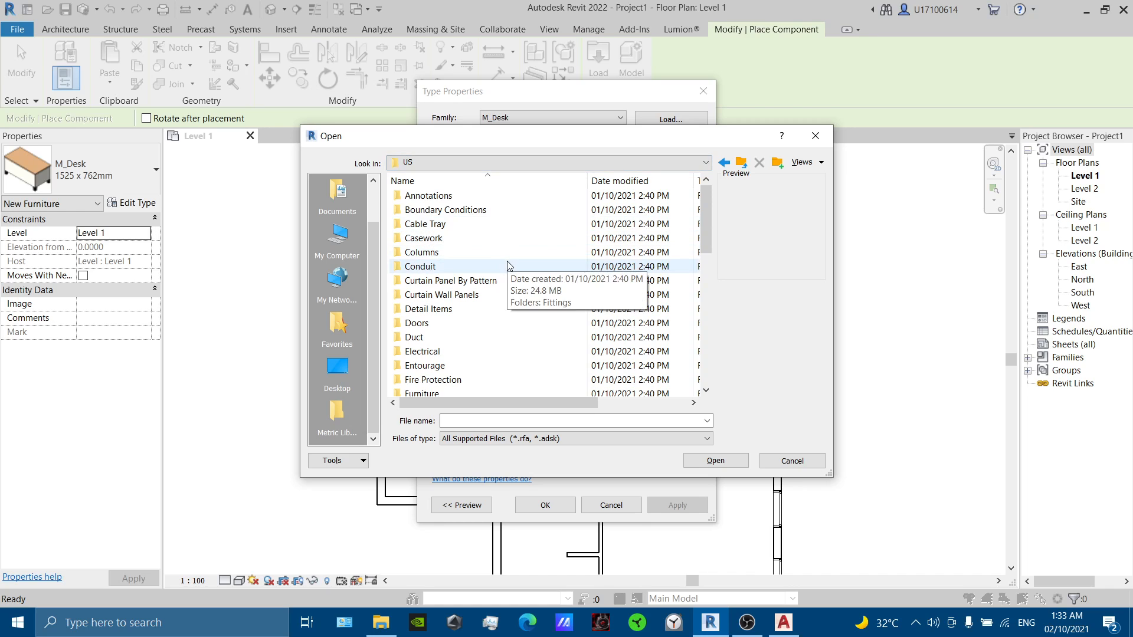
Browse to the Furniture > Seating folder of the US library.
{"action": "scroll", "coordinate": [506, 275], "scroll_direction": "down", "scroll_amount": 1}
{"action": "scroll", "coordinate": [506, 278], "scroll_direction": "down", "scroll_amount": 1}
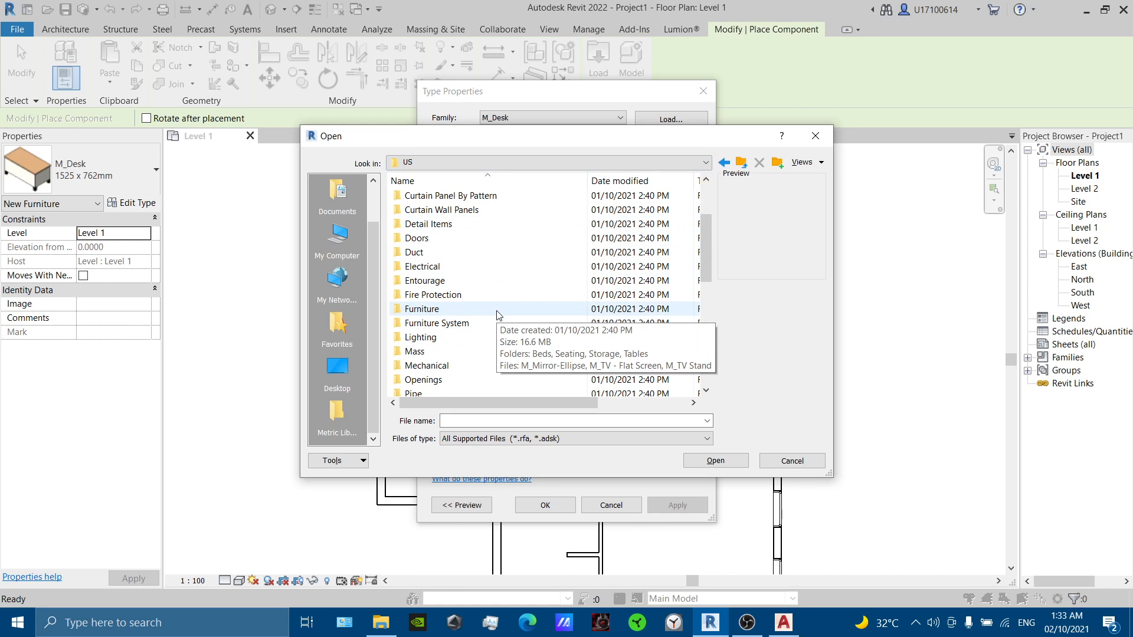
{"action": "left_click", "coordinate": [498, 311]}
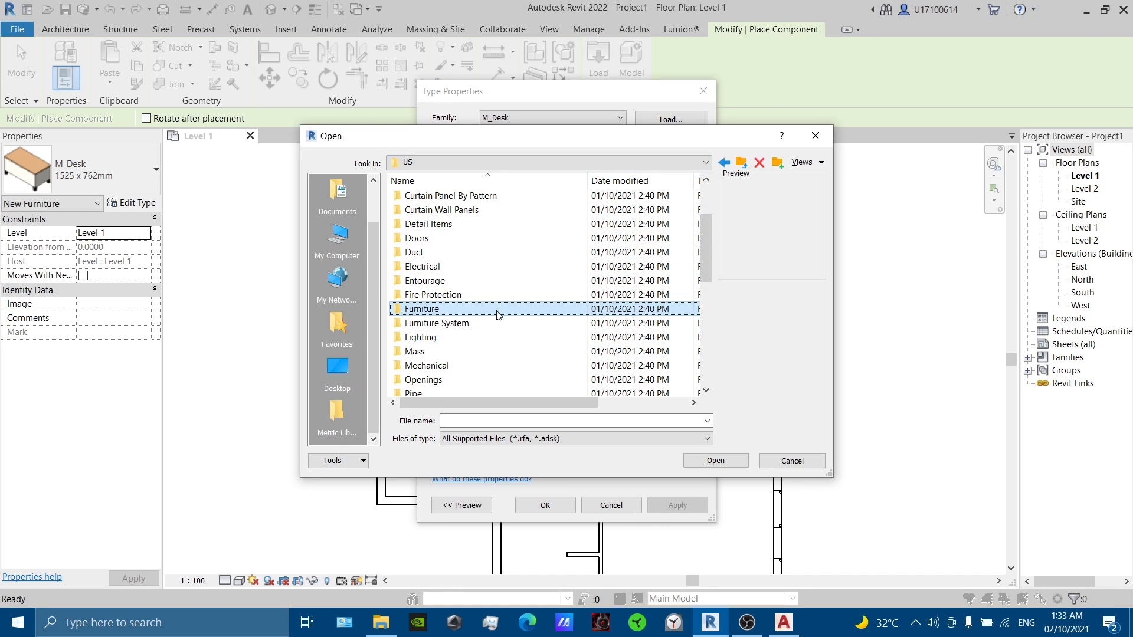
{"action": "double_click", "coordinate": [498, 311]}
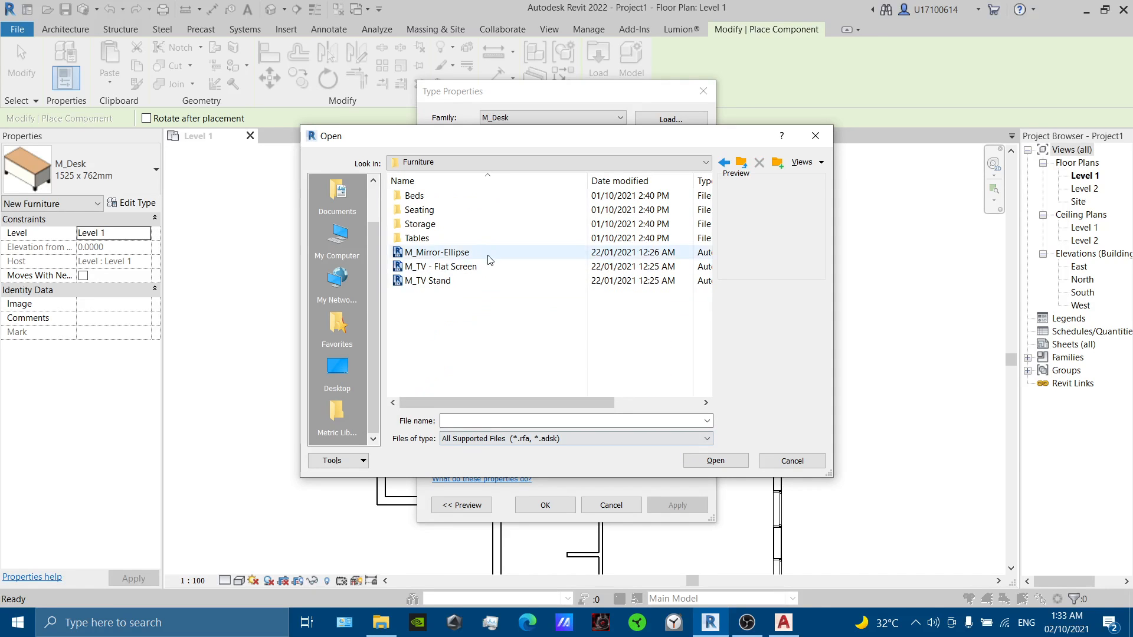
{"action": "double_click", "coordinate": [471, 212]}
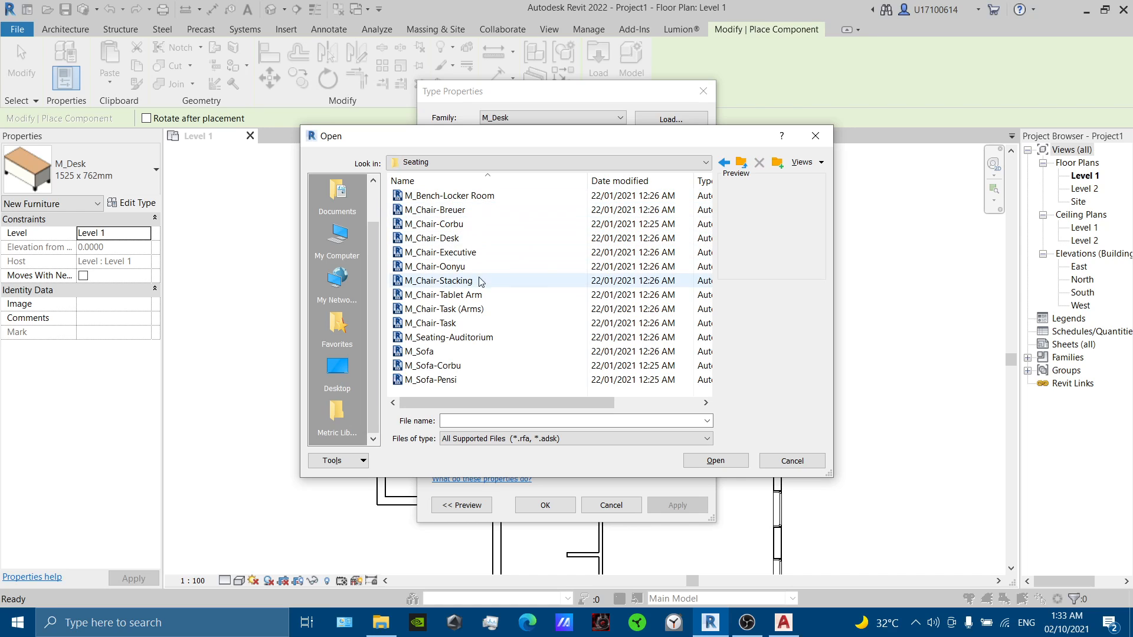
Preview several chair families in the Seating folder and load M_Chair-Task (Arms).
{"action": "left_click", "coordinate": [479, 313]}
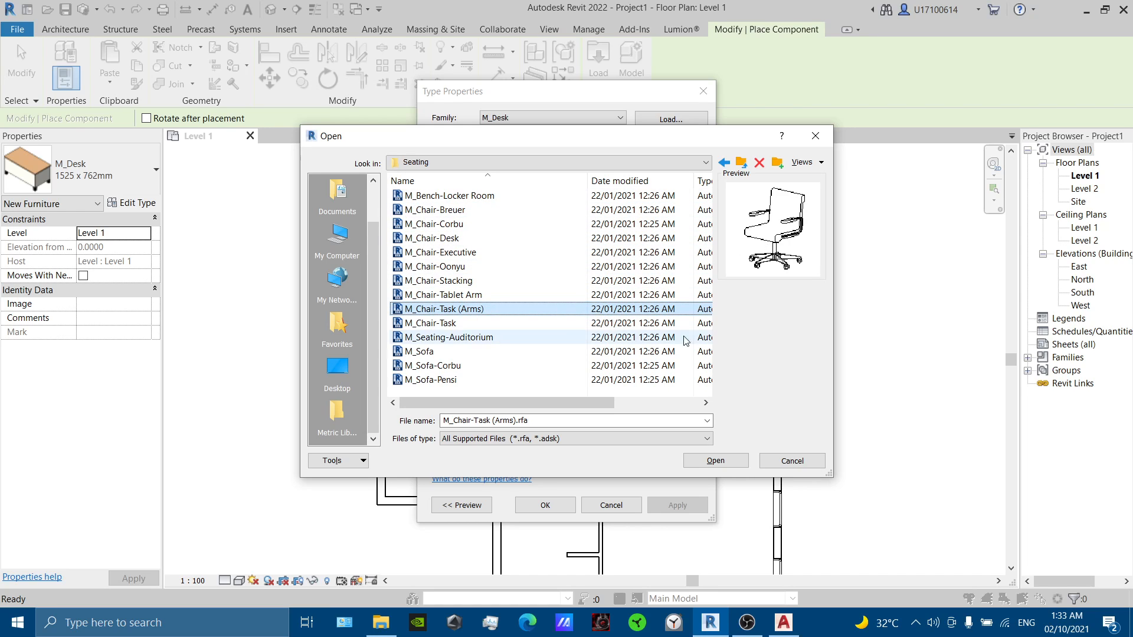
{"action": "left_click", "coordinate": [558, 224]}
{"action": "left_click", "coordinate": [551, 239]}
{"action": "left_click", "coordinate": [549, 268]}
{"action": "left_click", "coordinate": [544, 281]}
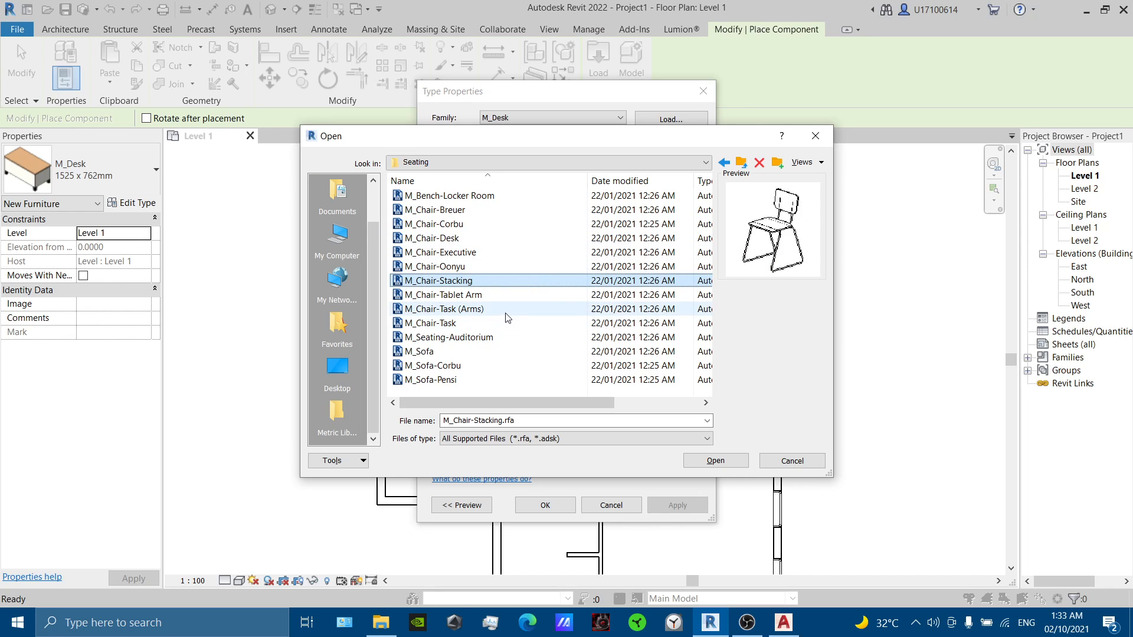
{"action": "left_click", "coordinate": [539, 309]}
{"action": "double_click", "coordinate": [540, 313]}
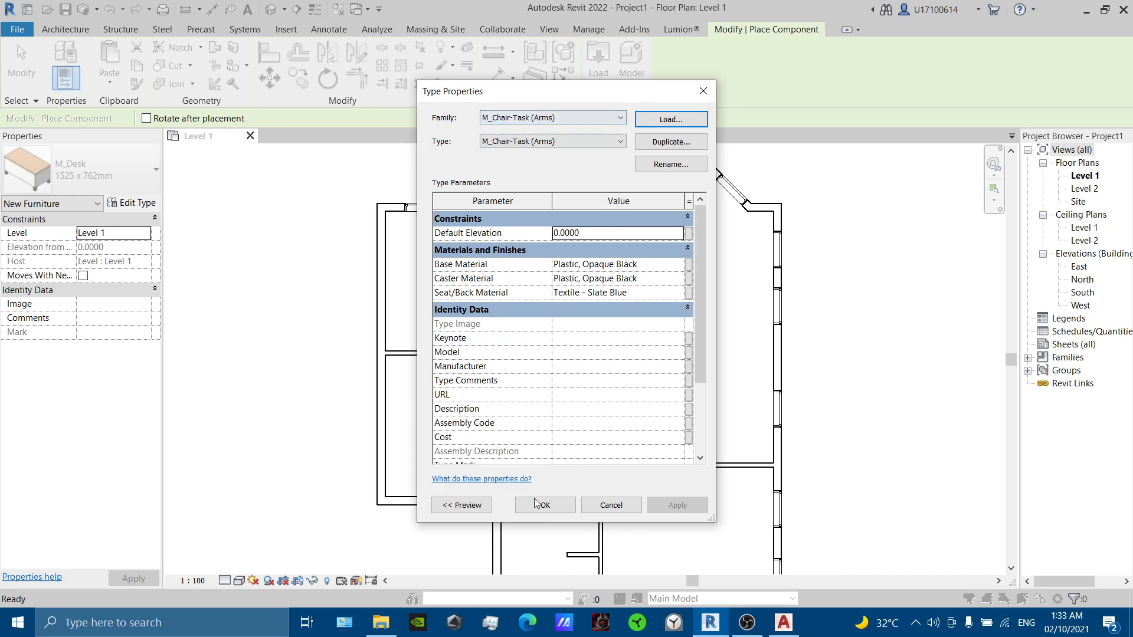
Place the M_Chair-Task (Arms) component centred on the desk, between the desk and the top wall of the upper-left room.
{"action": "left_click", "coordinate": [531, 500]}
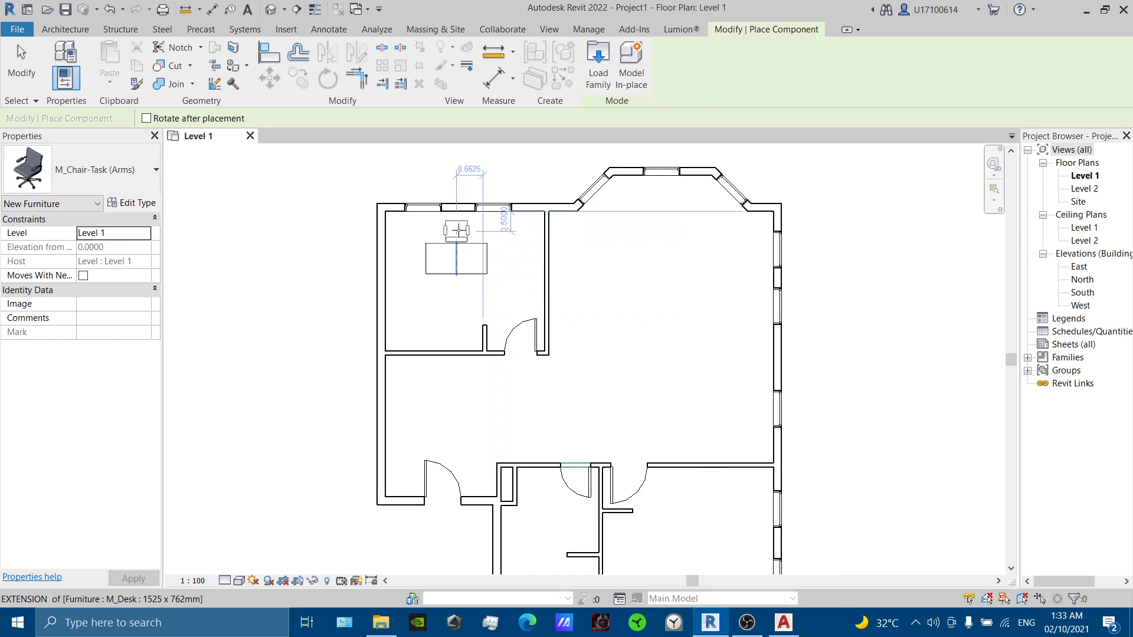
{"action": "scroll", "coordinate": [458, 230], "scroll_direction": "up", "scroll_amount": 3}
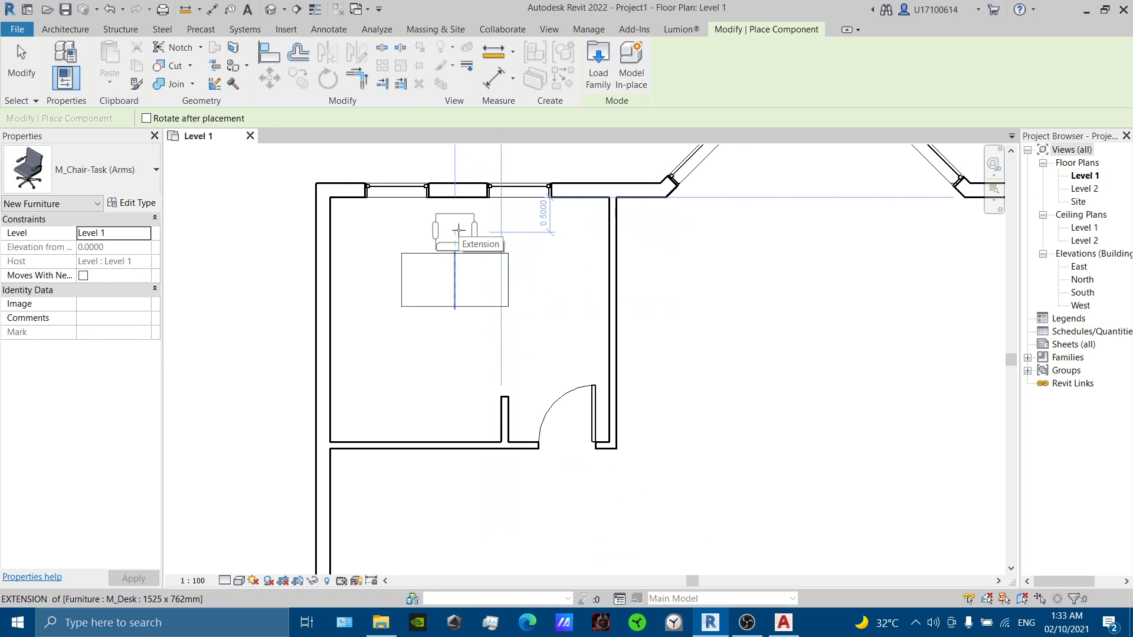
{"action": "left_click", "coordinate": [458, 230]}
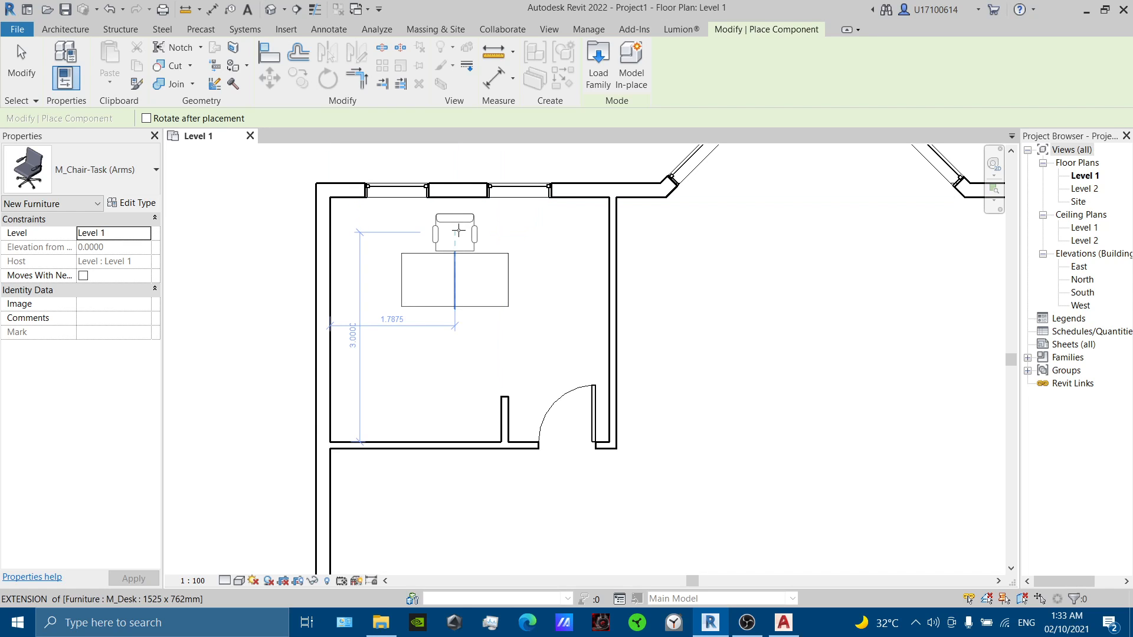
{"action": "scroll", "coordinate": [499, 236], "scroll_direction": "down", "scroll_amount": 3}
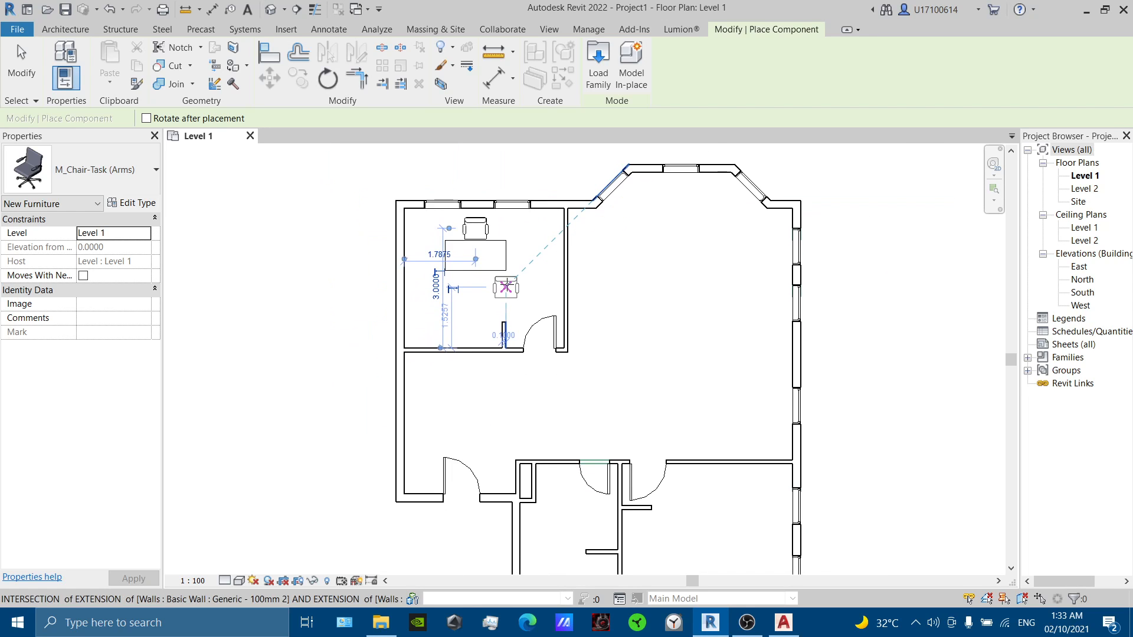
{"action": "scroll", "coordinate": [537, 304], "scroll_direction": "down", "scroll_amount": 2}
{"action": "middle_click_drag", "start_coordinate": [520, 297], "coordinate": [463, 314]}
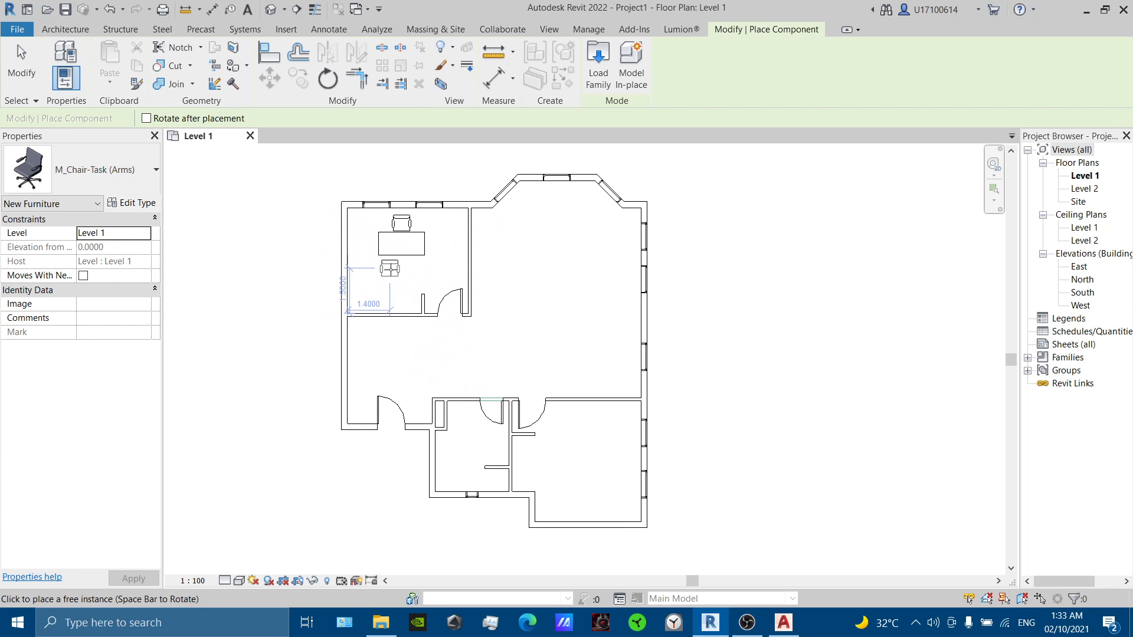
{"action": "key", "text": "Escape"}
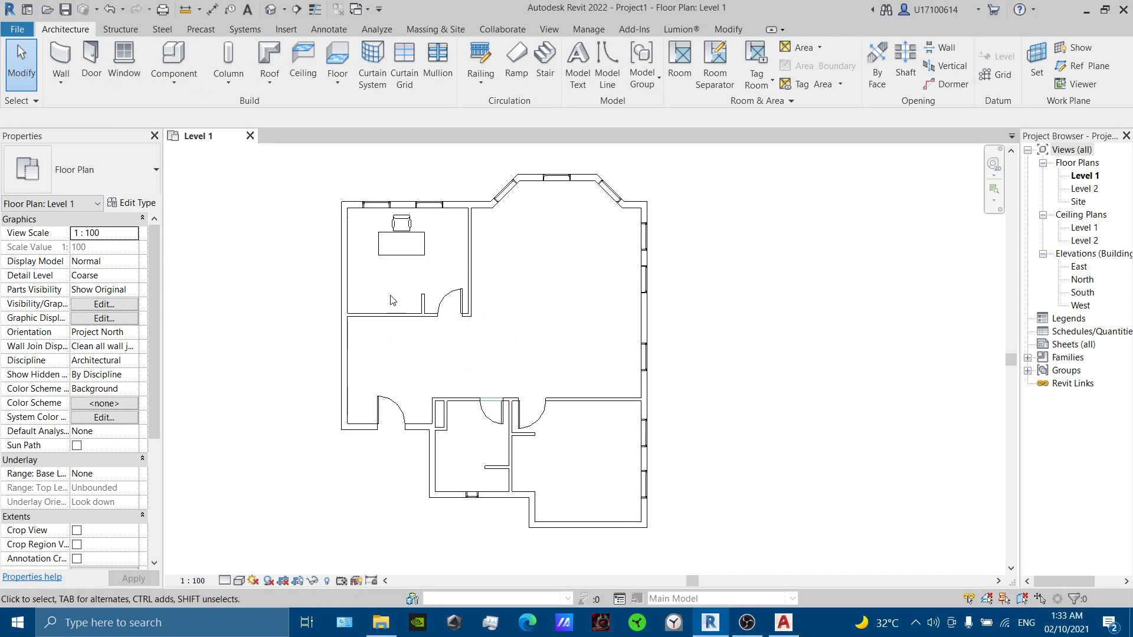
Draw a horizontal thin detail line from the end of the short stub wall to the left wall in the upper-left room.
{"action": "left_click", "coordinate": [327, 31]}
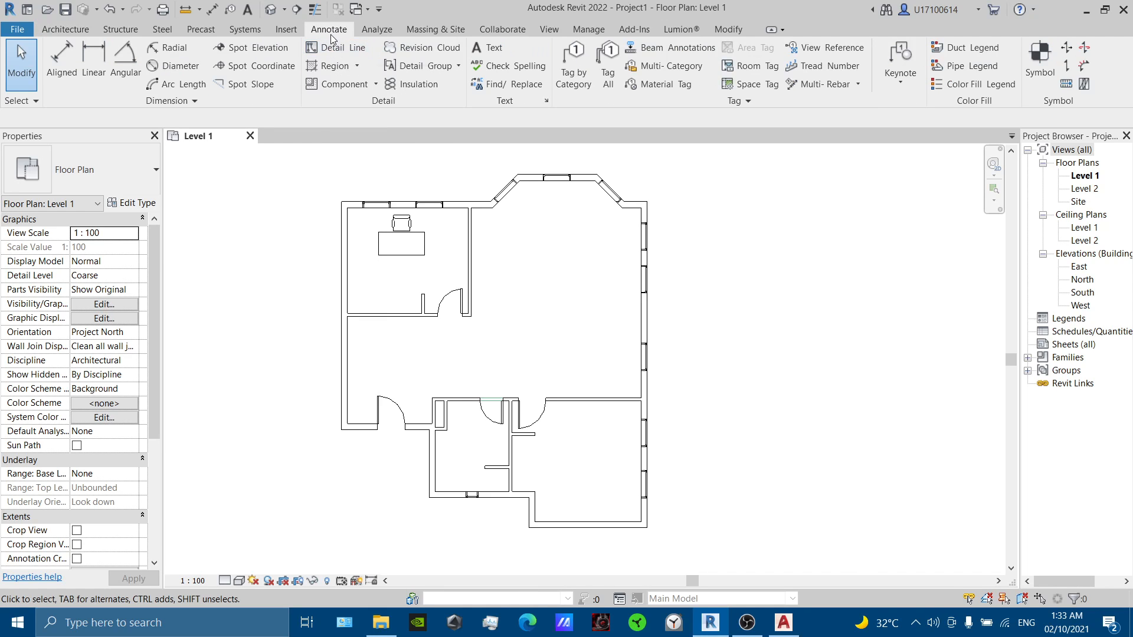
{"action": "left_click", "coordinate": [330, 46]}
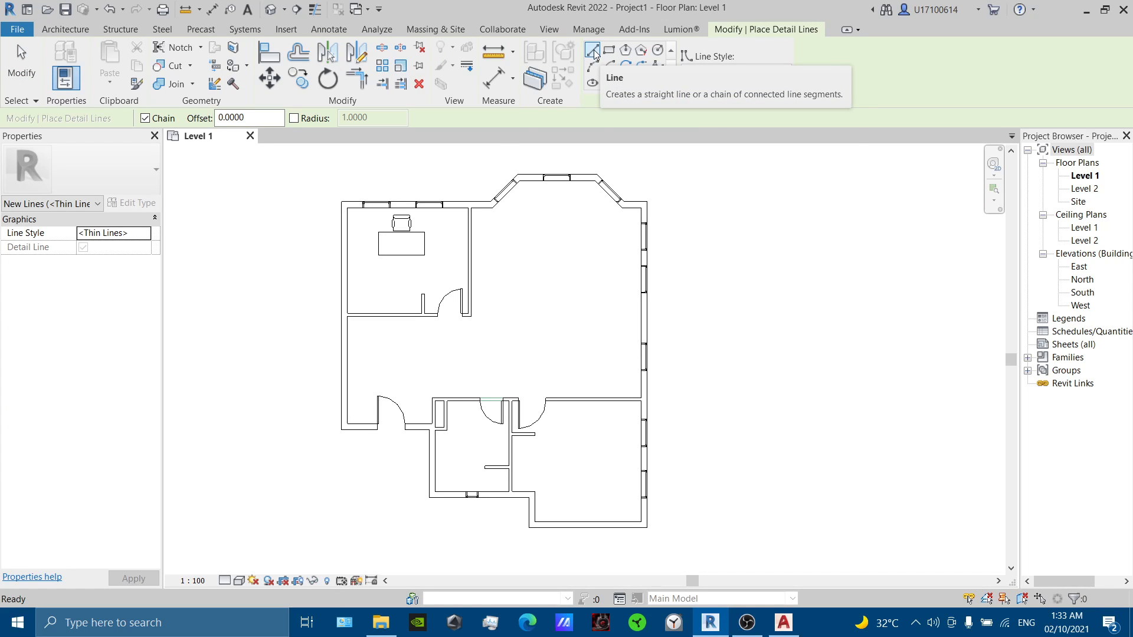
{"action": "left_click", "coordinate": [423, 294]}
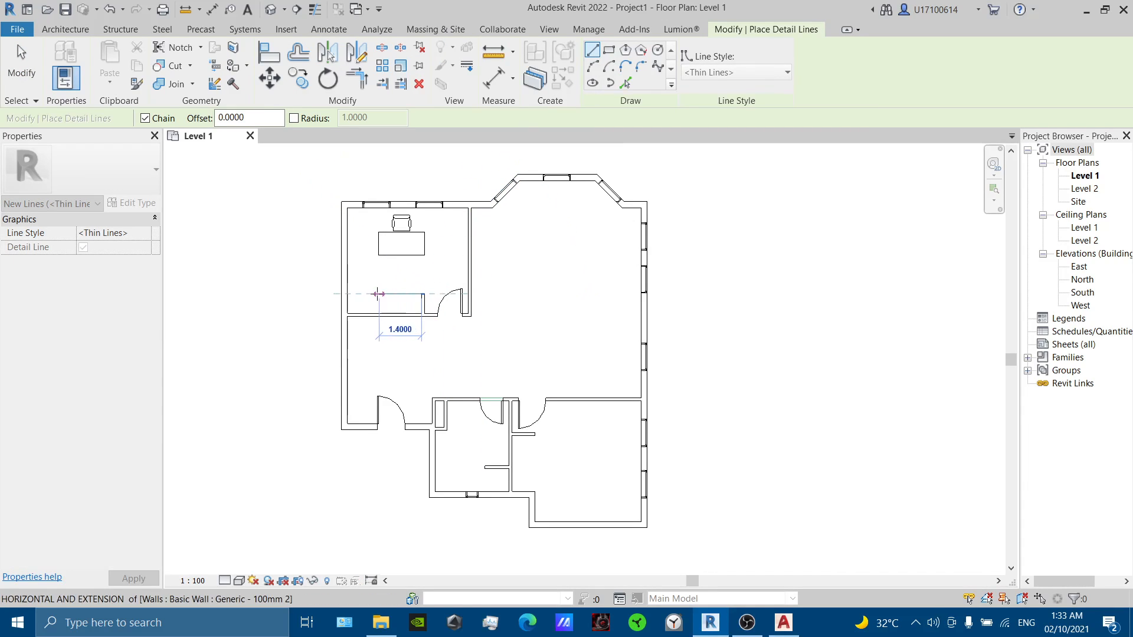
{"action": "left_click", "coordinate": [349, 294]}
{"action": "key", "text": "Escape"}
{"action": "key", "text": "Escape"}
{"action": "left_click", "coordinate": [406, 294]}
{"action": "left_click", "coordinate": [387, 287]}
Start loading a plumbing component family and browse the US library to the Architectural > Fixtures > Water Closets folder.
{"action": "middle_click_drag", "start_coordinate": [419, 353], "coordinate": [408, 316]}
{"action": "scroll", "coordinate": [452, 377], "scroll_direction": "up", "scroll_amount": 3}
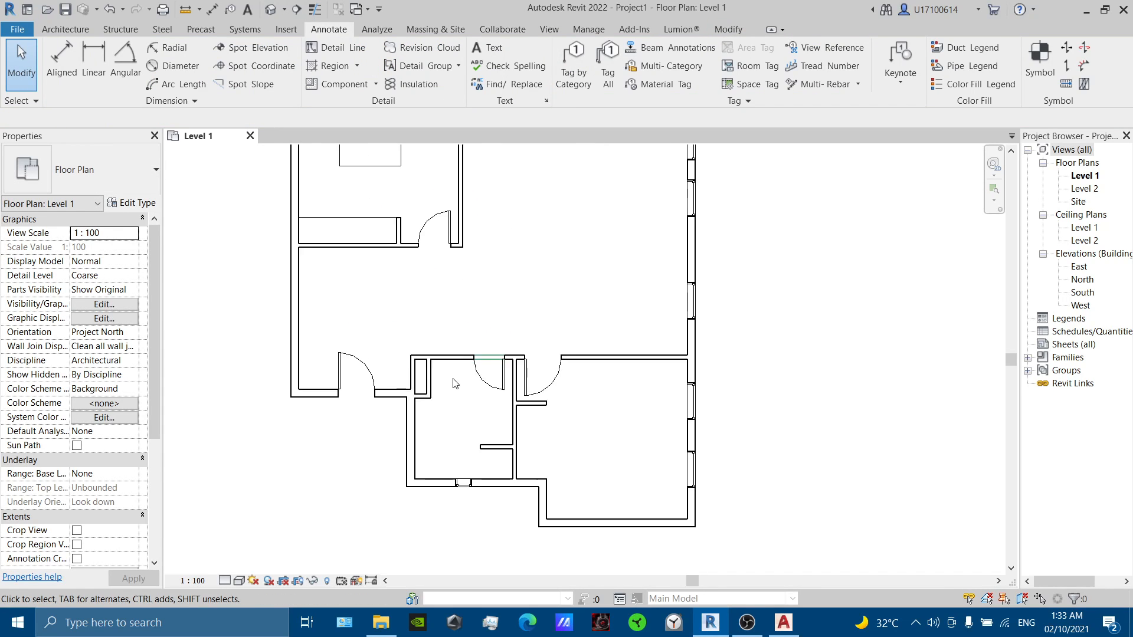
{"action": "middle_click_drag", "start_coordinate": [452, 378], "coordinate": [458, 343]}
{"action": "scroll", "coordinate": [459, 343], "scroll_direction": "up", "scroll_amount": 1}
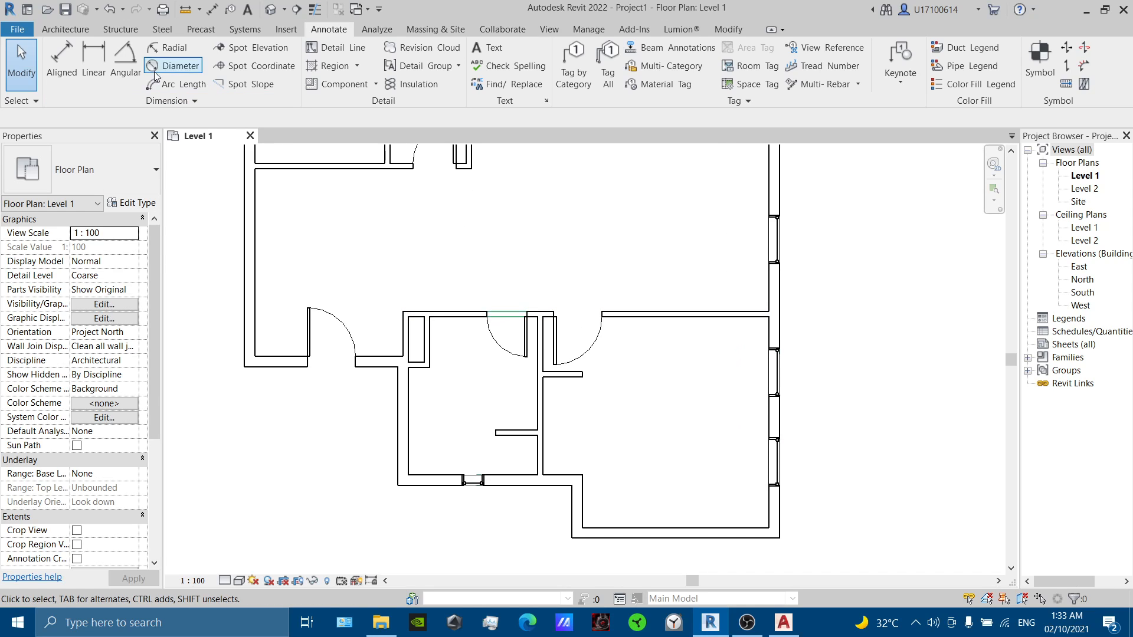
{"action": "left_click", "coordinate": [63, 34]}
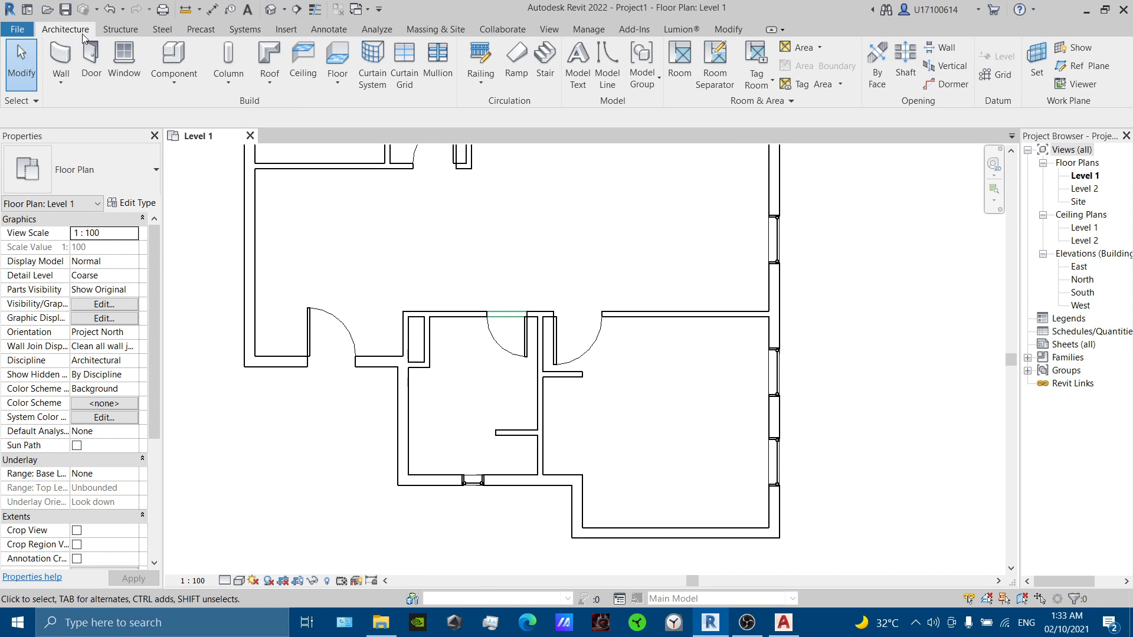
{"action": "left_click", "coordinate": [174, 53]}
{"action": "left_click", "coordinate": [131, 203]}
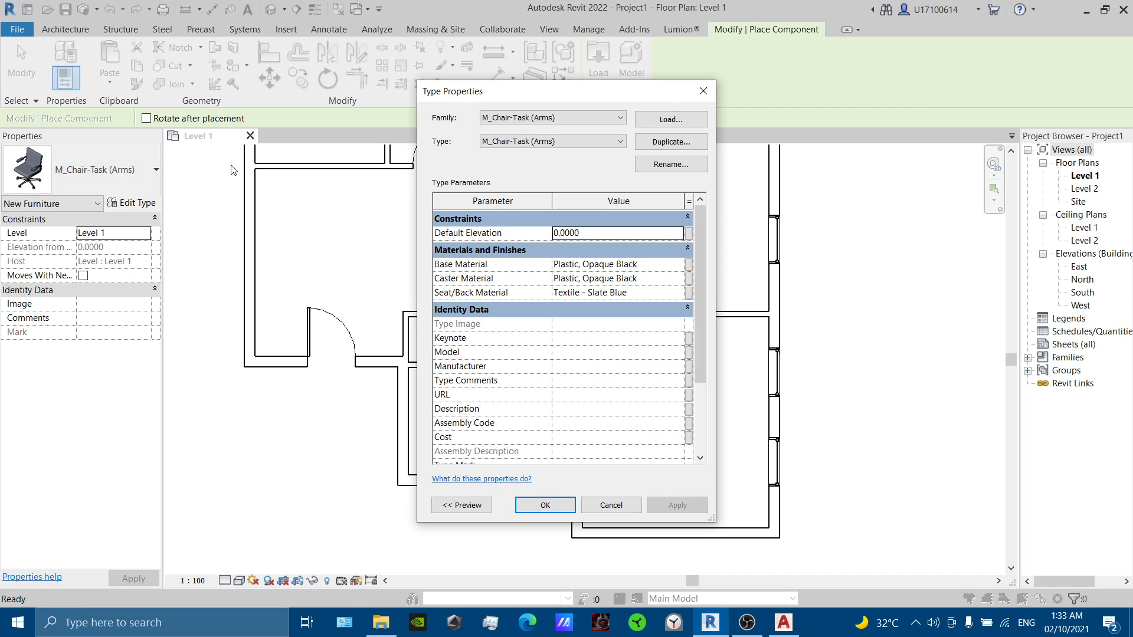
{"action": "left_click", "coordinate": [668, 121]}
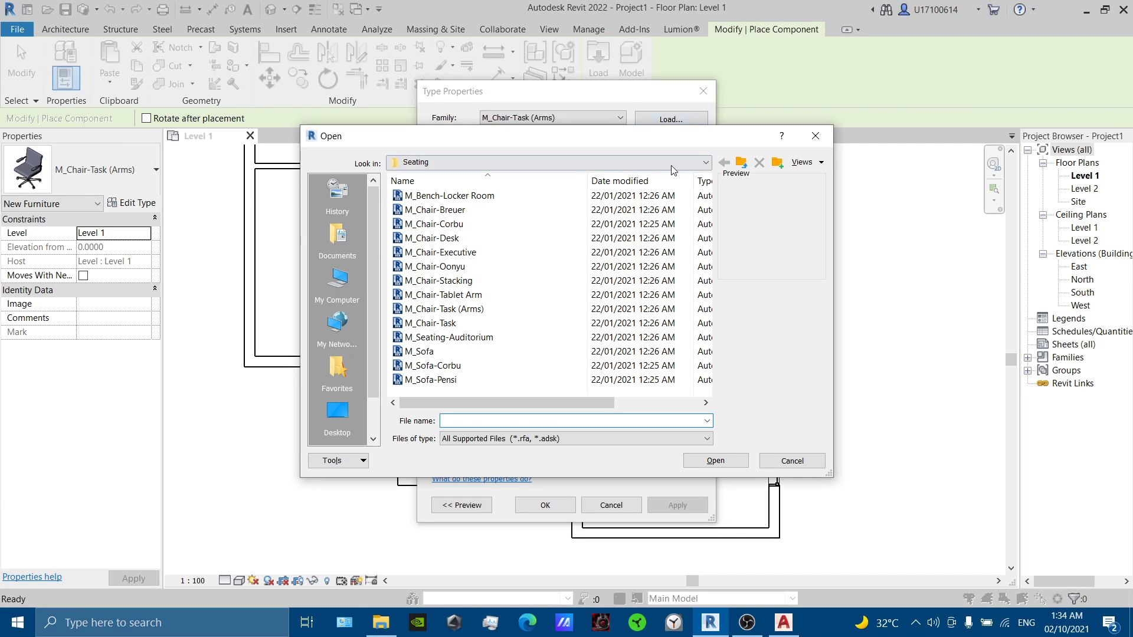
{"action": "left_click", "coordinate": [738, 166]}
{"action": "left_click", "coordinate": [737, 165]}
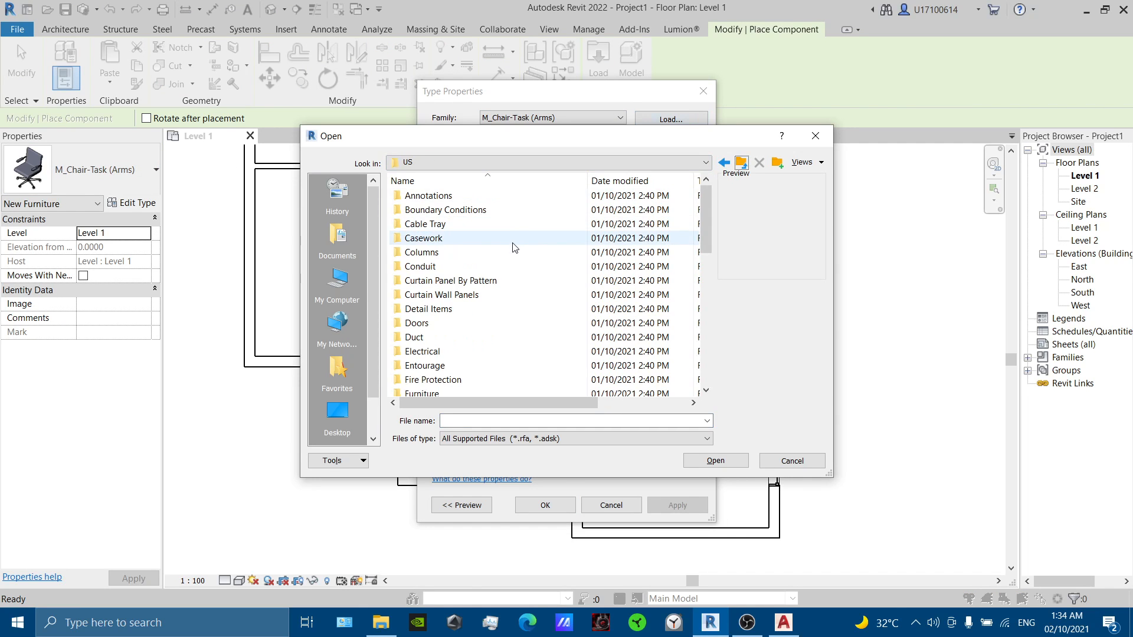
{"action": "scroll", "coordinate": [514, 254], "scroll_direction": "down", "scroll_amount": 3}
{"action": "scroll", "coordinate": [514, 256], "scroll_direction": "down", "scroll_amount": 1}
{"action": "double_click", "coordinate": [492, 343]}
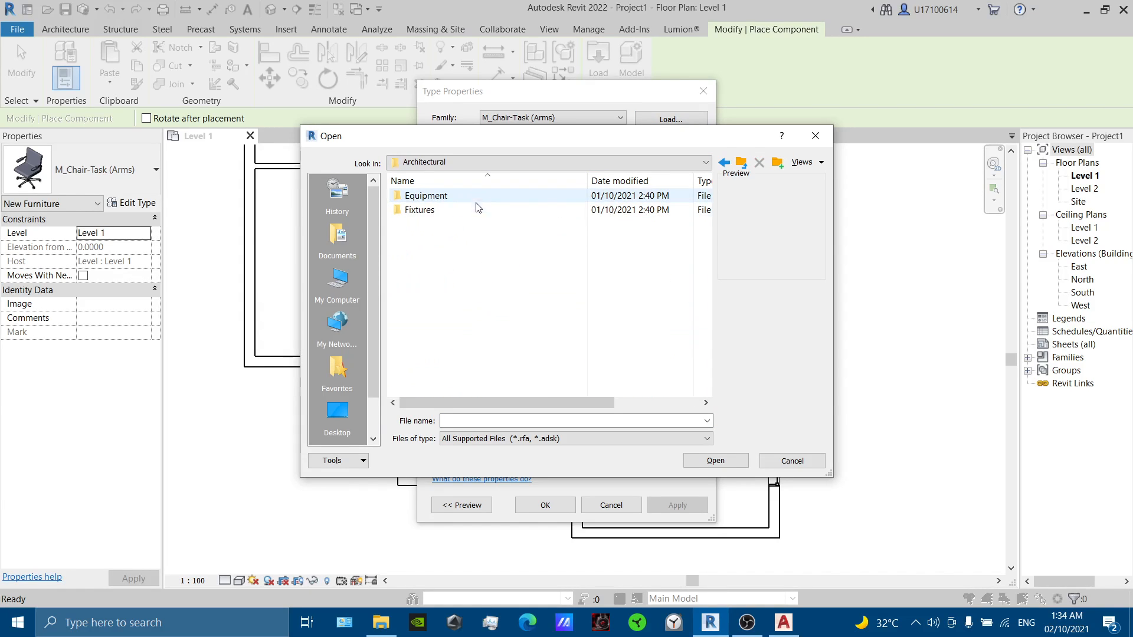
{"action": "left_click", "coordinate": [478, 211]}
{"action": "double_click", "coordinate": [478, 211]}
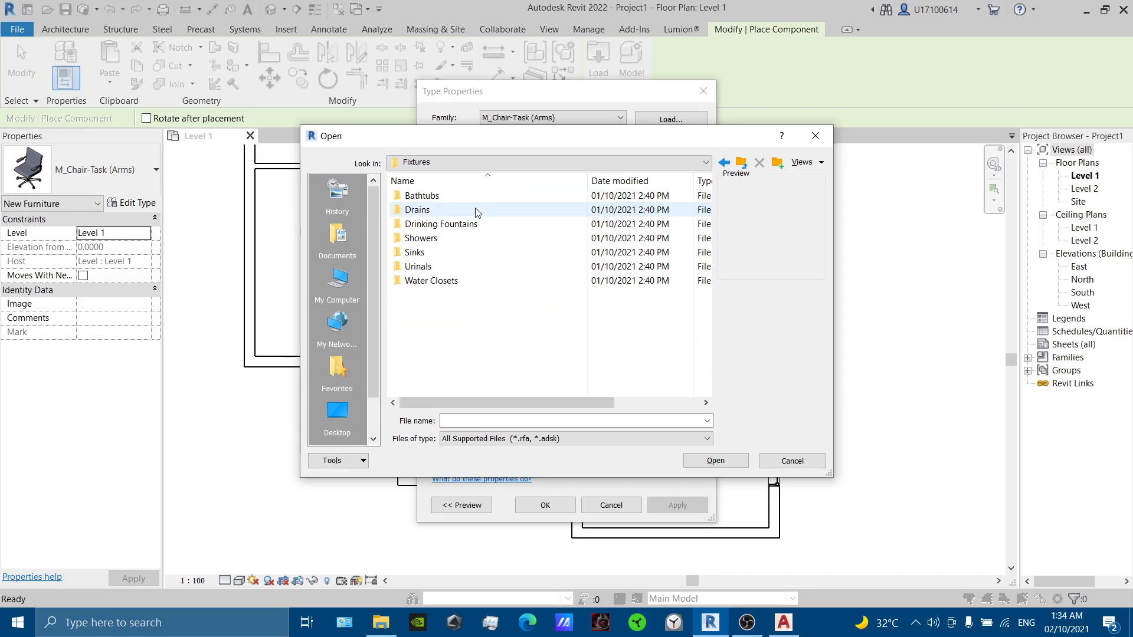
{"action": "double_click", "coordinate": [485, 281]}
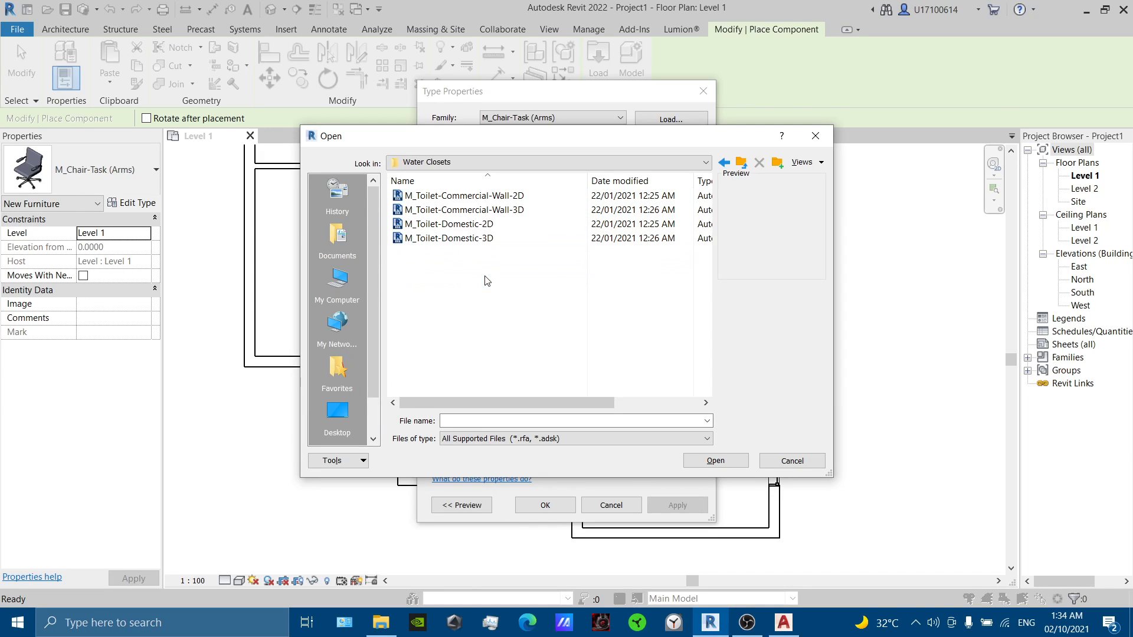
Load M_Toilet-Domestic-3D and place it in the bathroom against the small shaft wall opposite the door.
{"action": "left_click", "coordinate": [483, 239]}
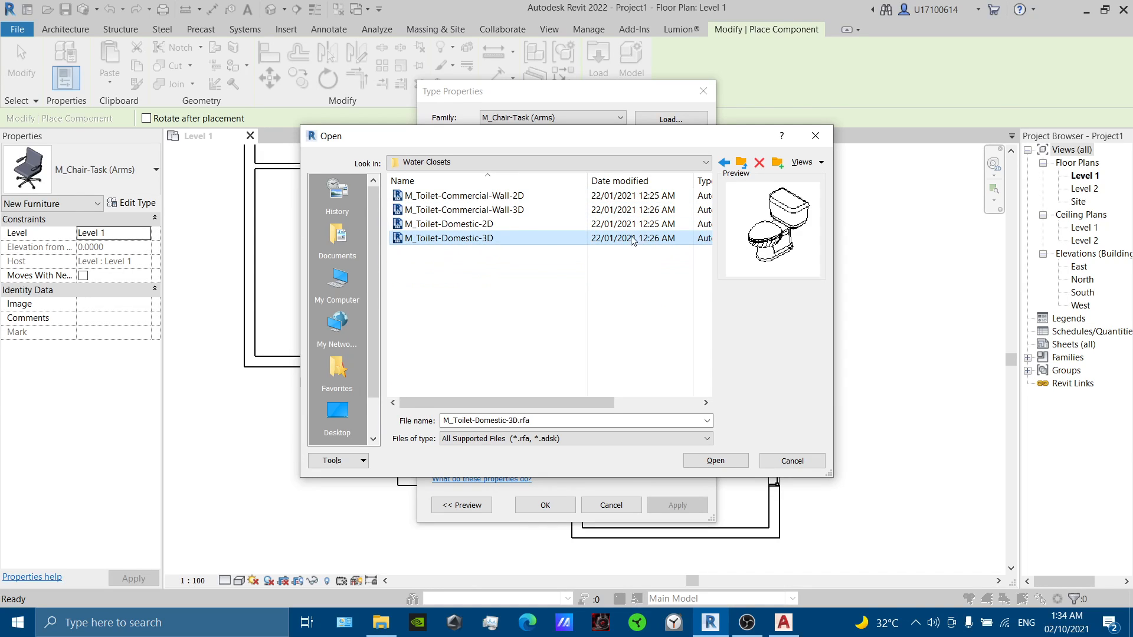
{"action": "left_click", "coordinate": [515, 228]}
{"action": "left_click", "coordinate": [515, 237]}
{"action": "double_click", "coordinate": [514, 239]}
{"action": "left_click", "coordinate": [540, 504]}
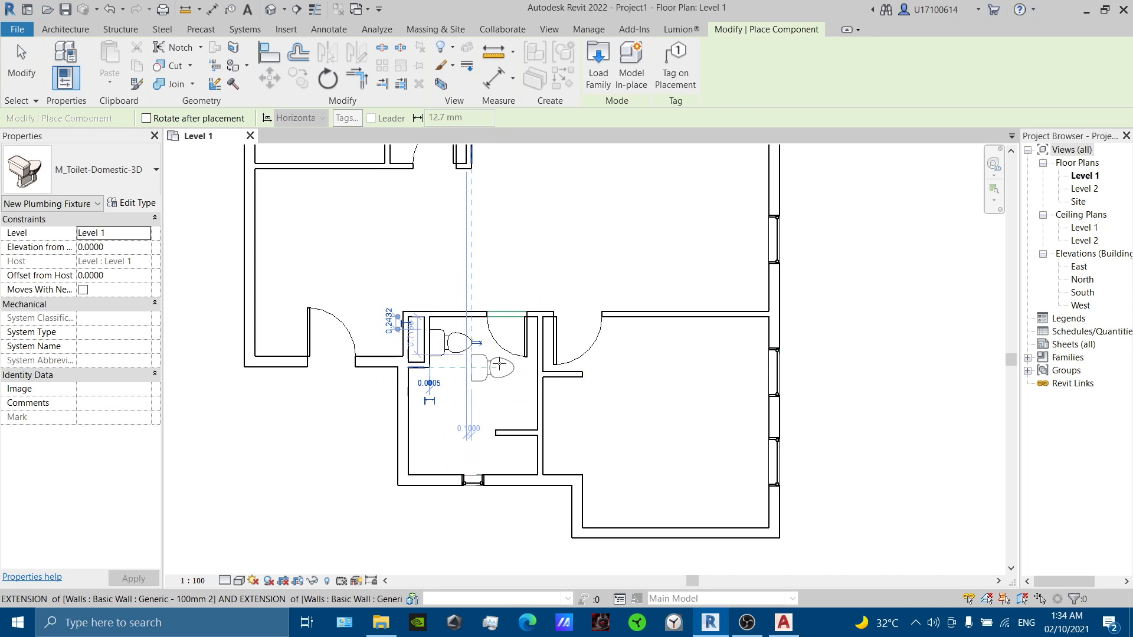
{"action": "left_click", "coordinate": [455, 341]}
Load M_Tub-Free Standing-3D from the Bathtubs folder and place the 760 x 1525mm tub vertically along the bathroom's left wall.
{"action": "left_click", "coordinate": [131, 203]}
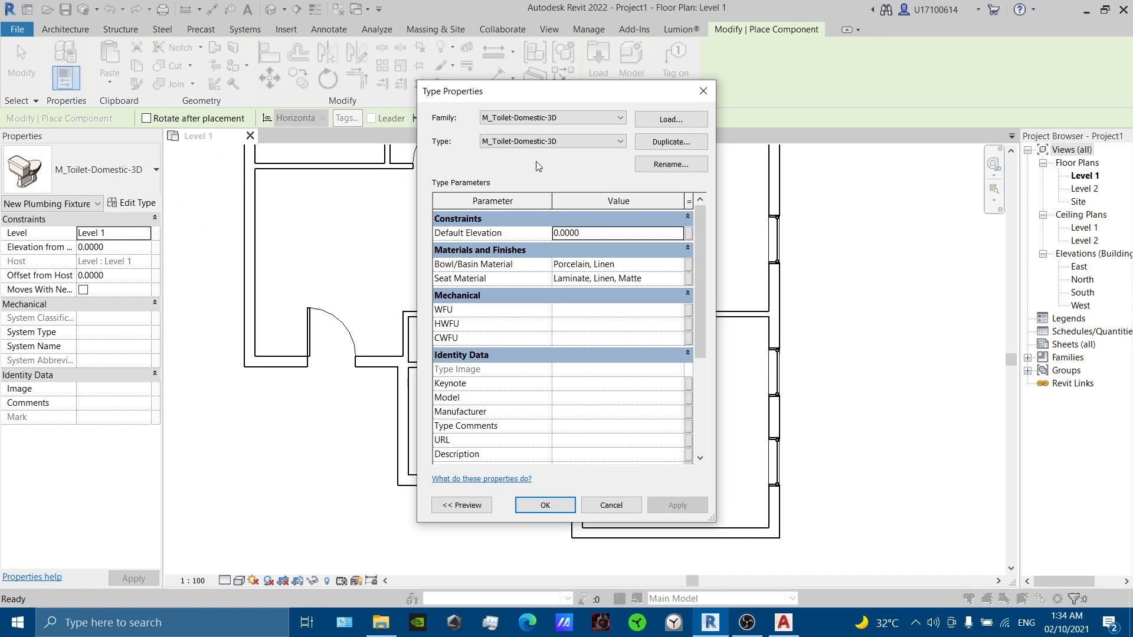
{"action": "left_click", "coordinate": [656, 121]}
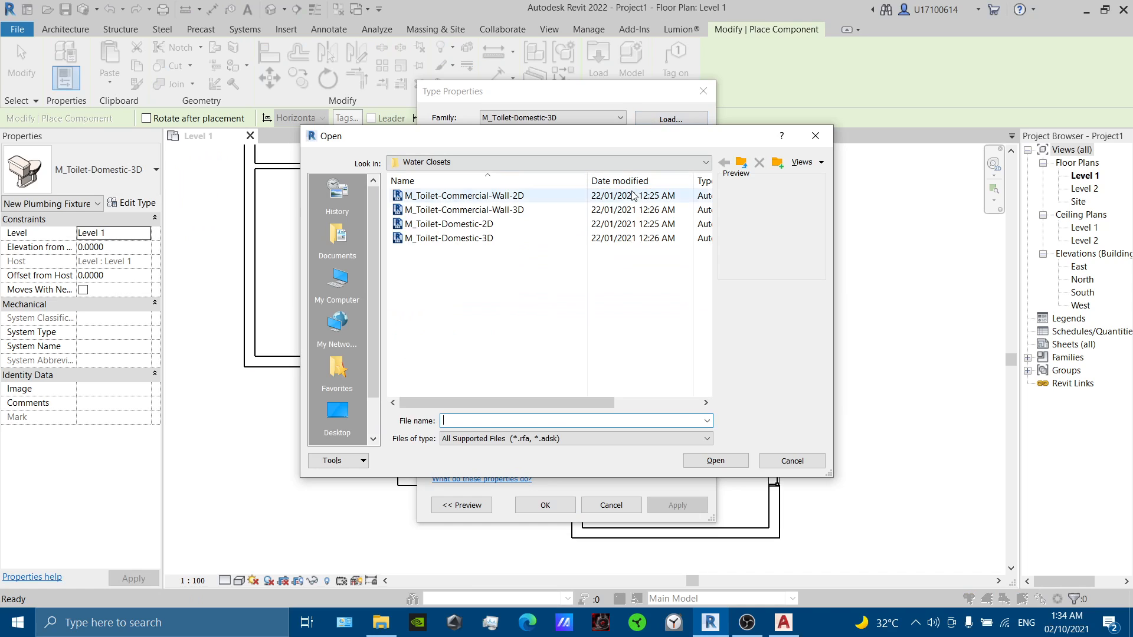
{"action": "left_click", "coordinate": [742, 164]}
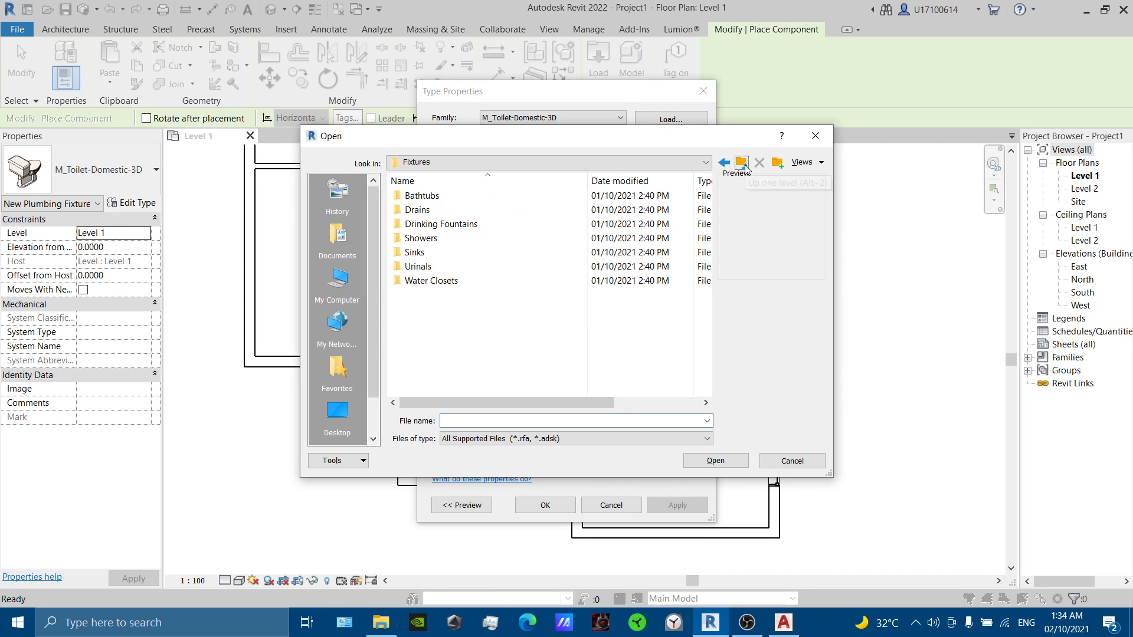
{"action": "double_click", "coordinate": [516, 198]}
{"action": "left_click", "coordinate": [487, 238]}
{"action": "double_click", "coordinate": [501, 211]}
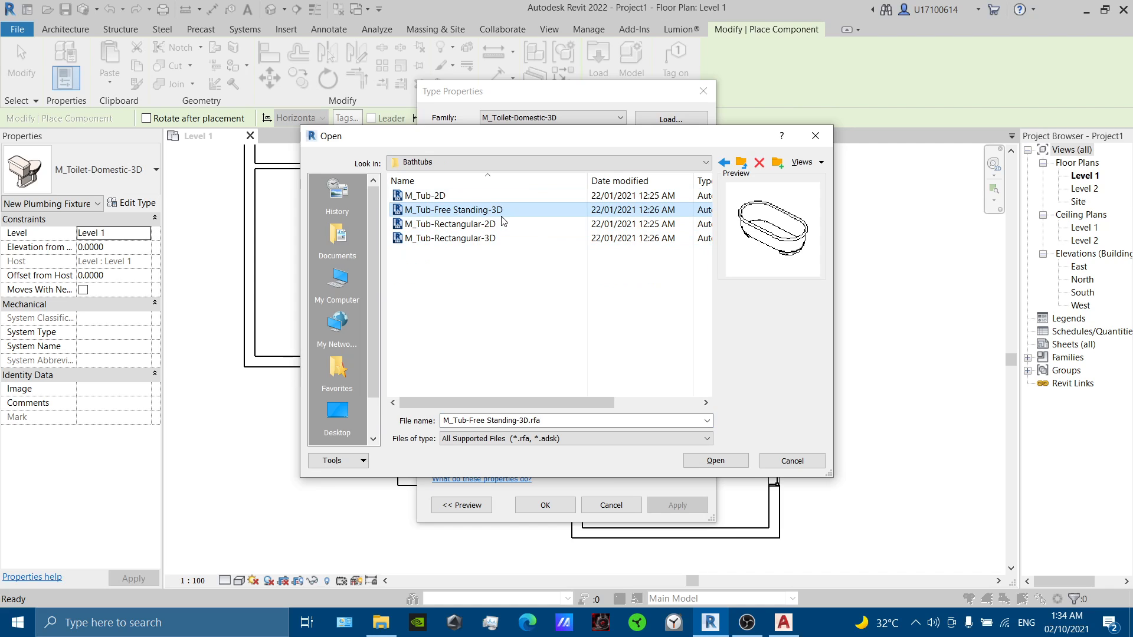
{"action": "left_click", "coordinate": [546, 507]}
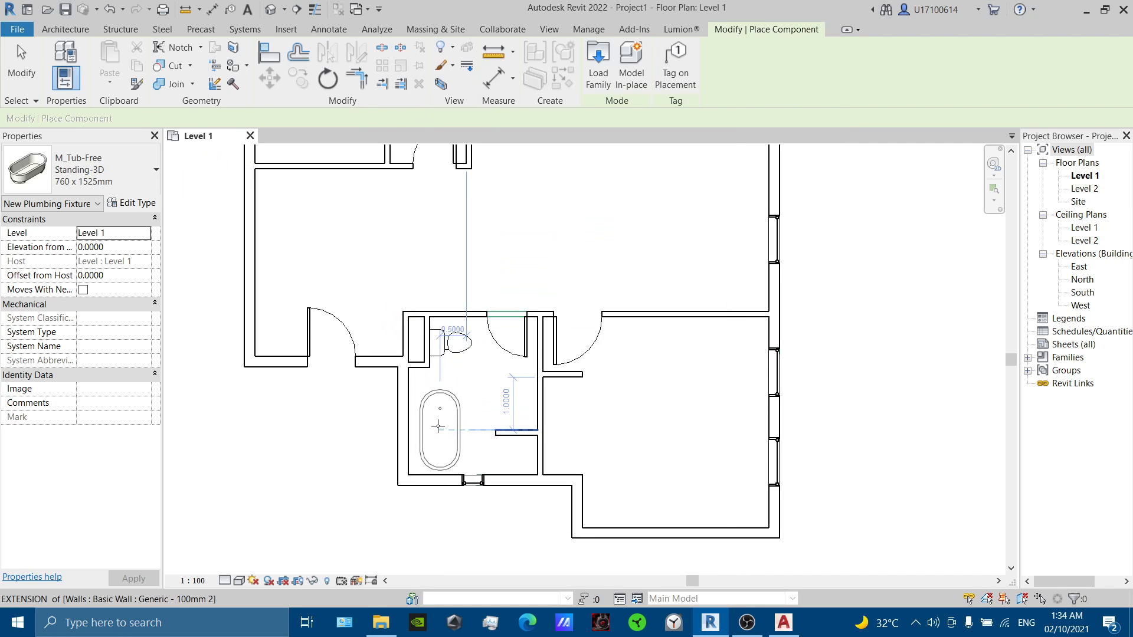
{"action": "left_click", "coordinate": [430, 419]}
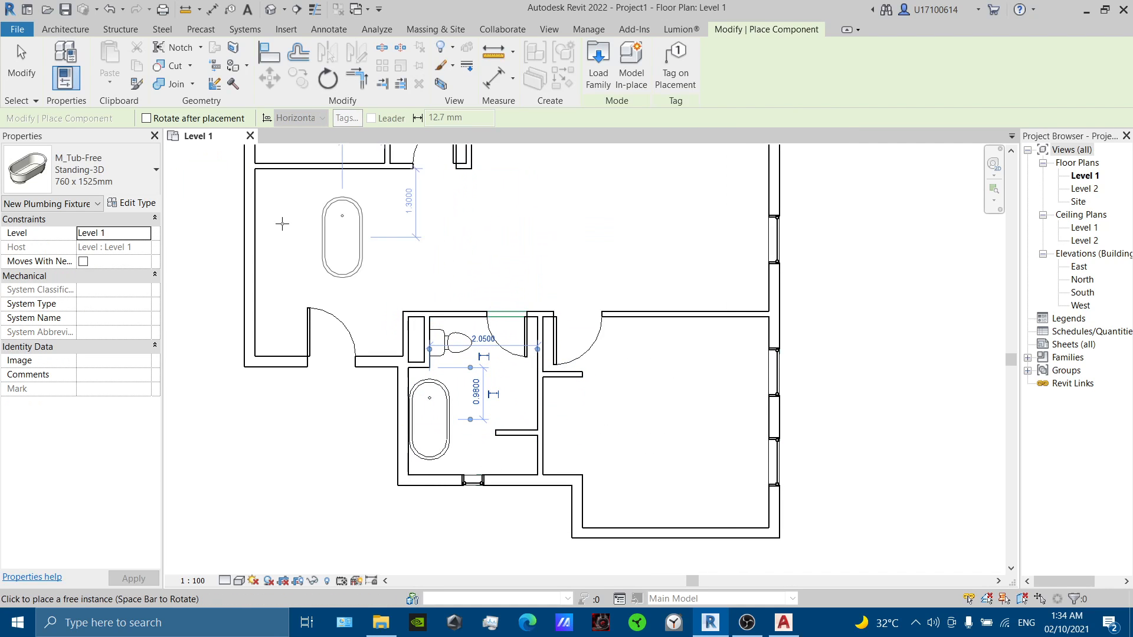
Load the M_Sink Kitchen-Single family from the Fixtures > Sinks folder with the 760 x 535mm type.
{"action": "left_click", "coordinate": [140, 204]}
{"action": "left_click", "coordinate": [671, 120]}
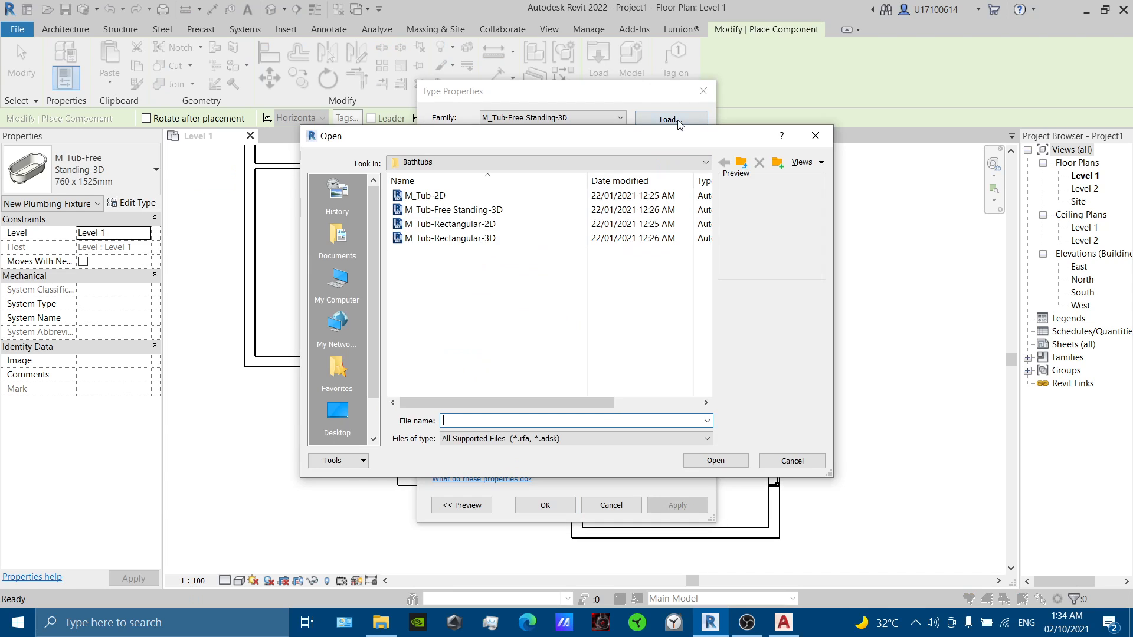
{"action": "left_click", "coordinate": [742, 163]}
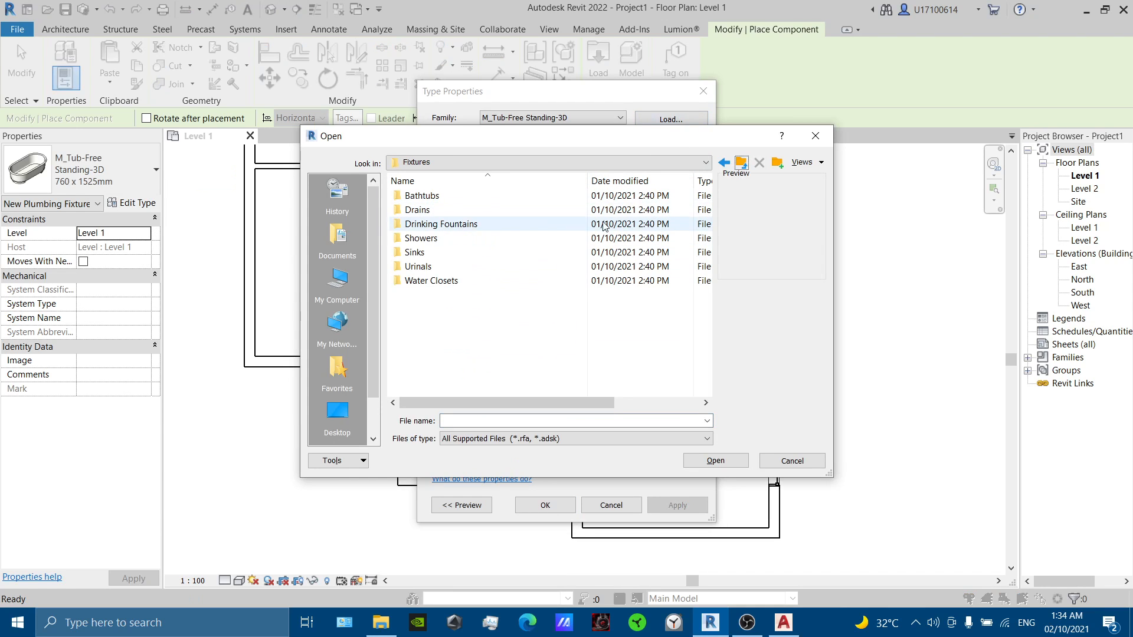
{"action": "double_click", "coordinate": [522, 253]}
{"action": "left_click", "coordinate": [512, 224]}
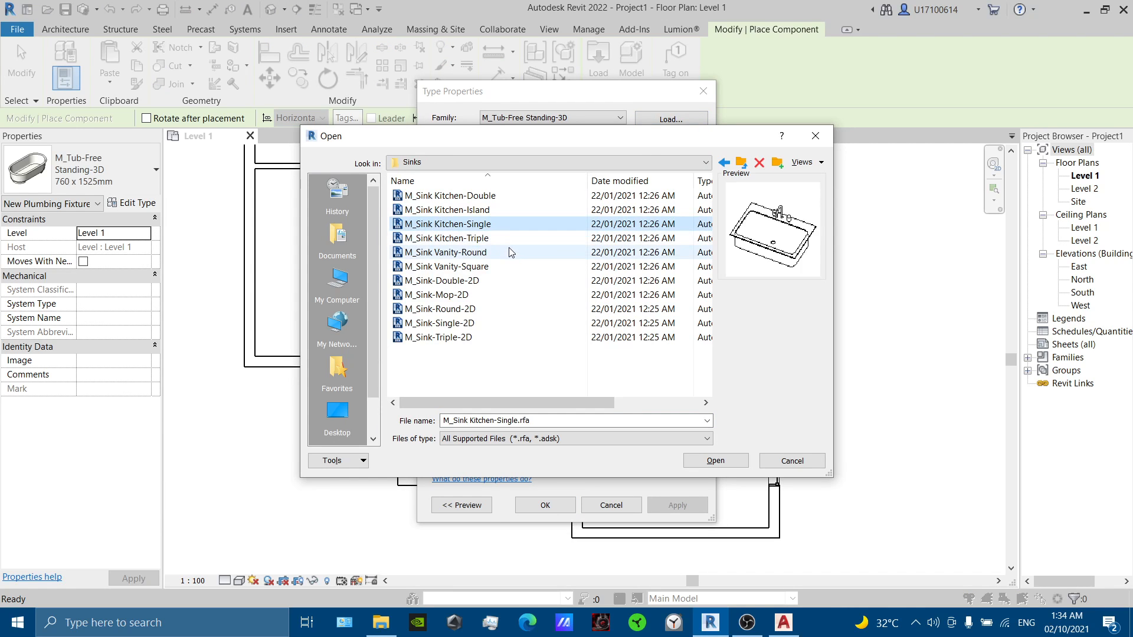
{"action": "double_click", "coordinate": [512, 225]}
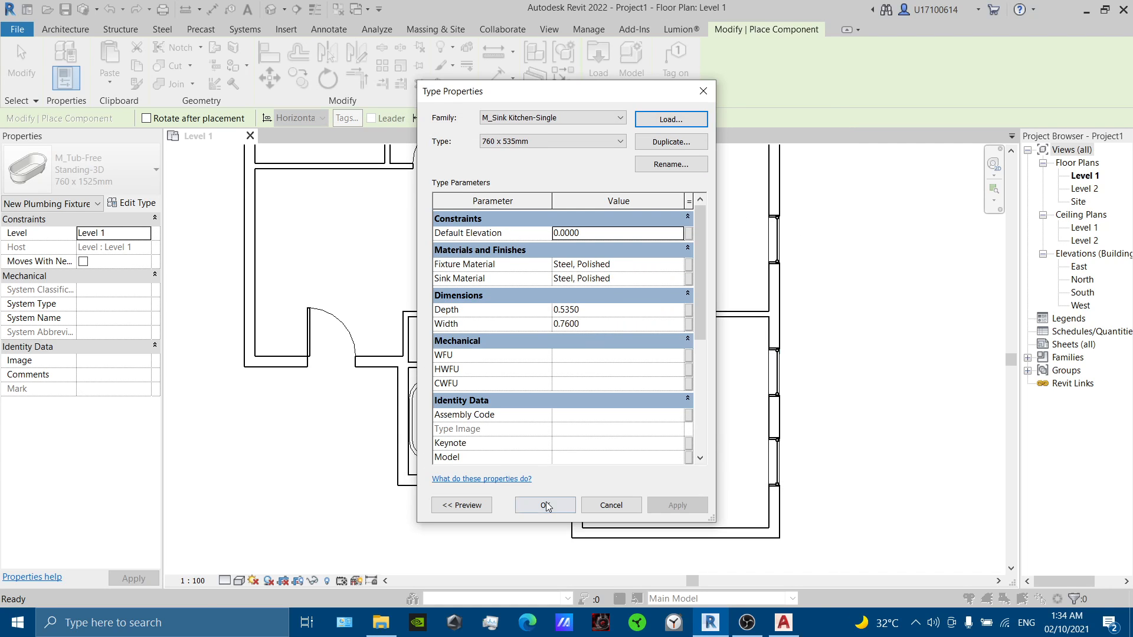
{"action": "left_click", "coordinate": [523, 435]}
Rotate the sink so its faucet faces the bathroom's right wall and place it against that wall, above the stub wall.
{"action": "key", "text": "space"}
{"action": "key", "text": "space"}
{"action": "key", "text": "space"}
{"action": "key", "text": "space"}
{"action": "key", "text": "space"}
{"action": "key", "text": "space"}
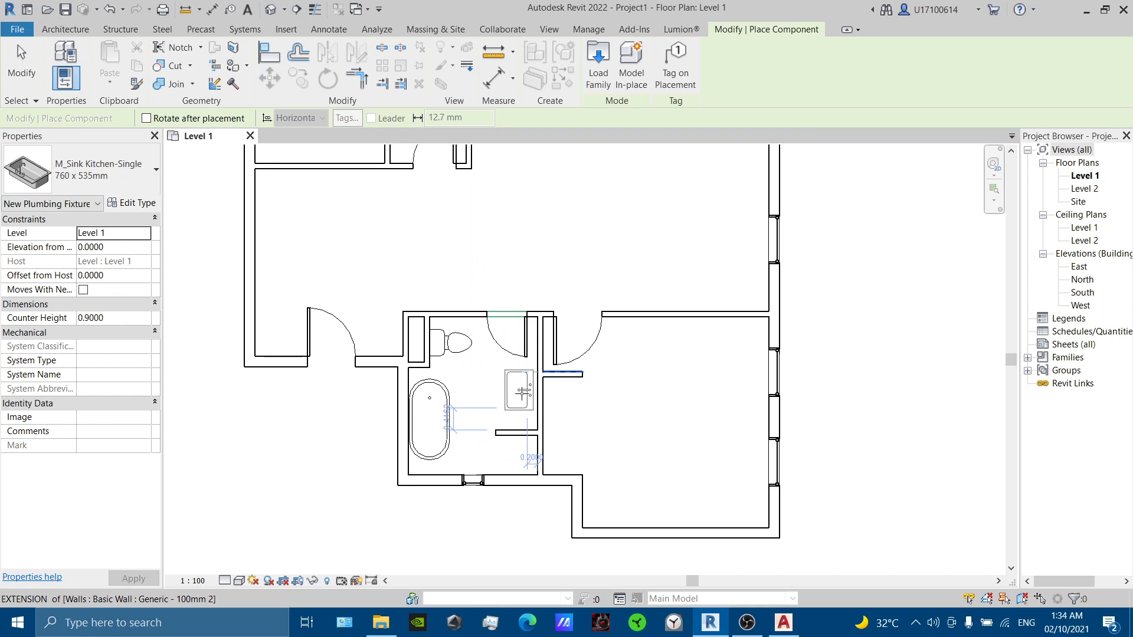
{"action": "scroll", "coordinate": [522, 392], "scroll_direction": "up", "scroll_amount": 3}
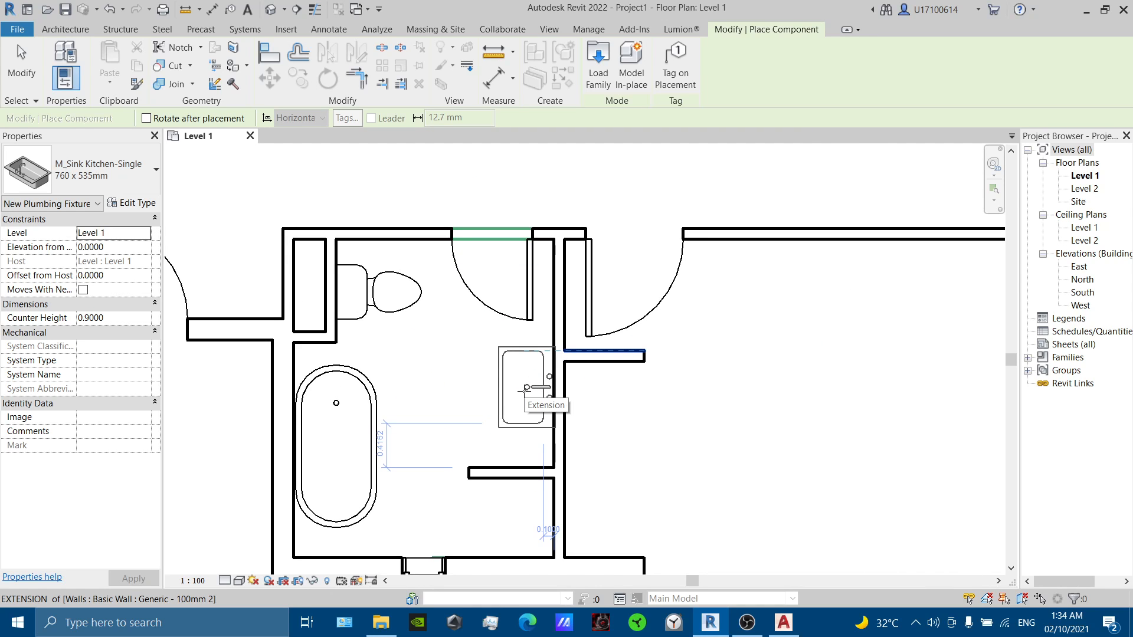
{"action": "left_click", "coordinate": [525, 391]}
{"action": "scroll", "coordinate": [519, 401], "scroll_direction": "down", "scroll_amount": 2}
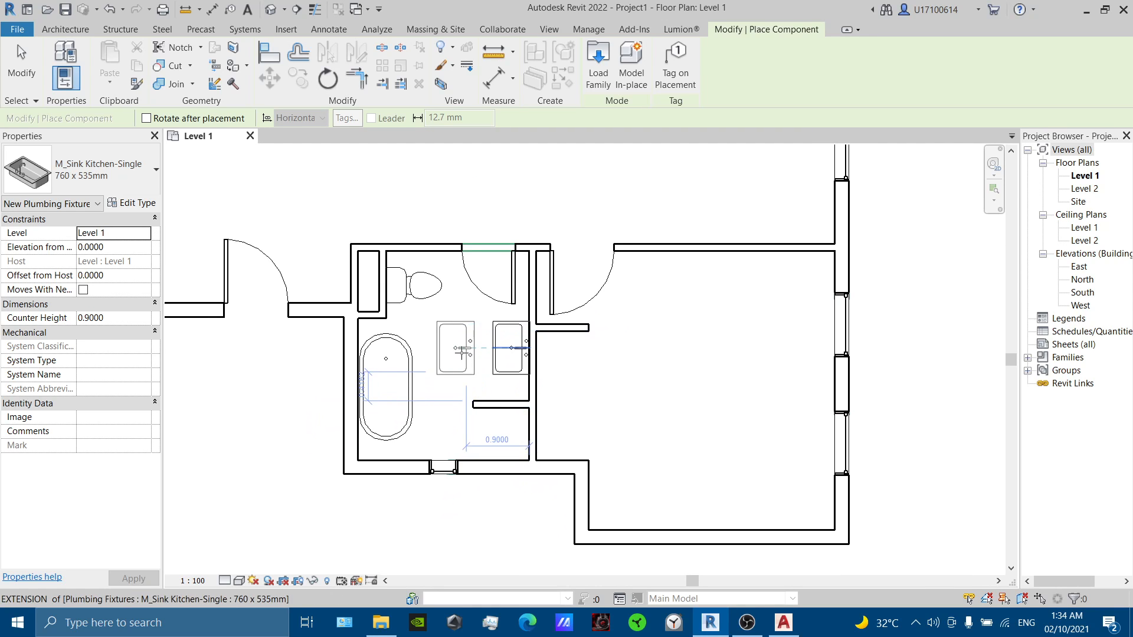
{"action": "key", "text": "Escape"}
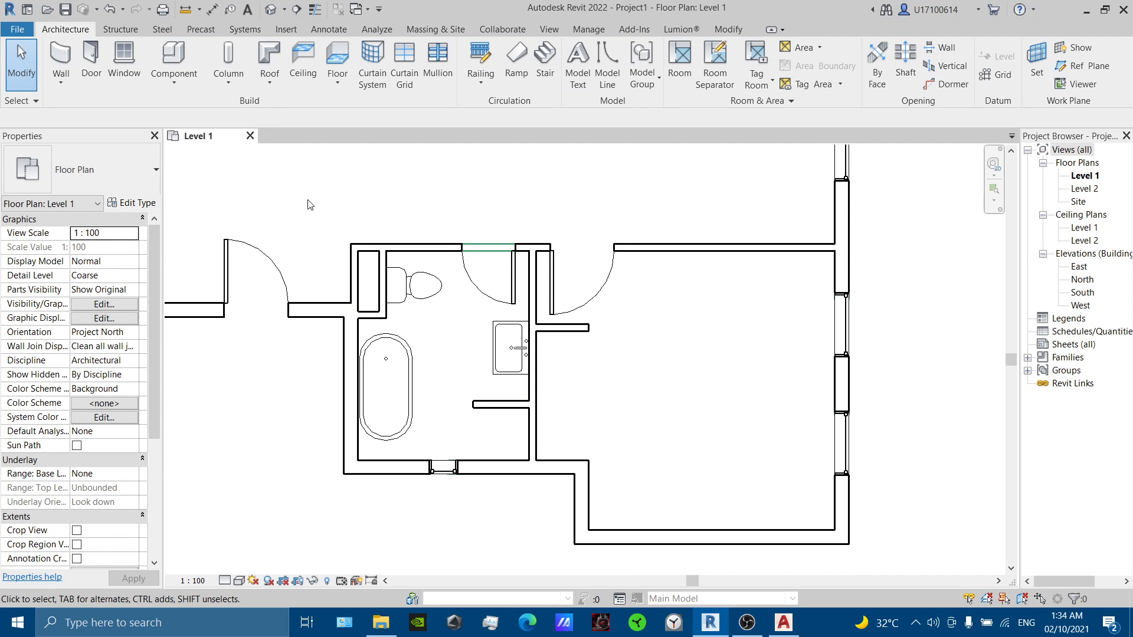
Draw a vertical detail line from the free end of the bathroom's stub wall down to the lower wall.
{"action": "left_click", "coordinate": [328, 29]}
{"action": "left_click", "coordinate": [332, 48]}
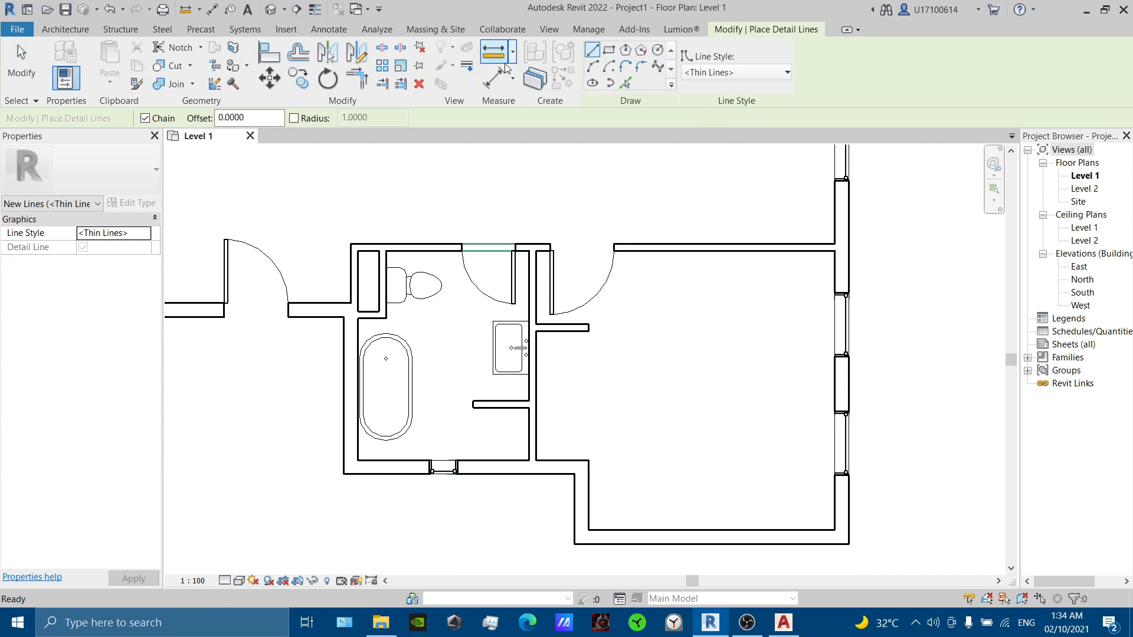
{"action": "left_click", "coordinate": [473, 406]}
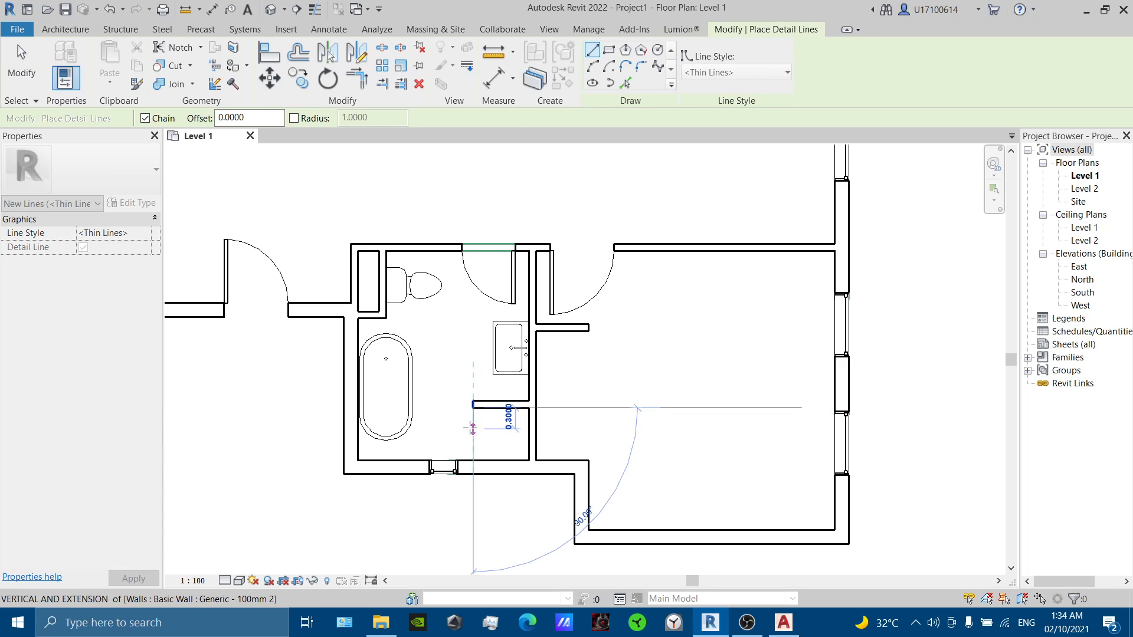
{"action": "scroll", "coordinate": [502, 435], "scroll_direction": "down", "scroll_amount": 2}
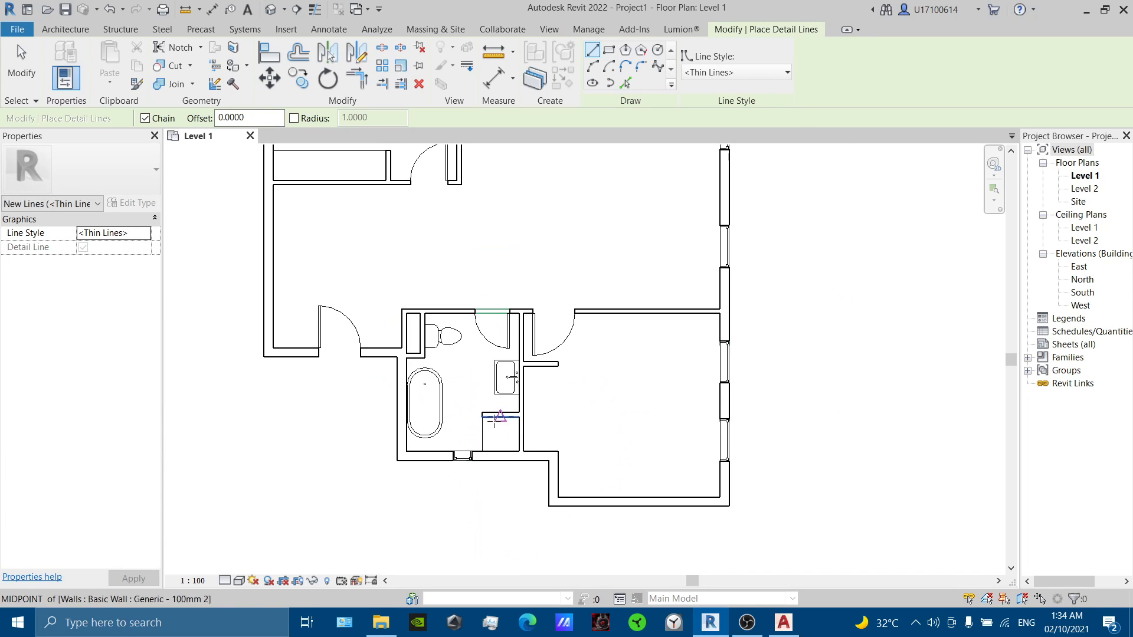
{"action": "key", "text": "Escape"}
{"action": "scroll", "coordinate": [590, 435], "scroll_direction": "down", "scroll_amount": 2}
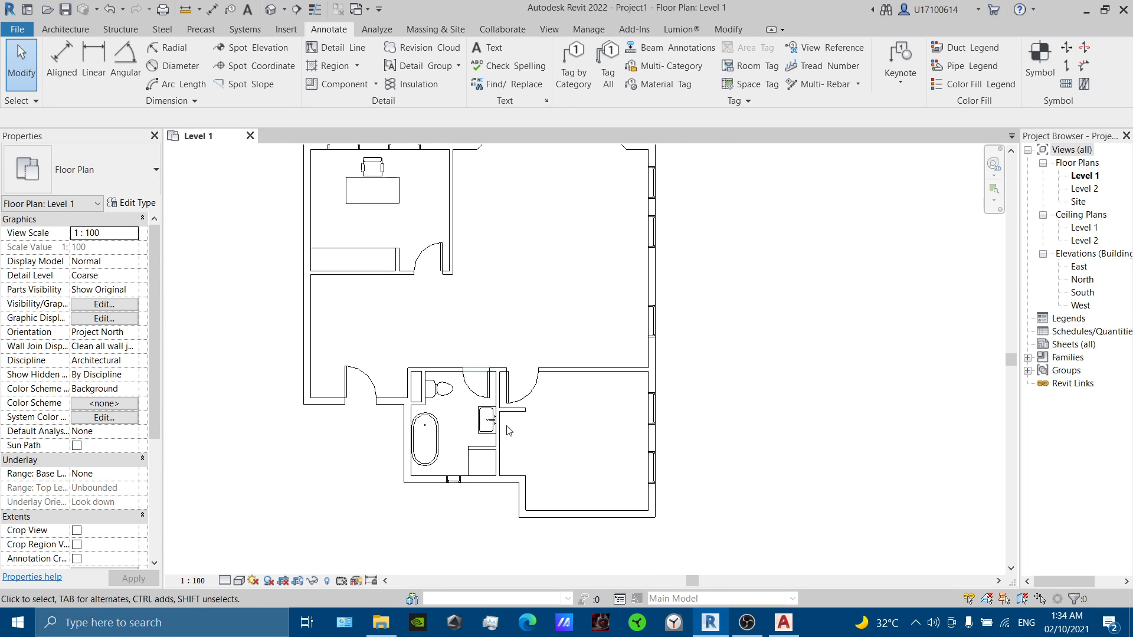
Load the M_Bed-Box family from the Furniture > Beds folder as a component.
{"action": "left_click", "coordinate": [86, 30]}
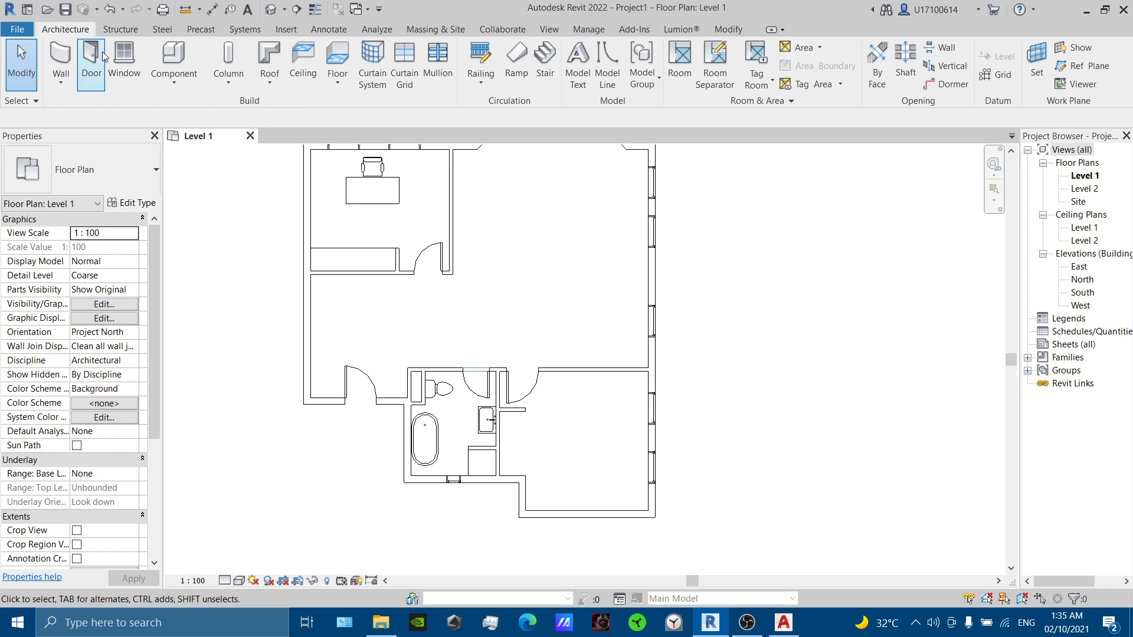
{"action": "left_click", "coordinate": [180, 62]}
{"action": "left_click", "coordinate": [136, 204]}
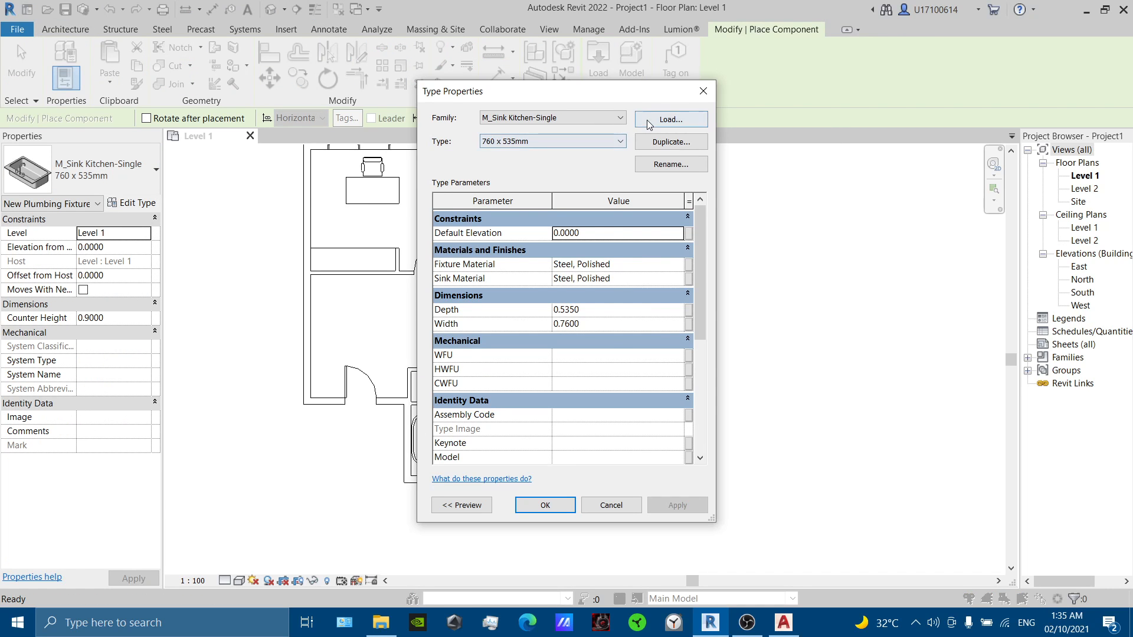
{"action": "left_click", "coordinate": [671, 119]}
{"action": "left_click", "coordinate": [743, 163]}
{"action": "left_click", "coordinate": [743, 163]}
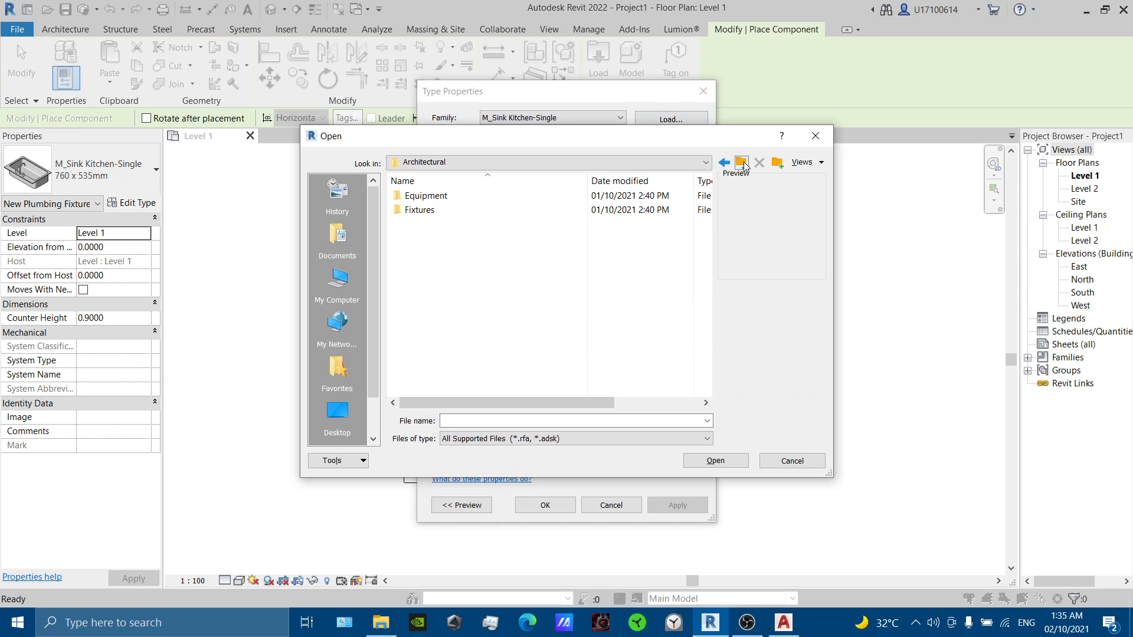
{"action": "left_click", "coordinate": [742, 164]}
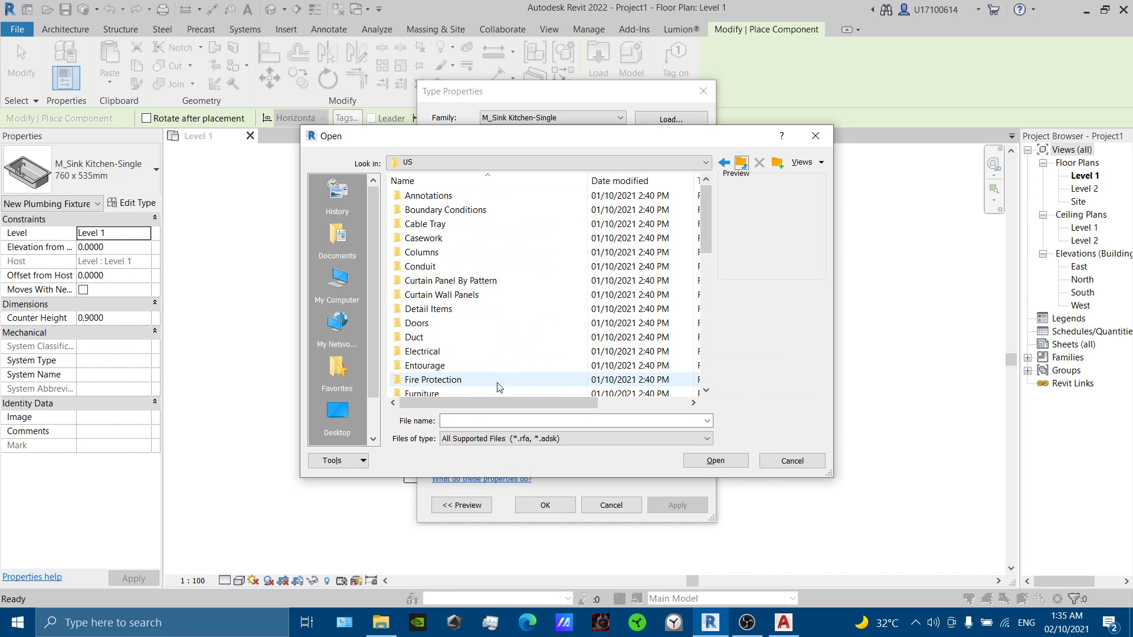
{"action": "scroll", "coordinate": [502, 354], "scroll_direction": "down", "scroll_amount": 1}
{"action": "double_click", "coordinate": [501, 352]}
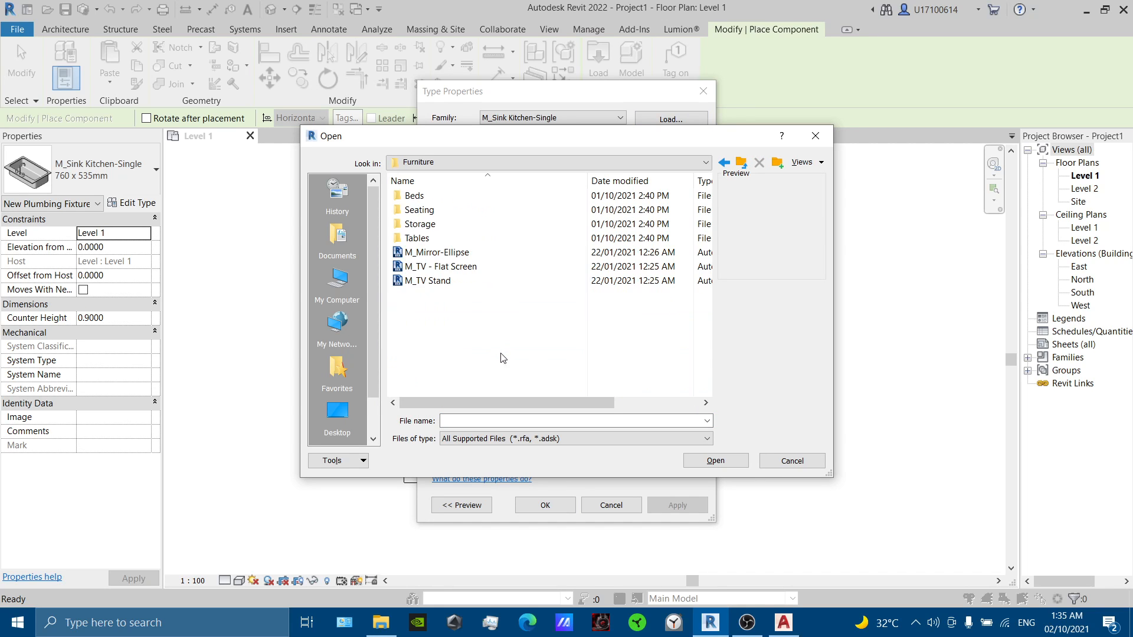
{"action": "double_click", "coordinate": [491, 197]}
{"action": "left_click", "coordinate": [492, 197]}
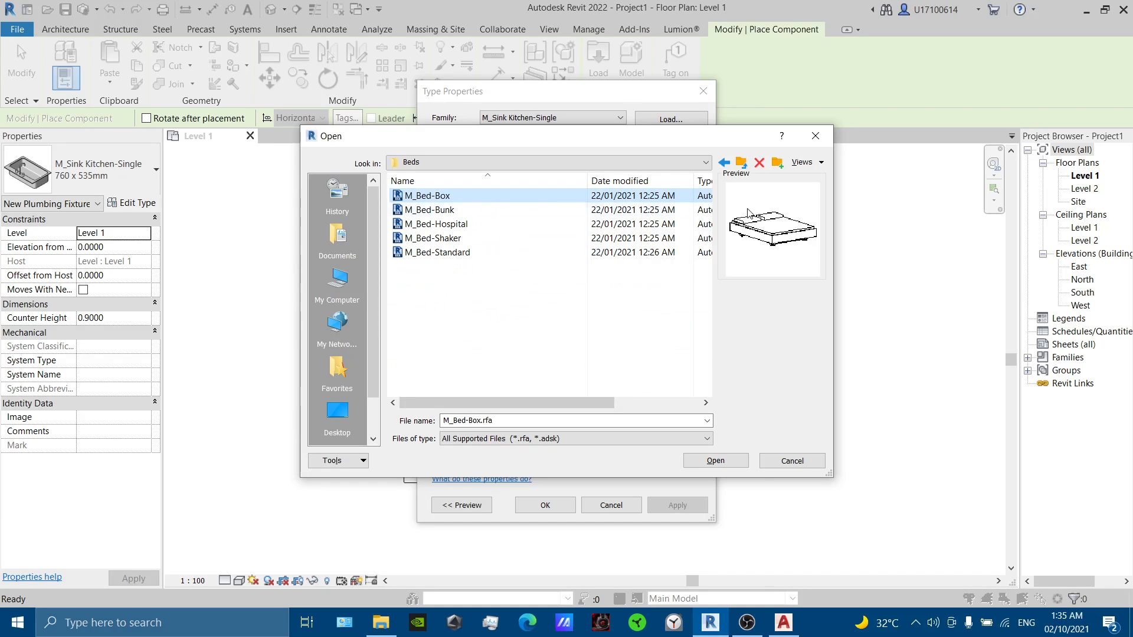
{"action": "left_click", "coordinate": [715, 459]}
Place the 1525 x 2007mm - Queen bed in the lower-right bedroom with its pillows against the lower wall.
{"action": "scroll", "coordinate": [593, 470], "scroll_direction": "up", "scroll_amount": 1}
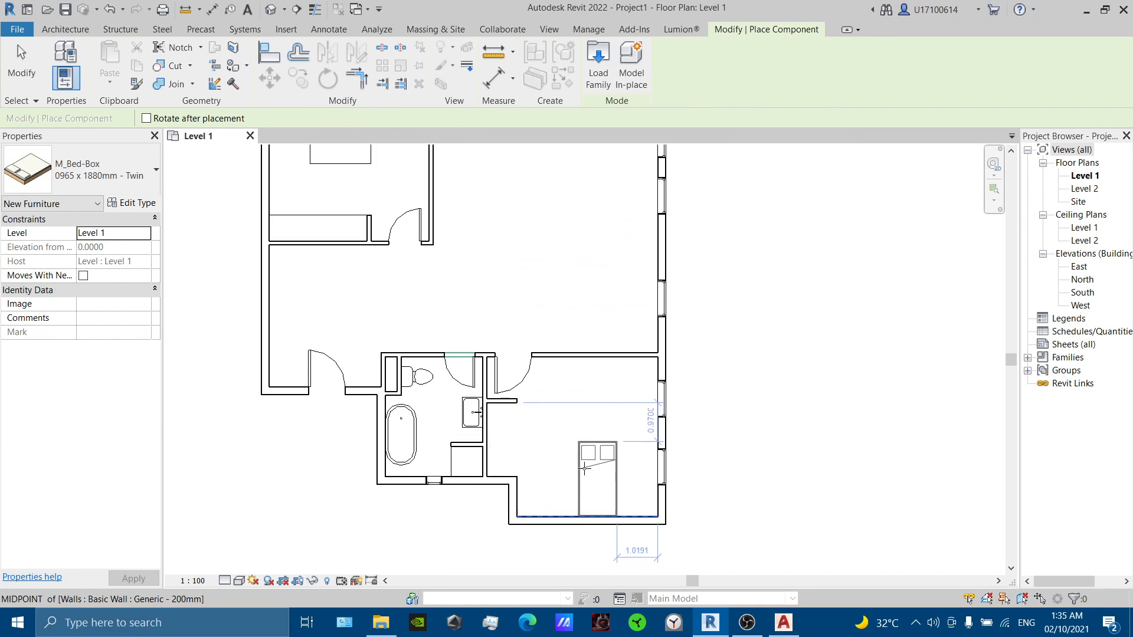
{"action": "middle_click_drag", "start_coordinate": [594, 470], "coordinate": [584, 433]}
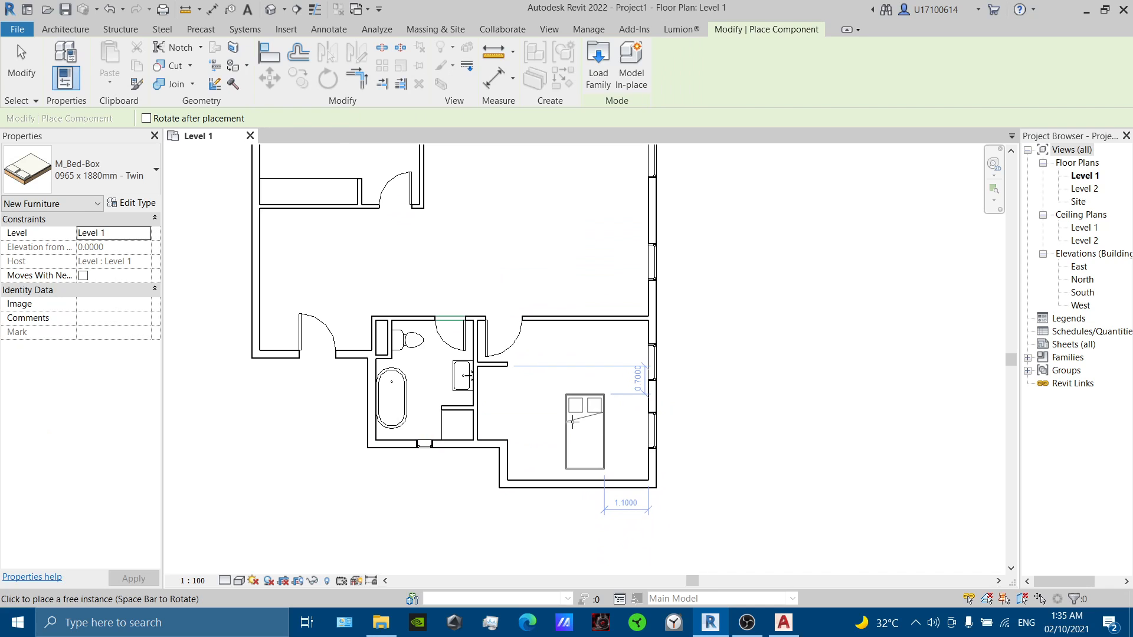
{"action": "left_click", "coordinate": [111, 163]}
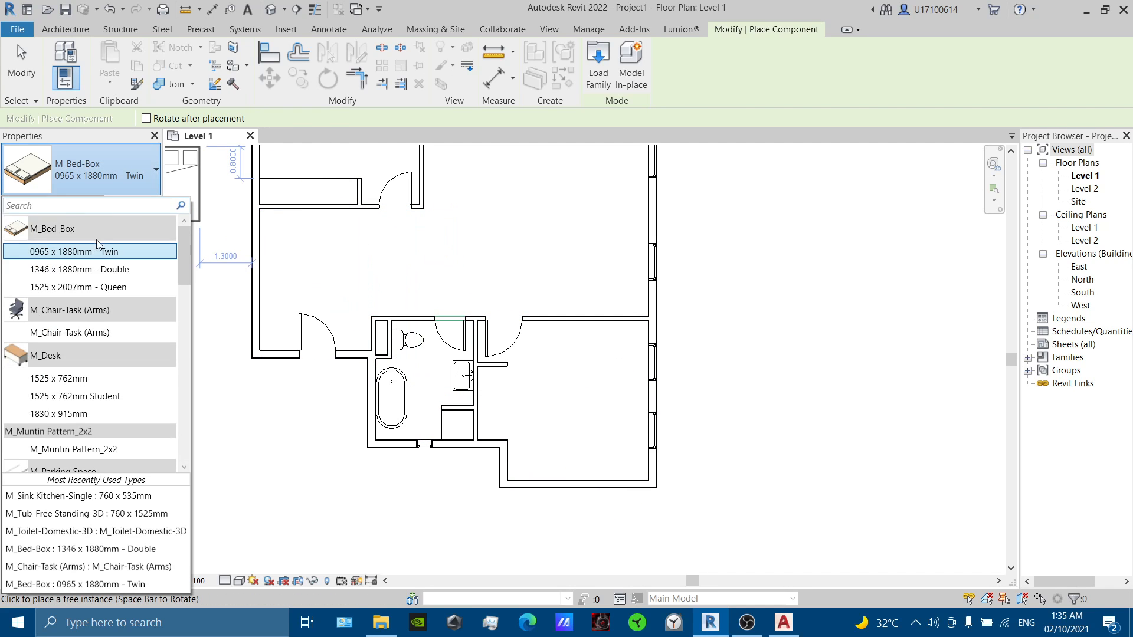
{"action": "left_click", "coordinate": [79, 287]}
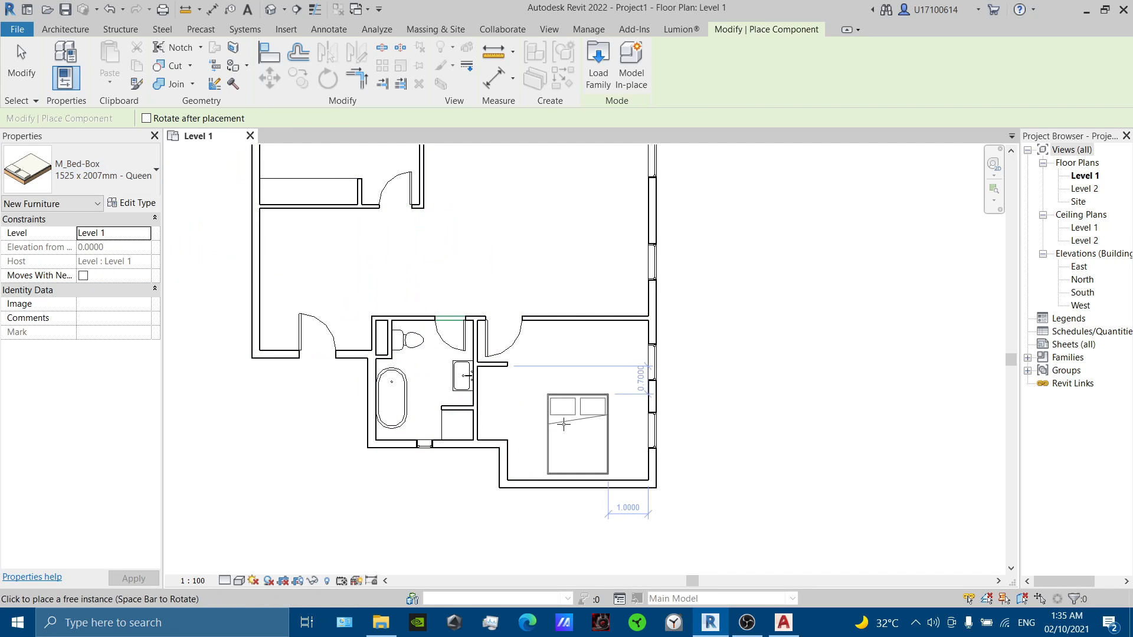
{"action": "left_click", "coordinate": [591, 450]}
{"action": "middle_click_drag", "start_coordinate": [540, 417], "coordinate": [535, 435]}
{"action": "key", "text": "Escape"}
{"action": "key", "text": "Escape"}
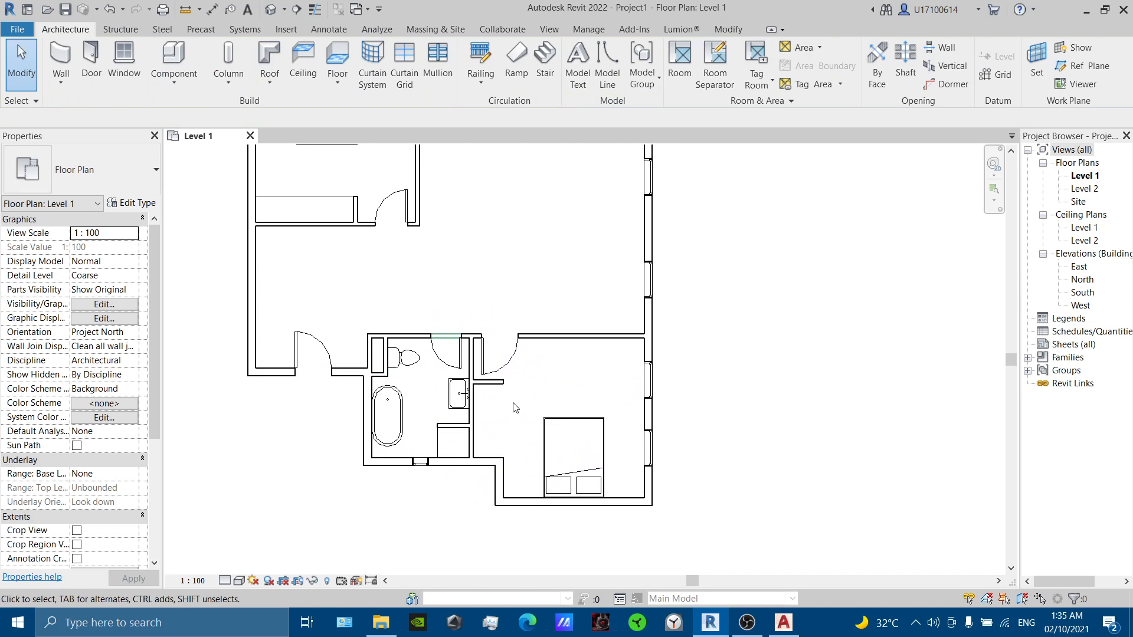
Close off the bedroom's closet recess with a vertical detail line from the stub wall's end down to the wall corner.
{"action": "left_click", "coordinate": [329, 28]}
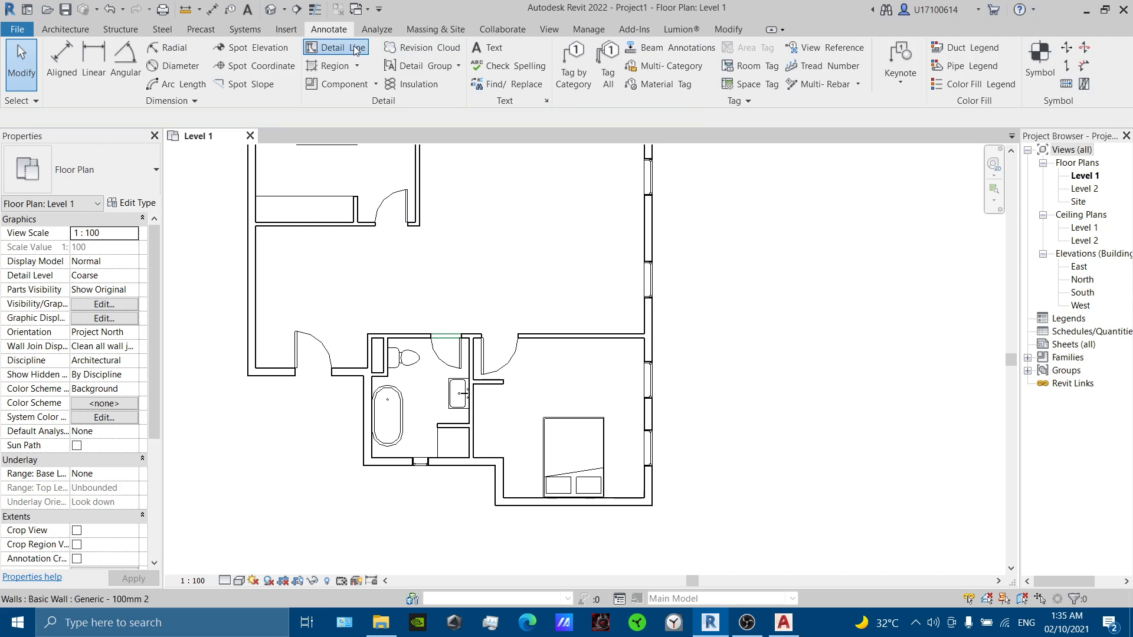
{"action": "left_click", "coordinate": [335, 47]}
{"action": "left_click", "coordinate": [504, 385]}
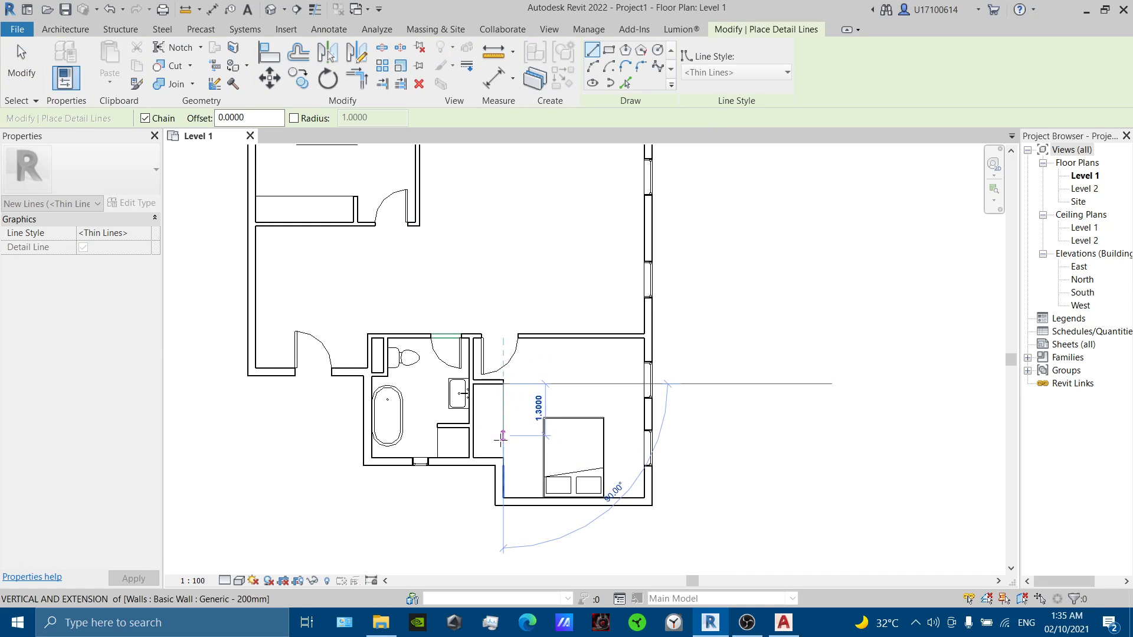
{"action": "left_click", "coordinate": [502, 458]}
{"action": "key", "text": "Escape"}
{"action": "scroll", "coordinate": [544, 389], "scroll_direction": "down", "scroll_amount": 1}
{"action": "middle_click_drag", "start_coordinate": [547, 390], "coordinate": [549, 408]}
{"action": "scroll", "coordinate": [547, 404], "scroll_direction": "up", "scroll_amount": 2}
{"action": "key", "text": "Escape"}
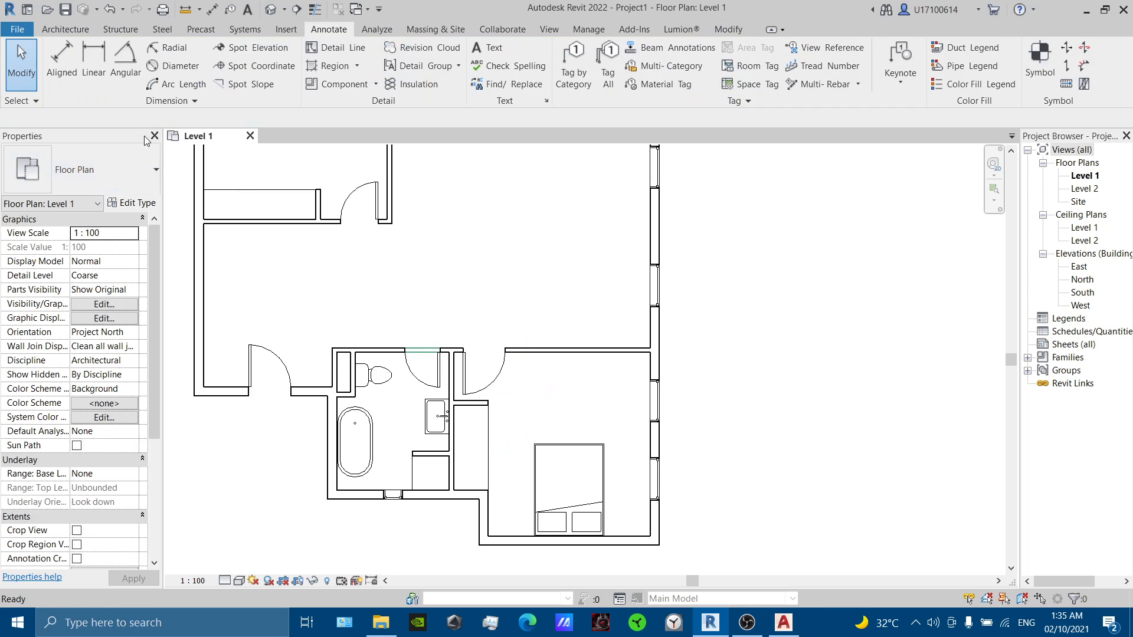
Load M_Credenza from the Storage folder and place the 1525 x 0610mm unit against the bedroom's upper wall, aligned with the bed.
{"action": "left_click", "coordinate": [65, 30]}
{"action": "left_click", "coordinate": [125, 59]}
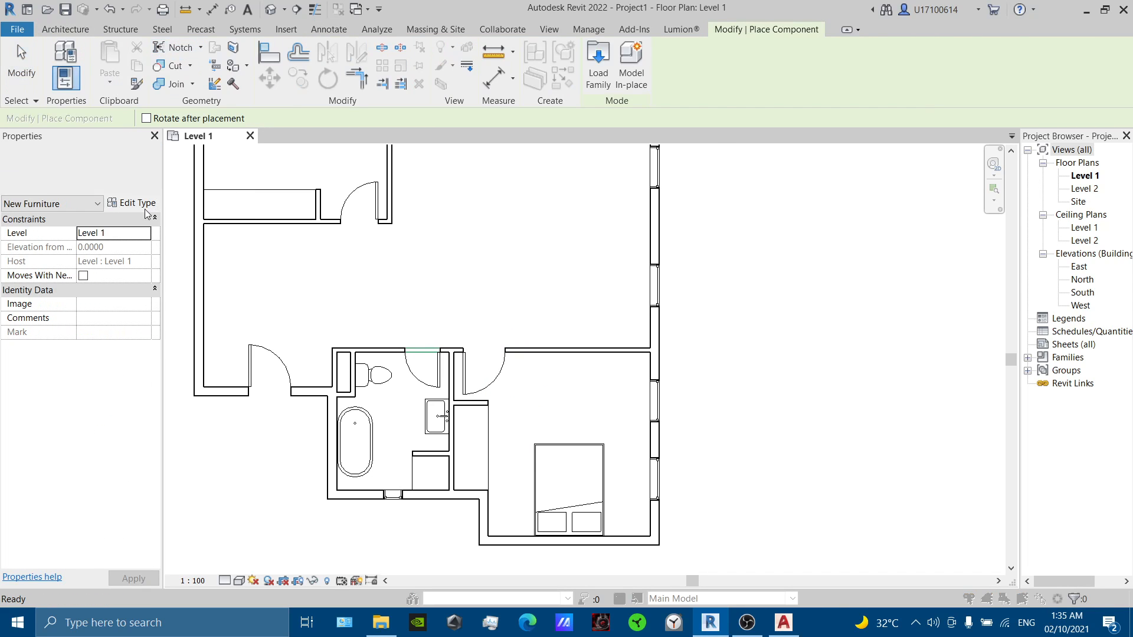
{"action": "left_click", "coordinate": [133, 202]}
{"action": "left_click", "coordinate": [653, 122]}
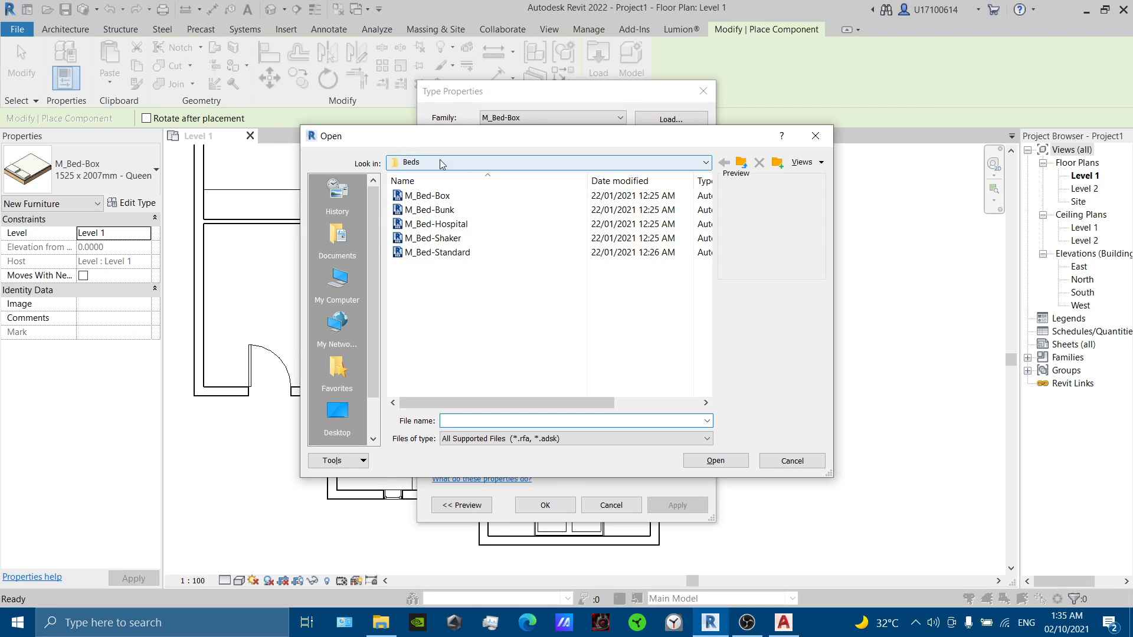
{"action": "left_click", "coordinate": [742, 164]}
{"action": "double_click", "coordinate": [485, 226]}
{"action": "left_click", "coordinate": [489, 257]}
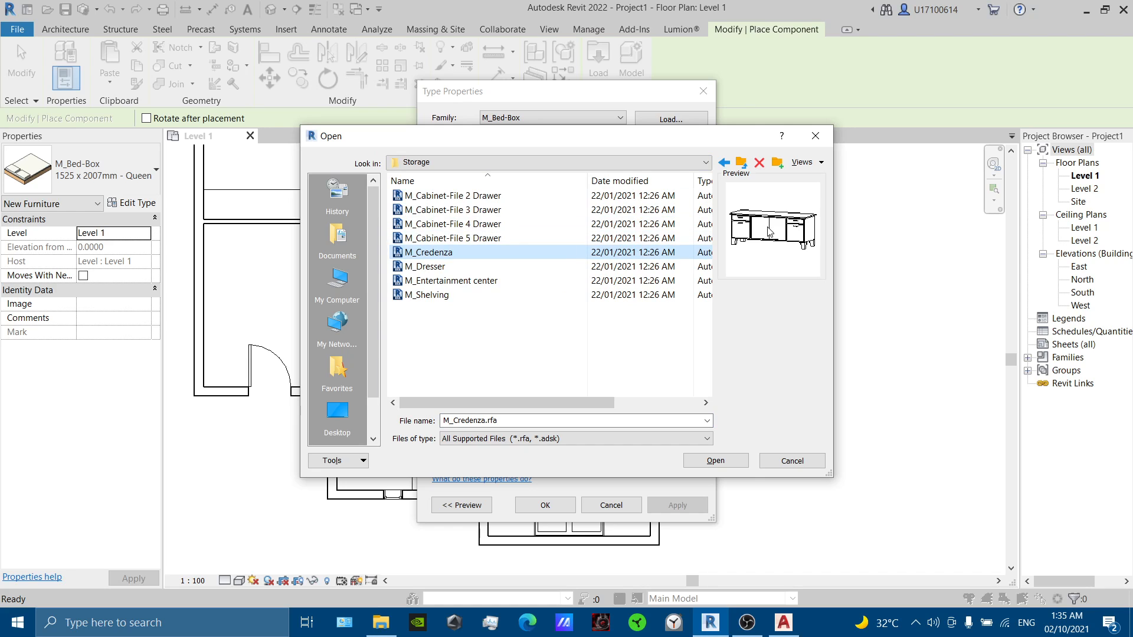
{"action": "double_click", "coordinate": [558, 261]}
{"action": "left_click", "coordinate": [545, 505]}
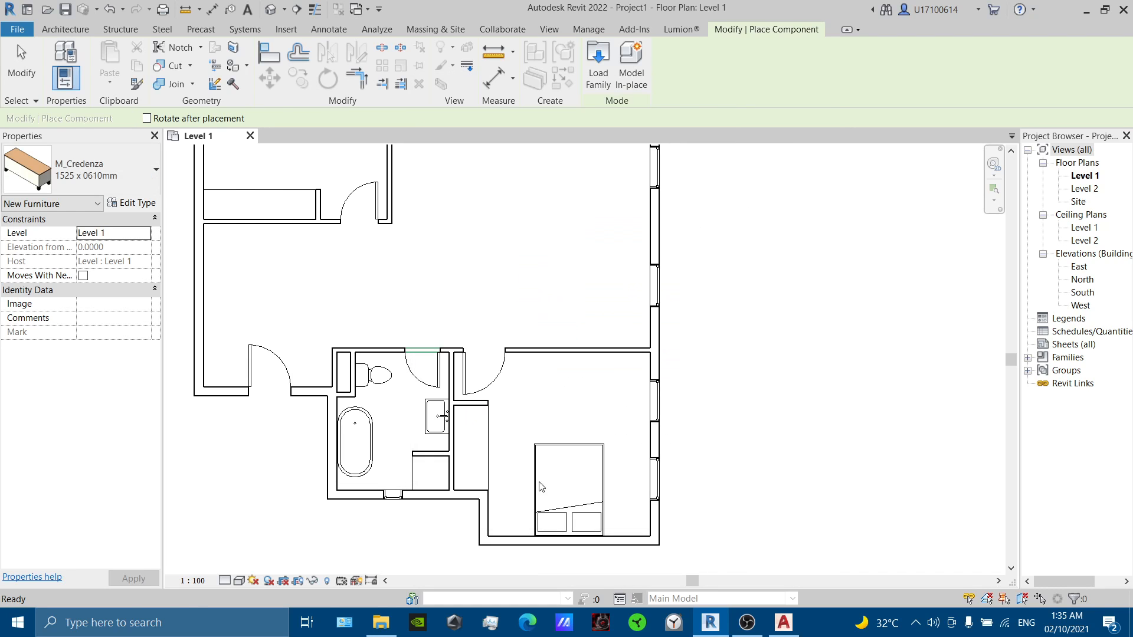
{"action": "left_click", "coordinate": [565, 361]}
Load M_TV - Flat Screen from the Furniture folder and place the 0810mm type just in front of the credenza, centred on the bed.
{"action": "left_click", "coordinate": [145, 203]}
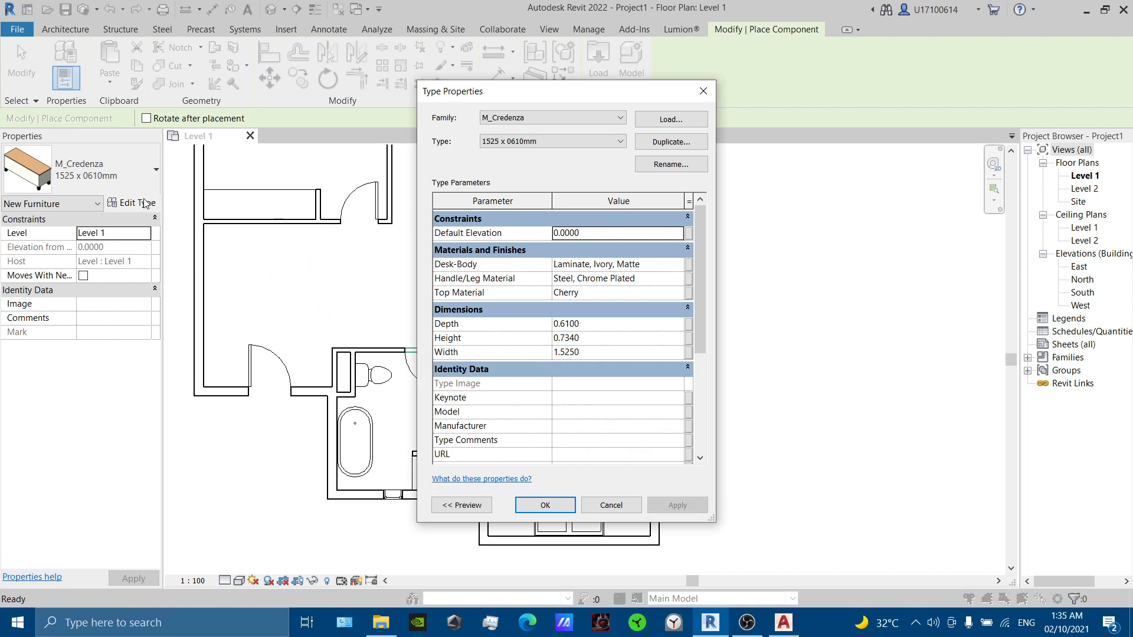
{"action": "left_click", "coordinate": [660, 120]}
{"action": "left_click", "coordinate": [741, 163]}
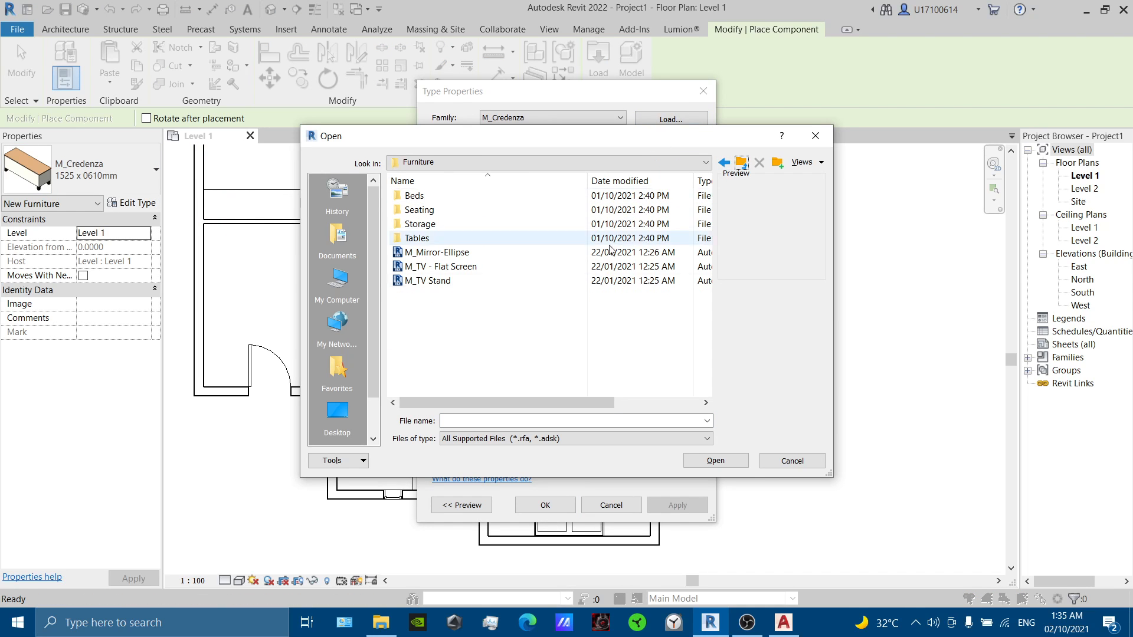
{"action": "left_click", "coordinate": [504, 267]}
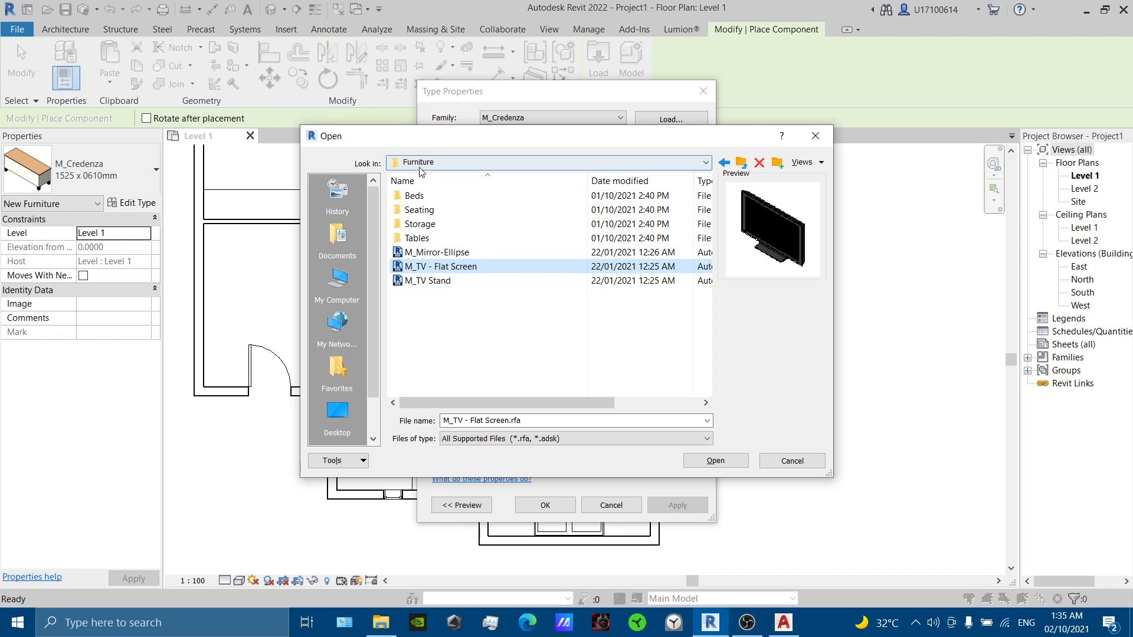
{"action": "double_click", "coordinate": [495, 274]}
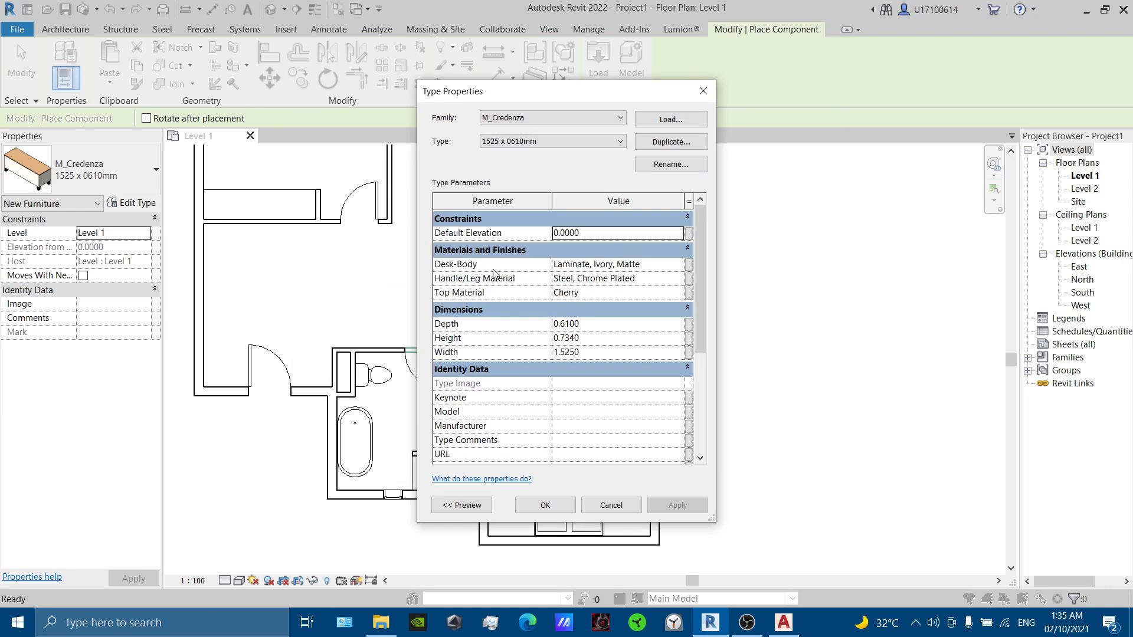
{"action": "left_click", "coordinate": [545, 505]}
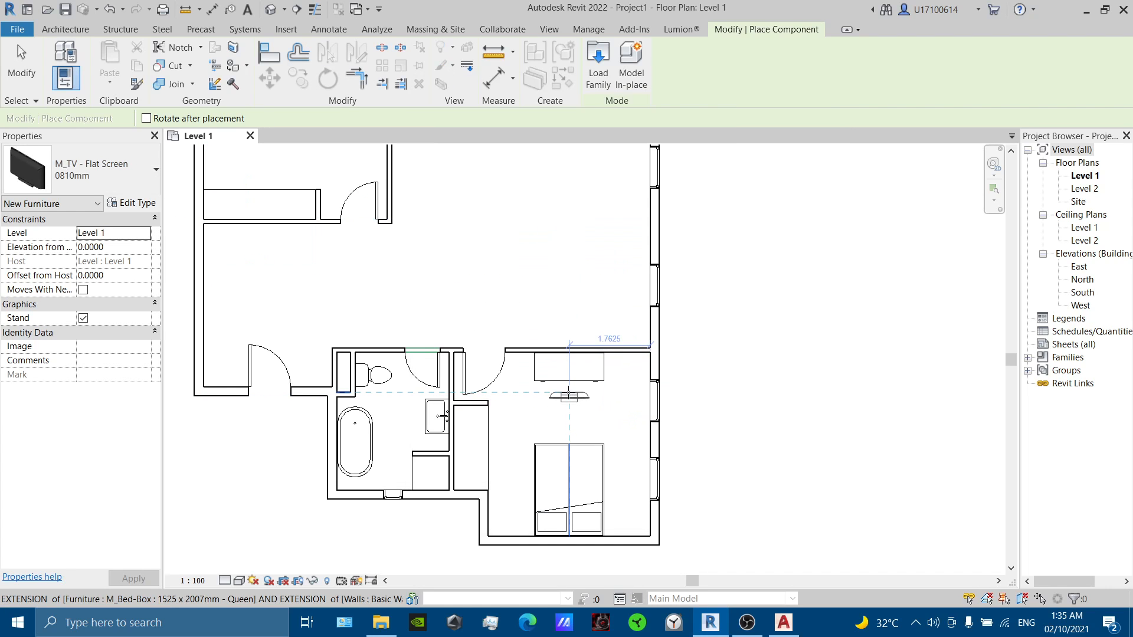
{"action": "left_click", "coordinate": [568, 391]}
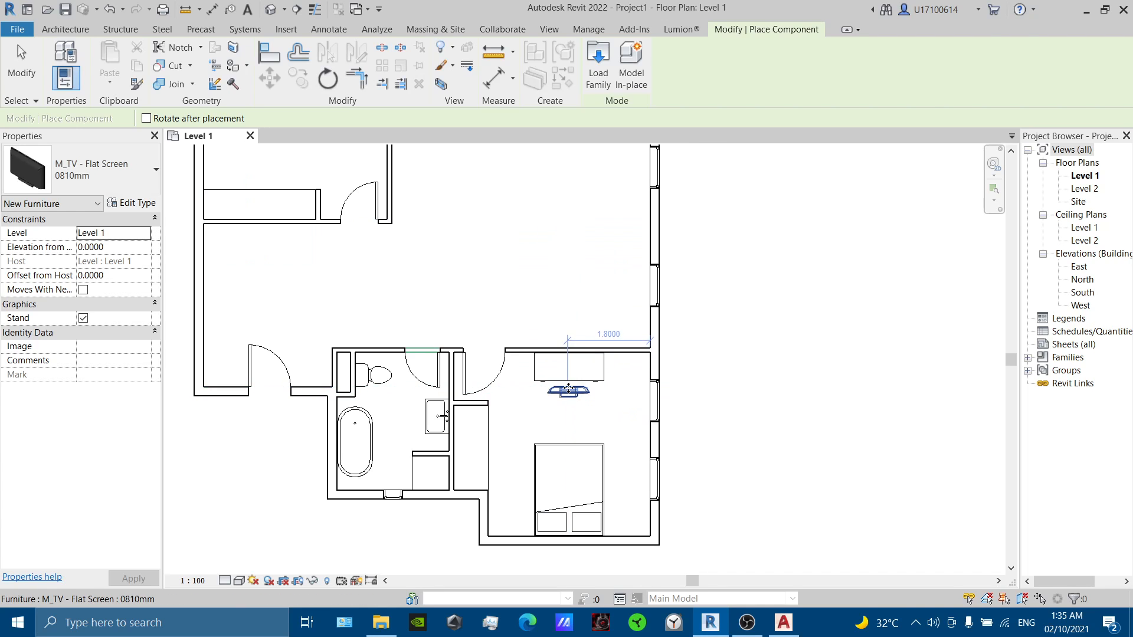
{"action": "key", "text": "Escape"}
{"action": "key", "text": "Escape"}
Set the TV's elevation from level to 0.7340, taken from the credenza type's height.
{"action": "scroll", "coordinate": [569, 391], "scroll_direction": "up", "scroll_amount": 2}
{"action": "left_click", "coordinate": [571, 379]}
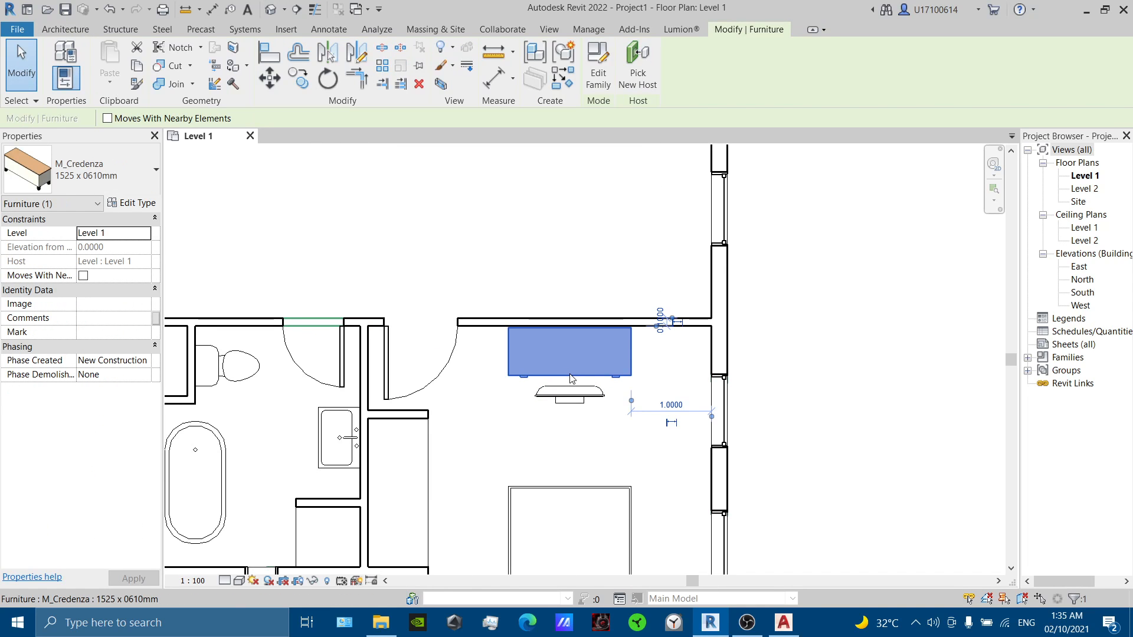
{"action": "left_click", "coordinate": [133, 203]}
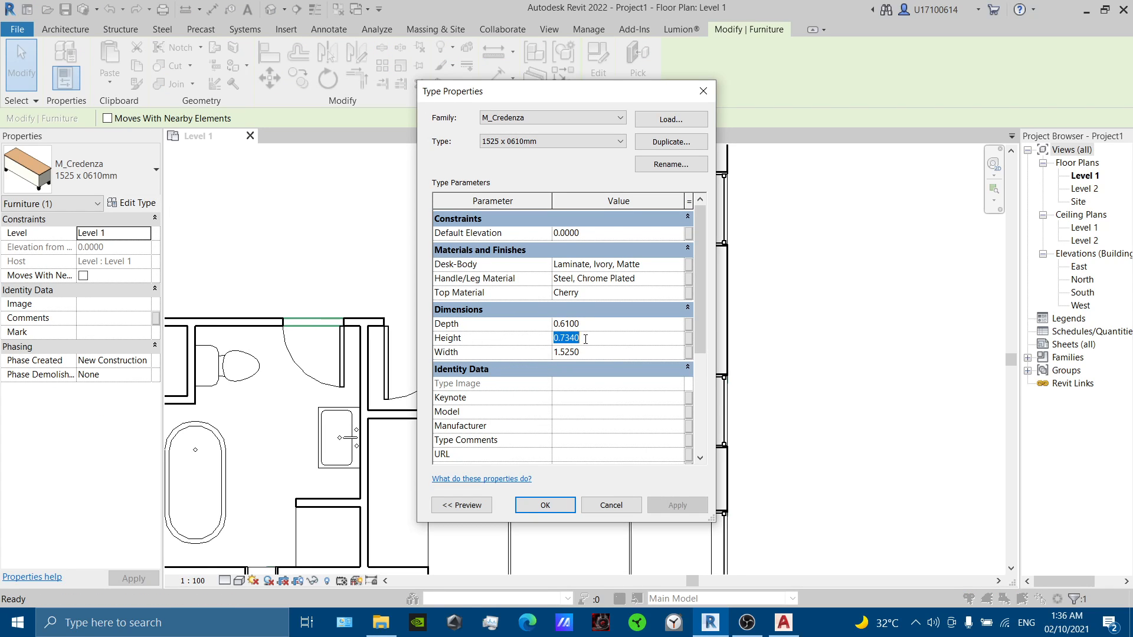
{"action": "left_click", "coordinate": [561, 505]}
{"action": "left_click", "coordinate": [582, 400]}
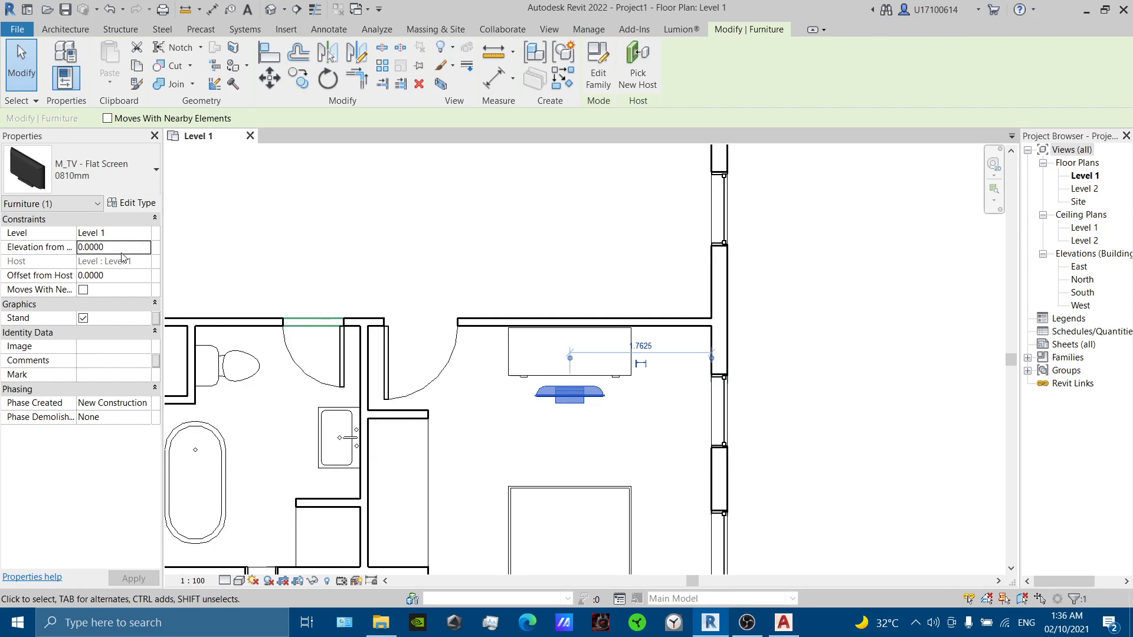
{"action": "left_click", "coordinate": [501, 397]}
Move the TV straight up onto the credenza, keeping it centred on the bed.
{"action": "left_click", "coordinate": [564, 395]}
{"action": "left_click_drag", "start_coordinate": [566, 394], "coordinate": [569, 365]}
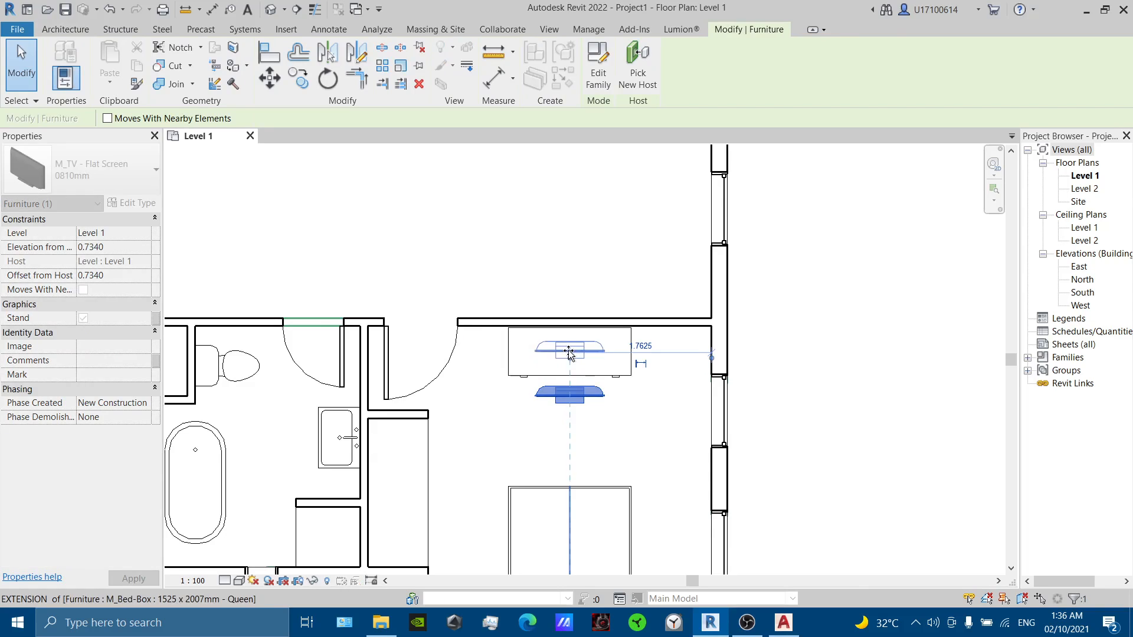
{"action": "left_click", "coordinate": [590, 404]}
{"action": "scroll", "coordinate": [596, 401], "scroll_direction": "down", "scroll_amount": 2}
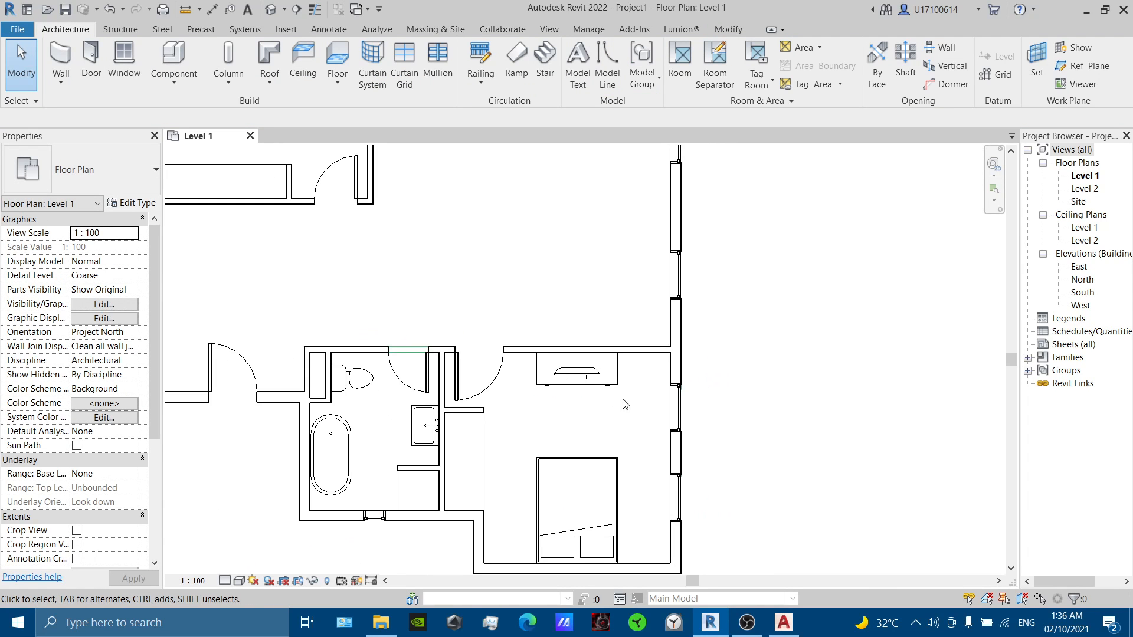
Copy the bedroom credenza with its TV and paste the pair beside the living room's left wall, opposite the study desk.
{"action": "left_click_drag", "start_coordinate": [539, 374], "coordinate": [538, 372]}
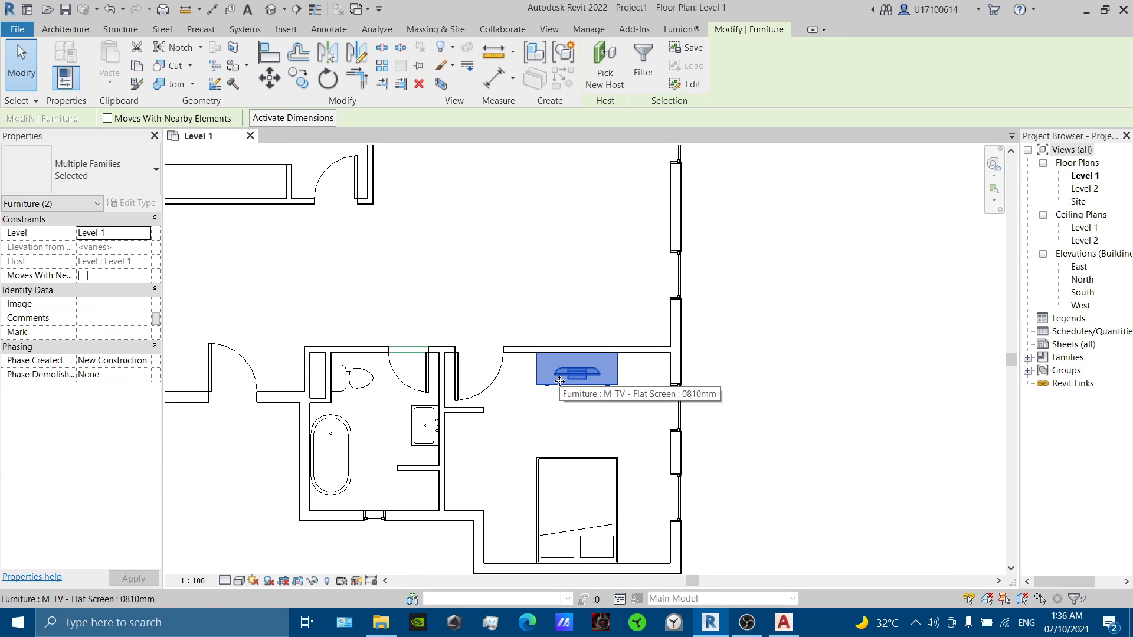
{"action": "scroll", "coordinate": [531, 309], "scroll_direction": "down", "scroll_amount": 2}
{"action": "middle_click_drag", "start_coordinate": [538, 311], "coordinate": [588, 425]}
{"action": "key", "text": "ctrl+c"}
{"action": "key", "text": "ctrl+v"}
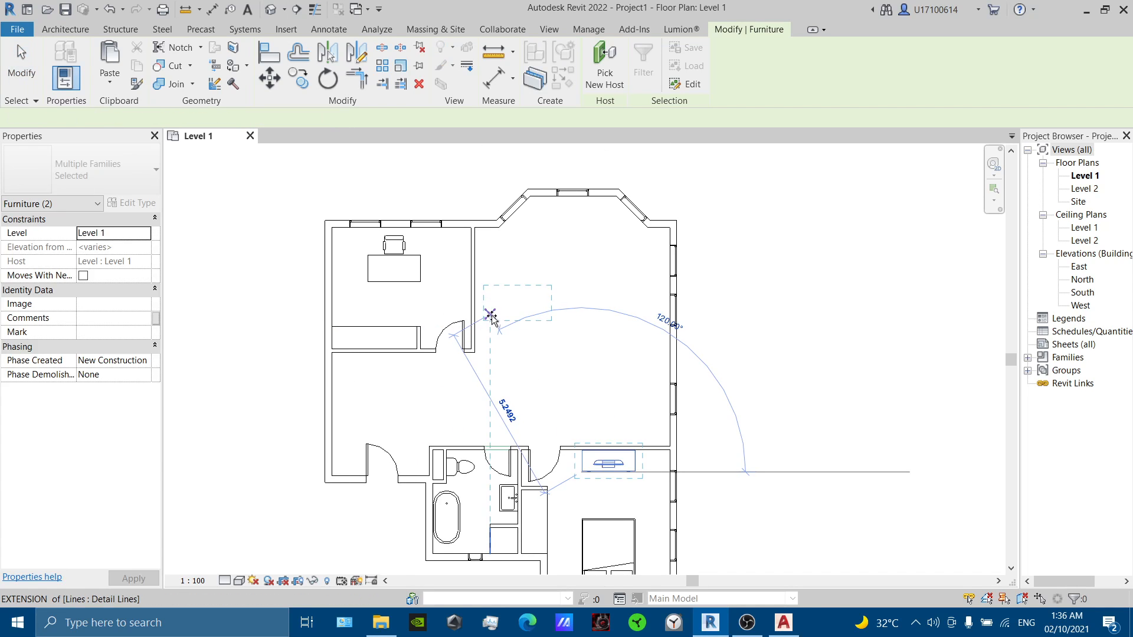
{"action": "left_click", "coordinate": [475, 316]}
{"action": "scroll", "coordinate": [481, 272], "scroll_direction": "up", "scroll_amount": 3}
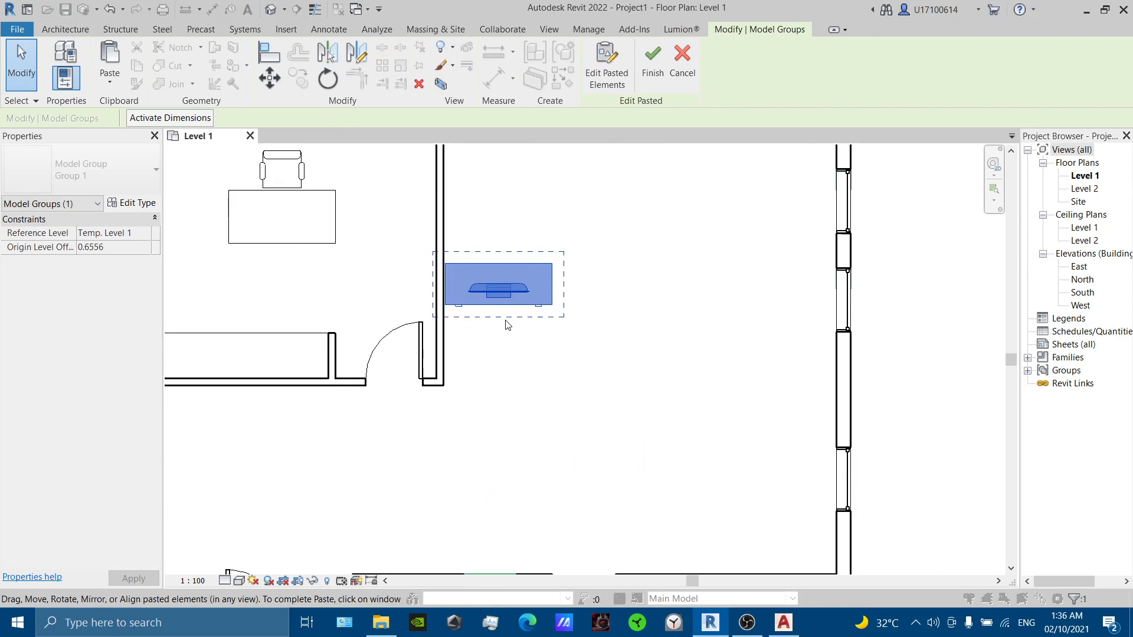
Rotate the pasted credenza and TV 90° counterclockwise, move them flush against the living room's left wall, and finish the paste.
{"action": "left_click", "coordinate": [330, 85]}
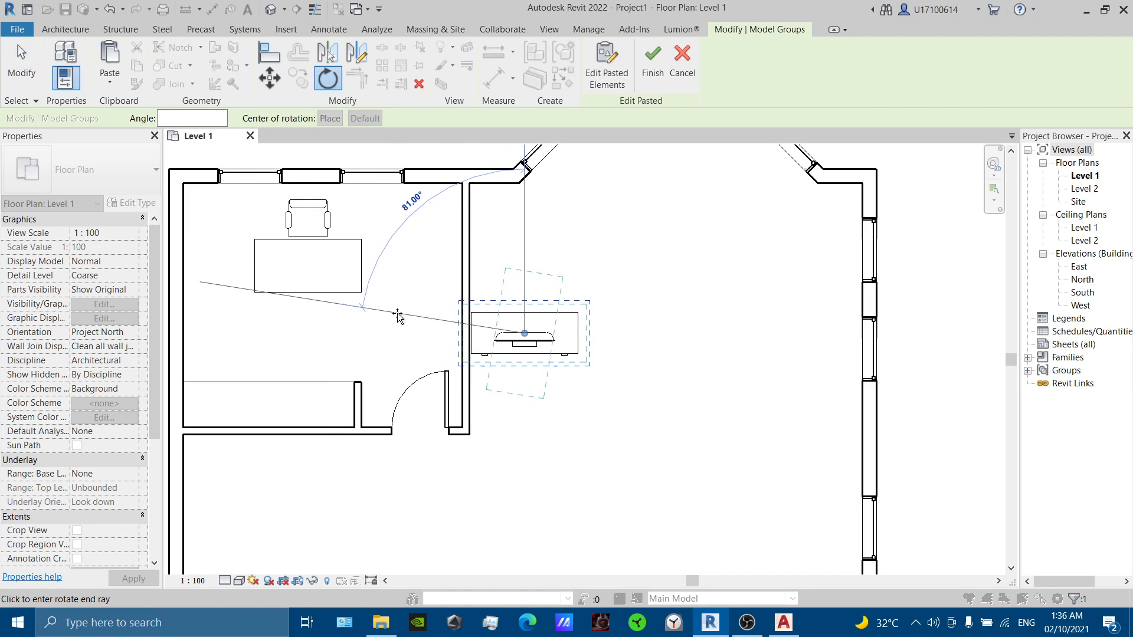
{"action": "left_click", "coordinate": [388, 334]}
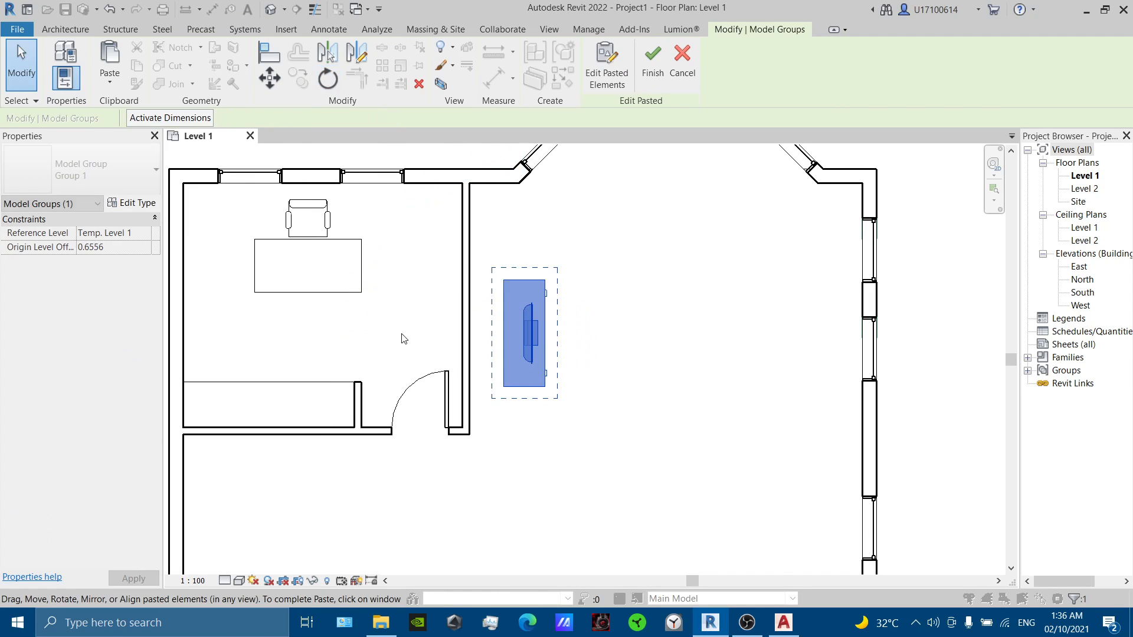
{"action": "left_click_drag", "start_coordinate": [490, 317], "coordinate": [457, 295]}
{"action": "left_click", "coordinate": [532, 338]}
{"action": "scroll", "coordinate": [570, 337], "scroll_direction": "down", "scroll_amount": 3}
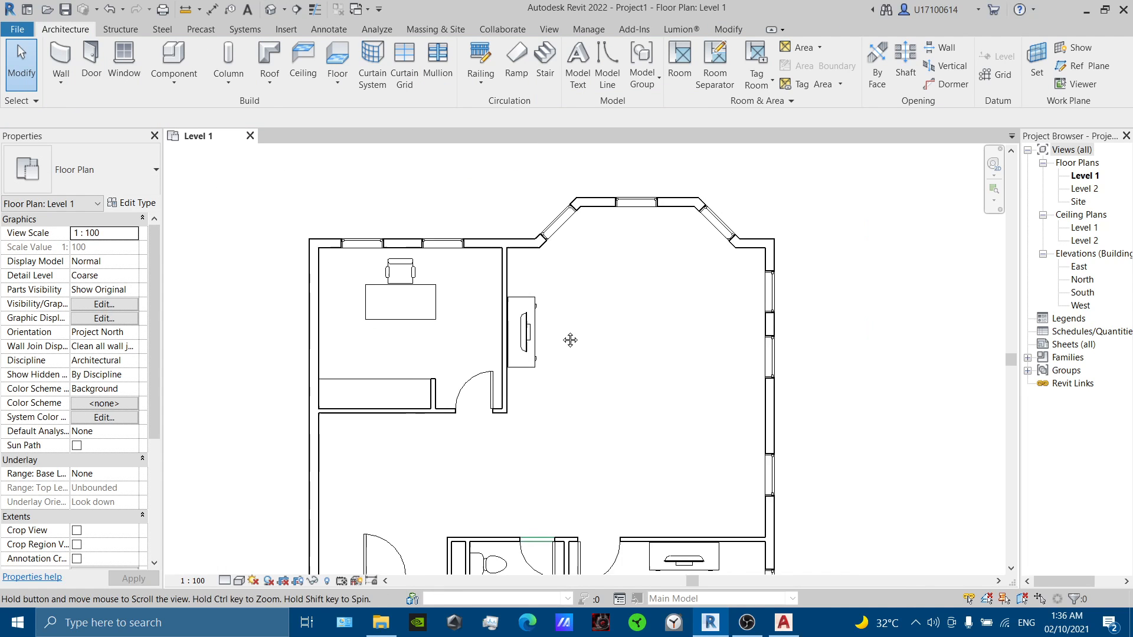
Load the M_Chair-Corbu family from the Seating folder as the component for placement.
{"action": "left_click", "coordinate": [156, 203]}
{"action": "key", "text": "Escape"}
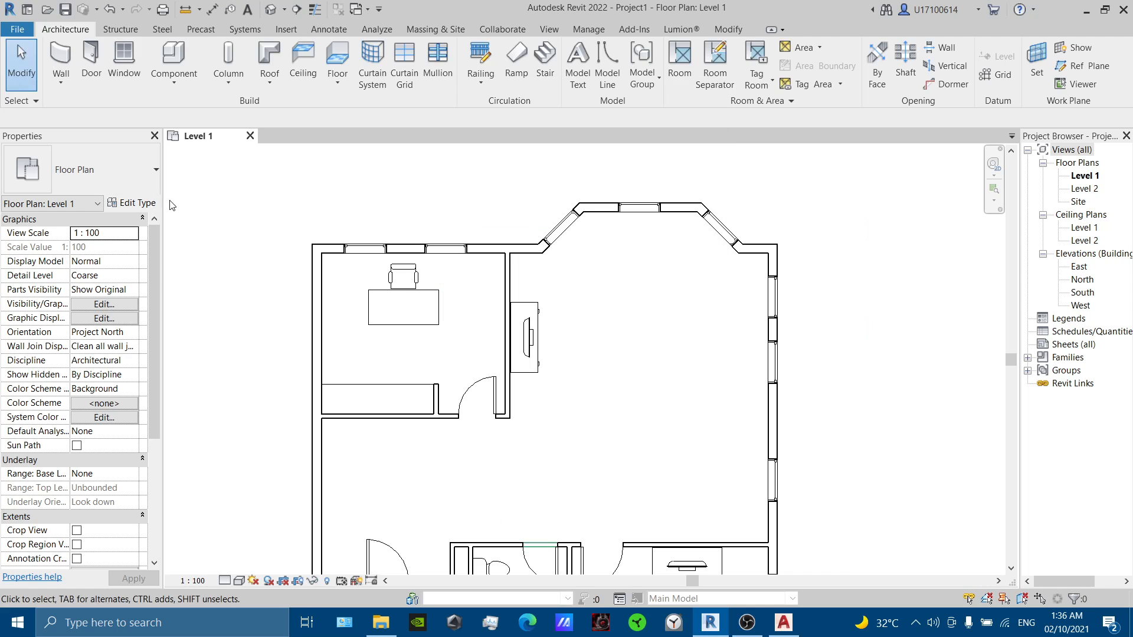
{"action": "left_click", "coordinate": [170, 65]}
{"action": "left_click", "coordinate": [133, 203]}
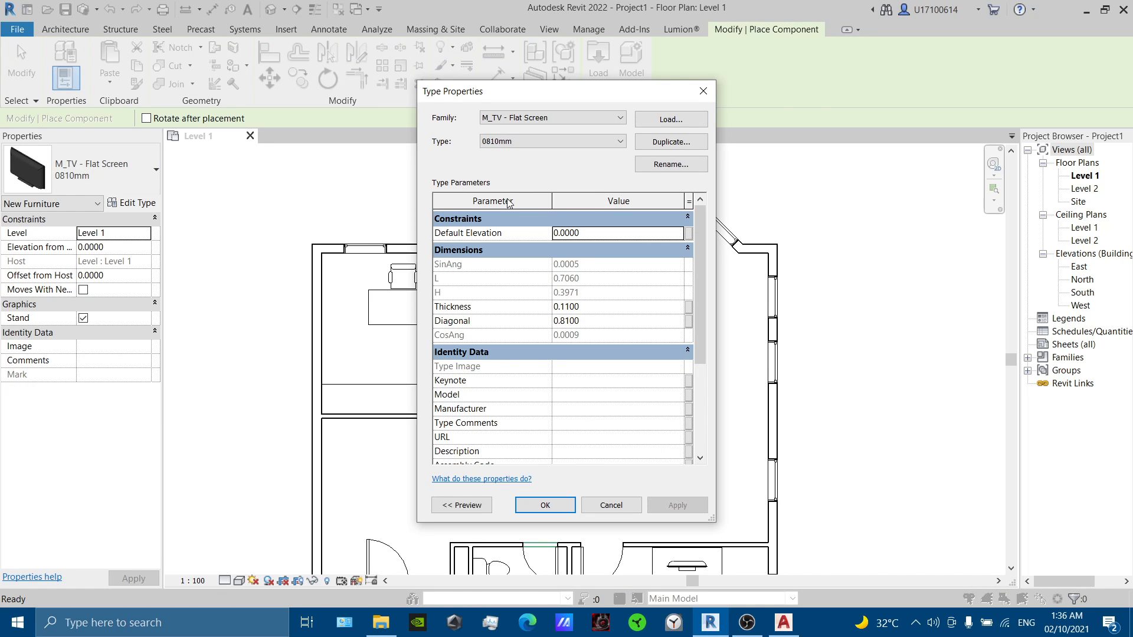
{"action": "left_click", "coordinate": [676, 121]}
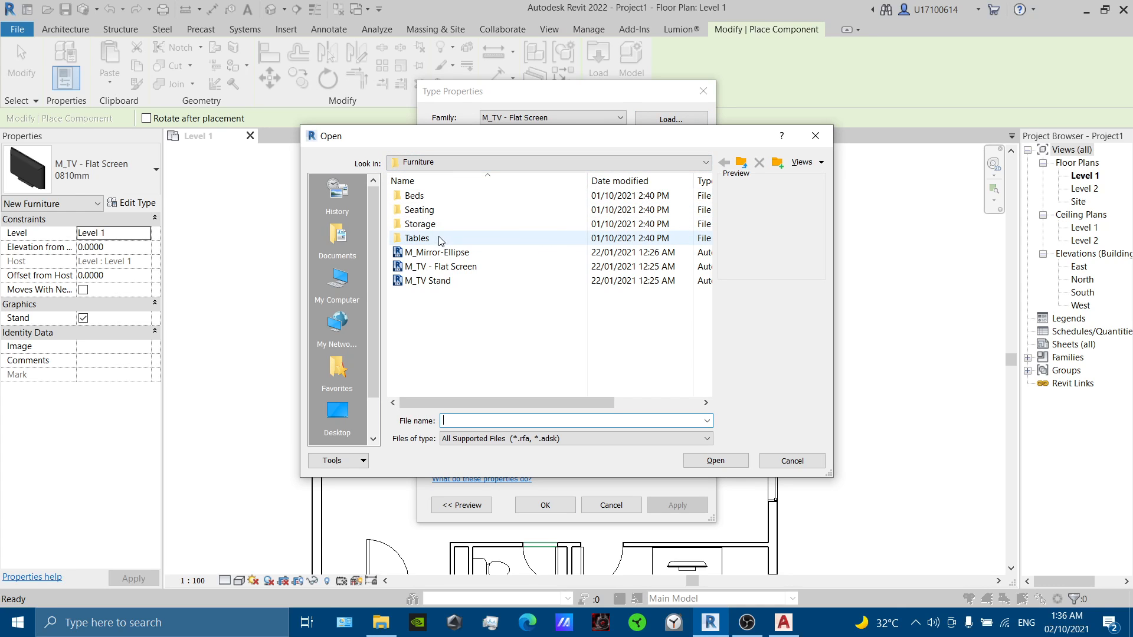
{"action": "double_click", "coordinate": [449, 210]}
{"action": "left_click", "coordinate": [594, 229]}
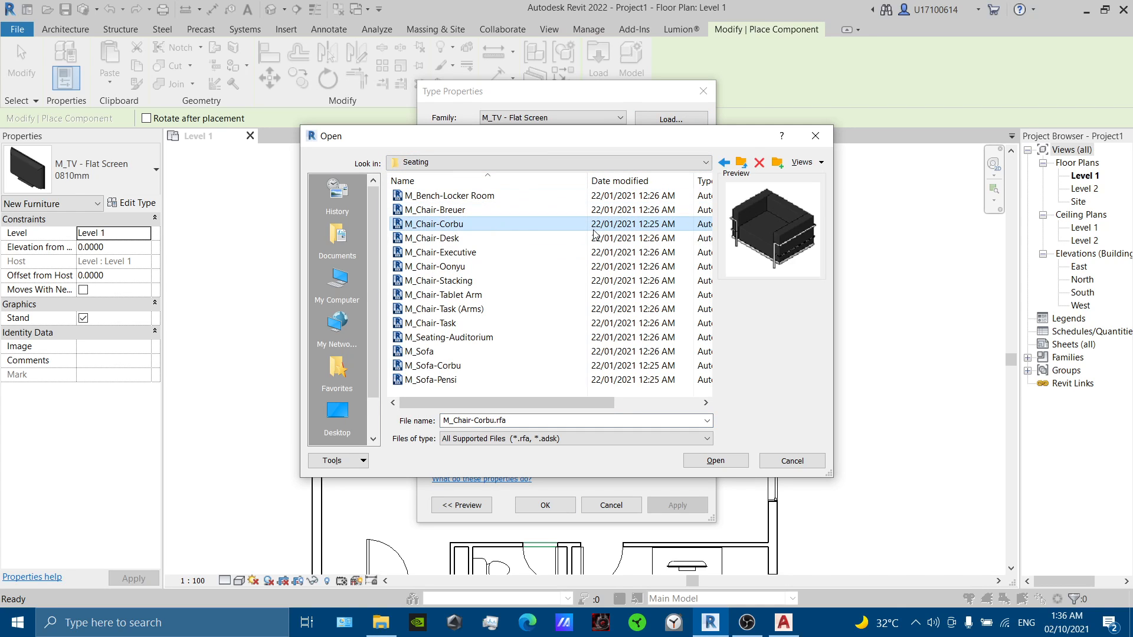
{"action": "double_click", "coordinate": [540, 228]}
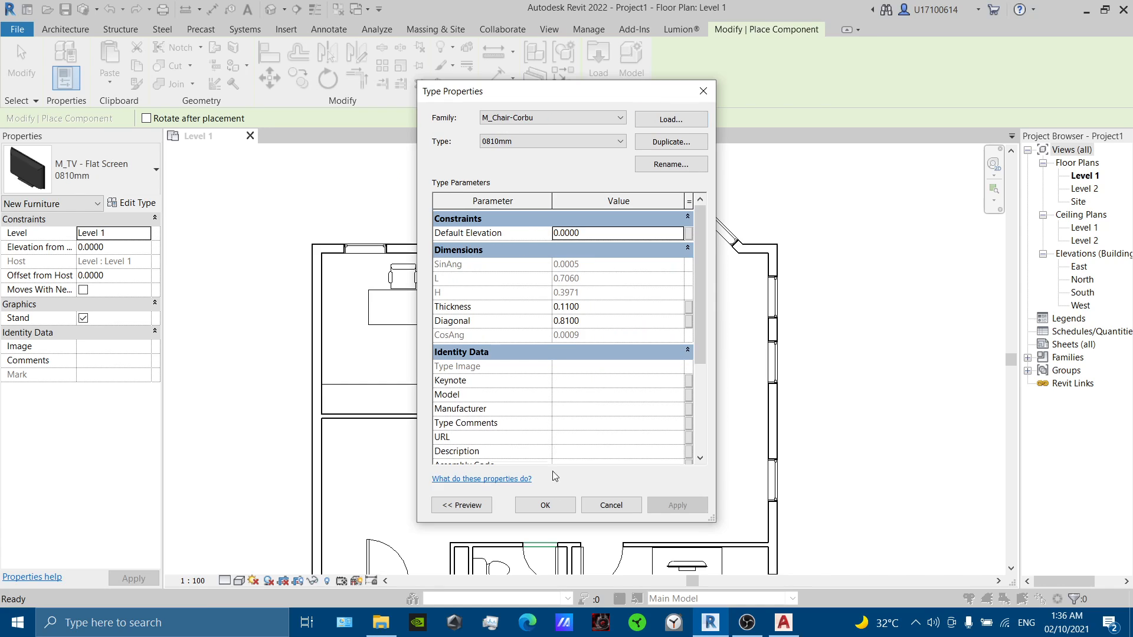
{"action": "left_click", "coordinate": [546, 505]}
Place three M_Chair-Corbu chairs around the living room TV: one near the bay window, one facing the TV, and one below facing up.
{"action": "left_click", "coordinate": [595, 254]}
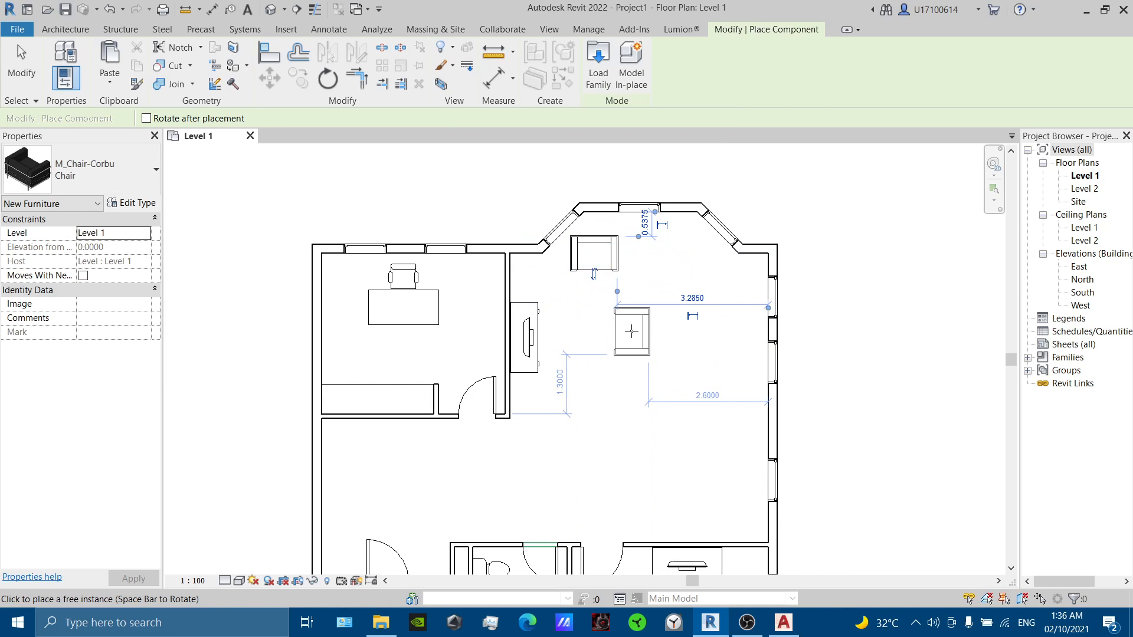
{"action": "left_click", "coordinate": [632, 331]}
{"action": "key", "text": "space"}
{"action": "key", "text": "space"}
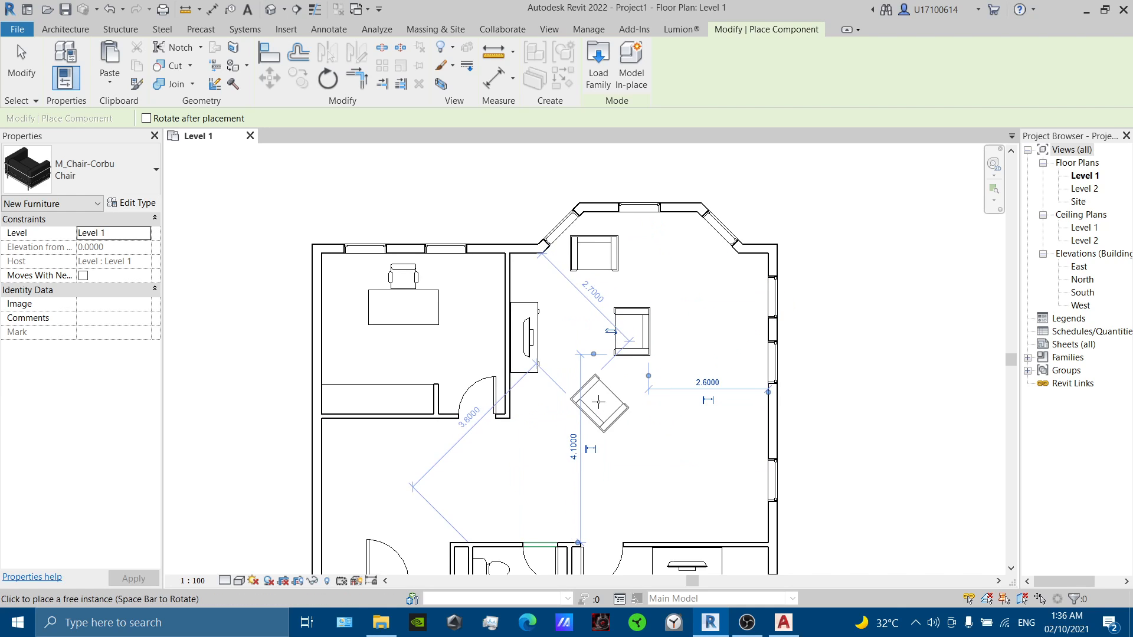
{"action": "left_click", "coordinate": [599, 402]}
{"action": "key", "text": "Escape"}
{"action": "key", "text": "Escape"}
Rotate the armchair near the bay window 45° clockwise towards the TV and shift it slightly into the room.
{"action": "left_click", "coordinate": [595, 254]}
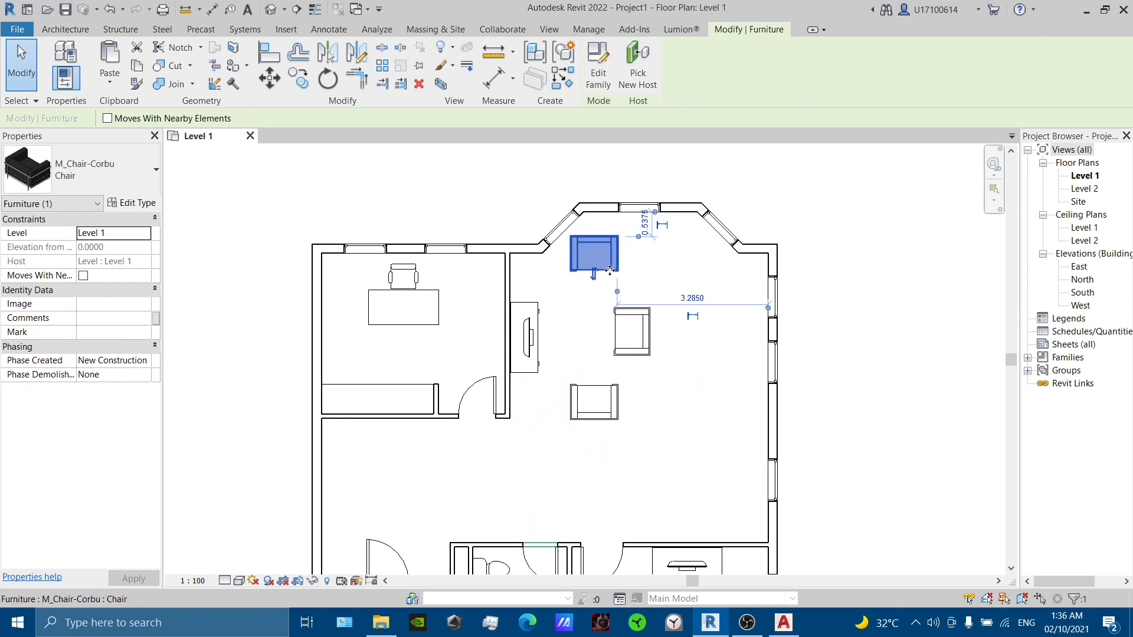
{"action": "left_click", "coordinate": [329, 79]}
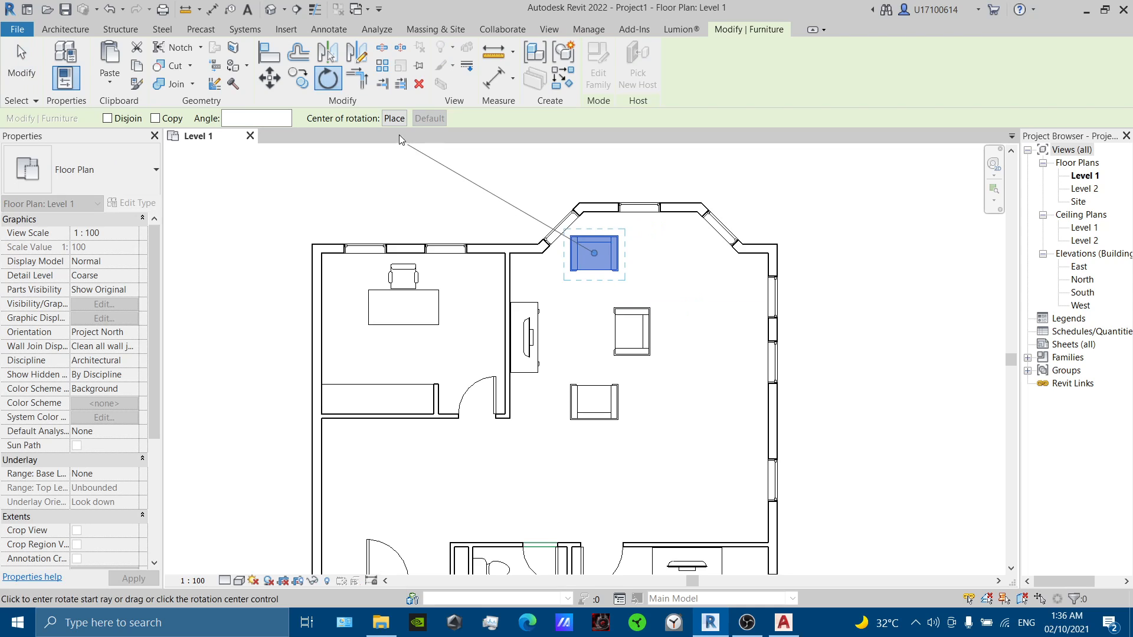
{"action": "scroll", "coordinate": [608, 258], "scroll_direction": "up", "scroll_amount": 3}
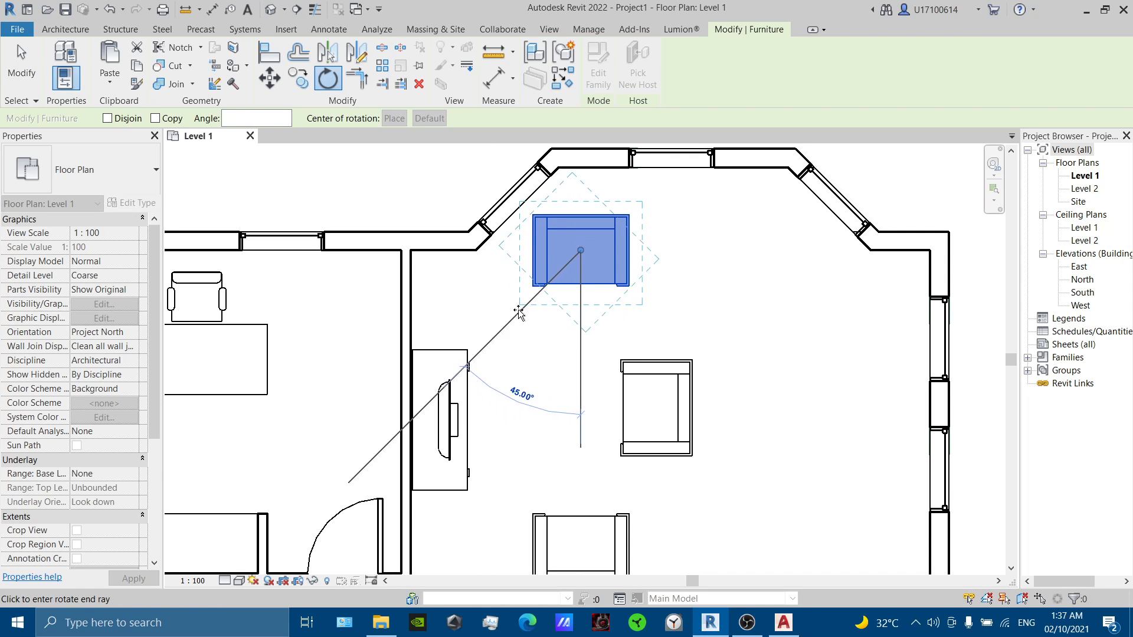
{"action": "left_click", "coordinate": [519, 311]}
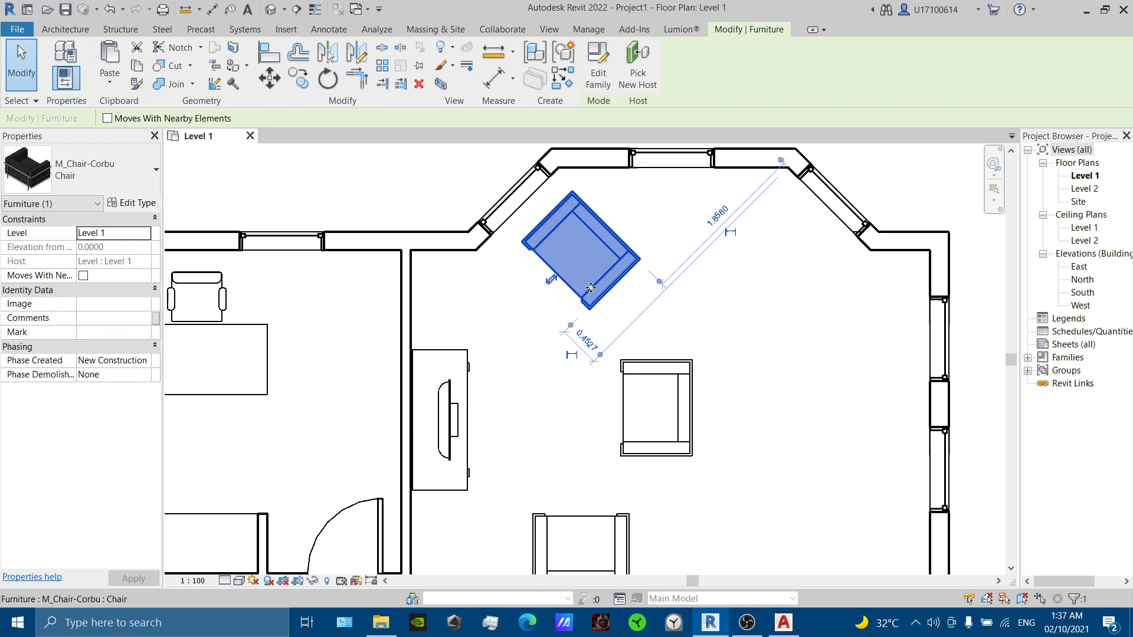
{"action": "left_click_drag", "start_coordinate": [608, 296], "coordinate": [621, 304]}
{"action": "left_click", "coordinate": [640, 323]}
Load the M_Table-Dining Round w Chairs family from the Tables folder as the component for placement.
{"action": "scroll", "coordinate": [644, 323], "scroll_direction": "down", "scroll_amount": 3}
{"action": "middle_click_drag", "start_coordinate": [658, 329], "coordinate": [600, 286]}
{"action": "left_click", "coordinate": [172, 59]}
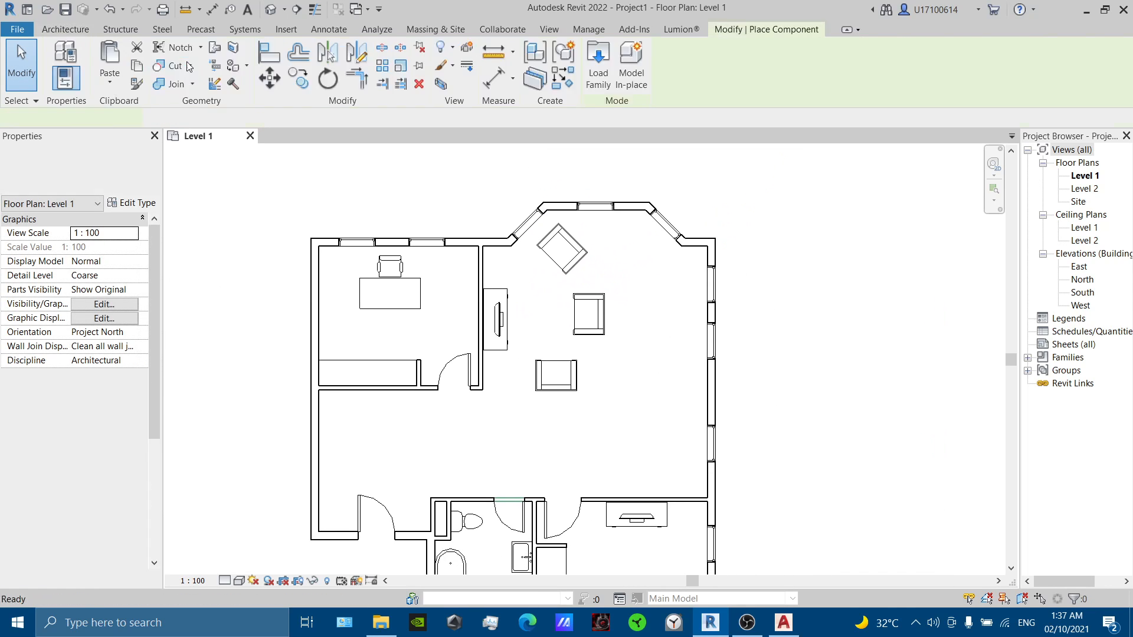
{"action": "left_click", "coordinate": [132, 203]}
{"action": "left_click", "coordinate": [671, 121]}
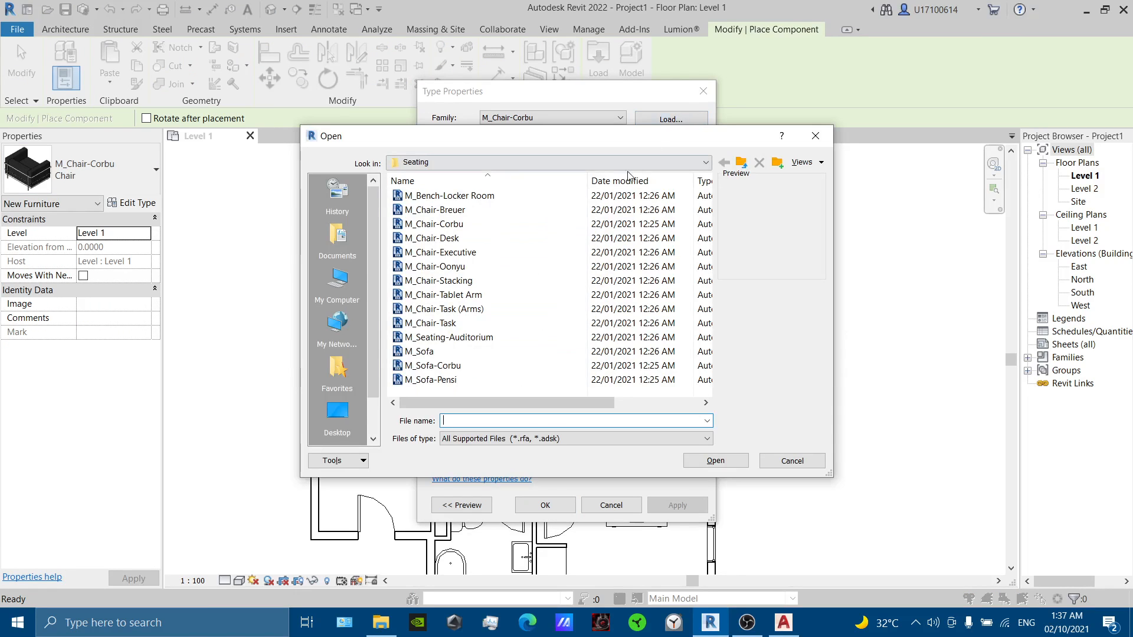
{"action": "left_click", "coordinate": [499, 366]}
{"action": "left_click", "coordinate": [512, 337]}
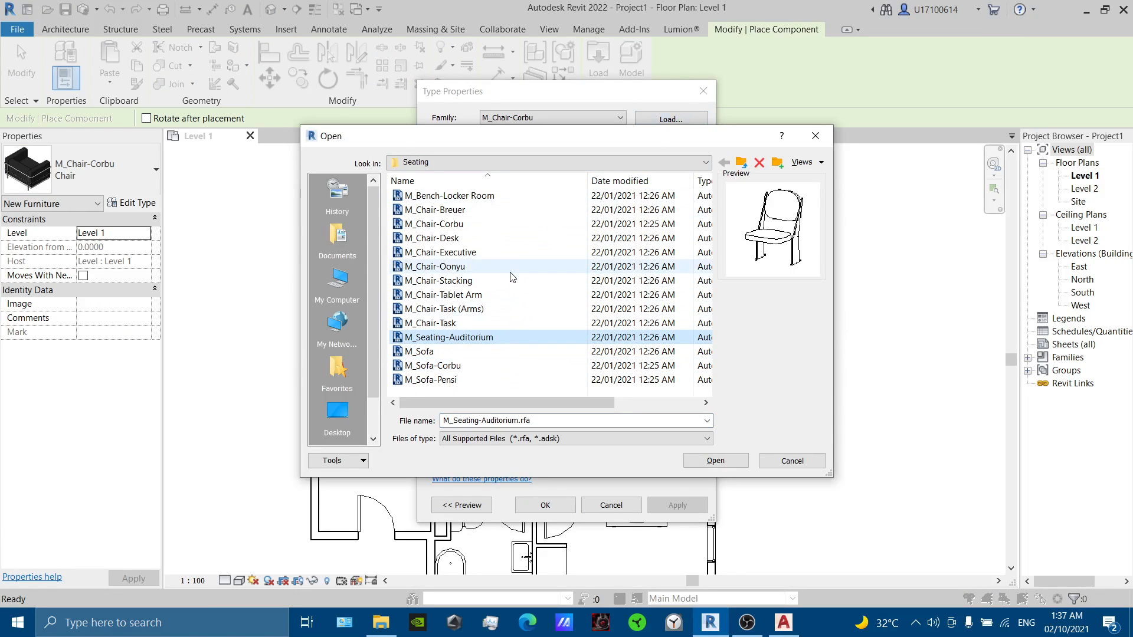
{"action": "left_click", "coordinate": [509, 227]}
{"action": "left_click", "coordinate": [515, 210]}
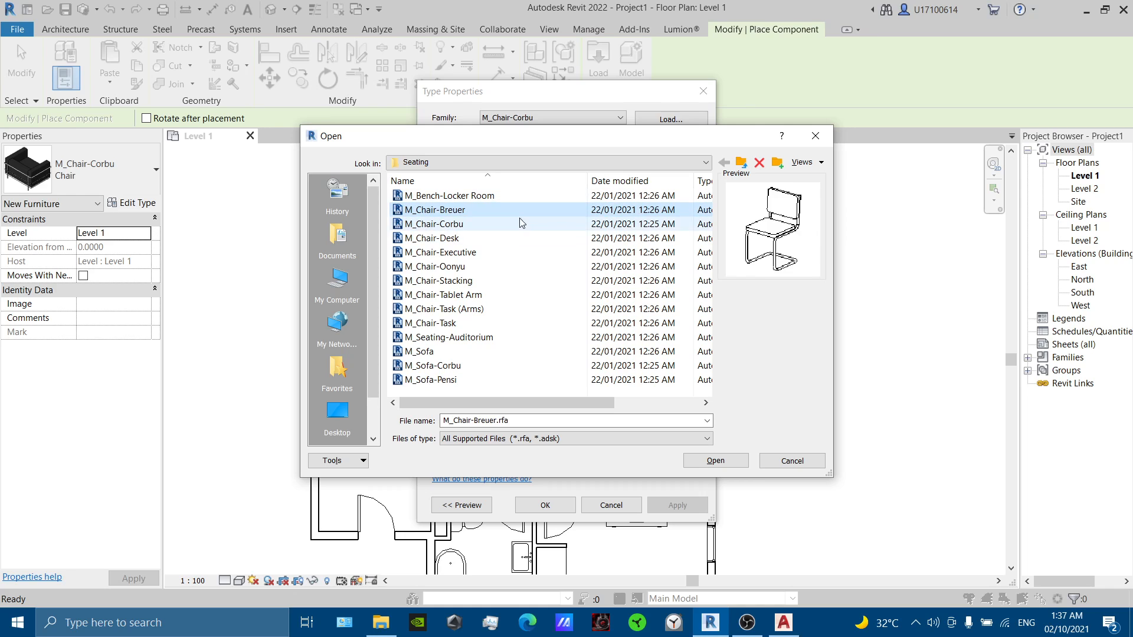
{"action": "key", "text": "BackSpace"}
{"action": "double_click", "coordinate": [522, 238]}
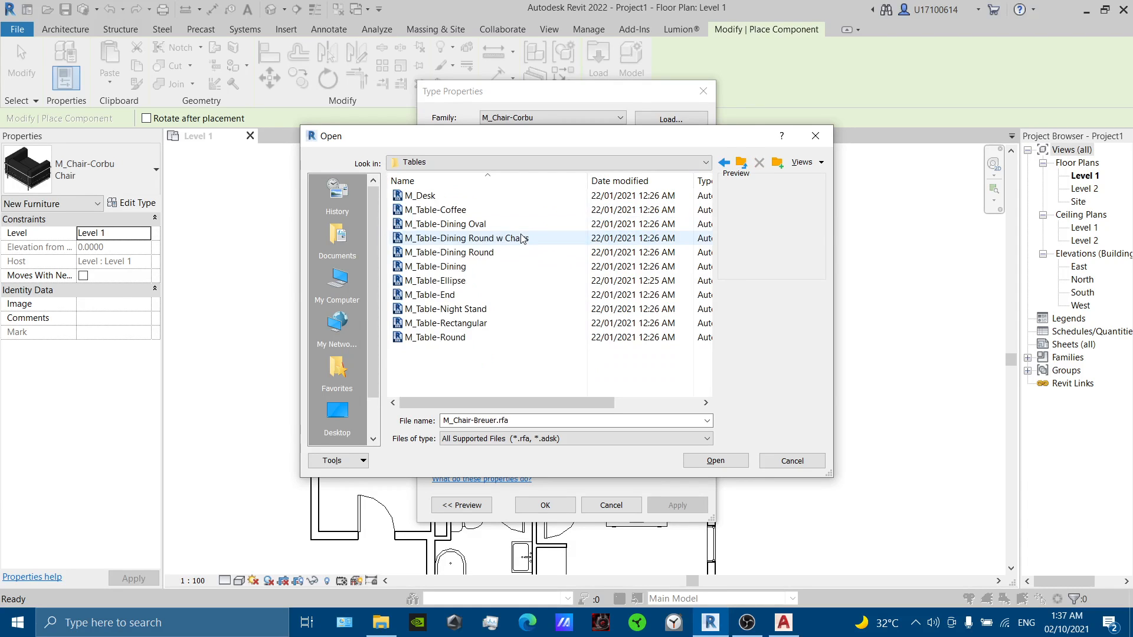
{"action": "left_click", "coordinate": [505, 263]}
{"action": "left_click", "coordinate": [512, 256]}
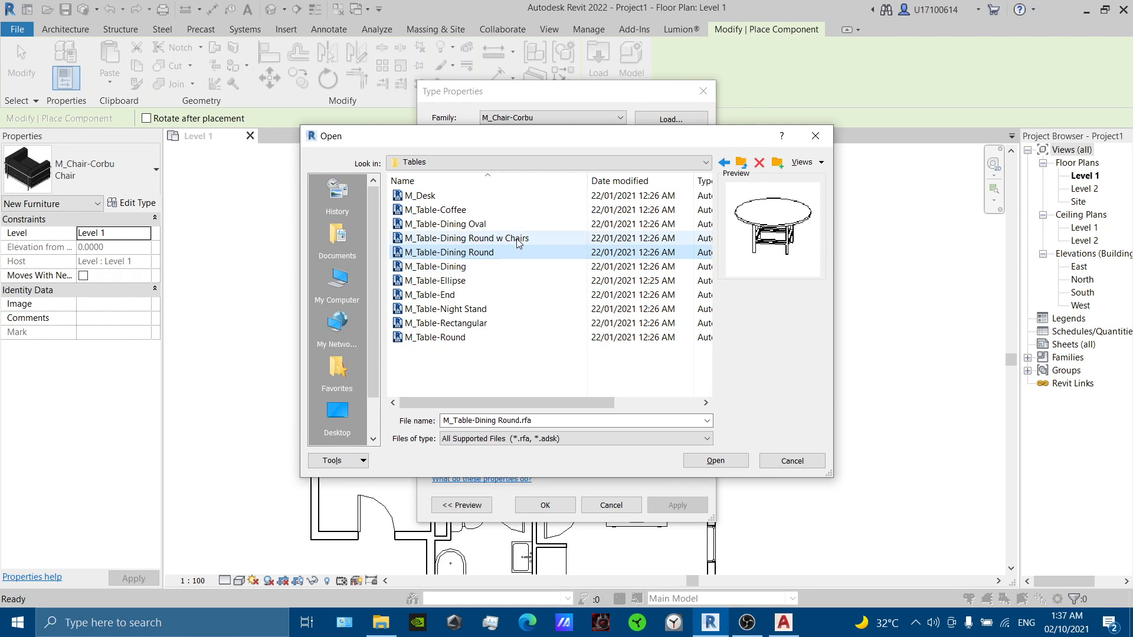
{"action": "left_click", "coordinate": [528, 241]}
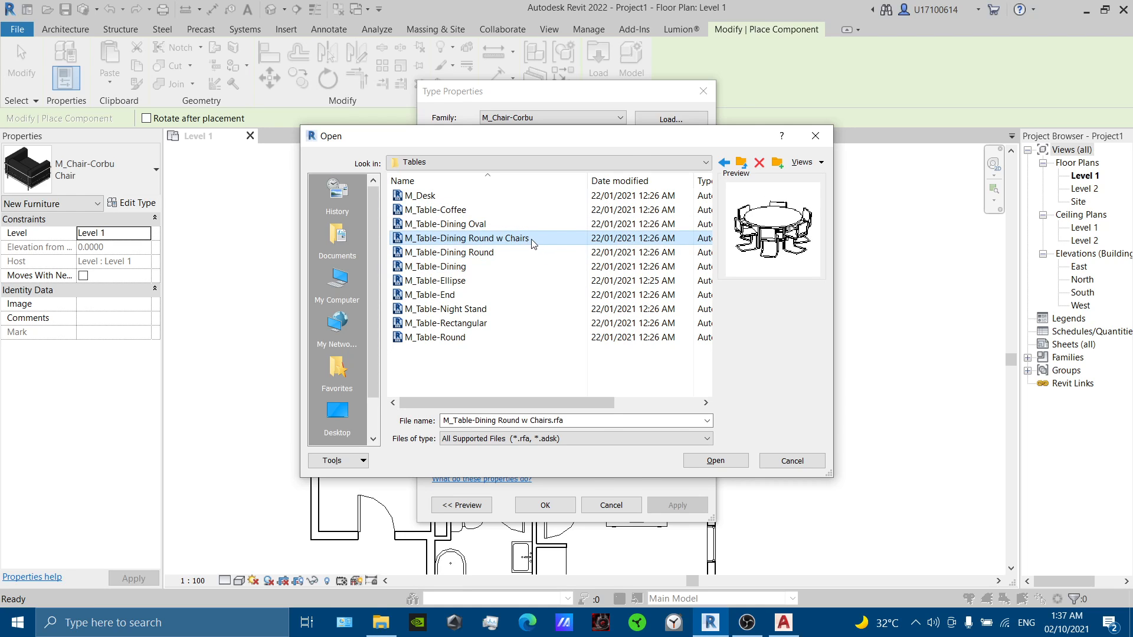
{"action": "double_click", "coordinate": [532, 241]}
{"action": "left_click", "coordinate": [546, 505]}
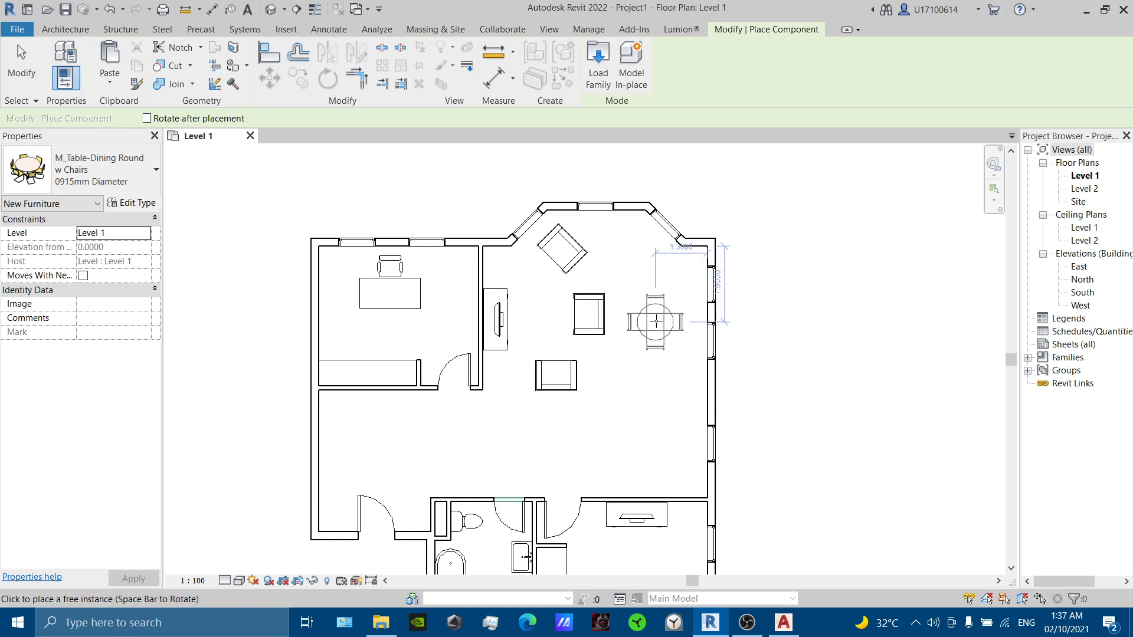
Choose the dining table's 1525mm Diameter type and place one between the armchairs and the living room's right wall.
{"action": "left_click", "coordinate": [118, 171]}
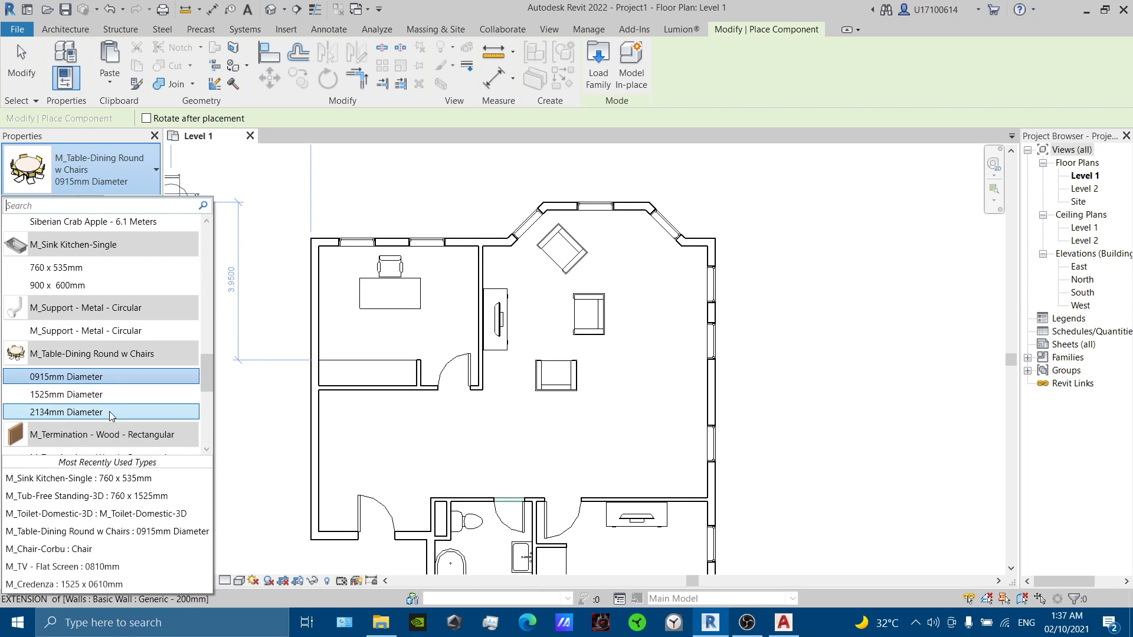
{"action": "left_click", "coordinate": [89, 412]}
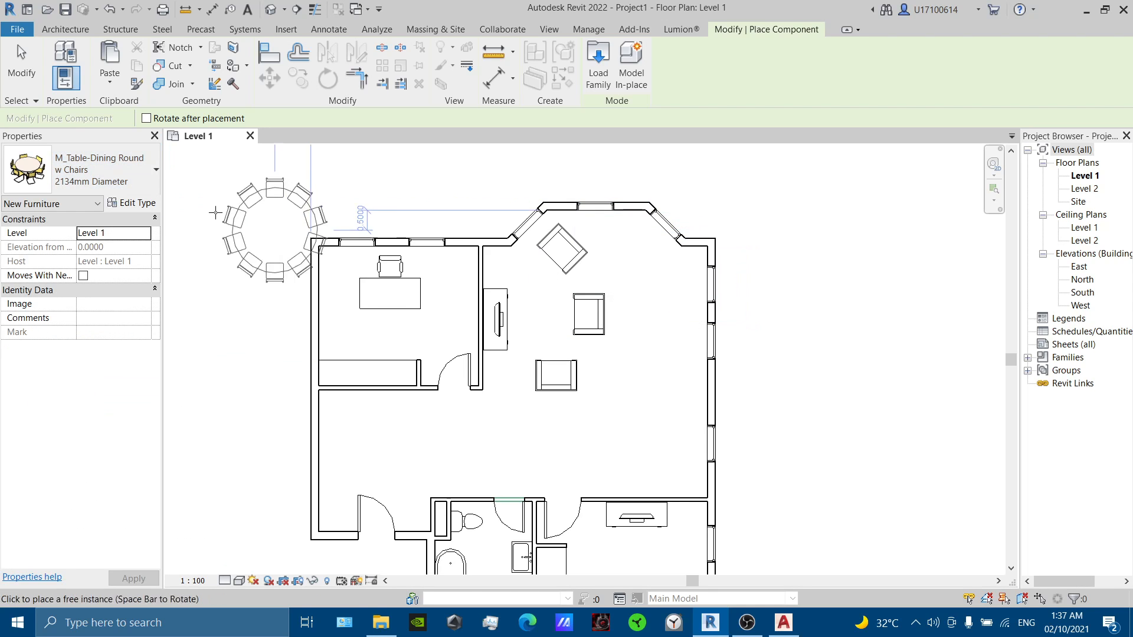
{"action": "left_click", "coordinate": [100, 171]}
{"action": "left_click", "coordinate": [88, 384]}
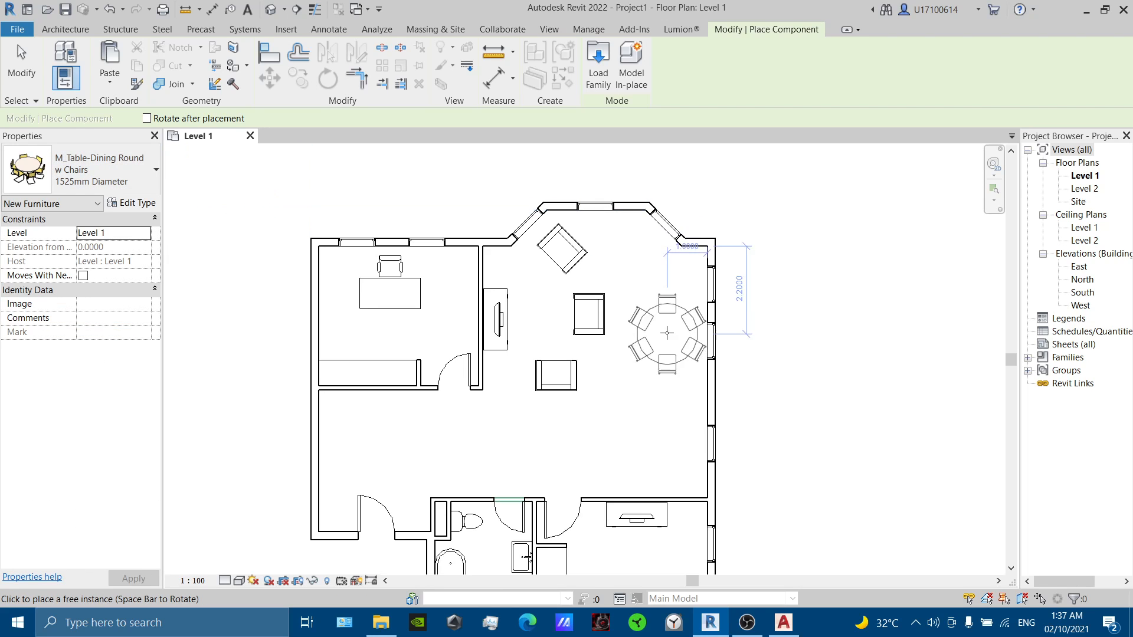
{"action": "left_click", "coordinate": [653, 321]}
{"action": "scroll", "coordinate": [639, 260], "scroll_direction": "down", "scroll_amount": 3}
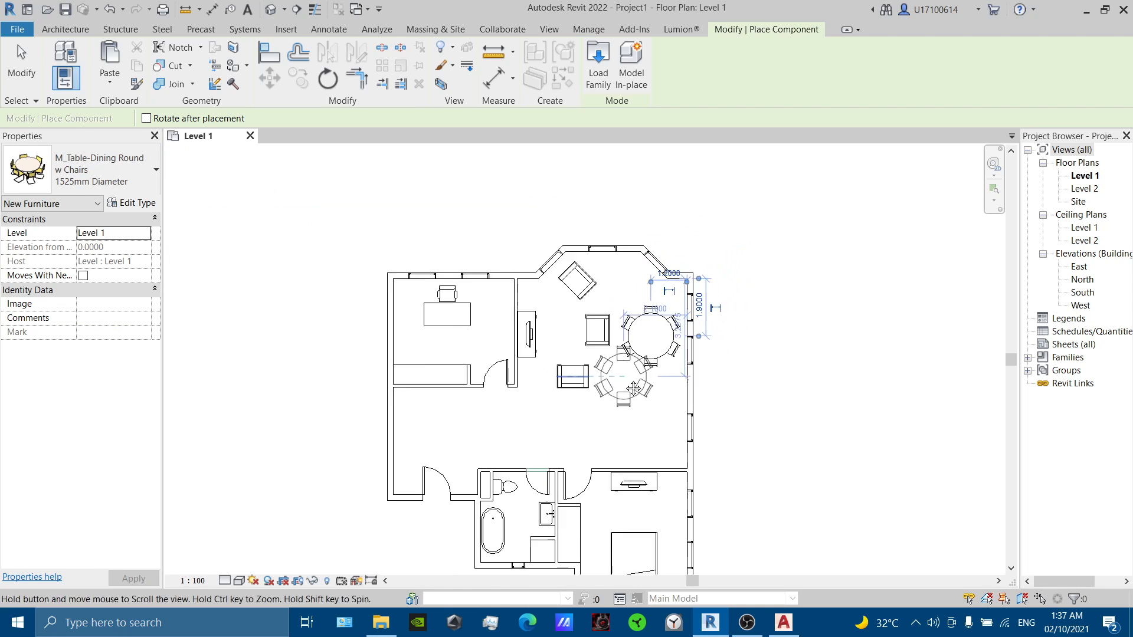
{"action": "scroll", "coordinate": [649, 370], "scroll_direction": "up", "scroll_amount": 2}
{"action": "key", "text": "Escape"}
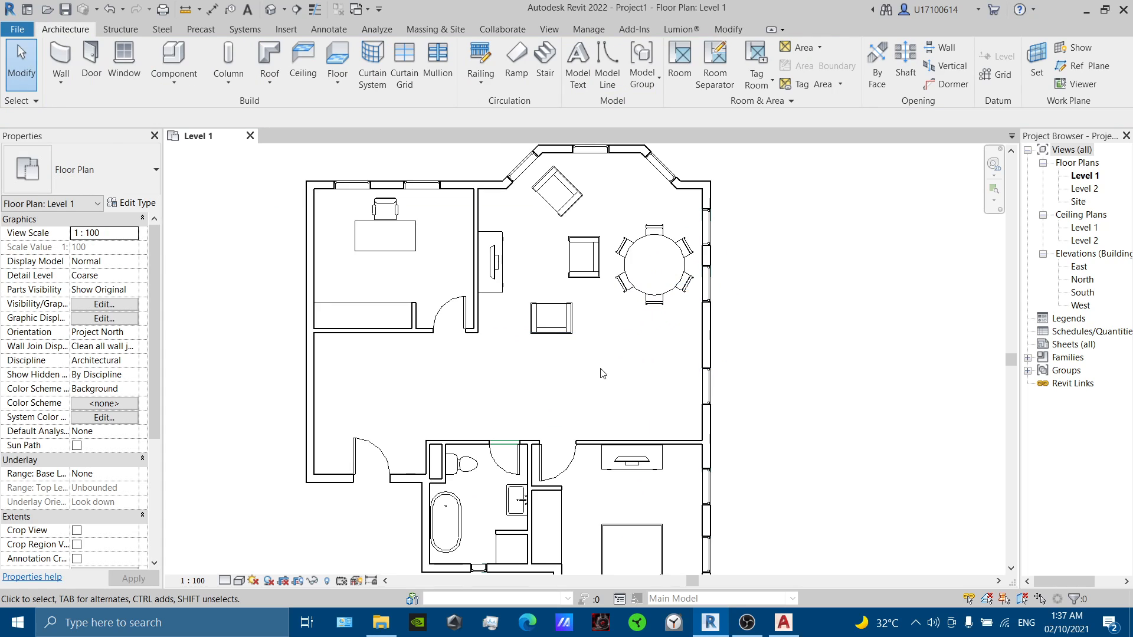
Start placing a component and browse the family library to the Fixtures folder under Plumbing > Architectural.
{"action": "scroll", "coordinate": [589, 375], "scroll_direction": "up", "scroll_amount": 2}
{"action": "middle_click_drag", "start_coordinate": [595, 376], "coordinate": [564, 373]}
{"action": "left_click", "coordinate": [174, 62]}
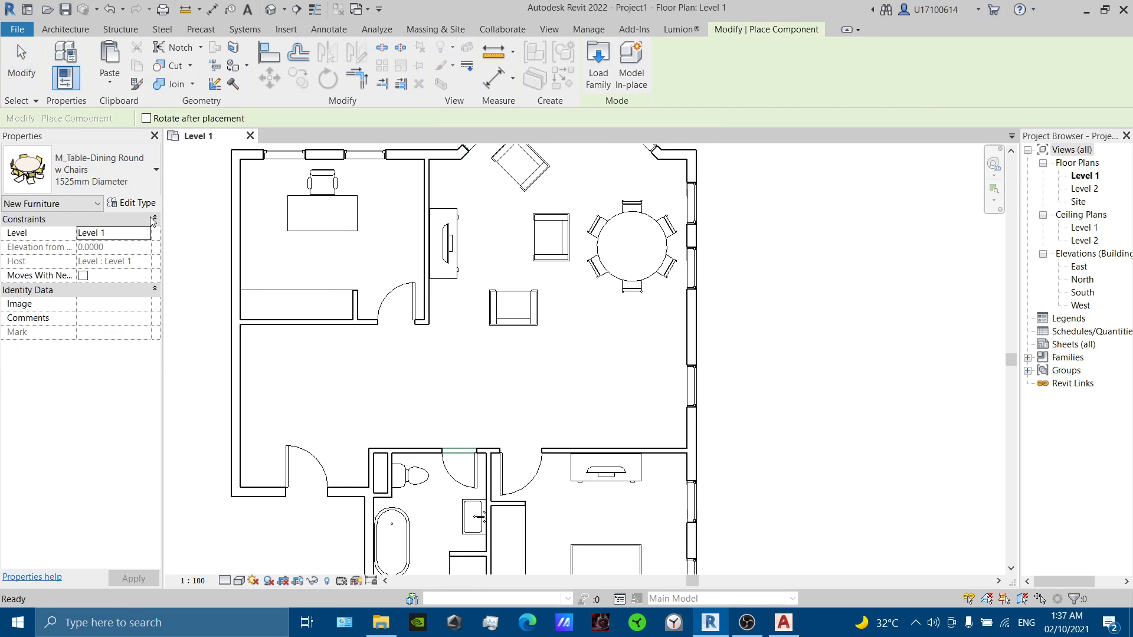
{"action": "left_click", "coordinate": [132, 202]}
{"action": "left_click", "coordinate": [670, 124]}
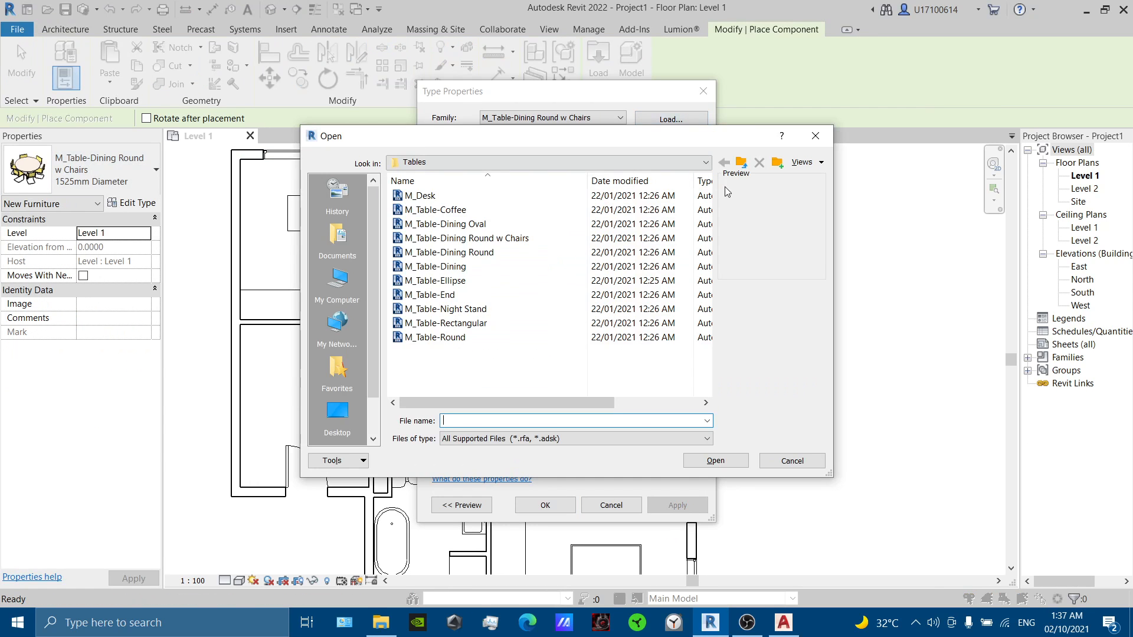
{"action": "left_click", "coordinate": [741, 163]}
{"action": "left_click", "coordinate": [741, 163]}
{"action": "scroll", "coordinate": [520, 307], "scroll_direction": "down", "scroll_amount": 5}
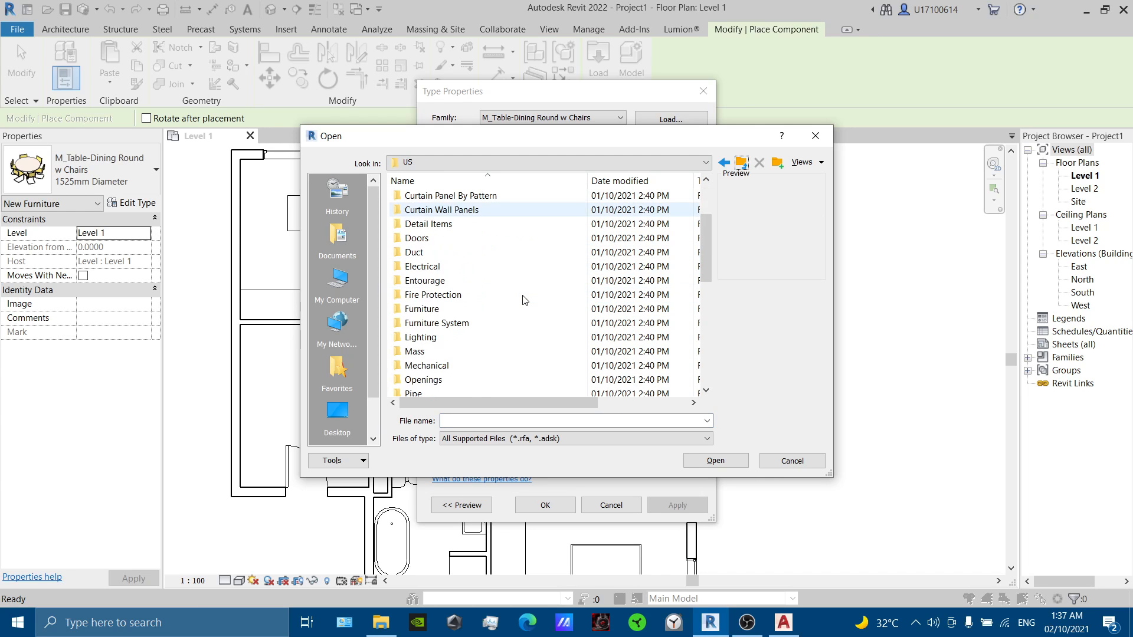
{"action": "double_click", "coordinate": [484, 296]}
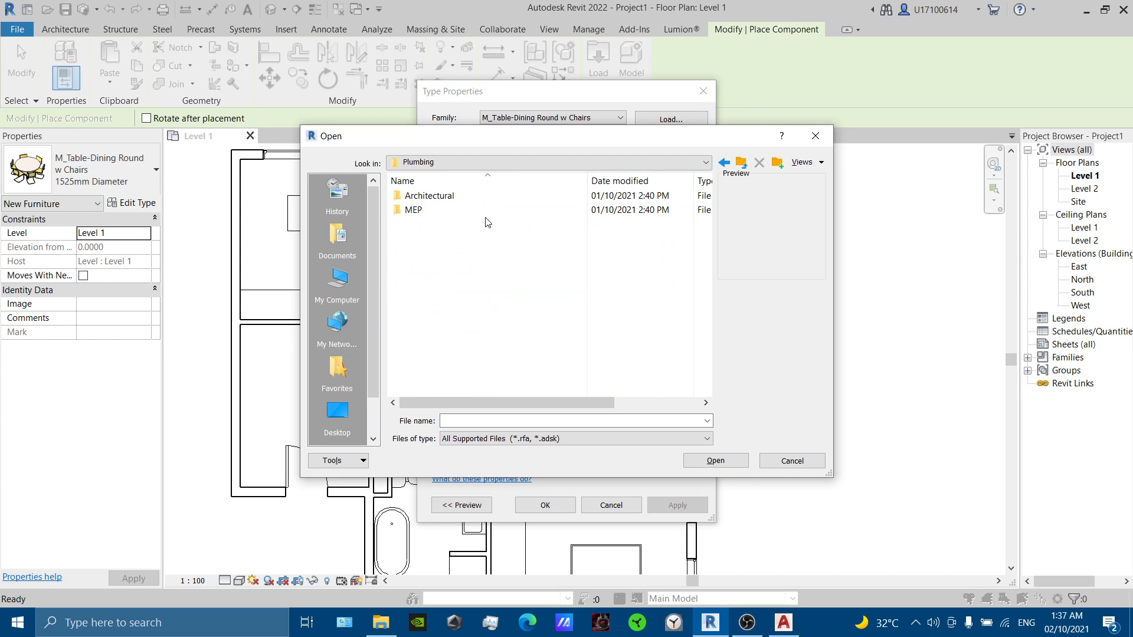
{"action": "left_click", "coordinate": [484, 200]}
{"action": "double_click", "coordinate": [484, 199]}
{"action": "double_click", "coordinate": [475, 210]}
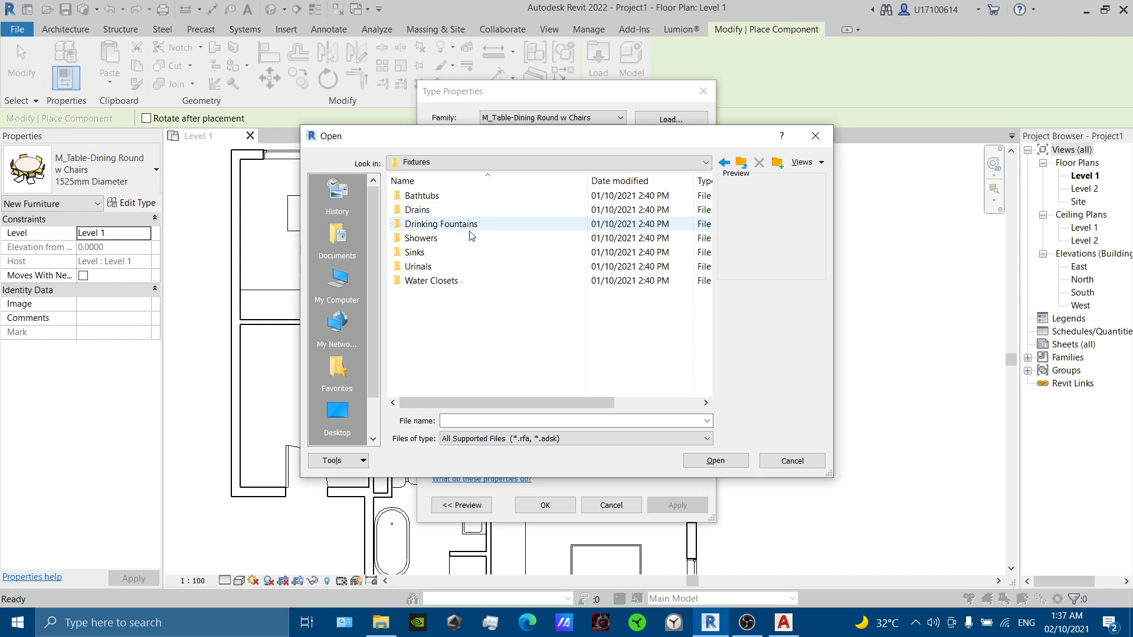
Load the M_Sink Kitchen-Triple family from the Sinks folder and use its 1100 x 535mm type for placement.
{"action": "double_click", "coordinate": [468, 253]}
{"action": "left_click", "coordinate": [484, 252]}
{"action": "left_click", "coordinate": [509, 240]}
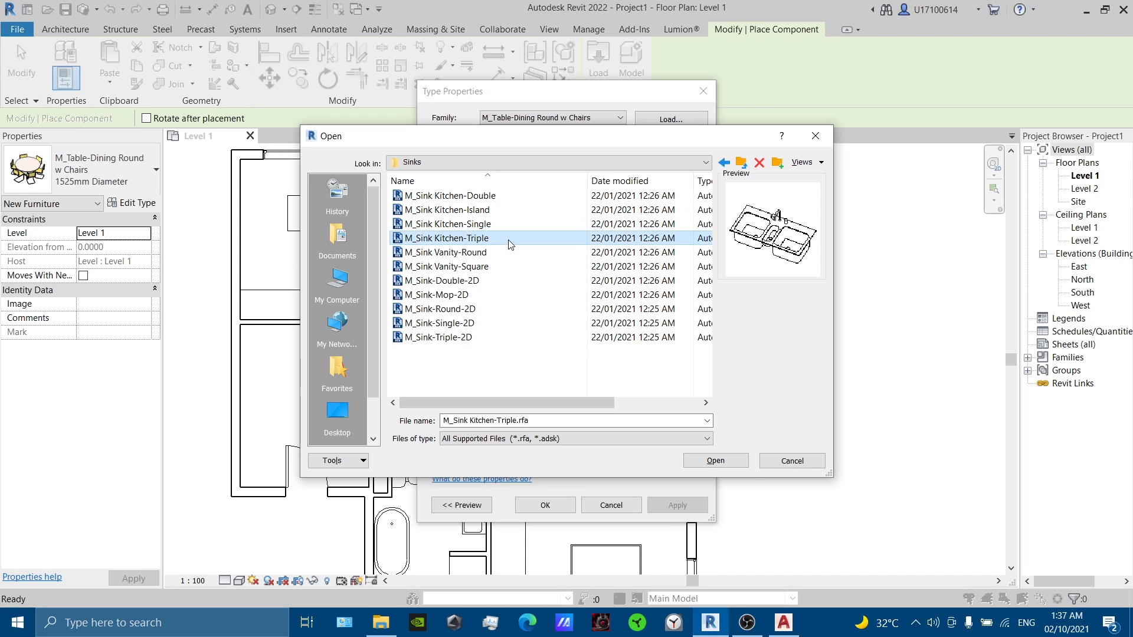
{"action": "double_click", "coordinate": [602, 242]}
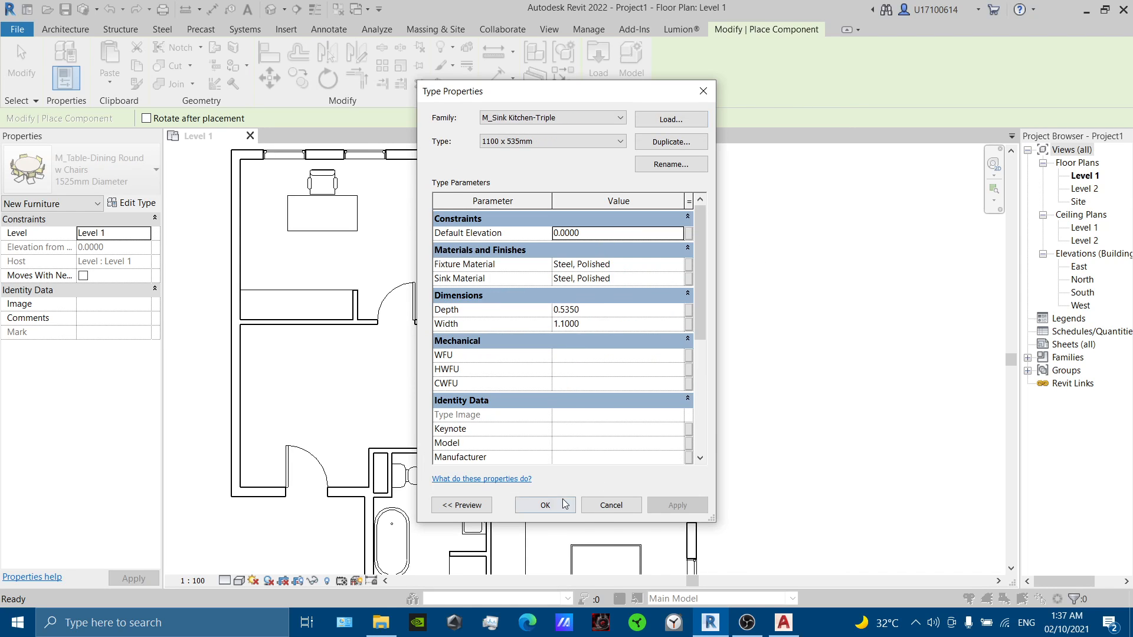
{"action": "left_click", "coordinate": [564, 503]}
Place one kitchen sink against the living room's lower wall, just right of the bedroom door.
{"action": "scroll", "coordinate": [596, 433], "scroll_direction": "up", "scroll_amount": 4}
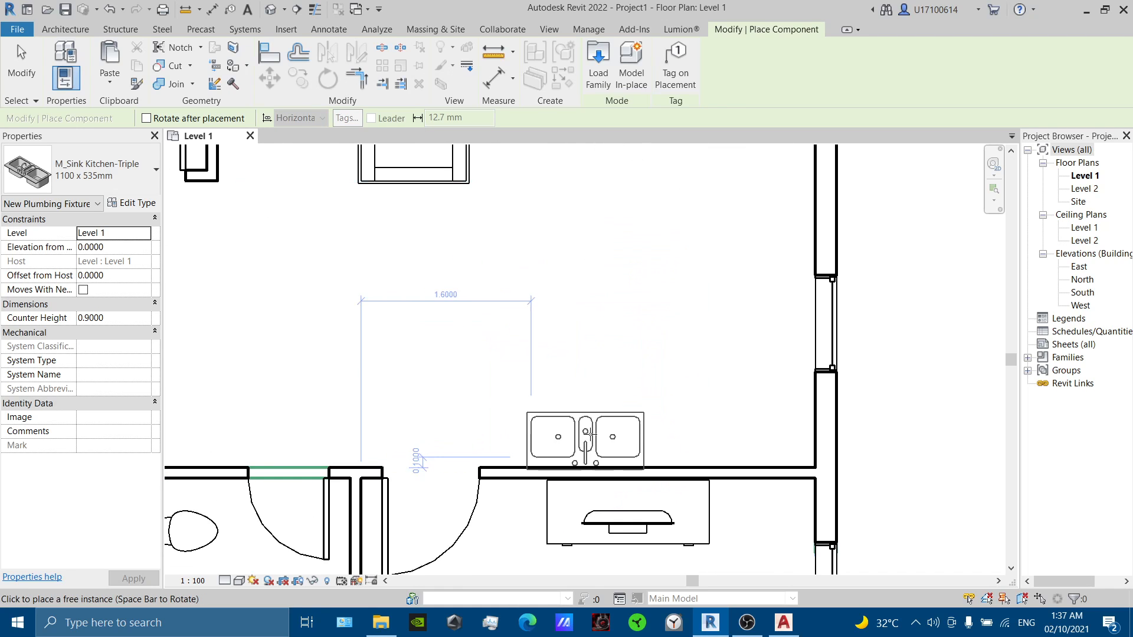
{"action": "left_click", "coordinate": [596, 437]}
{"action": "scroll", "coordinate": [608, 413], "scroll_direction": "down", "scroll_amount": 3}
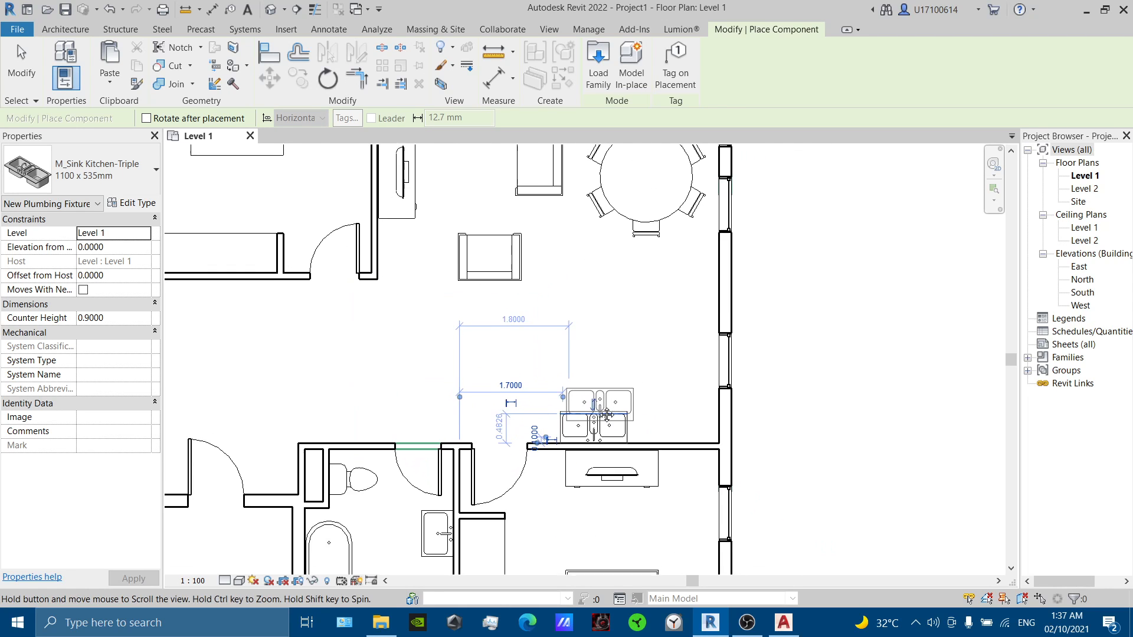
{"action": "key", "text": "Escape"}
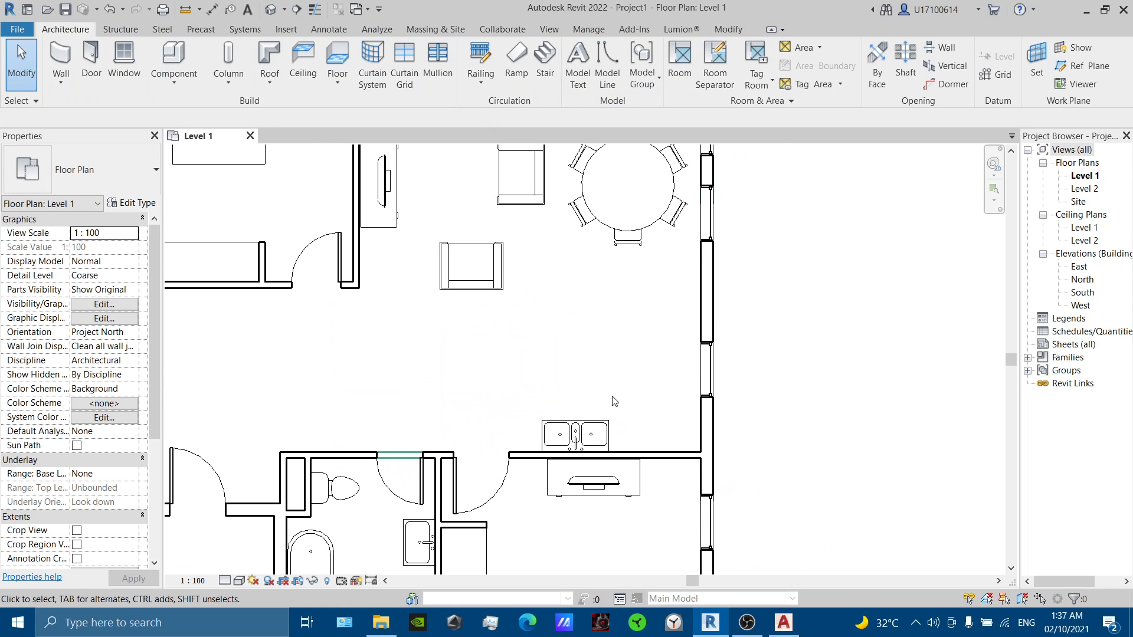
Draw a thin detail line for the counter front from the sink's upper-right corner to the right exterior wall.
{"action": "left_click", "coordinate": [245, 30]}
{"action": "left_click", "coordinate": [329, 29]}
{"action": "left_click", "coordinate": [377, 44]}
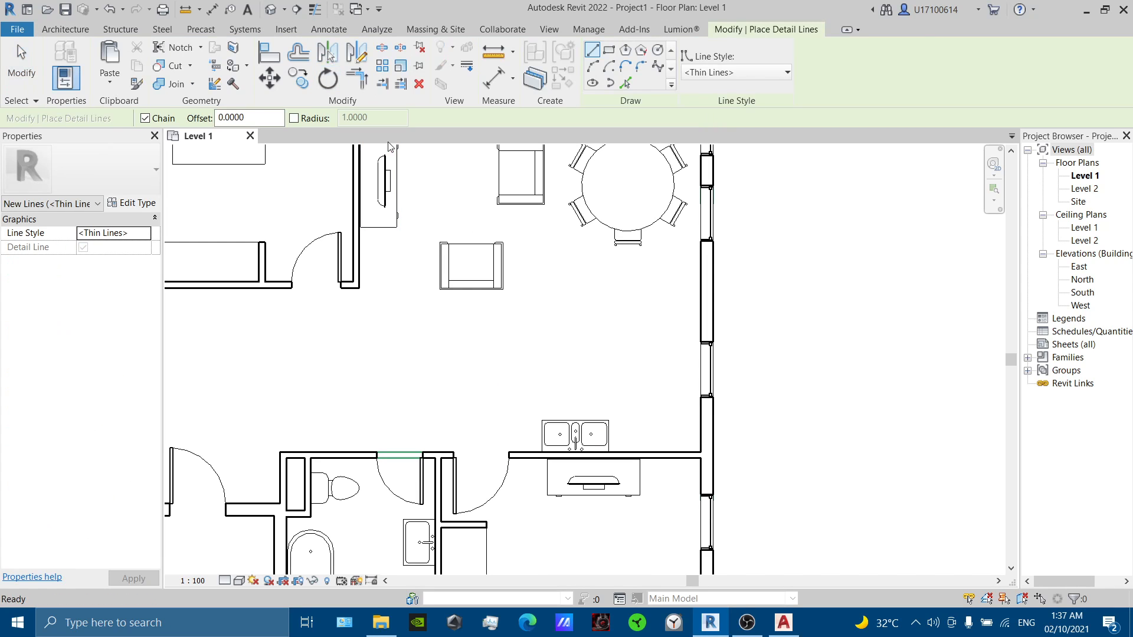
{"action": "left_click", "coordinate": [608, 420]}
{"action": "left_click", "coordinate": [700, 420]}
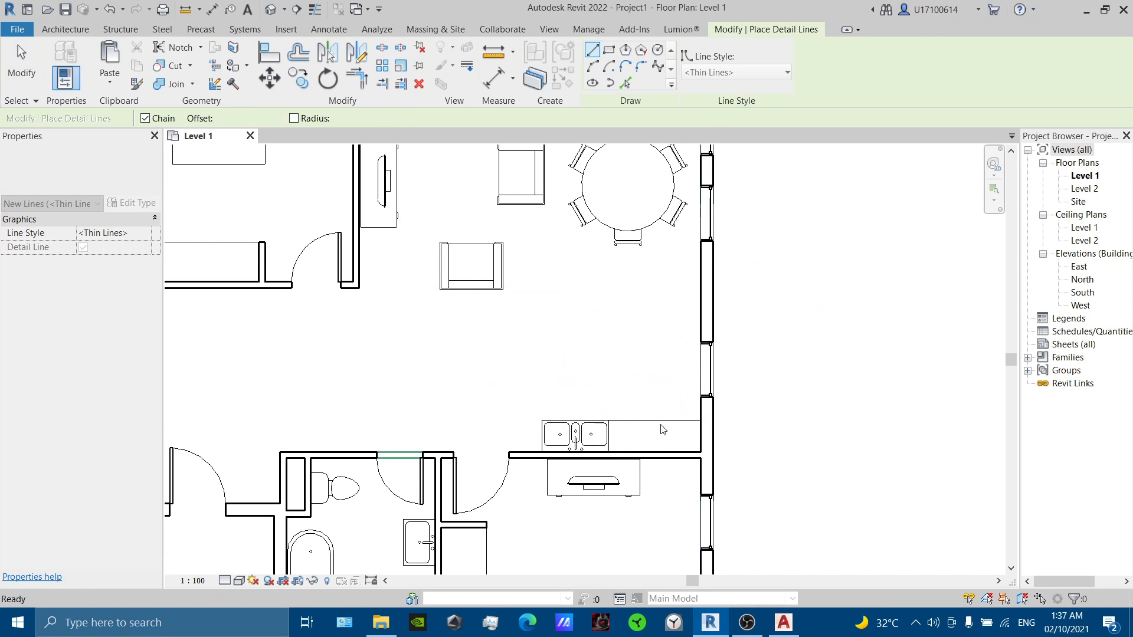
Divide the counter right of the sink with two vertical detail lines about 0.5 m apart, running from counter front to wall.
{"action": "scroll", "coordinate": [644, 417], "scroll_direction": "up", "scroll_amount": 2}
{"action": "left_click", "coordinate": [636, 416]}
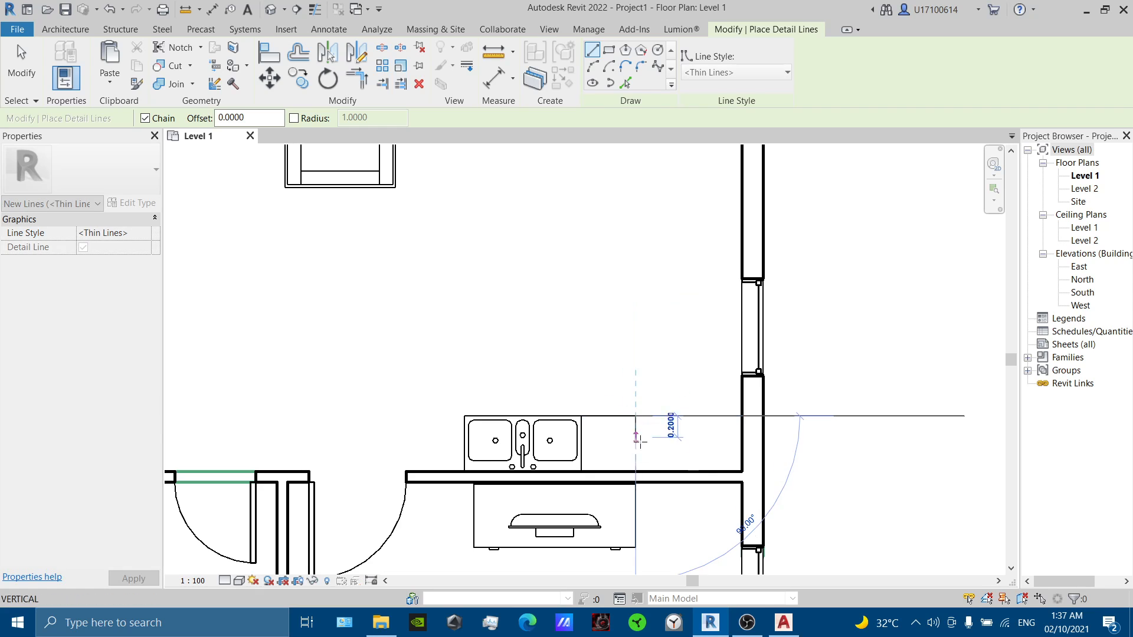
{"action": "left_click", "coordinate": [635, 471]}
{"action": "key", "text": "Escape"}
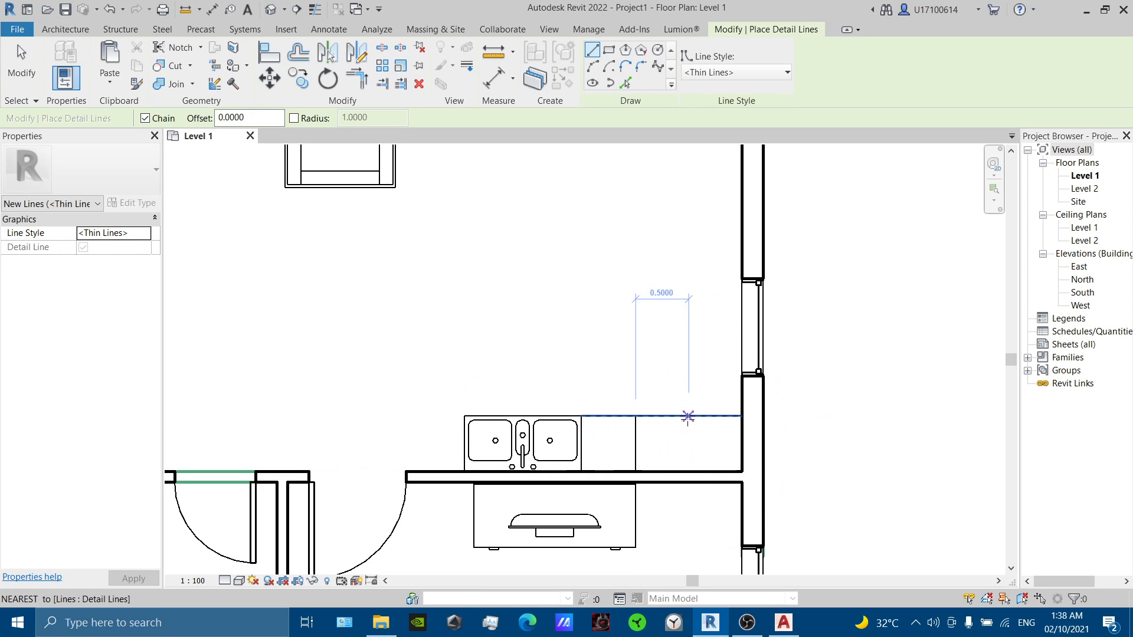
{"action": "left_click", "coordinate": [690, 417]}
{"action": "left_click", "coordinate": [689, 471]}
{"action": "key", "text": "Escape"}
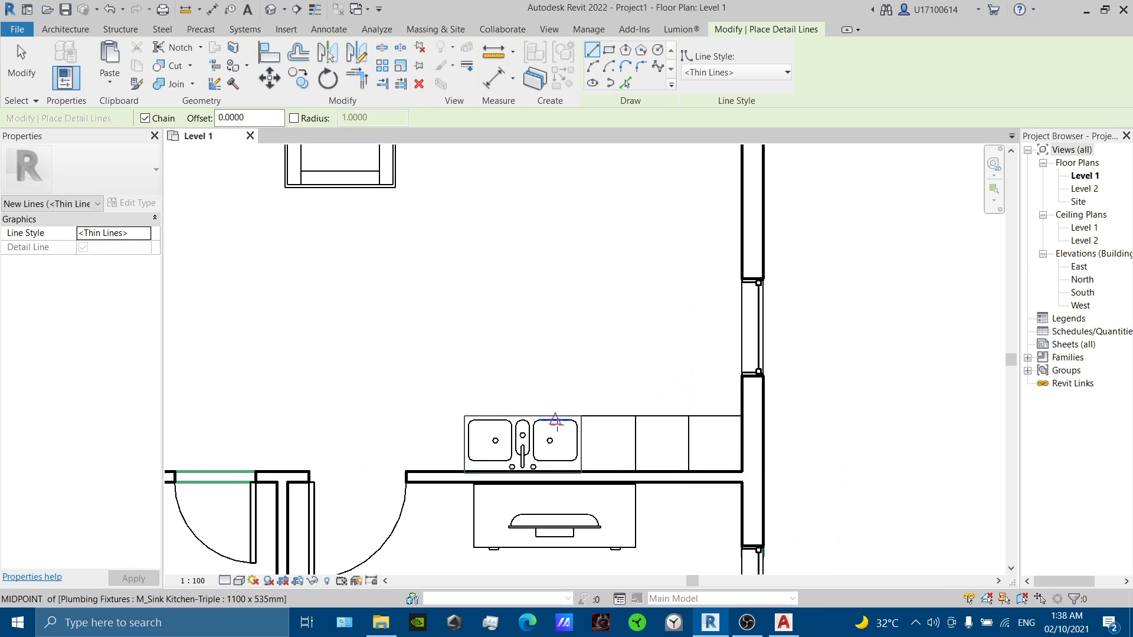
Extend the counter a short way left of the sink with a horizontal detail line and close its end down to the wall.
{"action": "left_click", "coordinate": [463, 415]}
{"action": "left_click", "coordinate": [422, 416]}
{"action": "left_click", "coordinate": [422, 471]}
{"action": "key", "text": "Escape"}
Draw the stove's two upper burners as circles in the middle counter bay: radius about 0.08 m left and 0.12 m right.
{"action": "scroll", "coordinate": [617, 453], "scroll_direction": "up", "scroll_amount": 2}
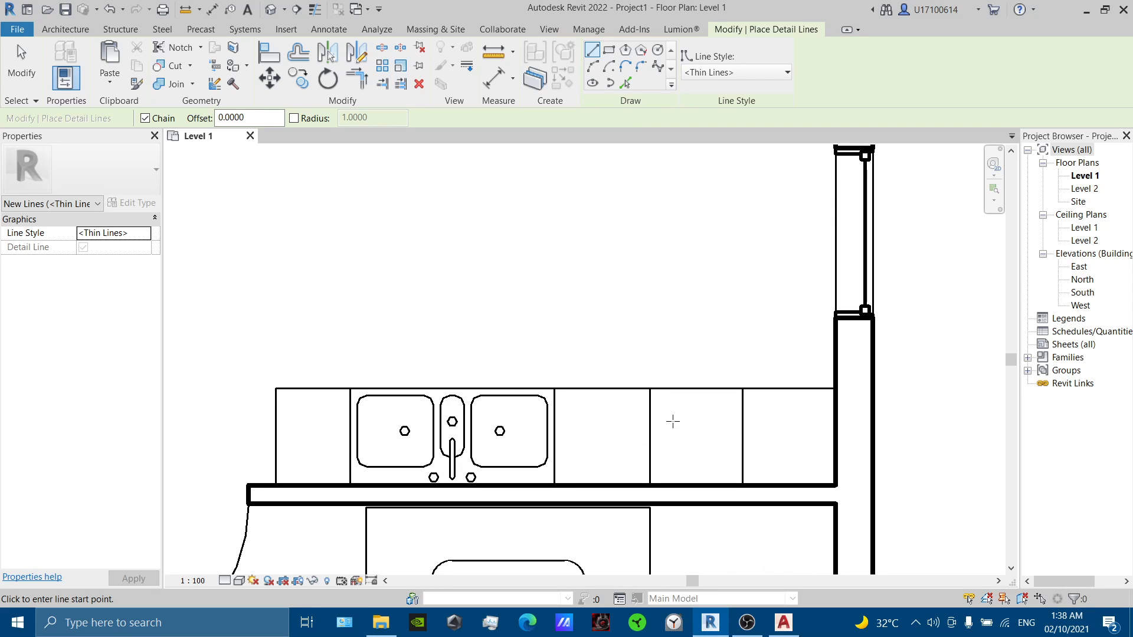
{"action": "left_click", "coordinate": [658, 52]}
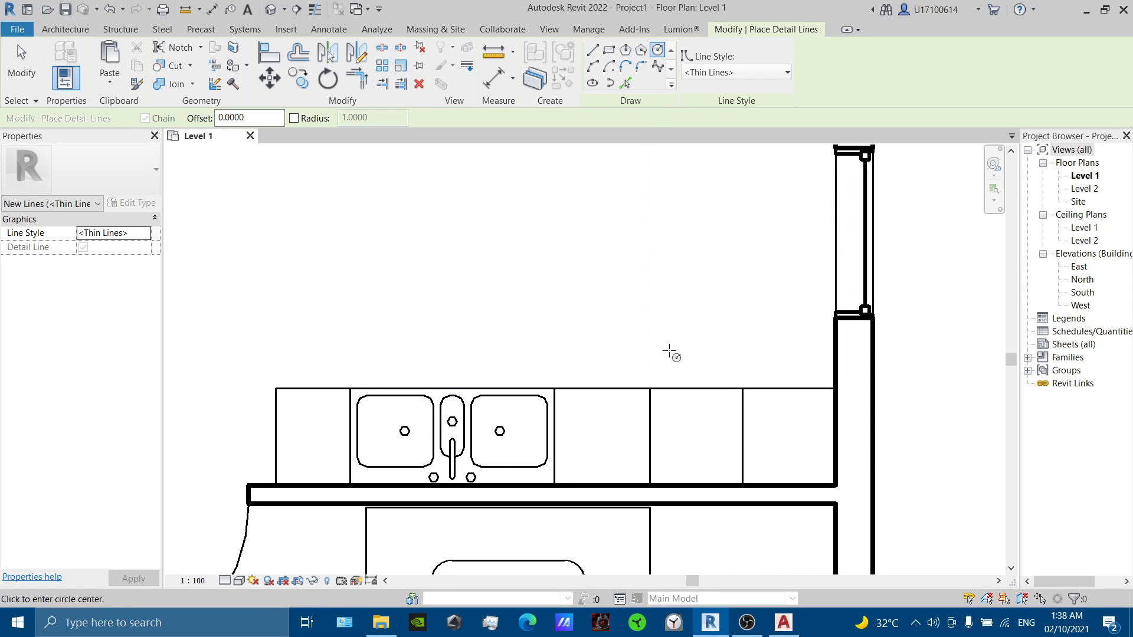
{"action": "left_click", "coordinate": [671, 416]}
{"action": "left_click", "coordinate": [682, 424]}
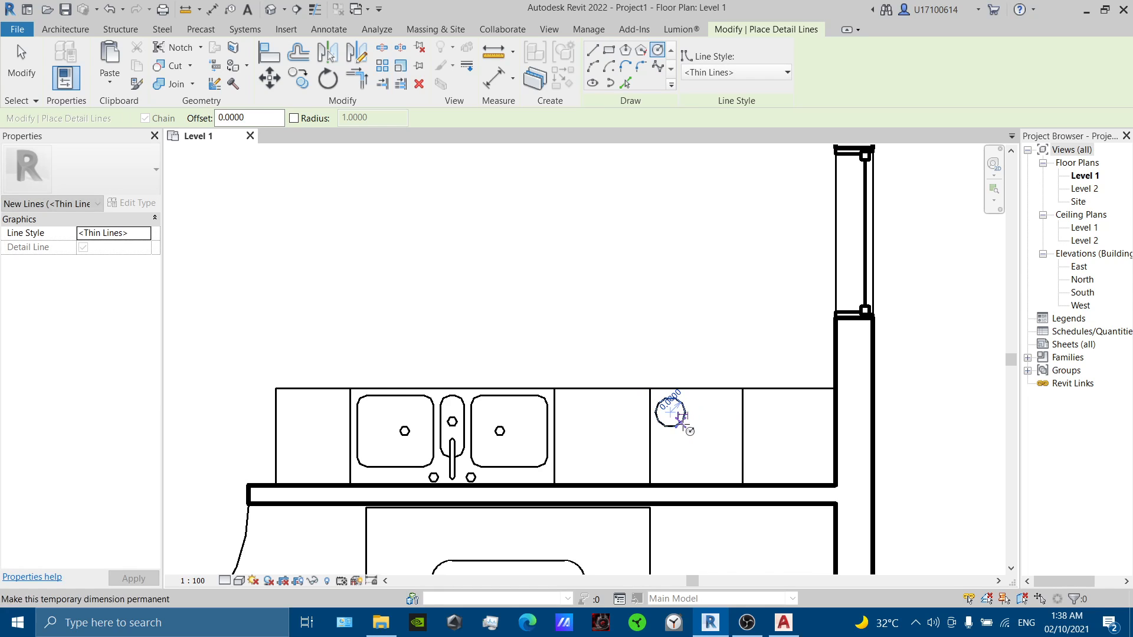
{"action": "left_click", "coordinate": [714, 412]}
{"action": "left_click", "coordinate": [728, 429]}
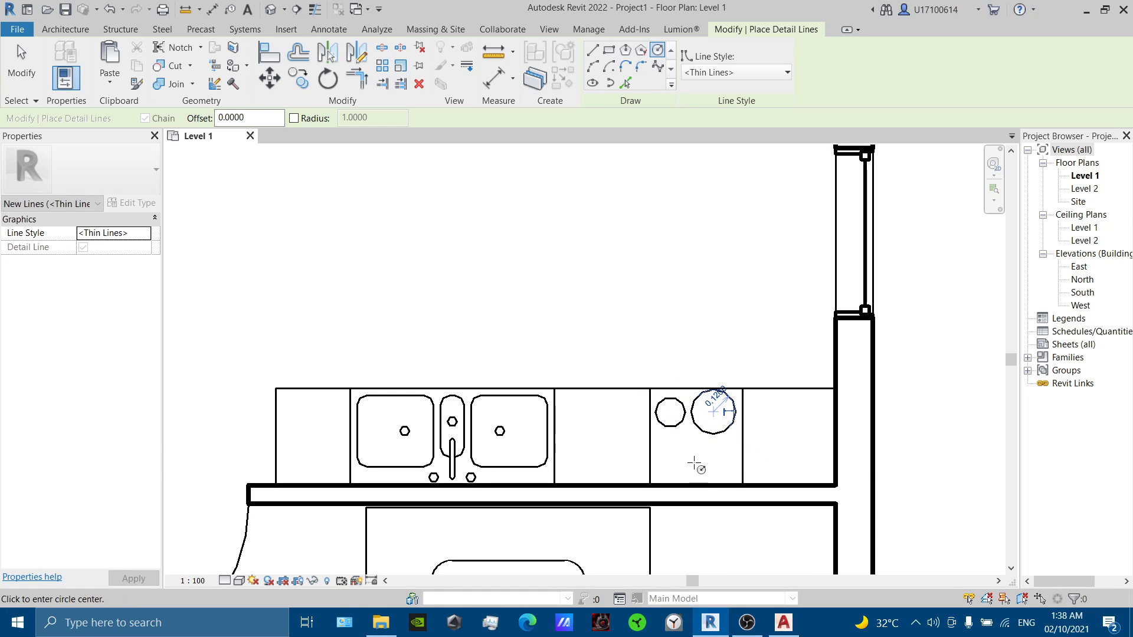
Draw the stove's two lower burners as circles: a large one of about 0.12 m radius left and a small one right.
{"action": "left_click", "coordinate": [666, 453]}
{"action": "left_click", "coordinate": [685, 467]}
{"action": "left_click", "coordinate": [713, 459]}
{"action": "left_click", "coordinate": [727, 459]}
{"action": "key", "text": "Escape"}
{"action": "key", "text": "Escape"}
{"action": "left_click", "coordinate": [683, 467]}
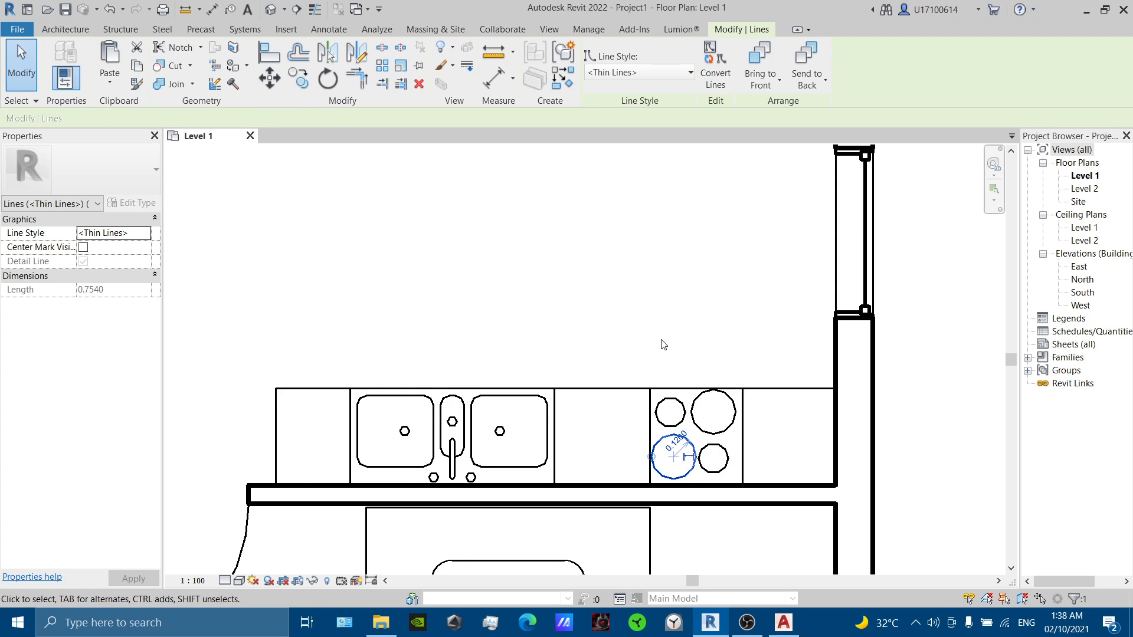
{"action": "key", "text": "Escape"}
{"action": "scroll", "coordinate": [678, 360], "scroll_direction": "down", "scroll_amount": 5}
{"action": "scroll", "coordinate": [748, 419], "scroll_direction": "down", "scroll_amount": 3}
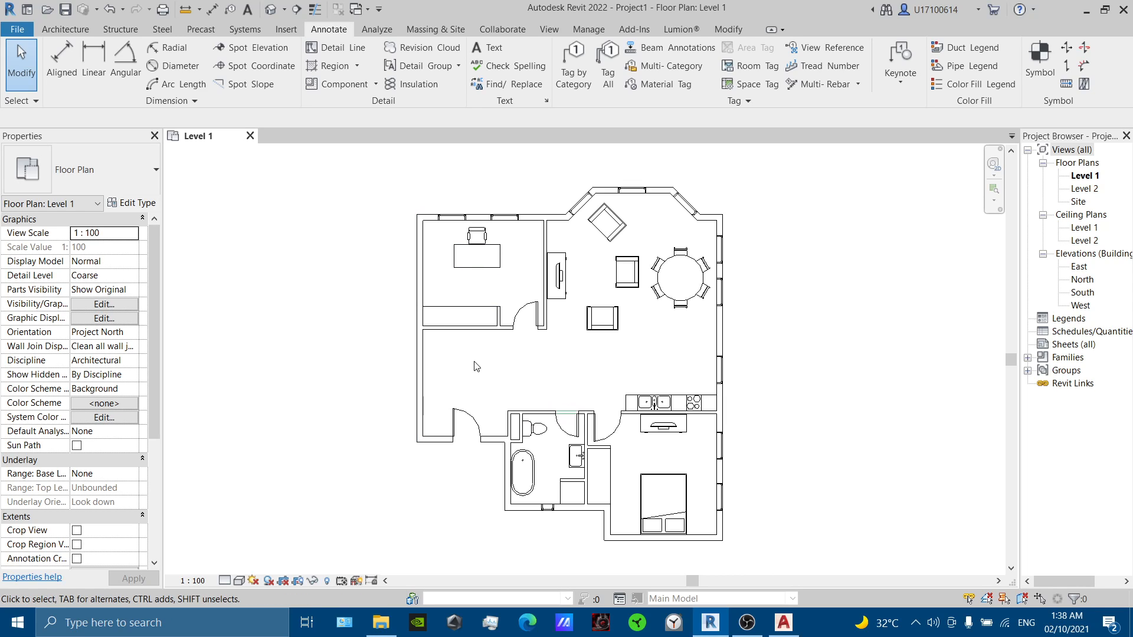
Open the cut pattern override for the Walls category in Level 1's Visibility/Graphic Overrides.
{"action": "left_click", "coordinate": [88, 305]}
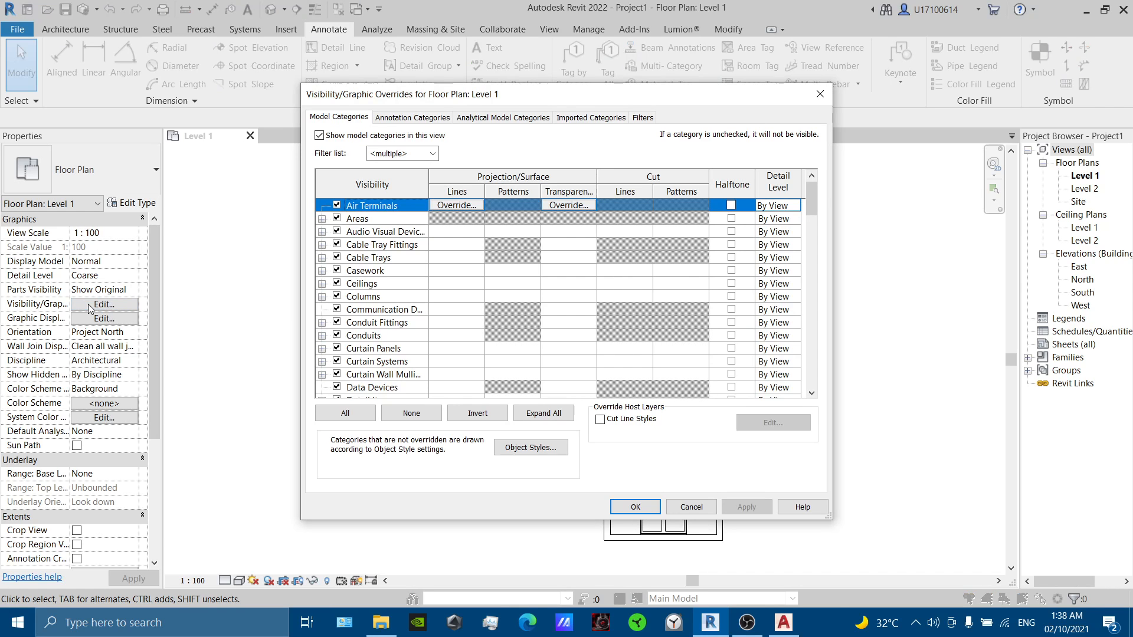
{"action": "key", "text": "Escape"}
{"action": "key", "text": "v"}
{"action": "key", "text": "g"}
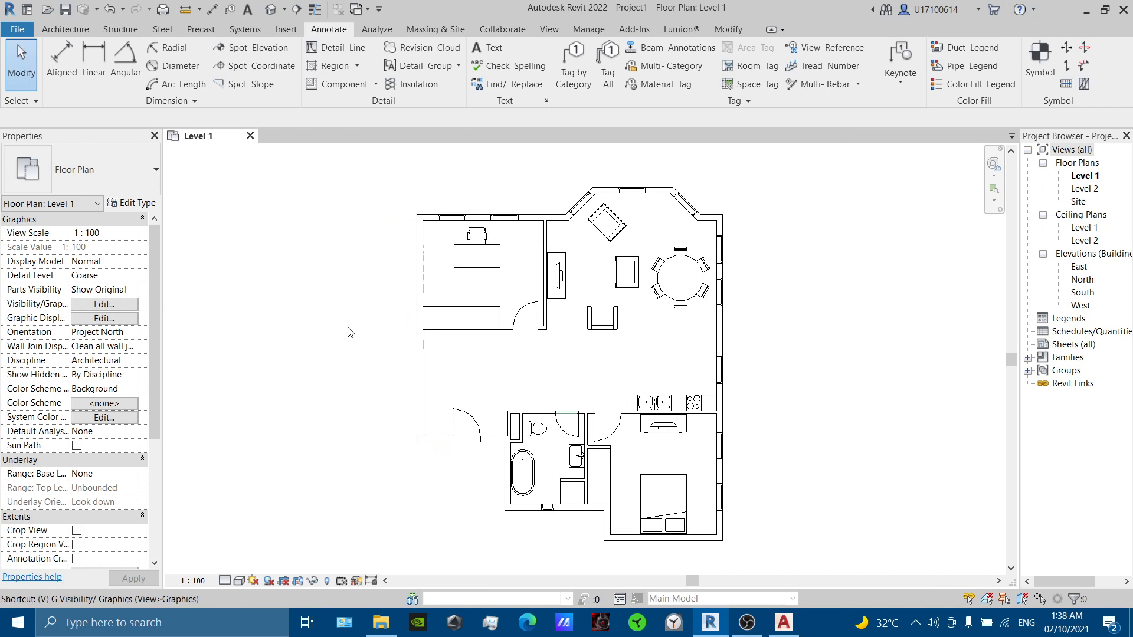
{"action": "left_click_drag", "start_coordinate": [812, 198], "coordinate": [813, 373]}
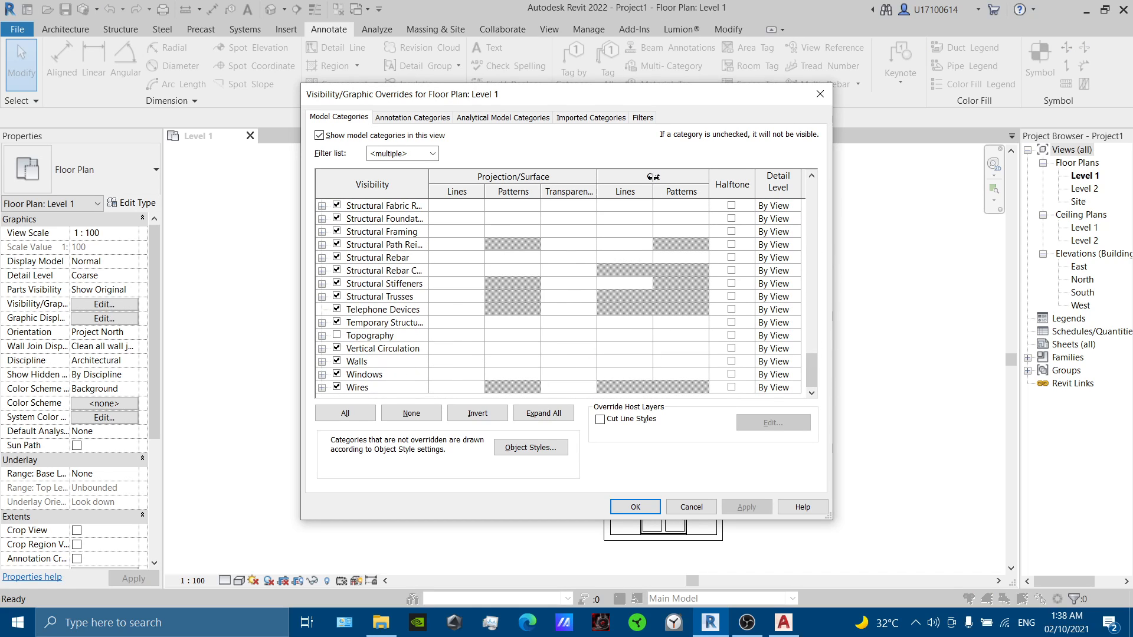
{"action": "left_click", "coordinate": [671, 363]}
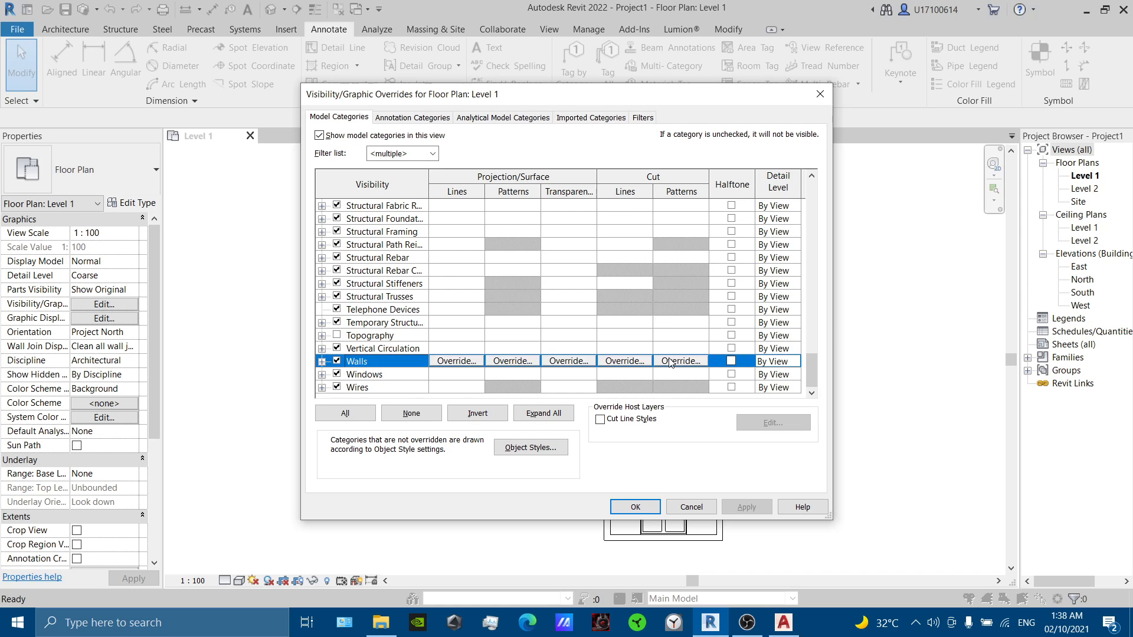
{"action": "left_click", "coordinate": [677, 362]}
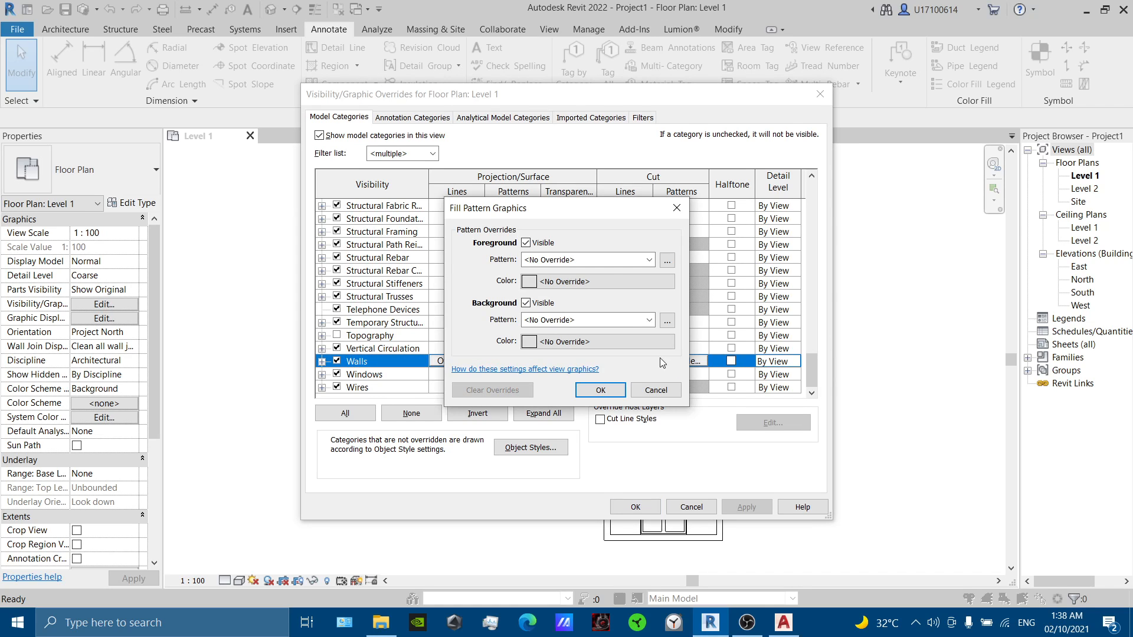
Set the walls' foreground cut pattern to Solid fill in black and apply the override to the floor plan.
{"action": "left_click", "coordinate": [650, 260]}
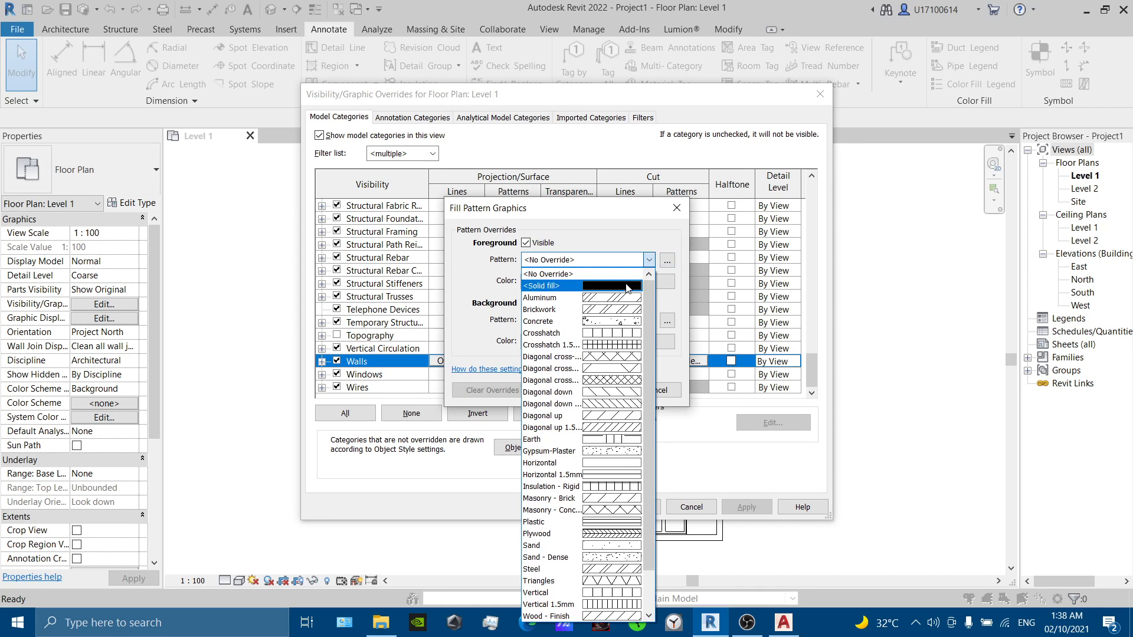
{"action": "left_click", "coordinate": [626, 283]}
{"action": "left_click", "coordinate": [626, 283]}
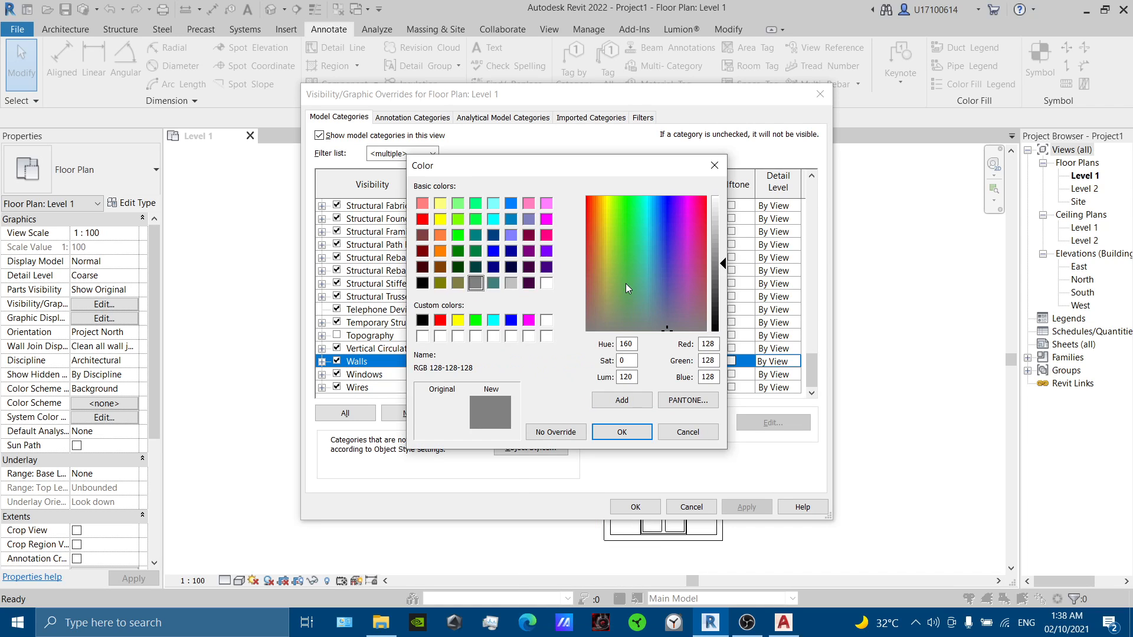
{"action": "left_click", "coordinate": [423, 283]}
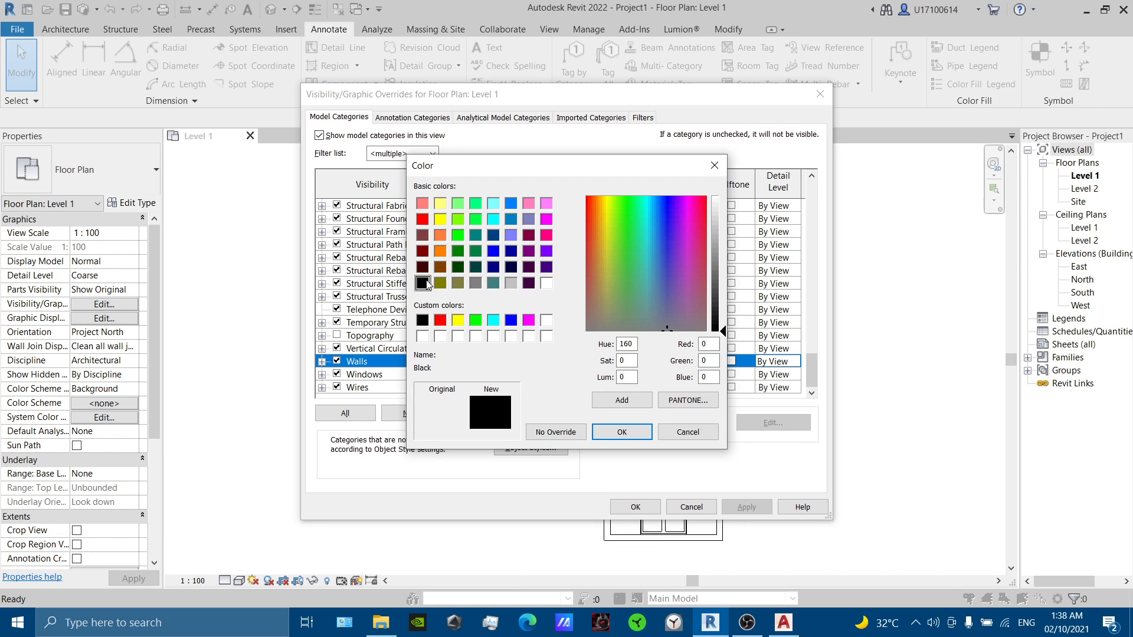
{"action": "left_click", "coordinate": [614, 432]}
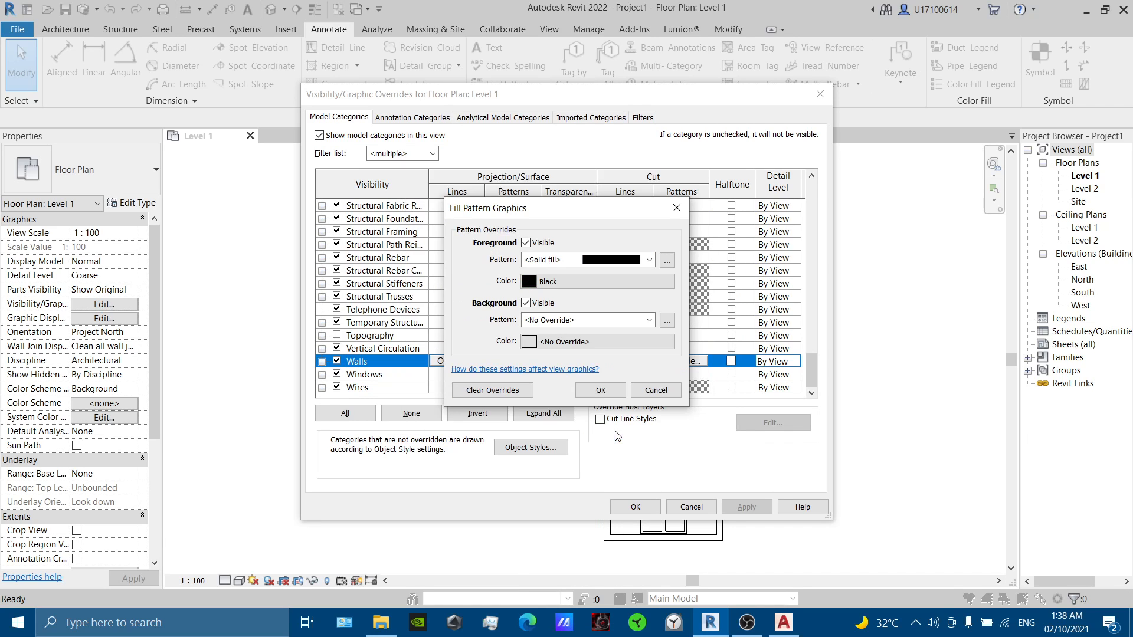
{"action": "left_click", "coordinate": [589, 391]}
{"action": "left_click", "coordinate": [636, 507]}
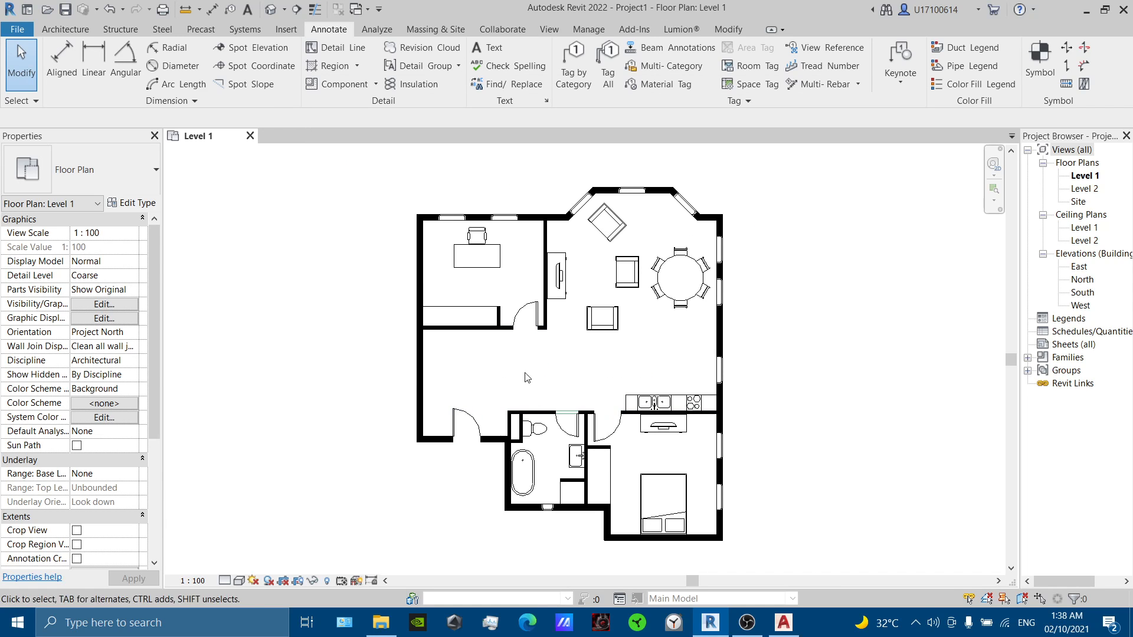
{"action": "middle_click_drag", "start_coordinate": [581, 380], "coordinate": [635, 350]}
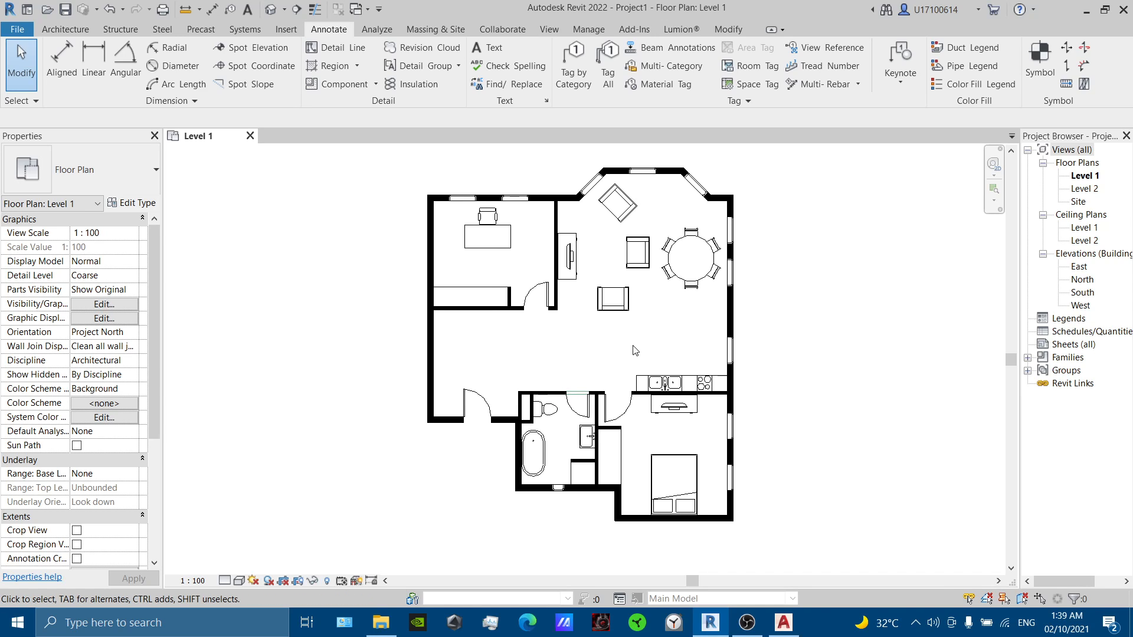
Create a new sheet with the A3 metric titleblock loaded from the library's Titleblocks folder.
{"action": "left_click", "coordinate": [1068, 344]}
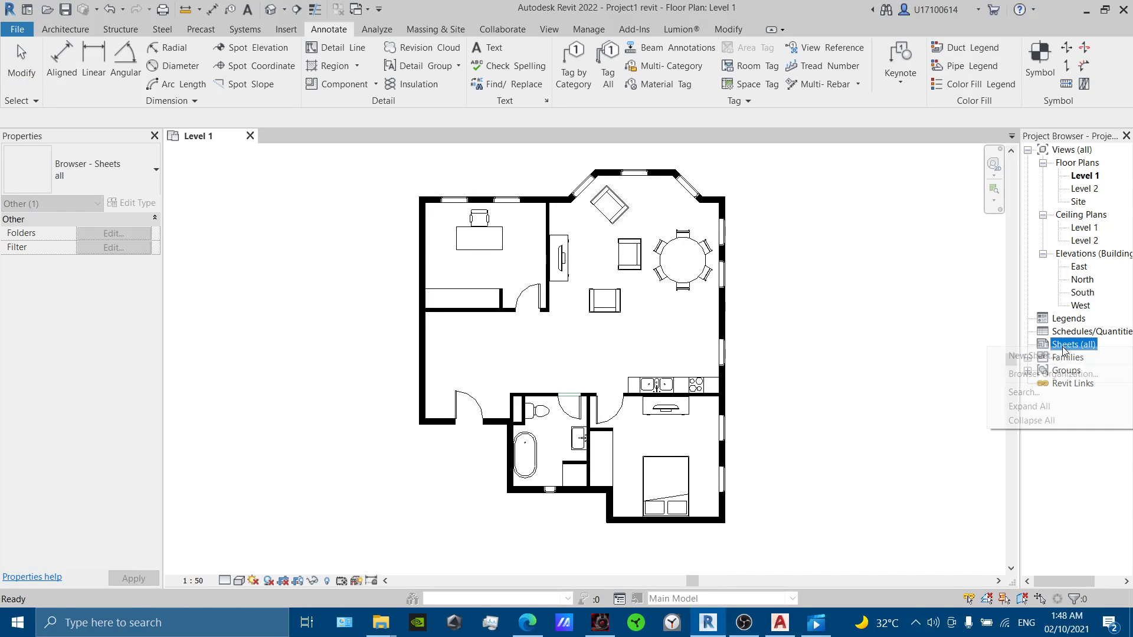
{"action": "right_click", "coordinate": [1062, 347]}
{"action": "left_click", "coordinate": [1061, 356]}
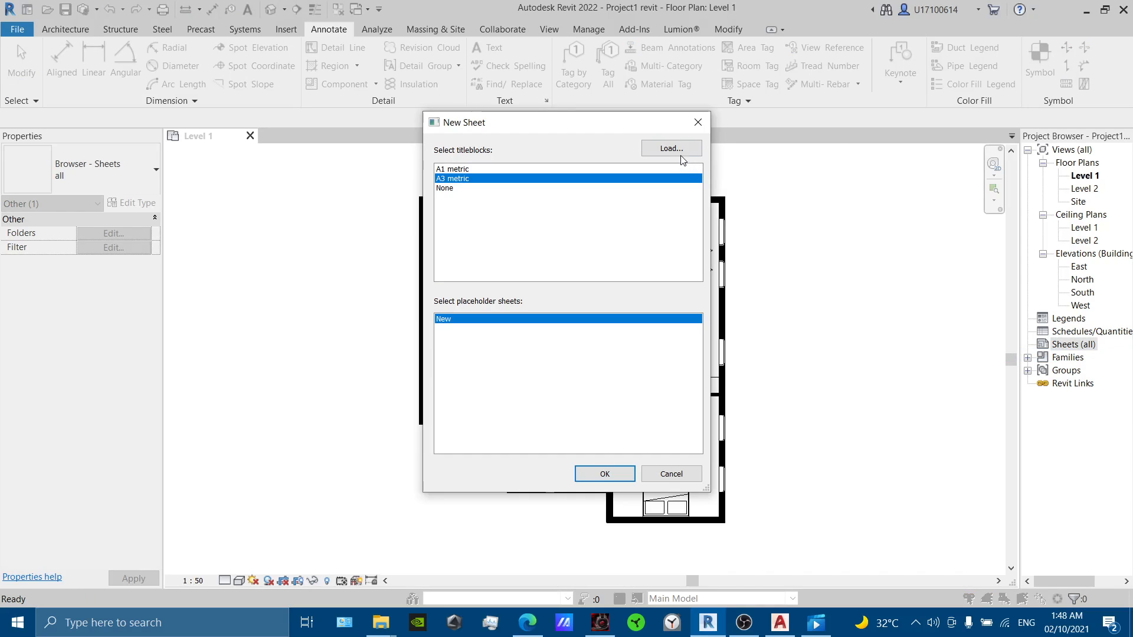
{"action": "left_click", "coordinate": [672, 149]}
{"action": "left_click", "coordinate": [741, 163]}
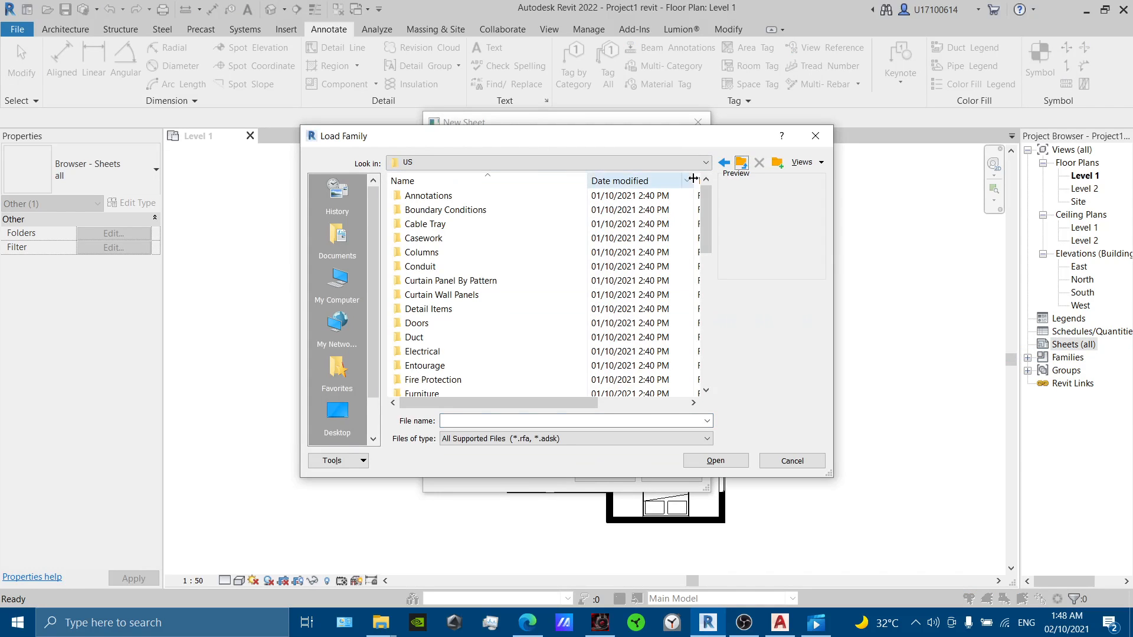
{"action": "scroll", "coordinate": [506, 224], "scroll_direction": "down", "scroll_amount": 5}
{"action": "scroll", "coordinate": [531, 248], "scroll_direction": "down", "scroll_amount": 4}
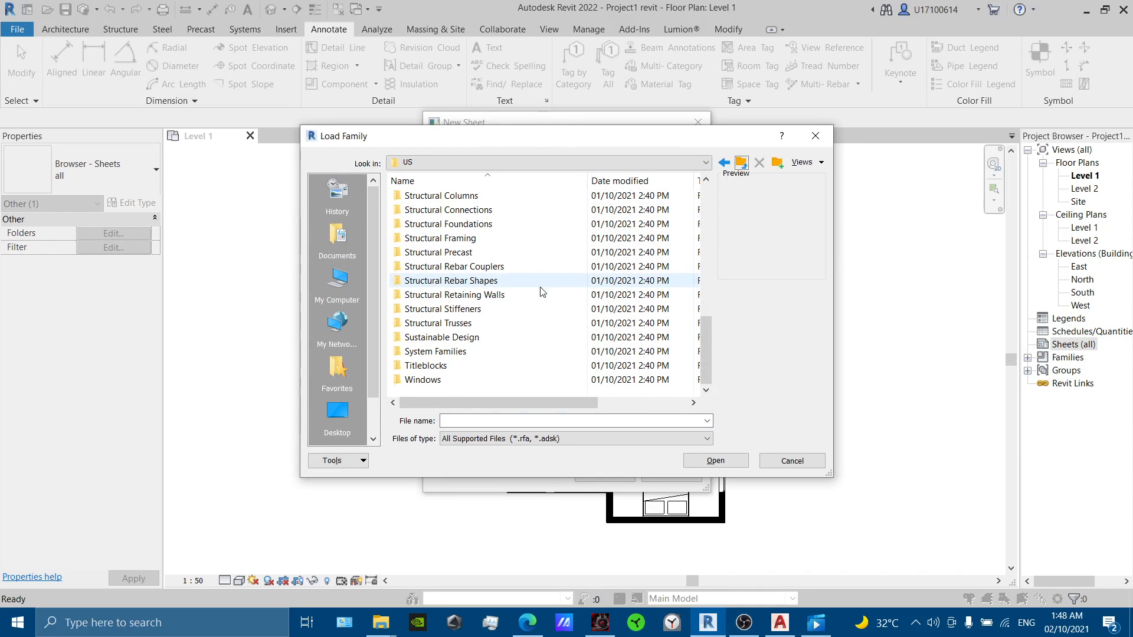
{"action": "double_click", "coordinate": [519, 366]}
{"action": "left_click", "coordinate": [471, 239]}
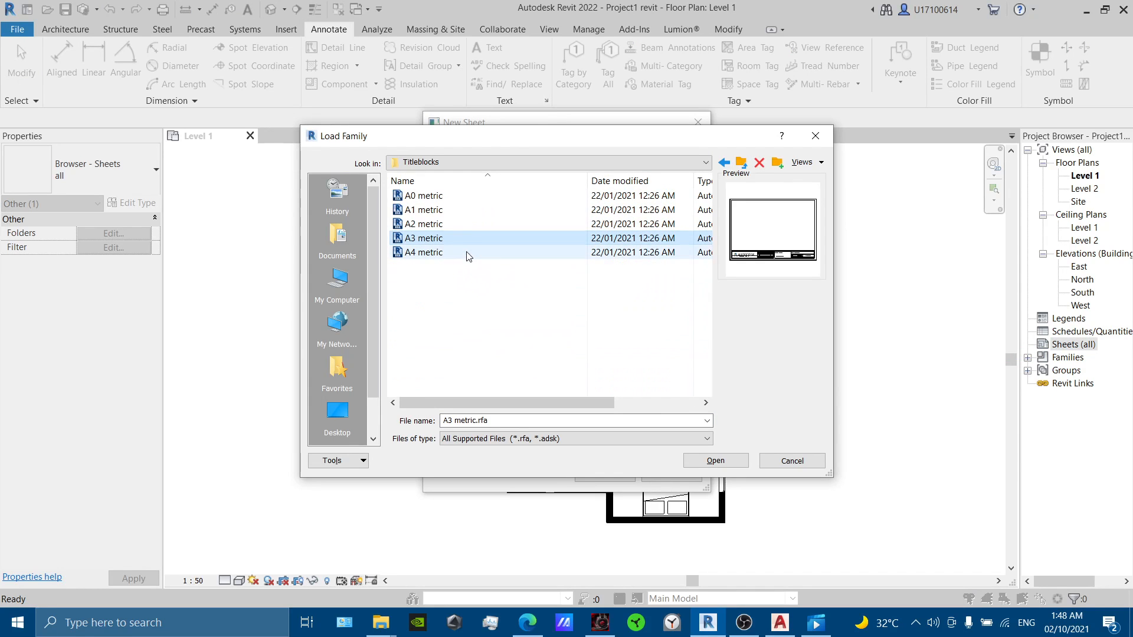
{"action": "key", "text": "Return"}
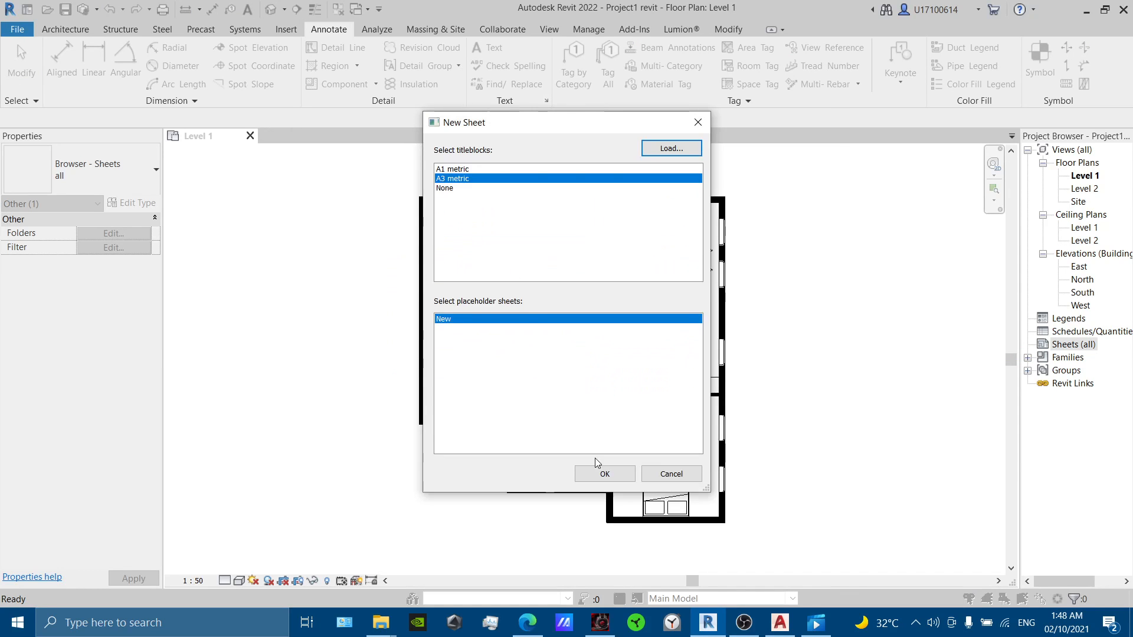
{"action": "left_click", "coordinate": [602, 473]}
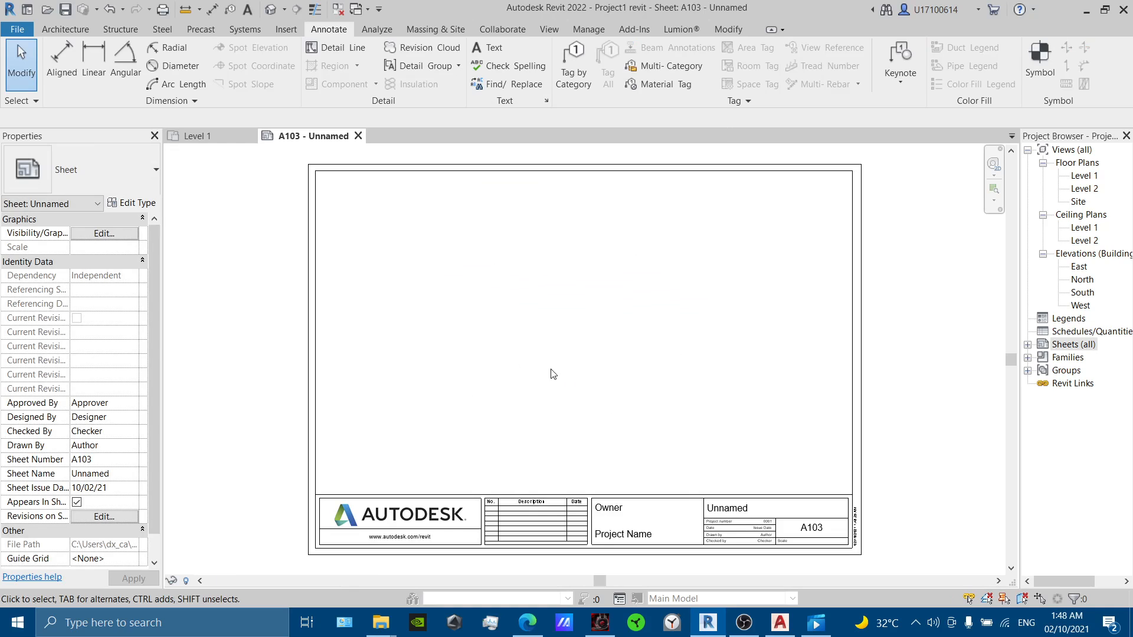
Place the Level 1 floor plan view on the new A3 sheet, near the centre of the drawing area.
{"action": "double_click", "coordinate": [1072, 346]}
{"action": "left_click_drag", "start_coordinate": [1081, 175], "coordinate": [590, 306]}
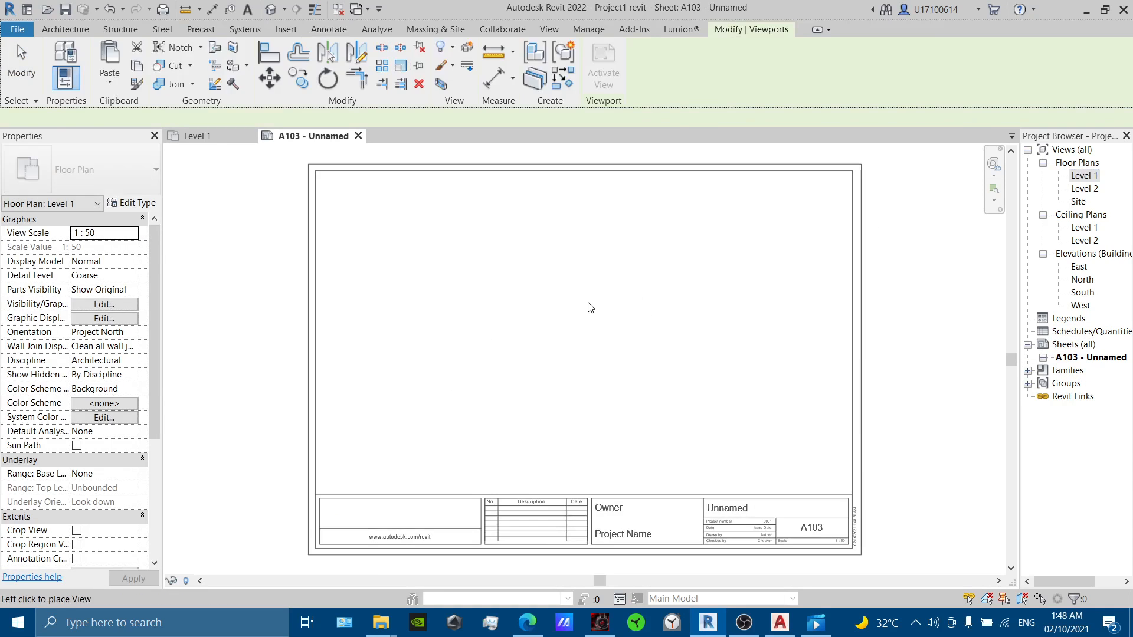
{"action": "left_click", "coordinate": [590, 307]}
Nudge the floor plan viewport downward until the plan sits between the sheet's upper border and the title block.
{"action": "scroll", "coordinate": [589, 286], "scroll_direction": "down", "scroll_amount": 3}
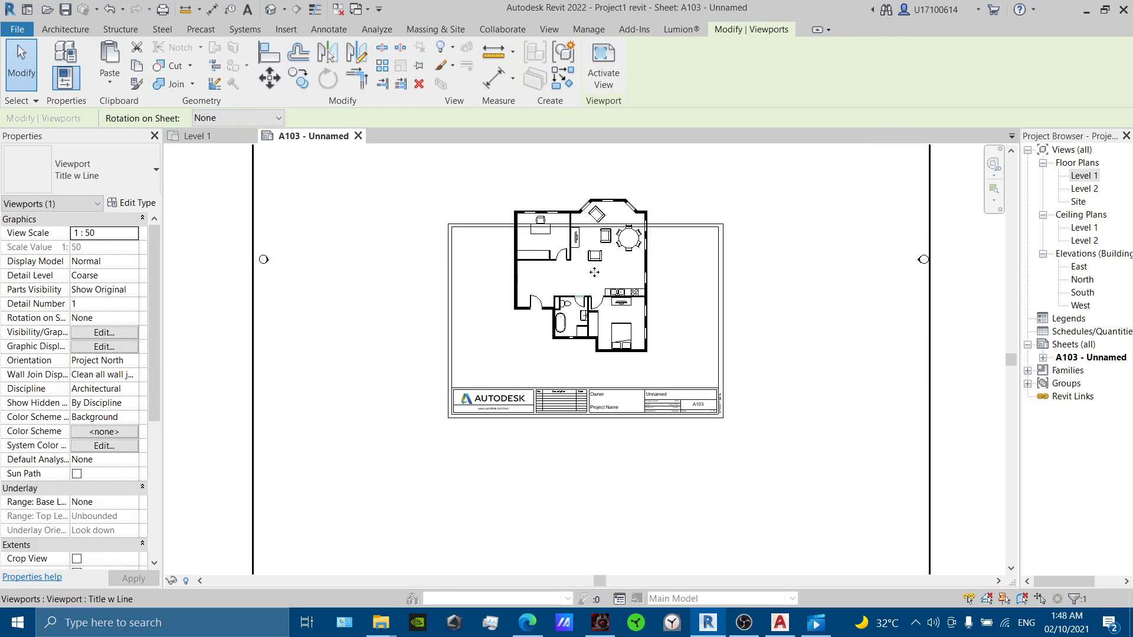
{"action": "scroll", "coordinate": [592, 270], "scroll_direction": "up", "scroll_amount": 3}
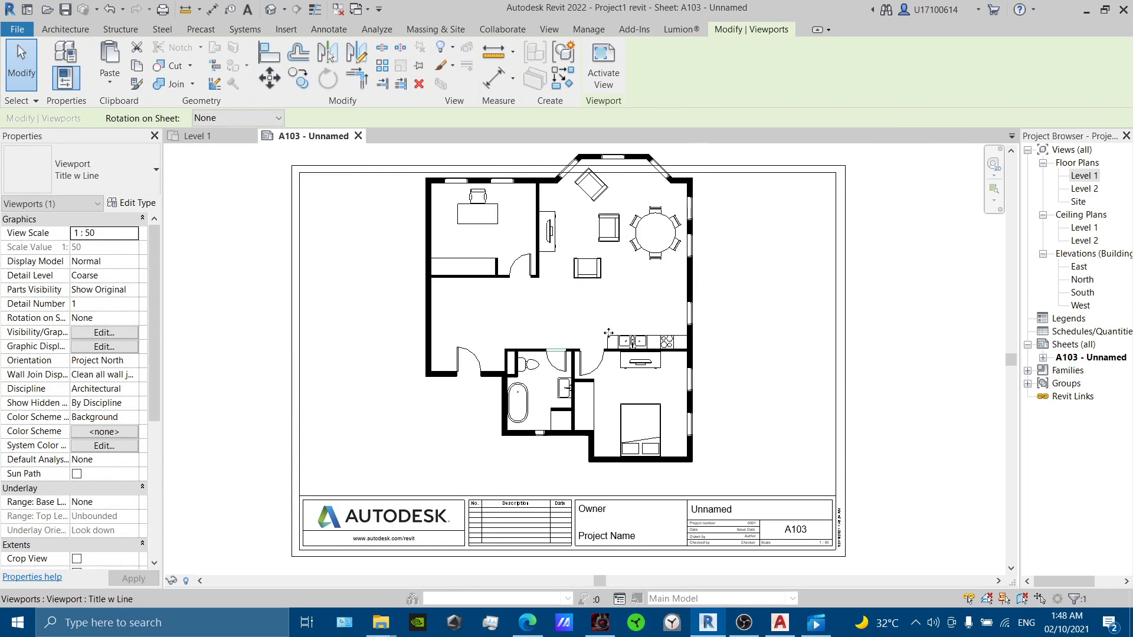
{"action": "key", "text": "Down"}
{"action": "key", "text": "Down"}
{"action": "key", "text": "Down"}
{"action": "key", "text": "Down"}
{"action": "key", "text": "Down"}
{"action": "key", "text": "Down"}
{"action": "key", "text": "Down"}
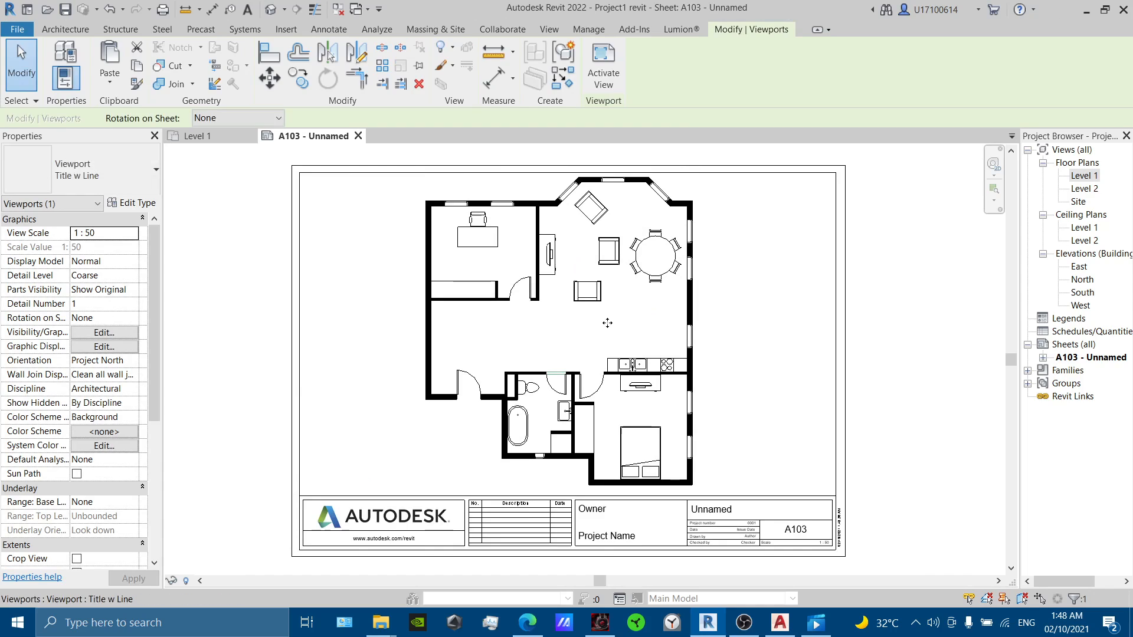
Activate the floor plan viewport, look through the available view scales without changing the scale, and deactivate the viewport.
{"action": "double_click", "coordinate": [607, 323]}
{"action": "left_click", "coordinate": [195, 581]}
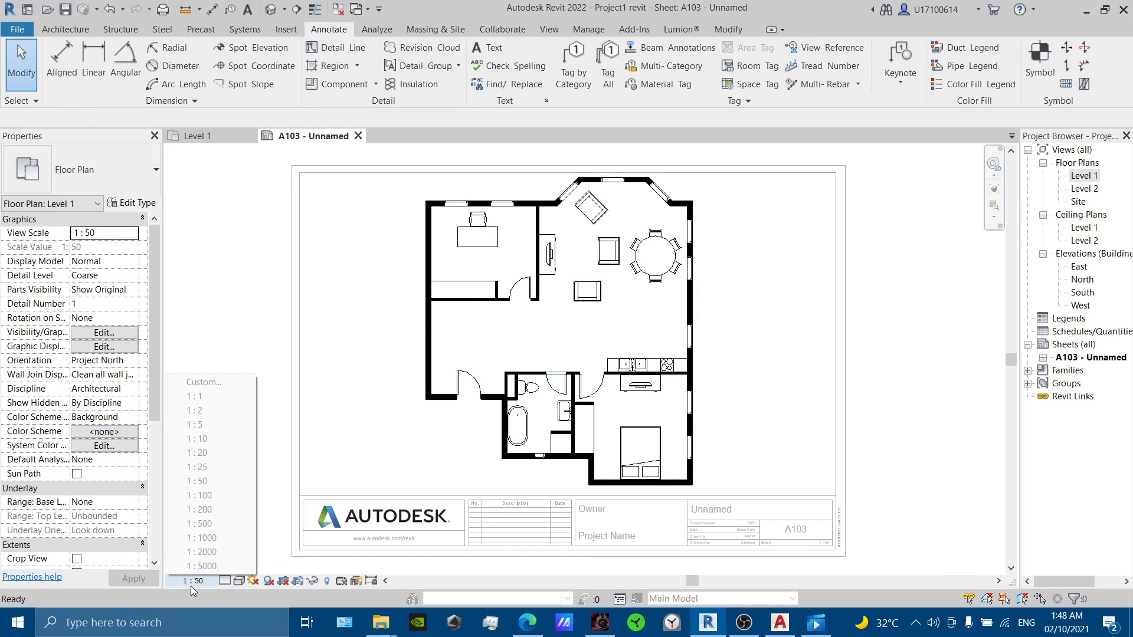
{"action": "left_click", "coordinate": [386, 482]}
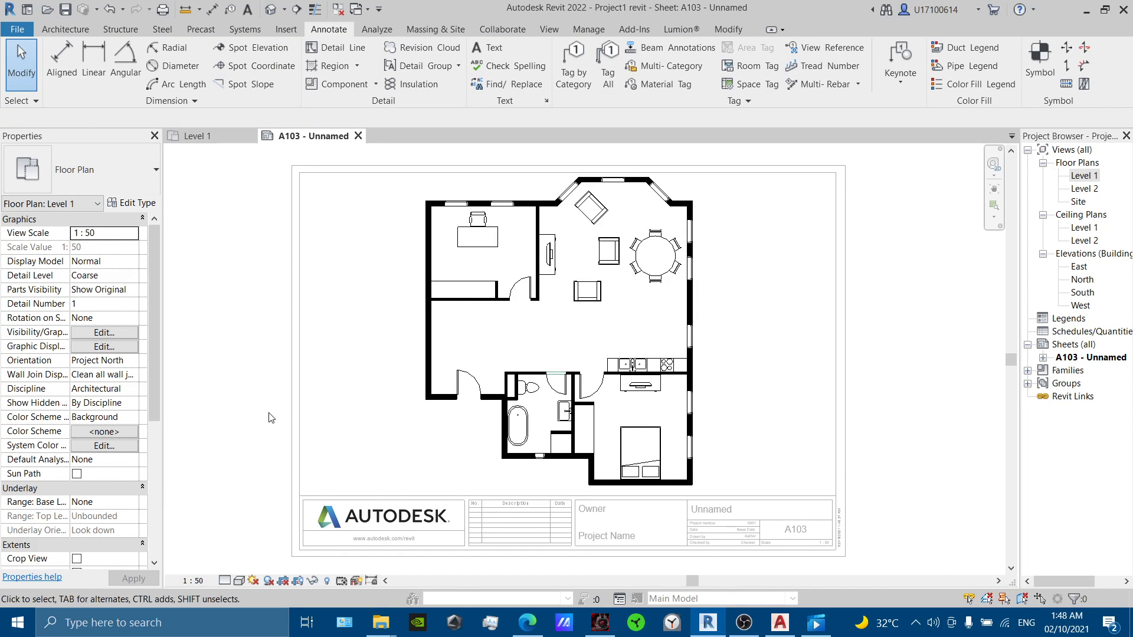
{"action": "scroll", "coordinate": [276, 417], "scroll_direction": "down", "scroll_amount": 3}
{"action": "middle_click_drag", "start_coordinate": [292, 422], "coordinate": [448, 340]}
{"action": "double_click", "coordinate": [236, 422]}
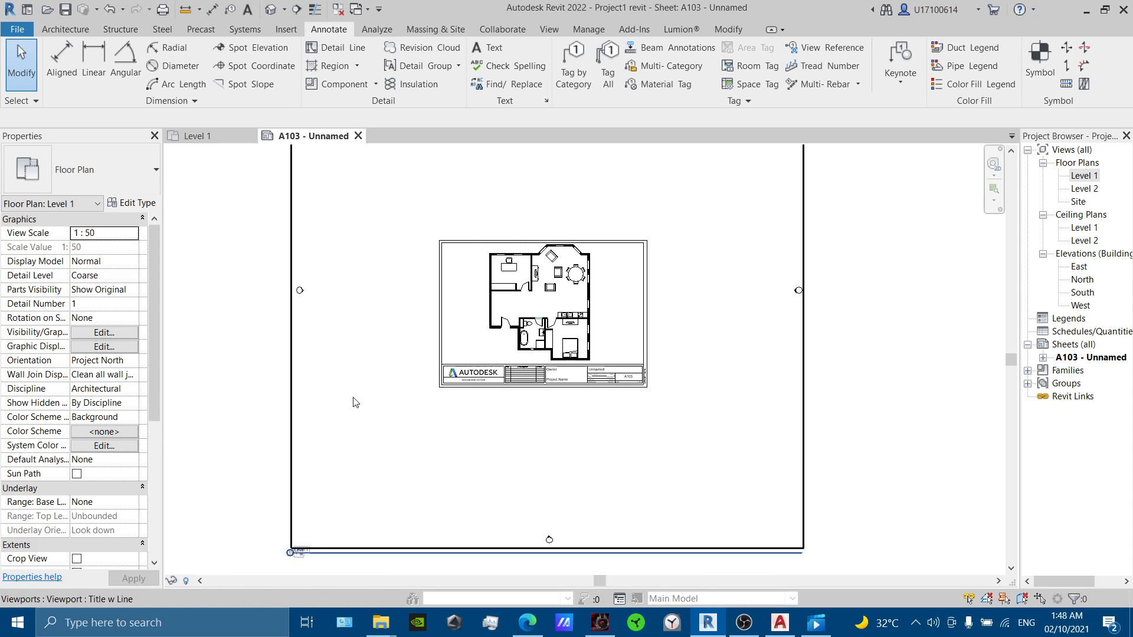
{"action": "middle_click_drag", "start_coordinate": [505, 371], "coordinate": [482, 405]}
{"action": "scroll", "coordinate": [494, 361], "scroll_direction": "up", "scroll_amount": 3}
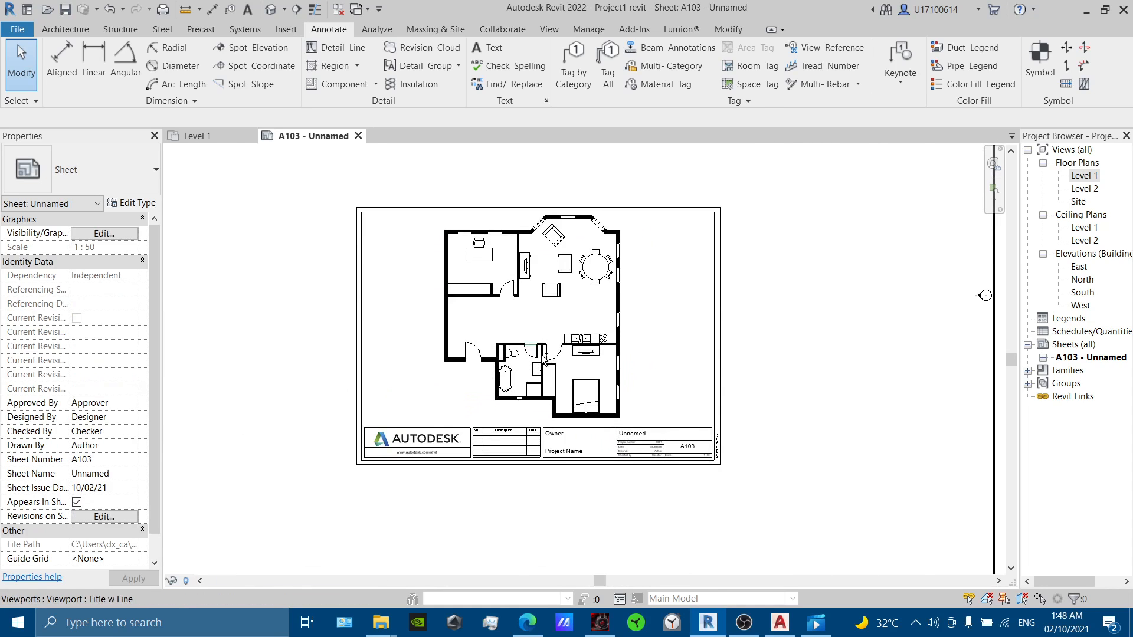
Set up the sheet's print with Microsoft Print to PDF on A3 landscape at 100% zoom, and preview the page.
{"action": "key", "text": "ctrl+p"}
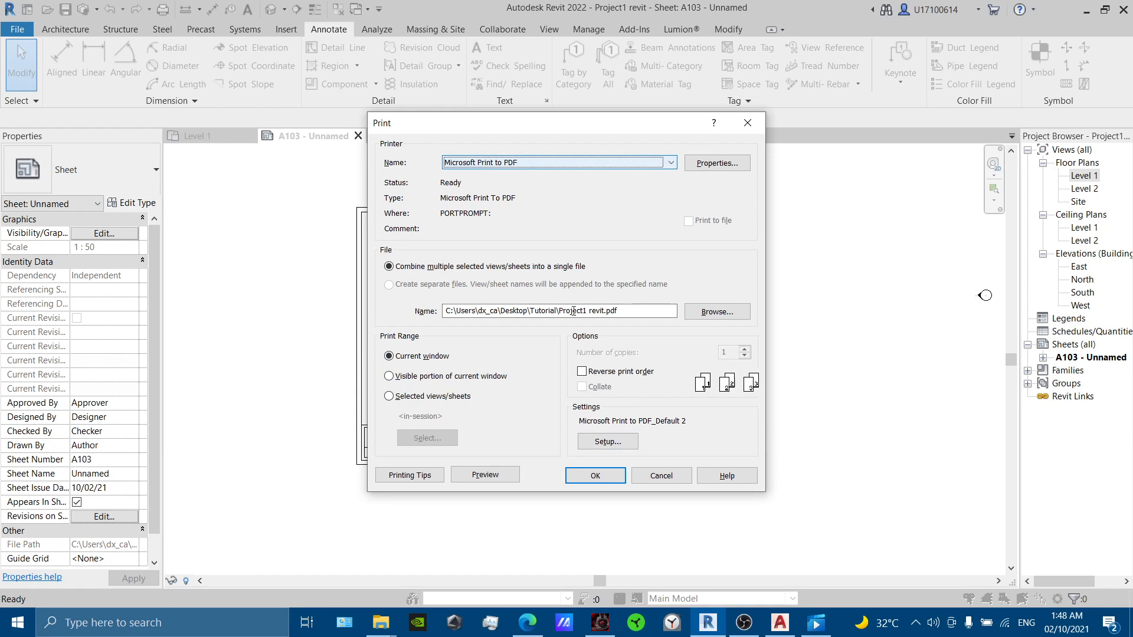
{"action": "left_click", "coordinate": [606, 442]}
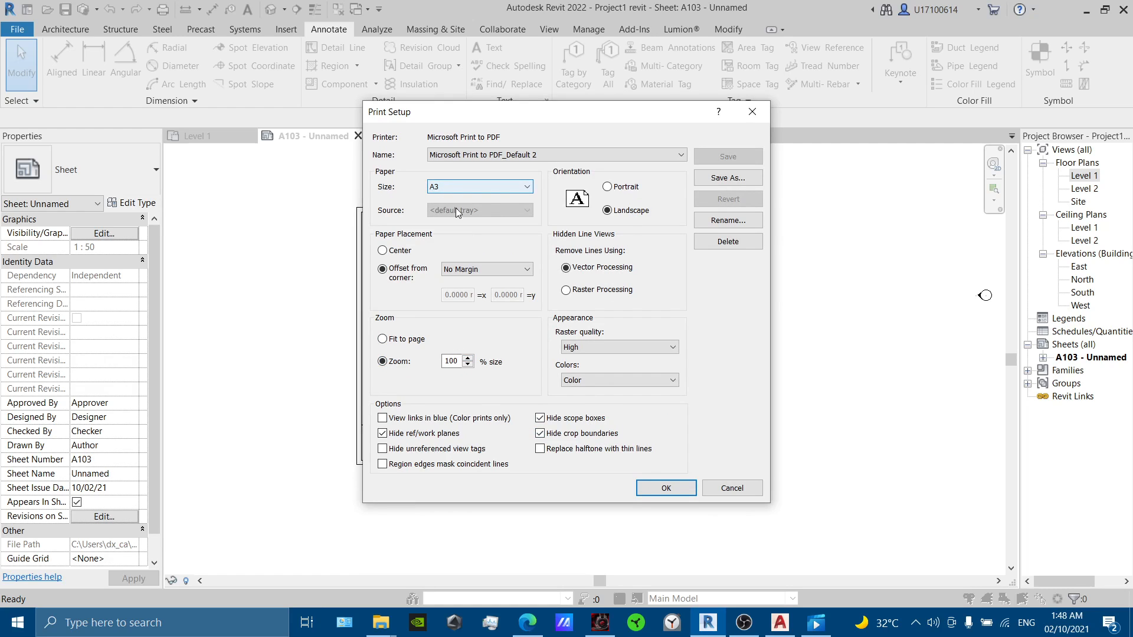
{"action": "left_click", "coordinate": [648, 483]}
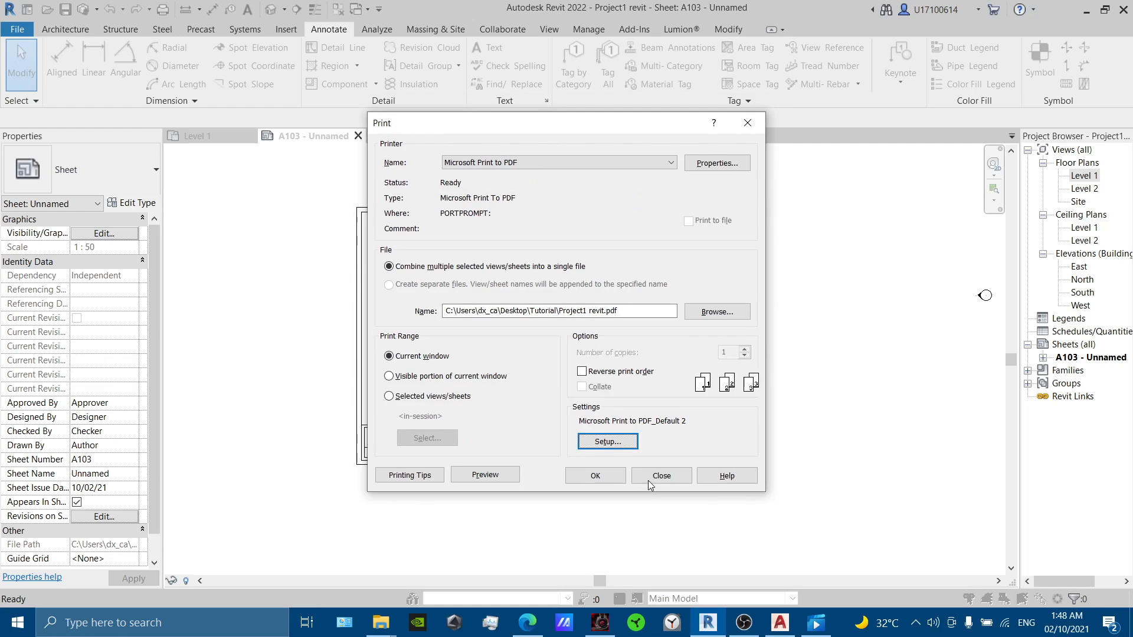
{"action": "left_click", "coordinate": [515, 475]}
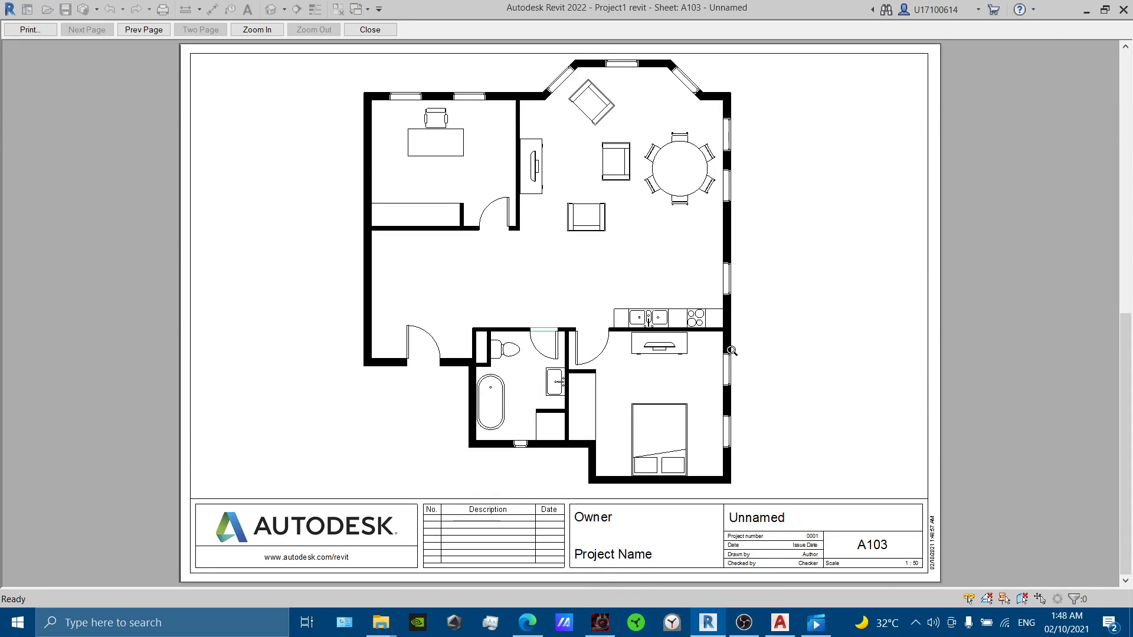
{"action": "key", "text": "Escape"}
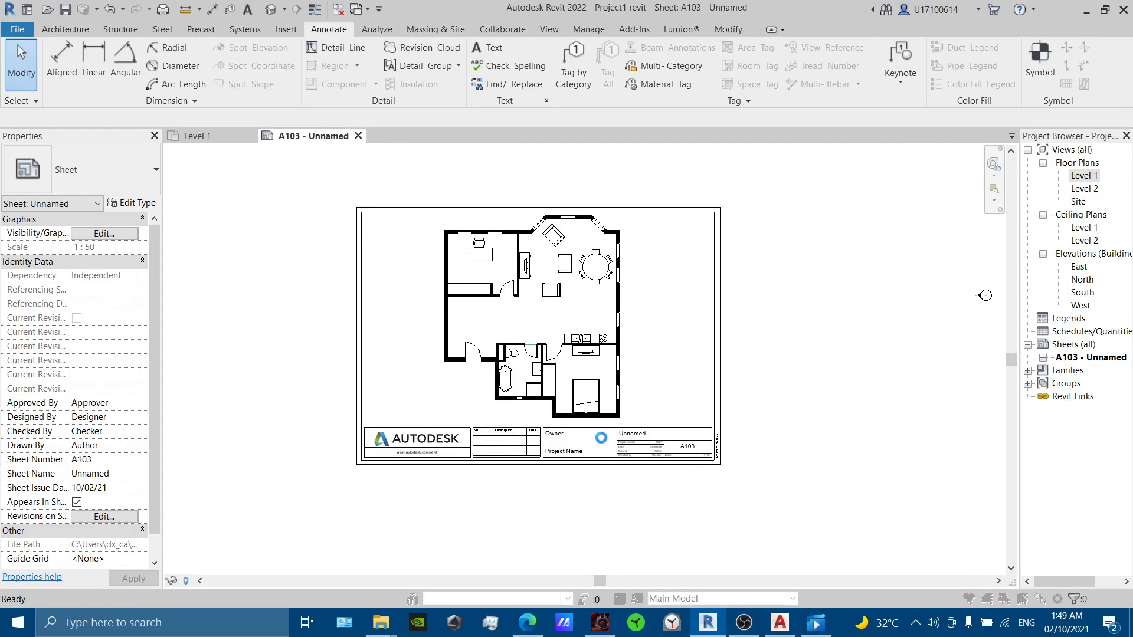
Print the sheet to a PDF document named PLAN PDF in the Tutorial folder.
{"action": "left_click", "coordinate": [595, 477]}
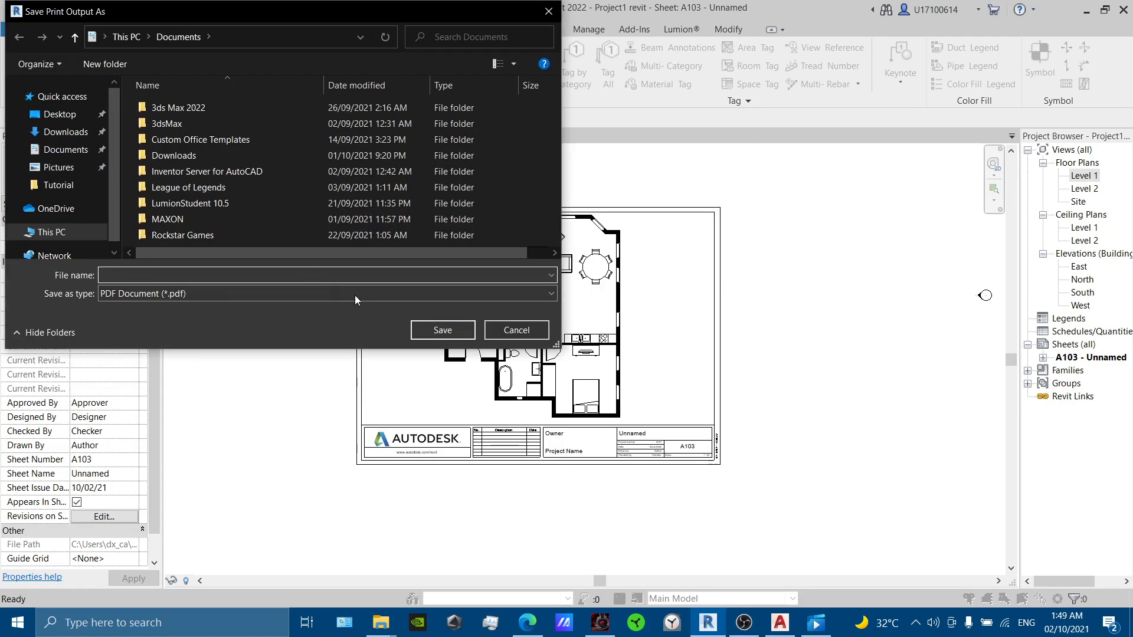
{"action": "left_click", "coordinate": [76, 186]}
{"action": "type", "text": "PLAN PDF"}
{"action": "key", "text": "Return"}
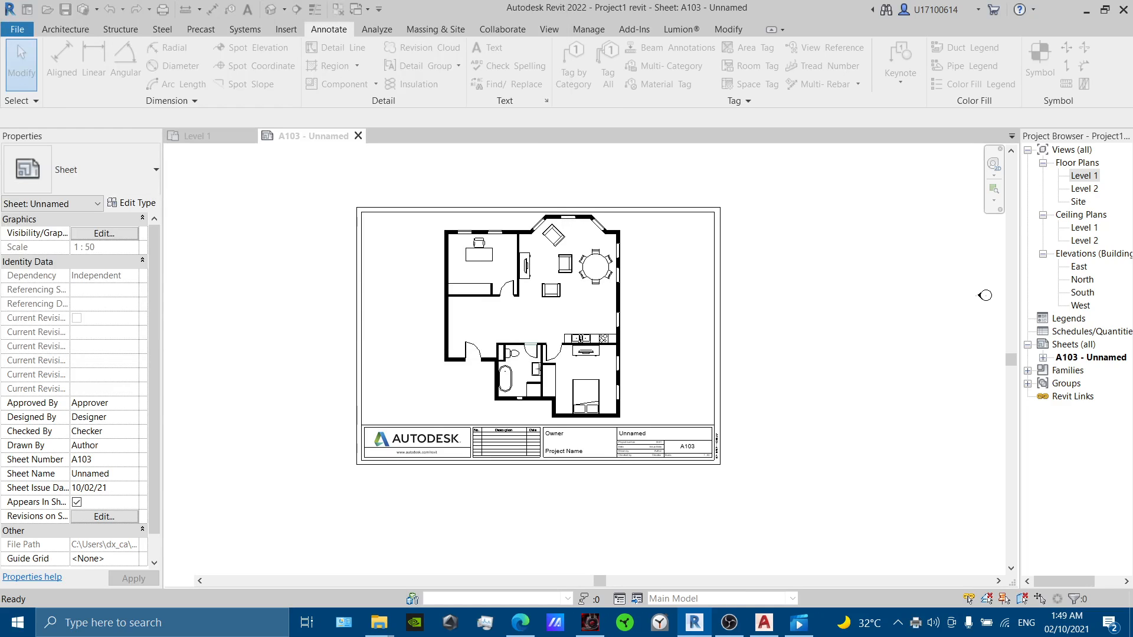